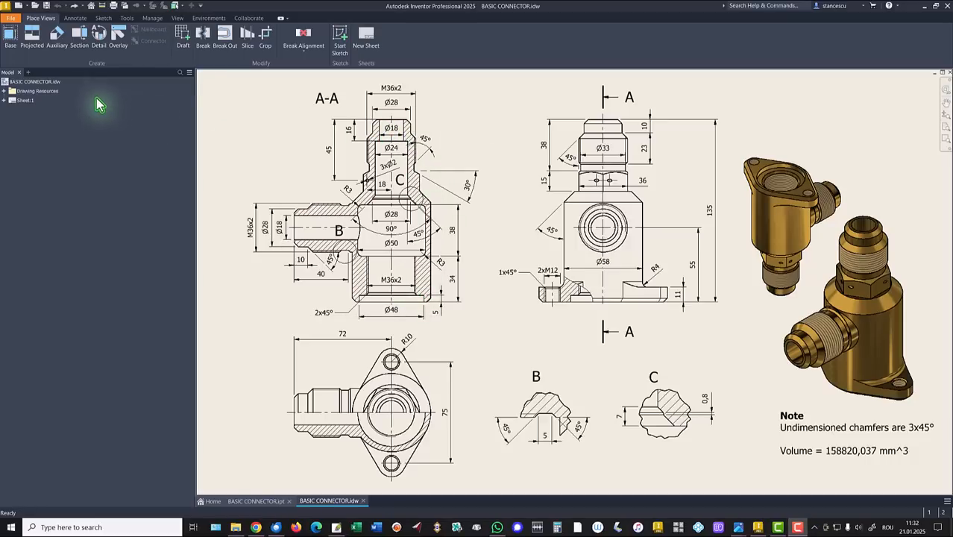
Step: Create a new part from the metric Standard (mm).ipt template and start a 2D sketch on the front XY plane
click(19, 6)
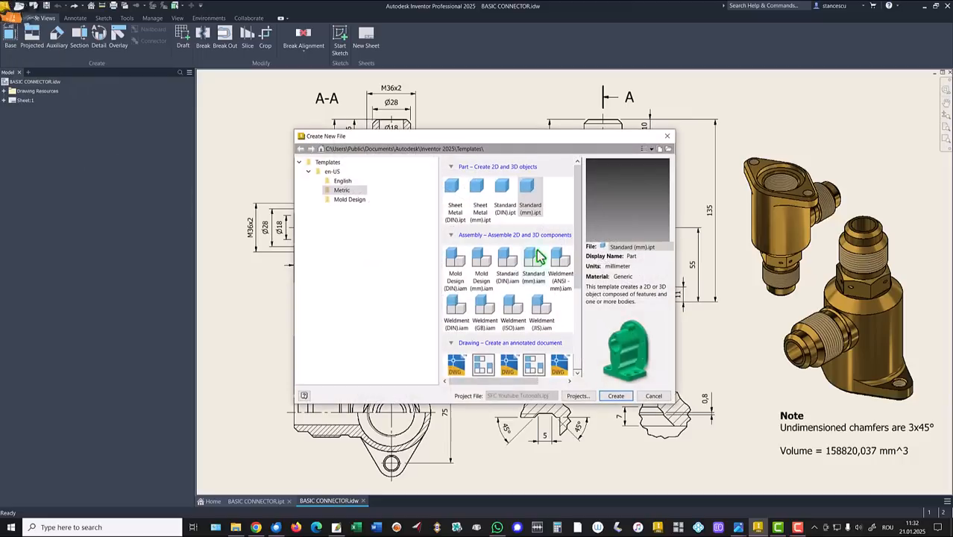
double_click(529, 192)
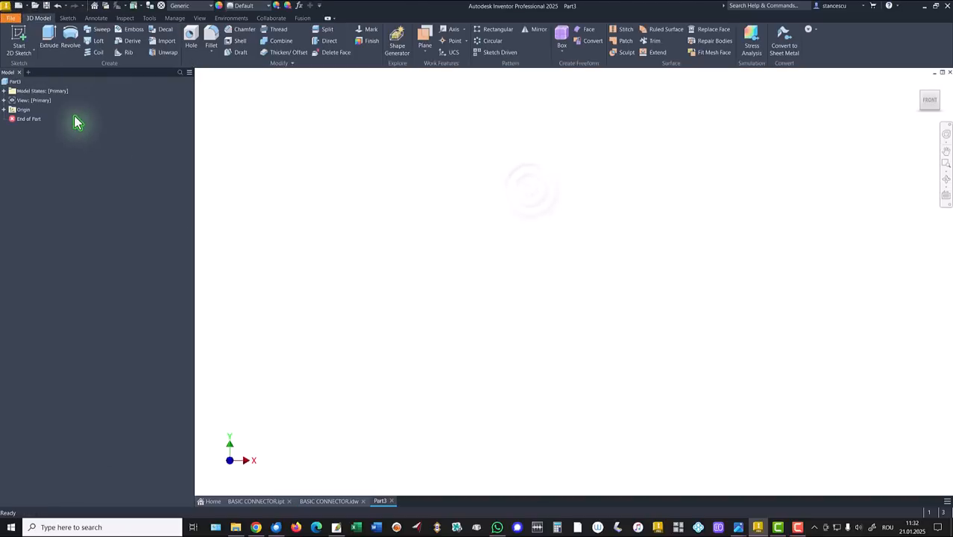
click(21, 35)
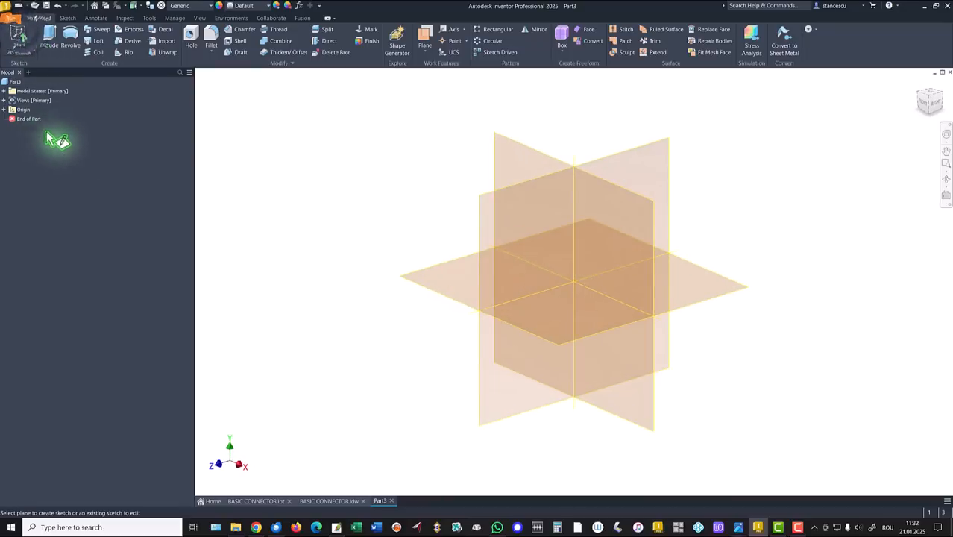
click(518, 170)
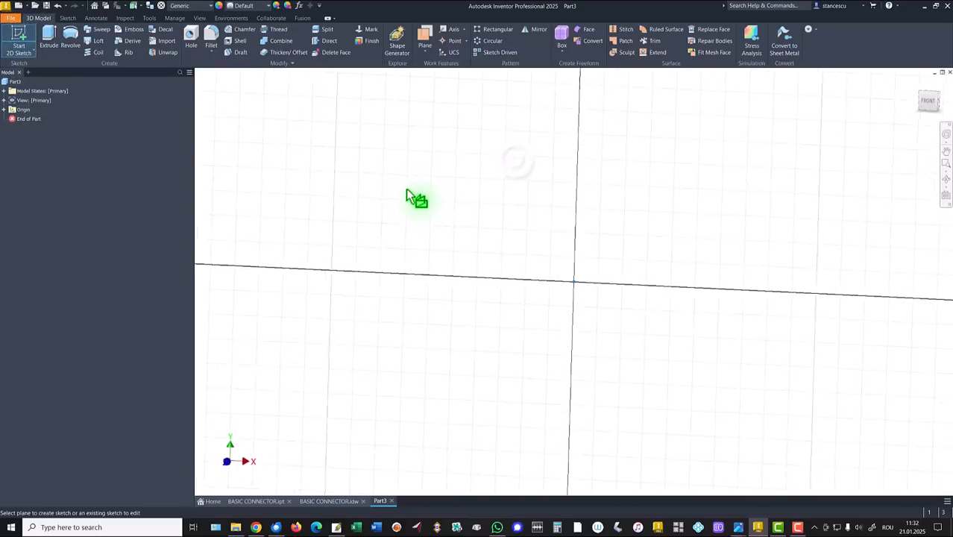
Step: Sketch a 135 mm vertical line straight up from the origin
click(47, 42)
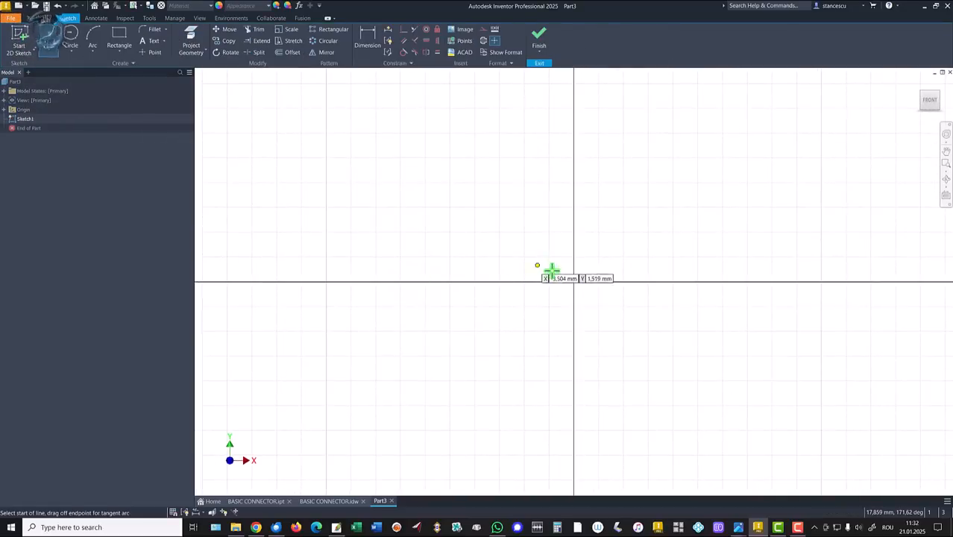
click(573, 282)
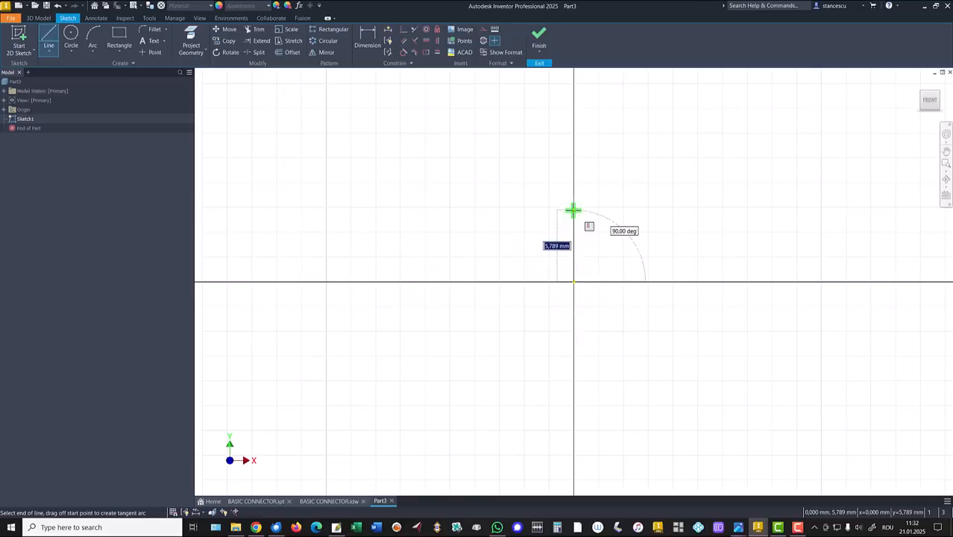
text(135)
key(Return)
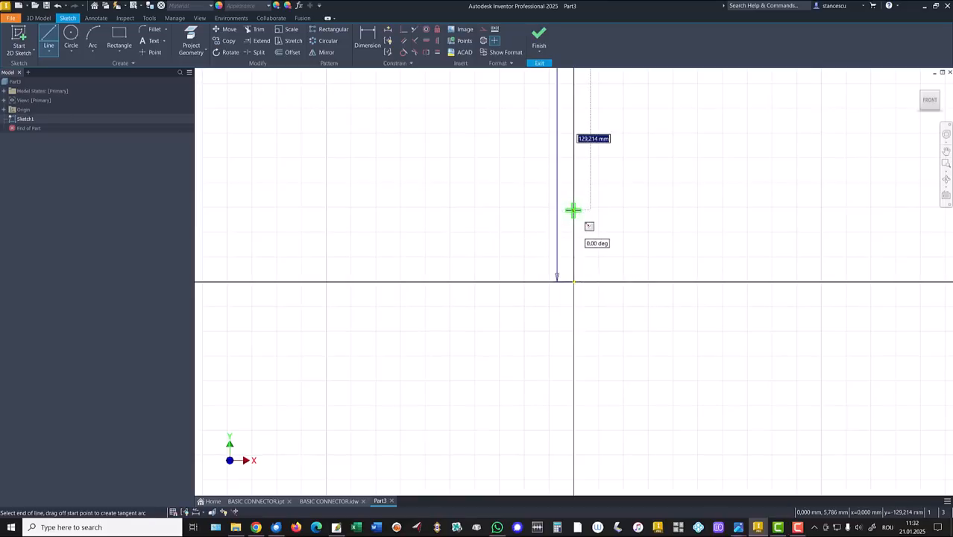
key(Home)
key(Escape)
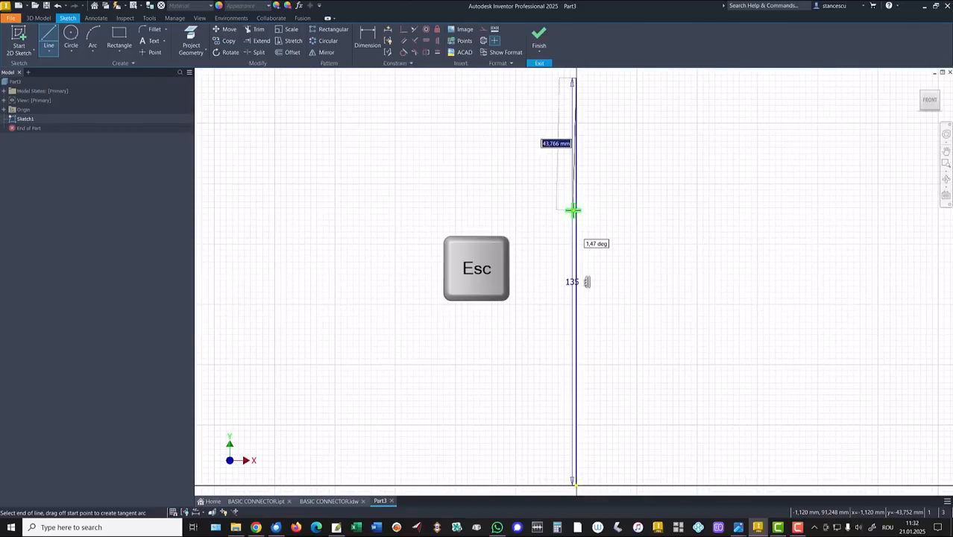
key(Escape)
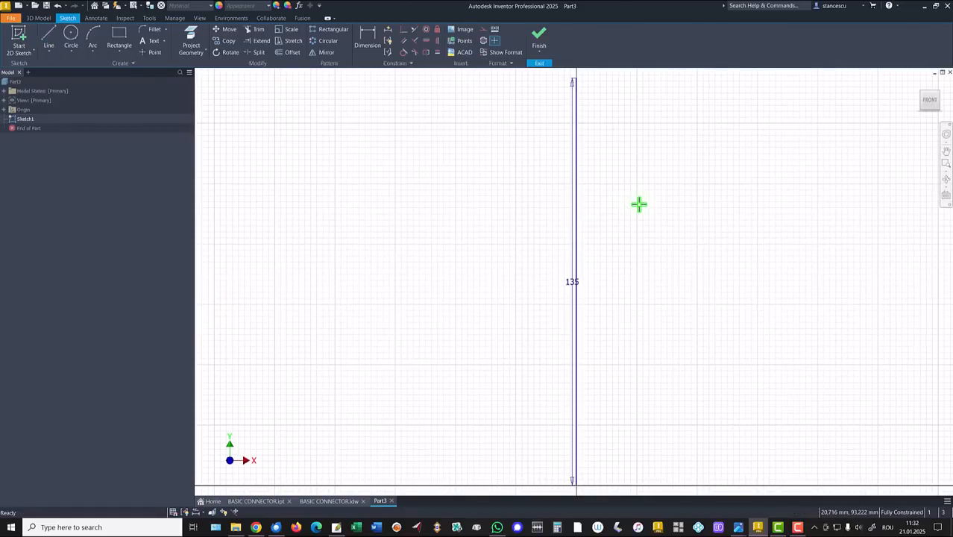
Step: Convert the vertical line to a centerline and reposition its 135 mm dimension well to the right of it
drag(639, 204, 549, 215)
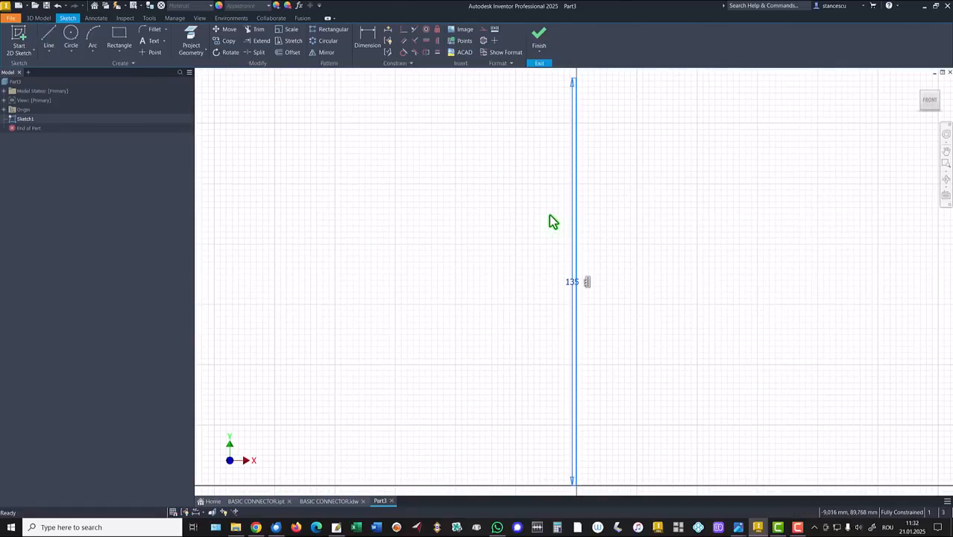
click(484, 41)
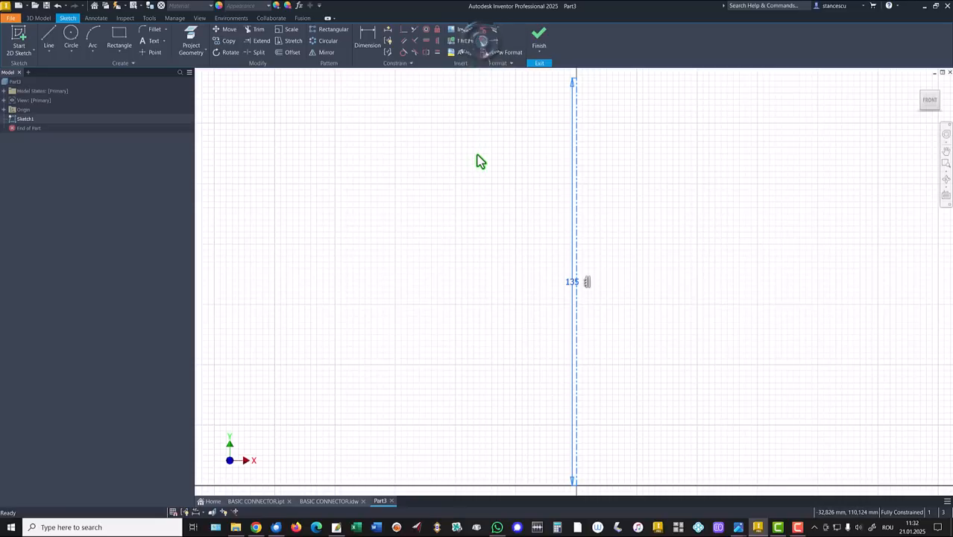
key(Escape)
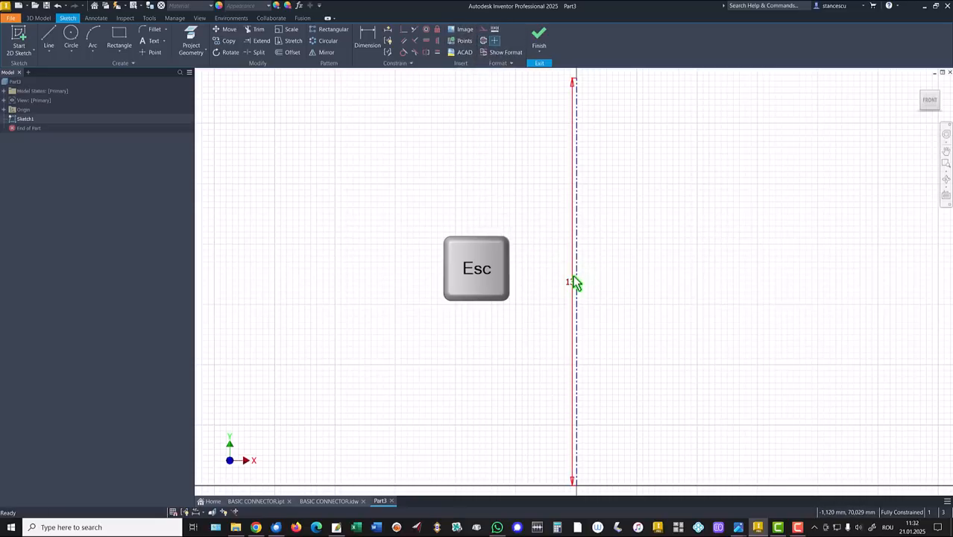
drag(567, 292, 686, 291)
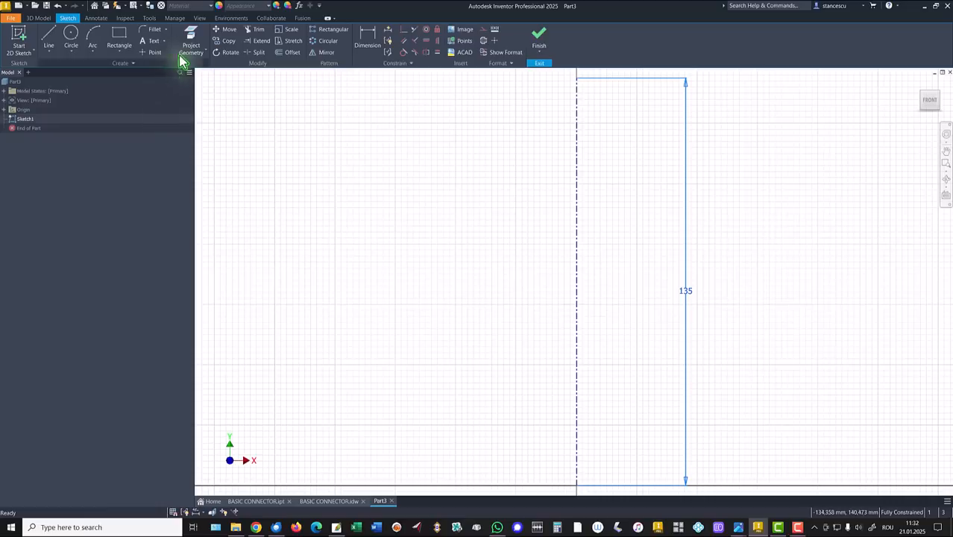
Step: From the centerline's upper end, sketch the neck profile: about 15 mm left, 9 mm down, outward slant, 16 mm down, 3 mm inward slant, 9 mm down
click(47, 34)
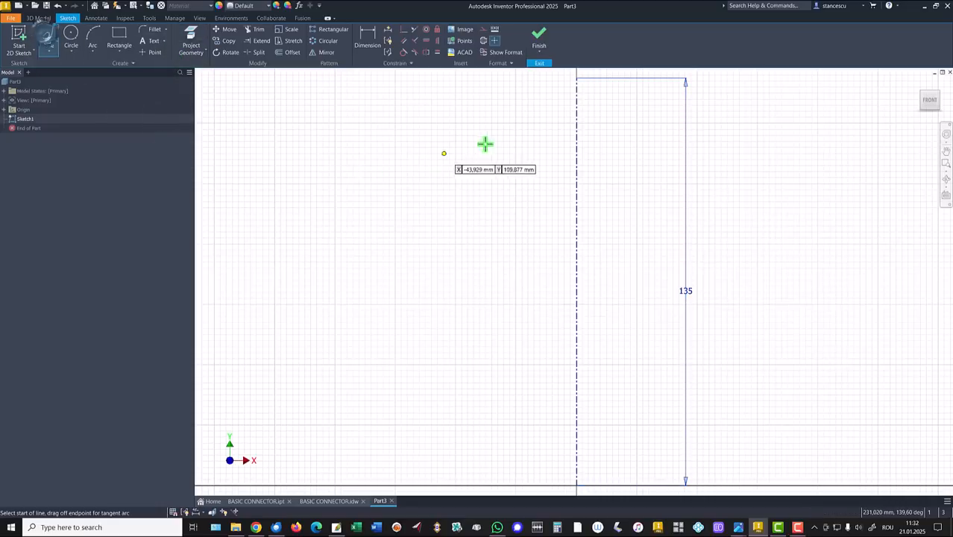
click(577, 77)
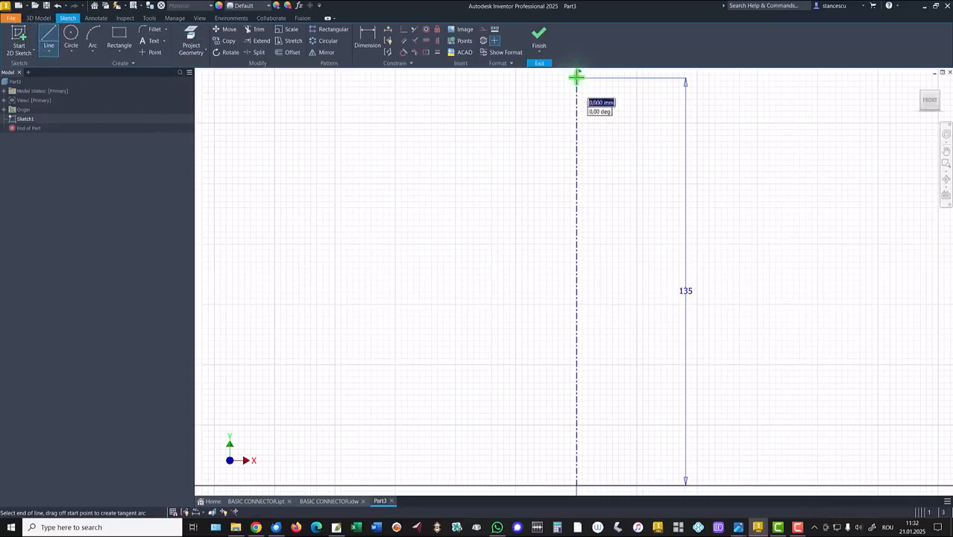
click(531, 78)
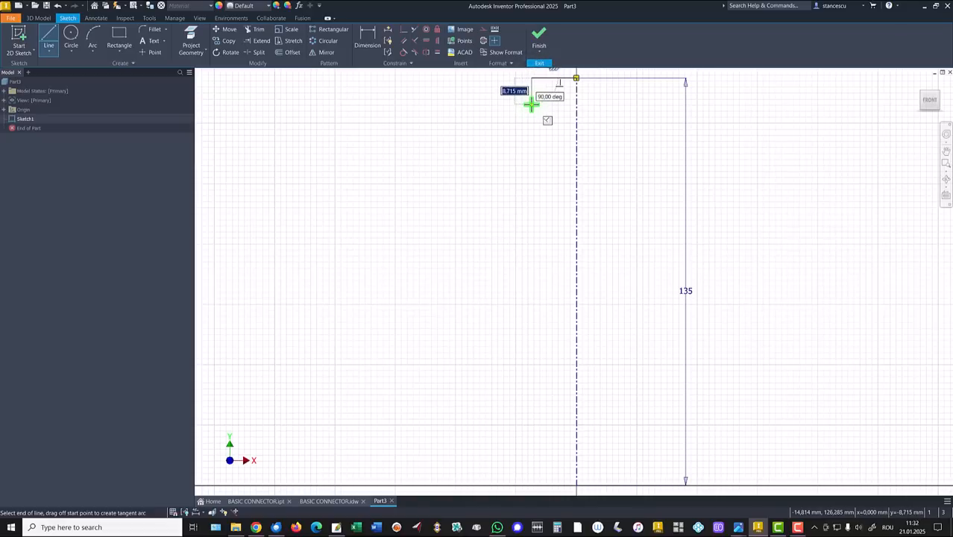
click(531, 104)
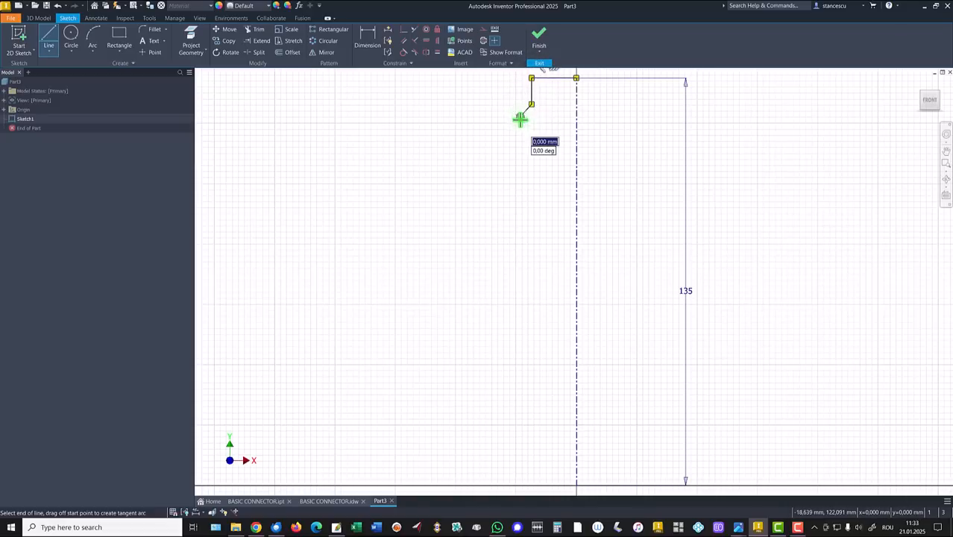
drag(520, 119, 520, 166)
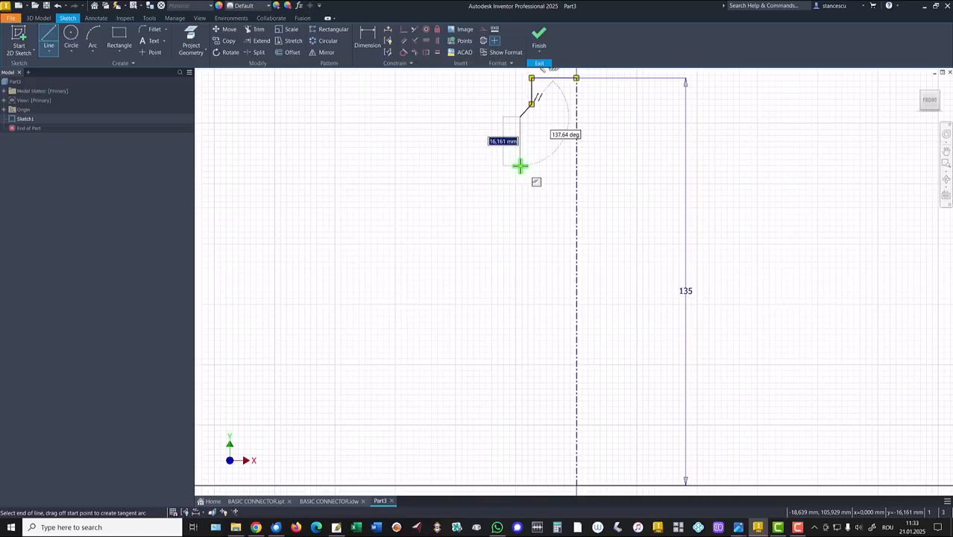
drag(520, 165, 520, 165)
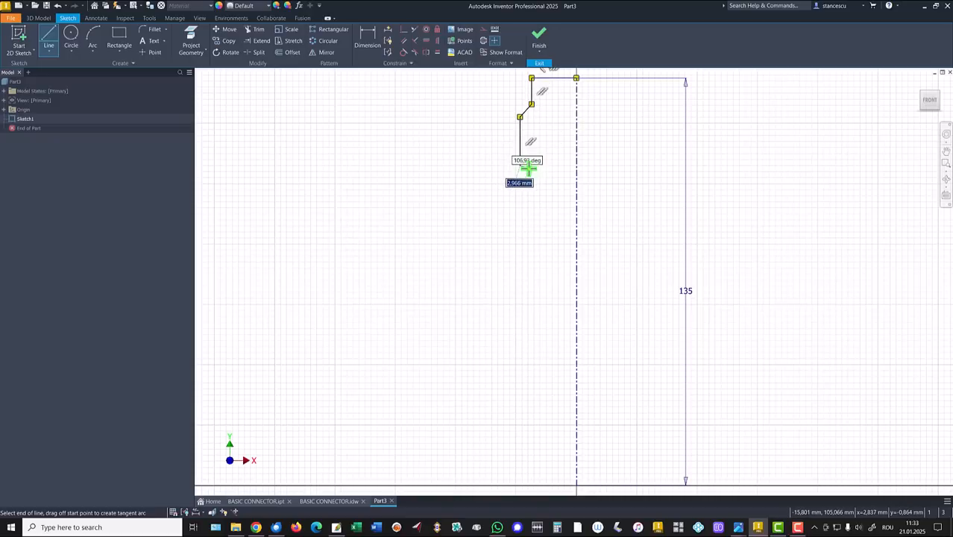
click(528, 168)
click(527, 196)
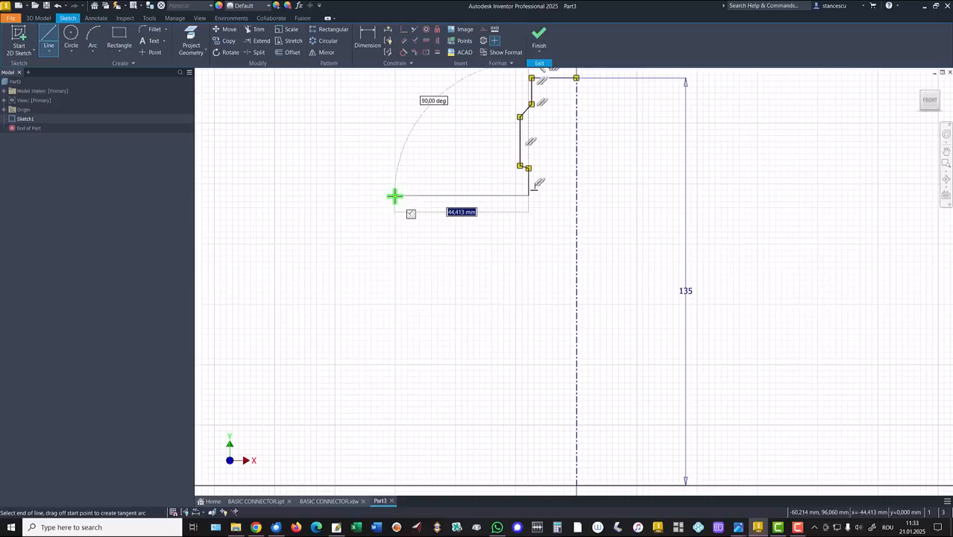
Step: Continue the profile about 44 mm left, 15 mm down, 39 mm right, 10 mm slanting outward, down to the horizontal axis, and across to the origin
click(395, 196)
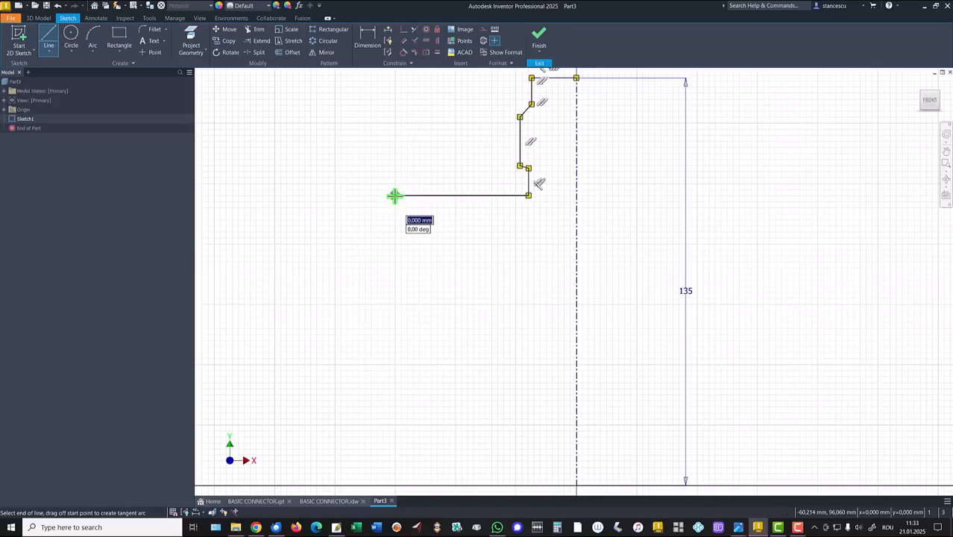
click(394, 239)
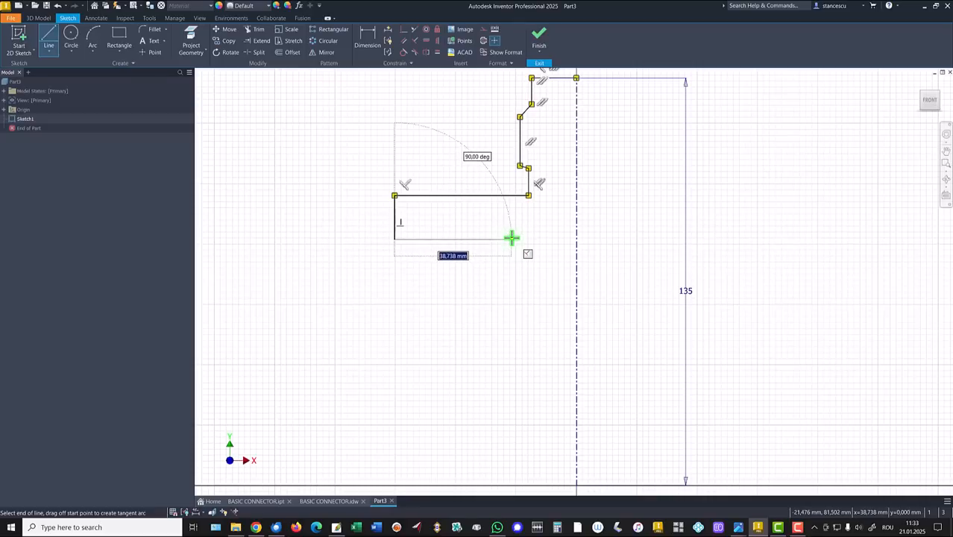
click(512, 238)
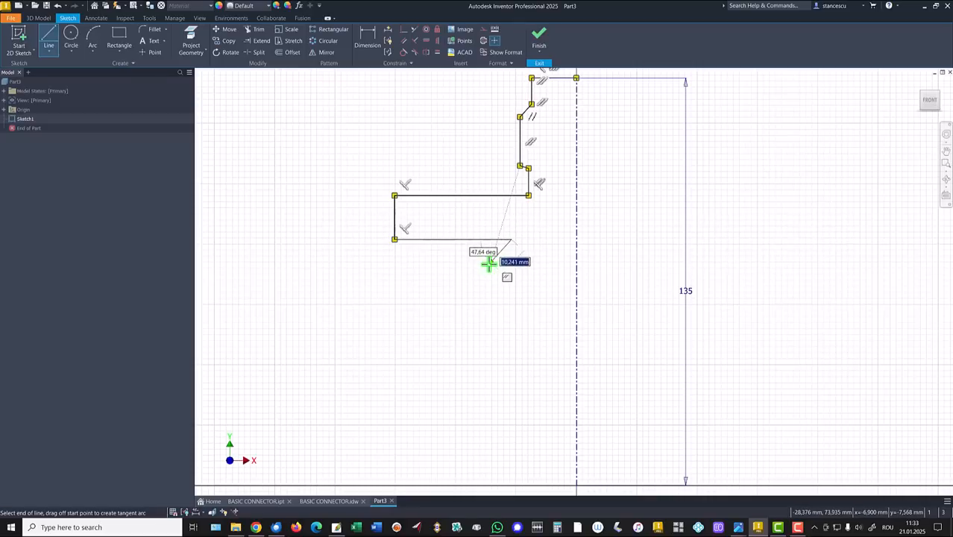
click(490, 262)
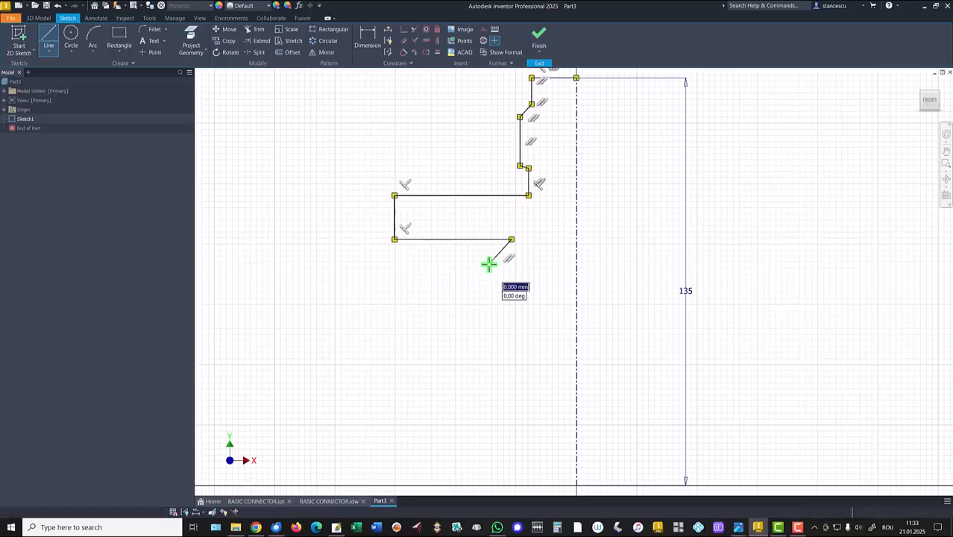
click(492, 486)
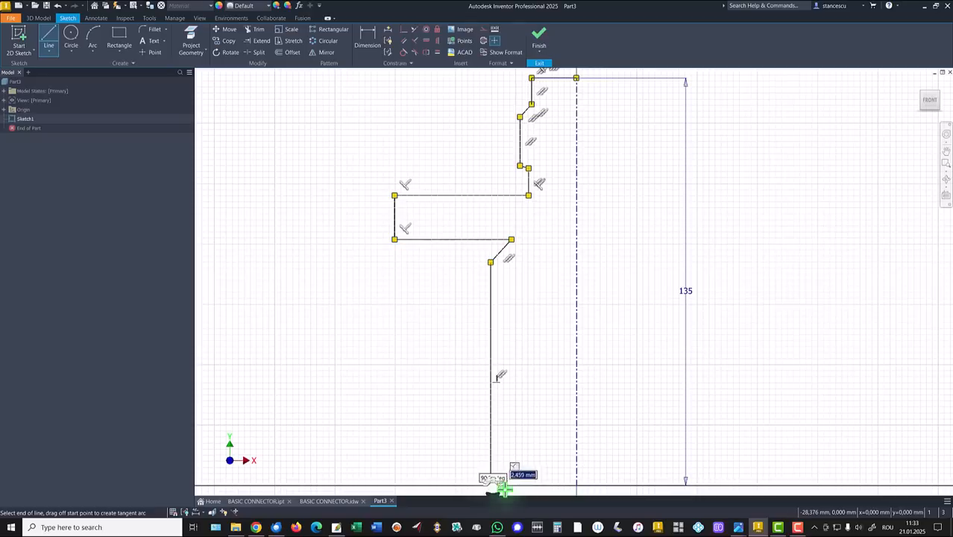
double_click(575, 487)
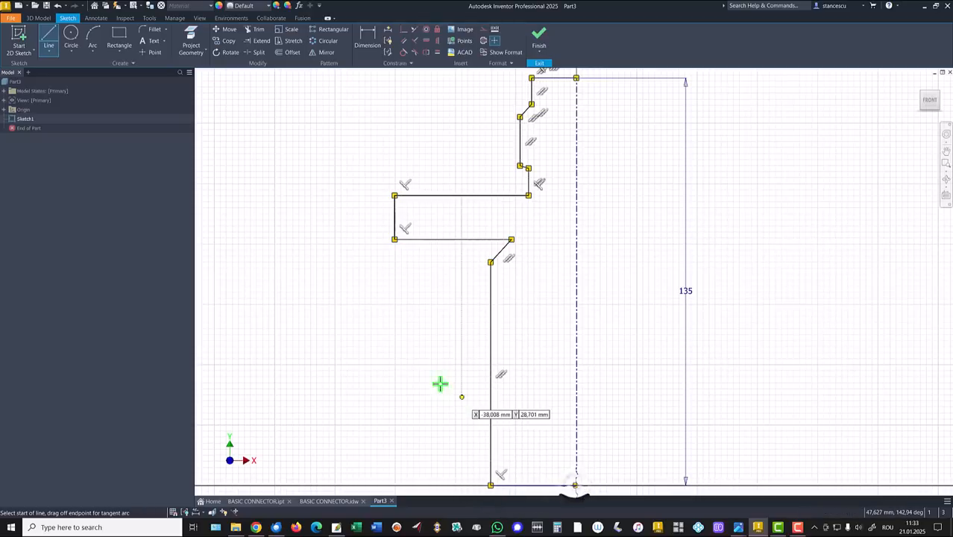
key(Escape)
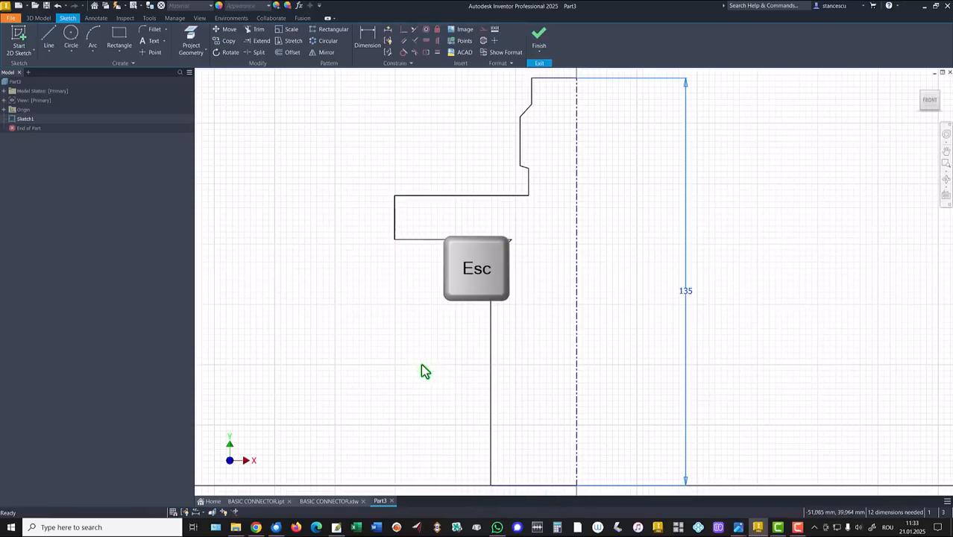
Step: Dimension the angle between the neck's upper slanted line and the vertical line below it as 45 degrees
click(366, 36)
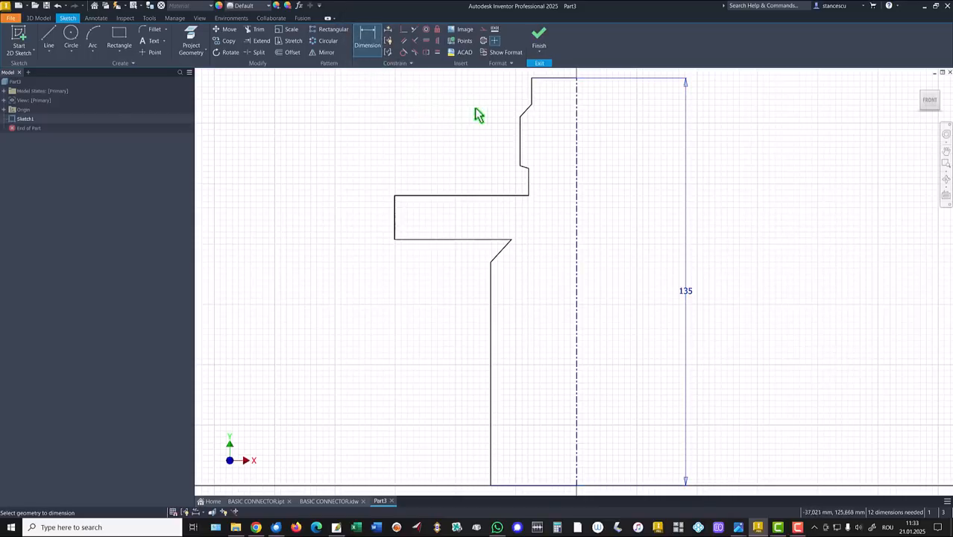
click(524, 111)
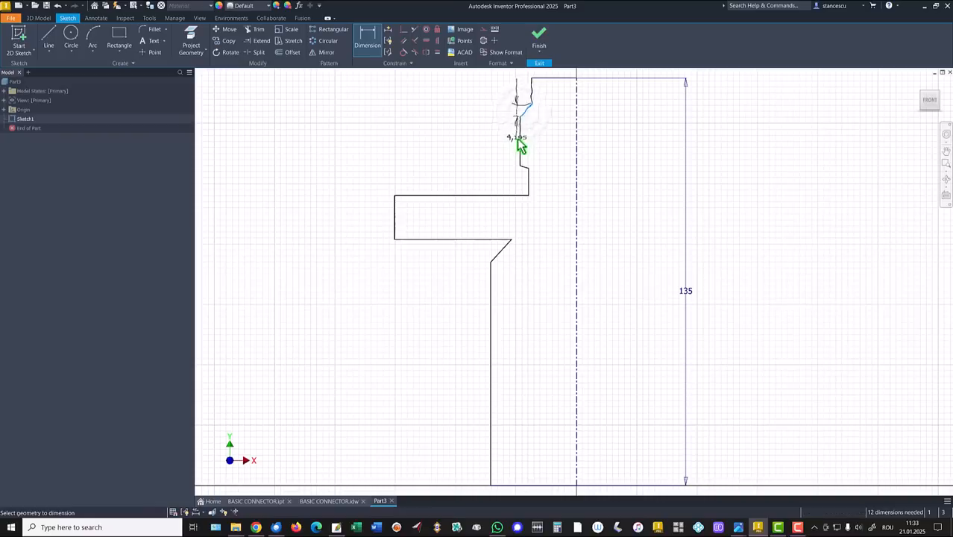
click(520, 142)
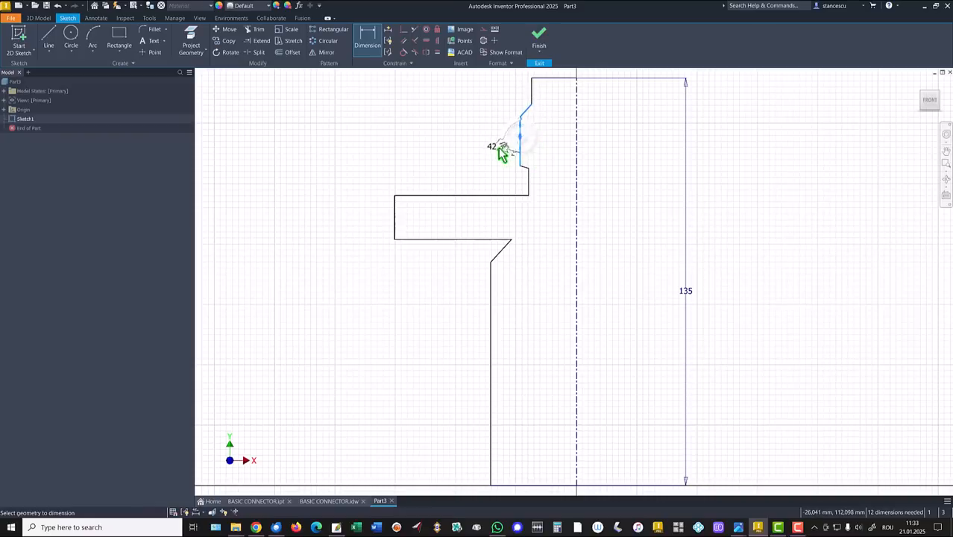
click(502, 153)
text(45)
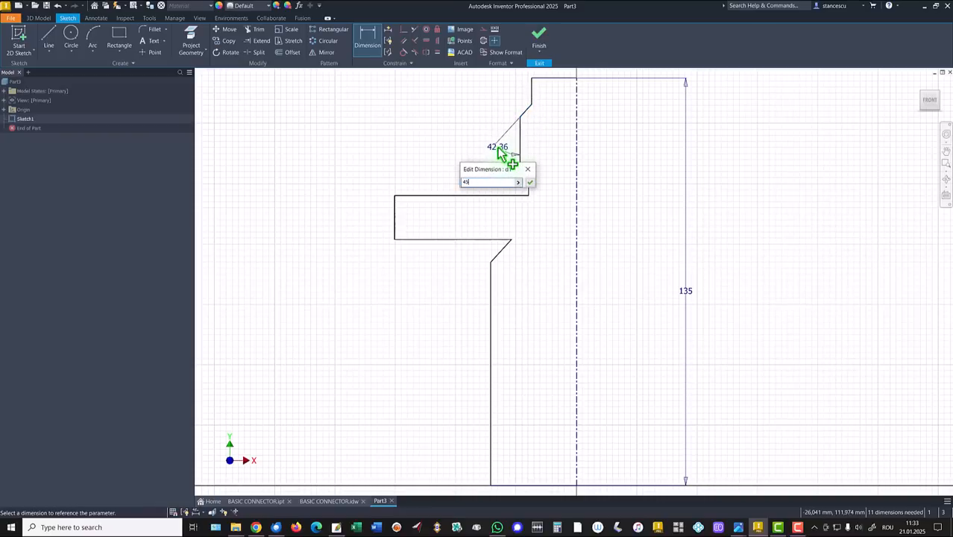
key(Return)
Step: Dimension the angle between the neck's lower slanted line and the vertical line above it as 45 degrees
scroll(544, 175, up, 3)
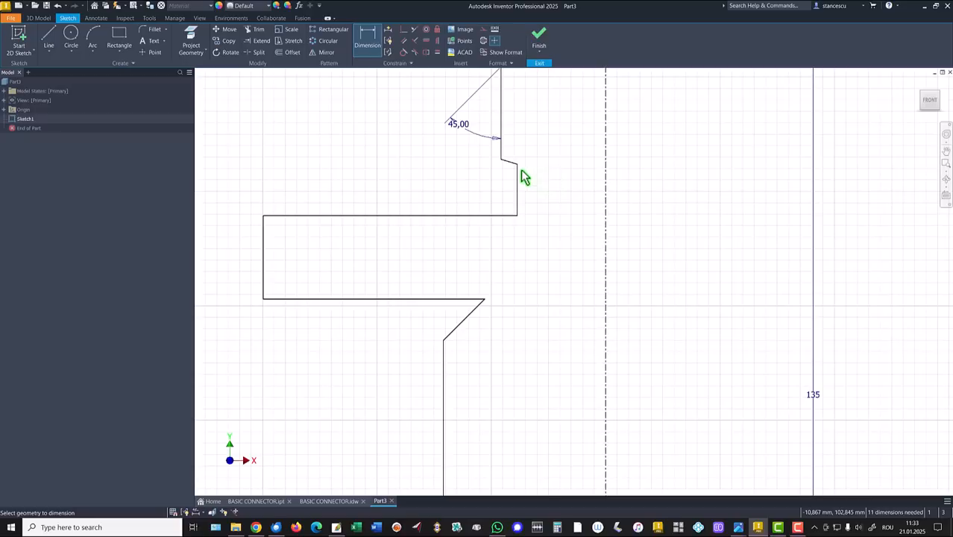
click(505, 161)
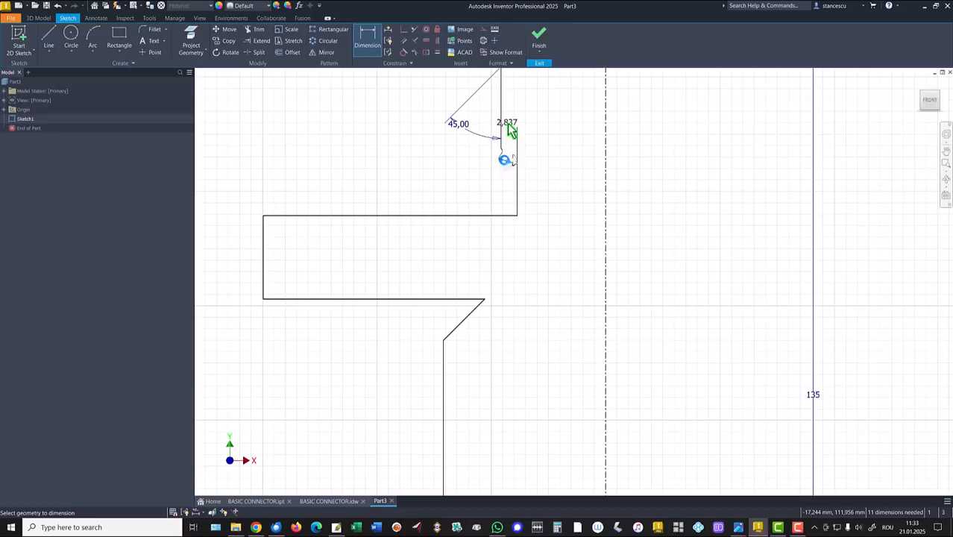
click(504, 124)
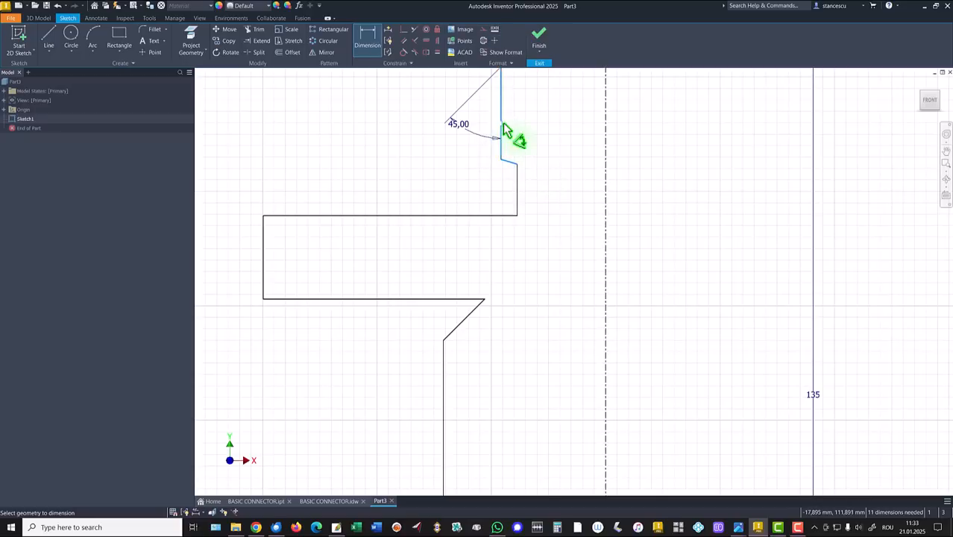
click(423, 109)
text(4)
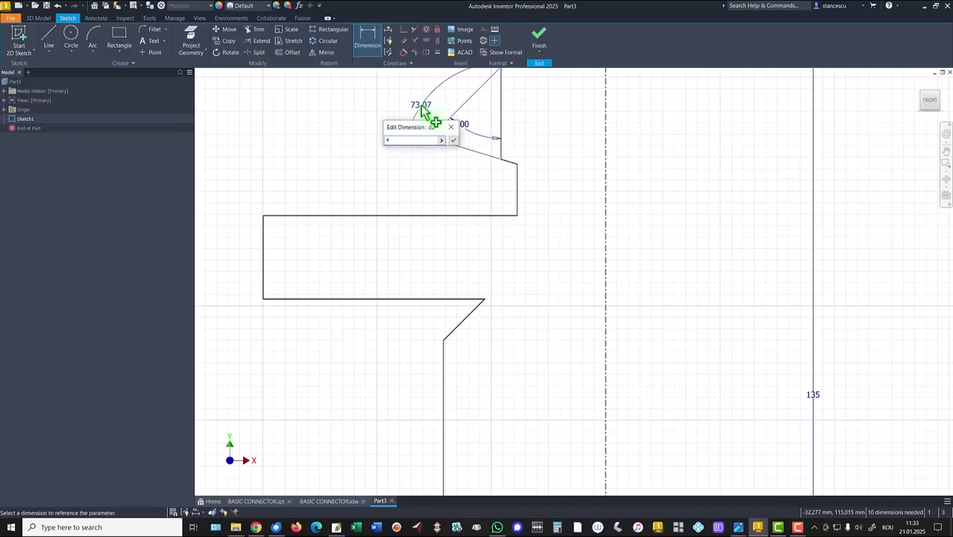
text(5)
key(Return)
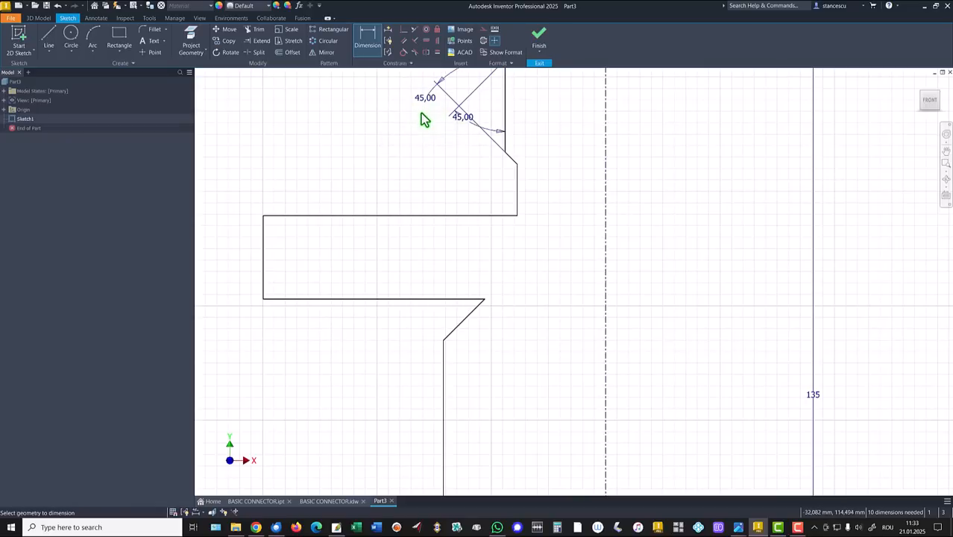
Step: Add a driven angular dimension between the slanted line under the flange and the long vertical line below it
click(460, 328)
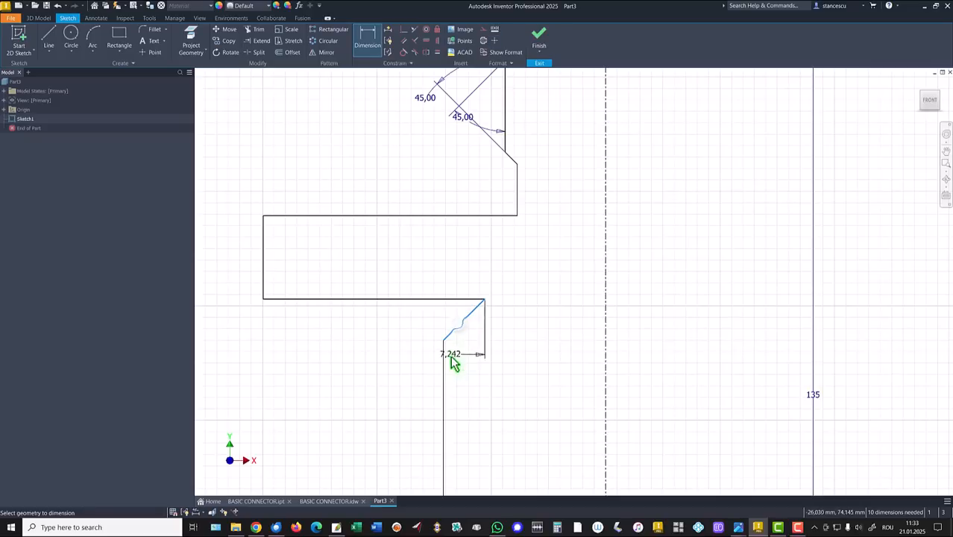
click(444, 414)
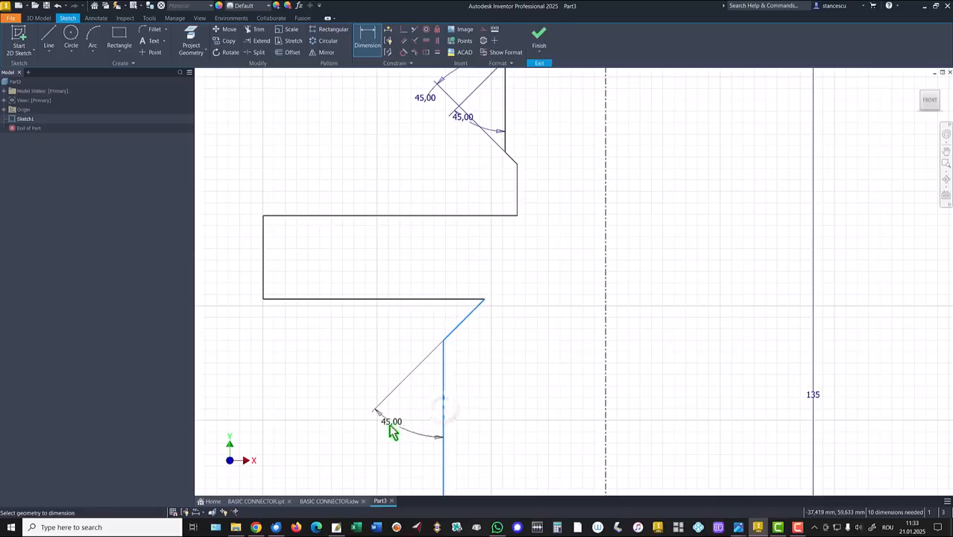
click(407, 436)
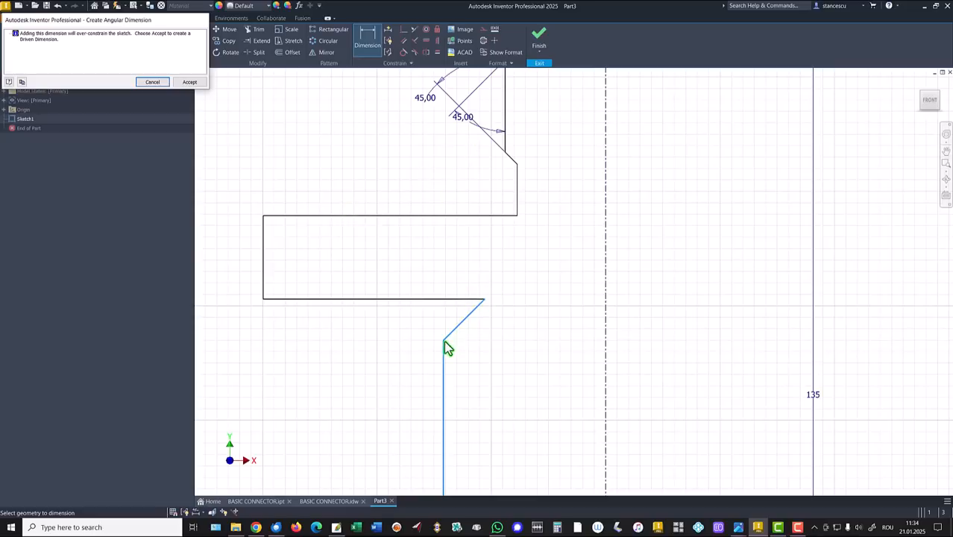
click(188, 84)
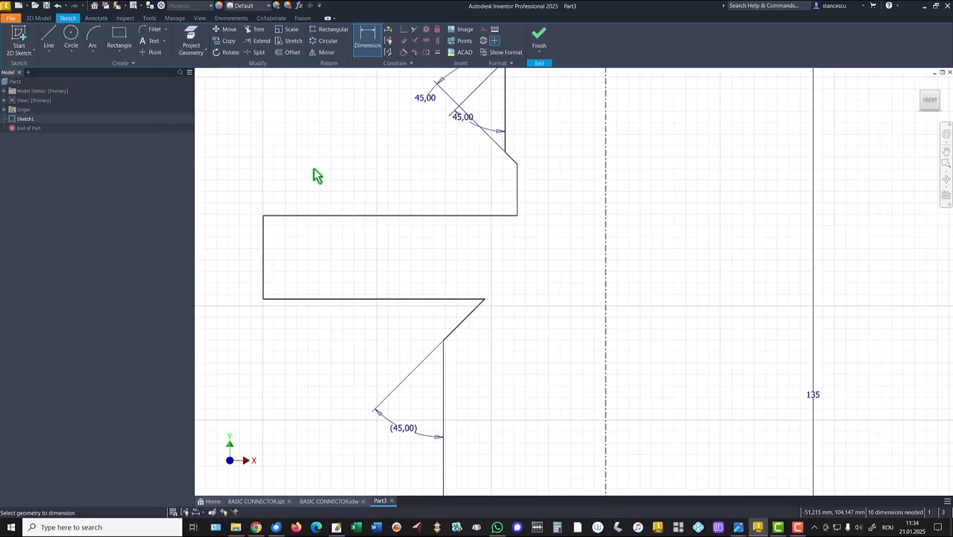
Step: Delete the parallel constraint tying the slanted line under the flange to the neck's upper slanted line
scroll(411, 159, down, 3)
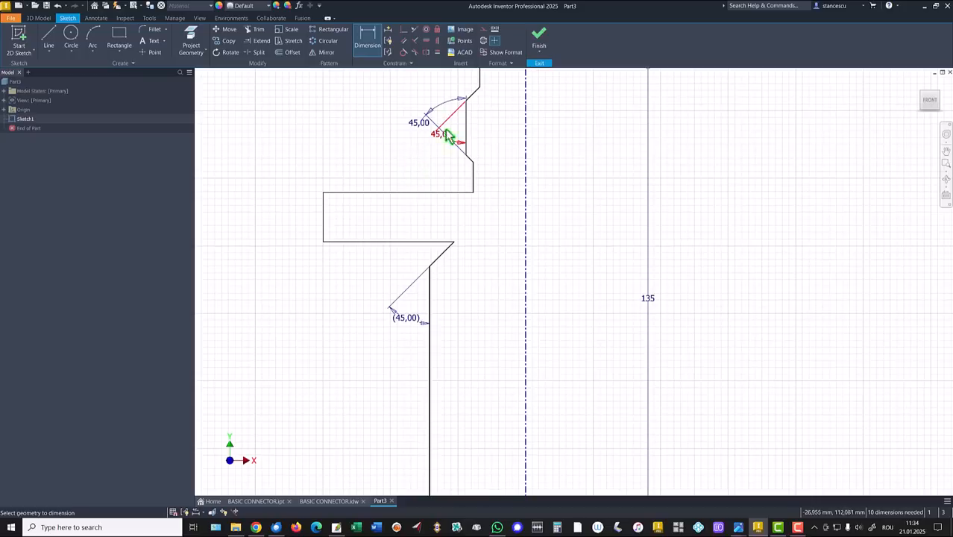
click(438, 263)
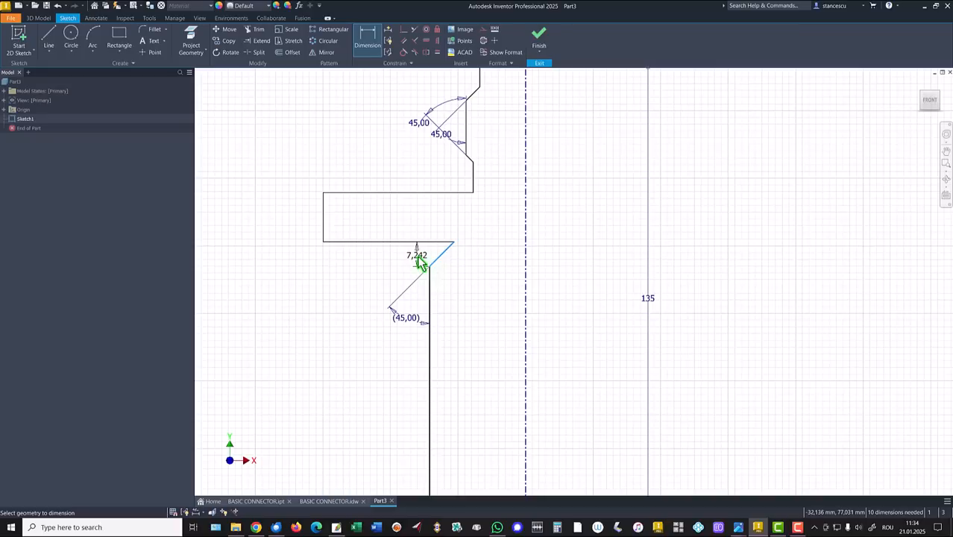
key(Escape)
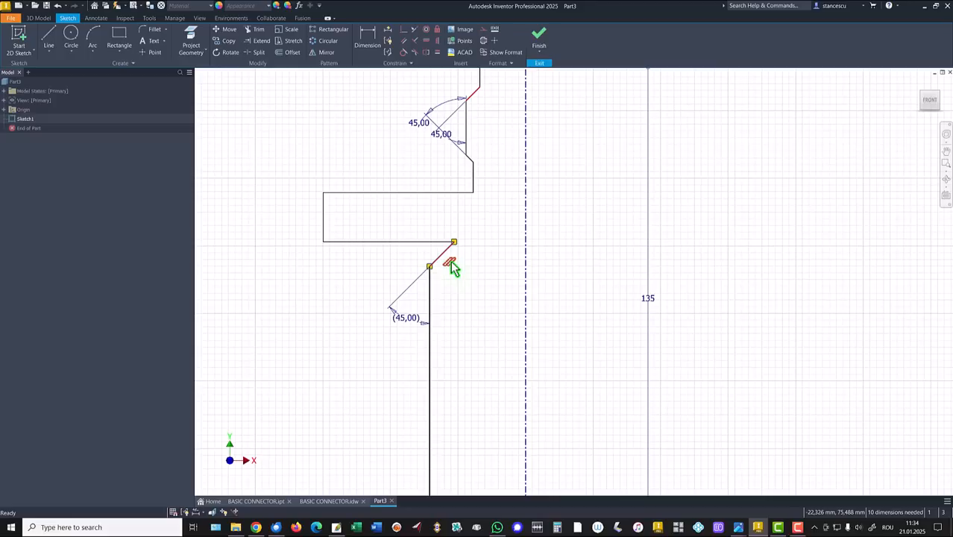
click(451, 264)
key(Delete)
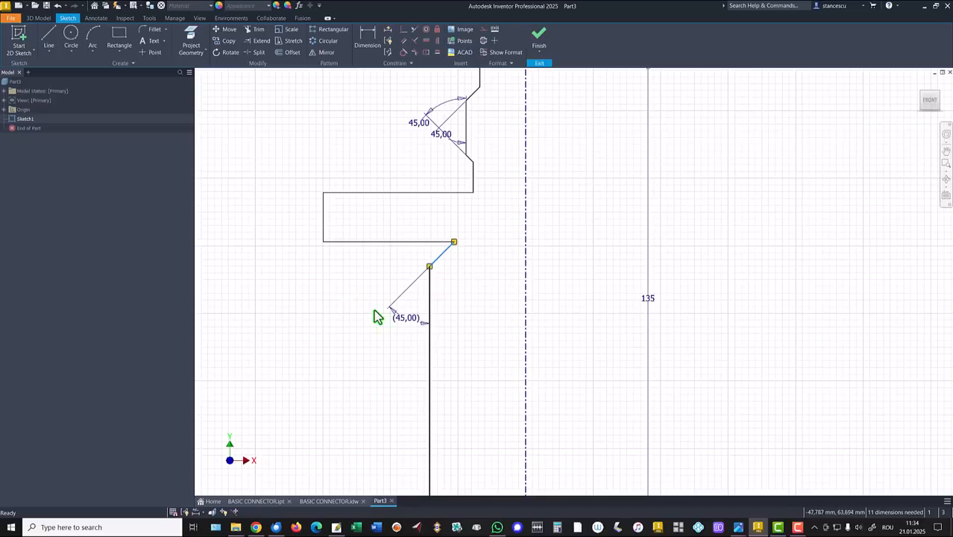
Step: Change the driven angle dimension under the flange to a driving one, and move the neck's two 45-degree dimensions farther apart
click(408, 317)
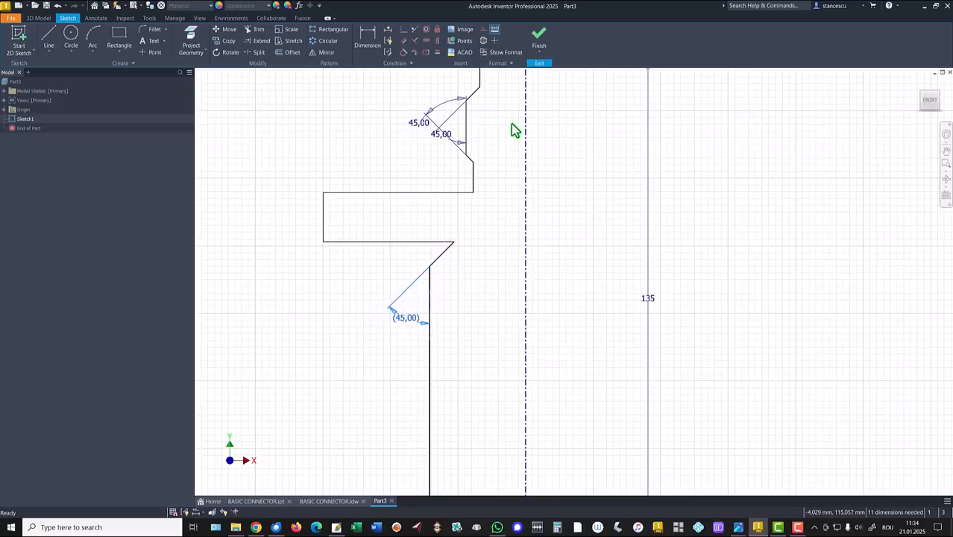
click(492, 37)
key(Escape)
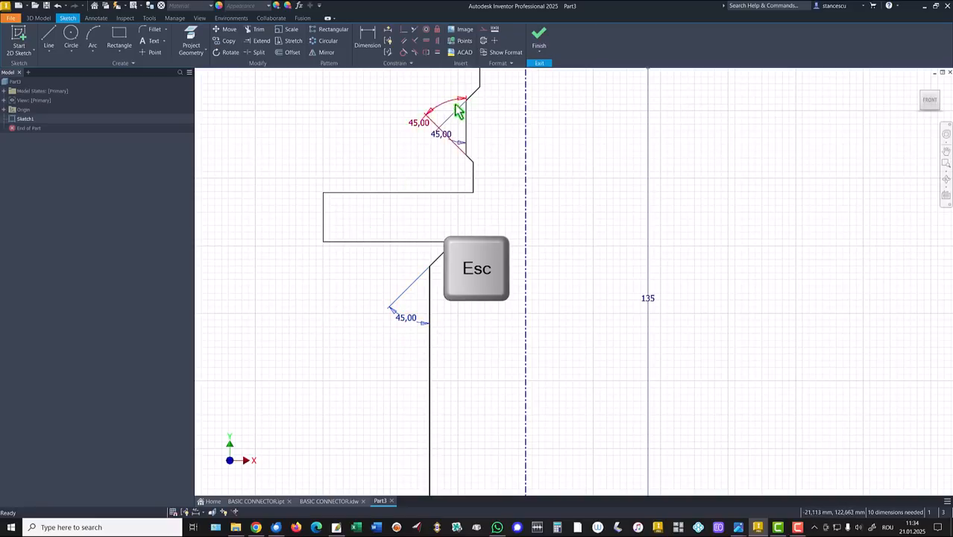
drag(445, 141, 432, 165)
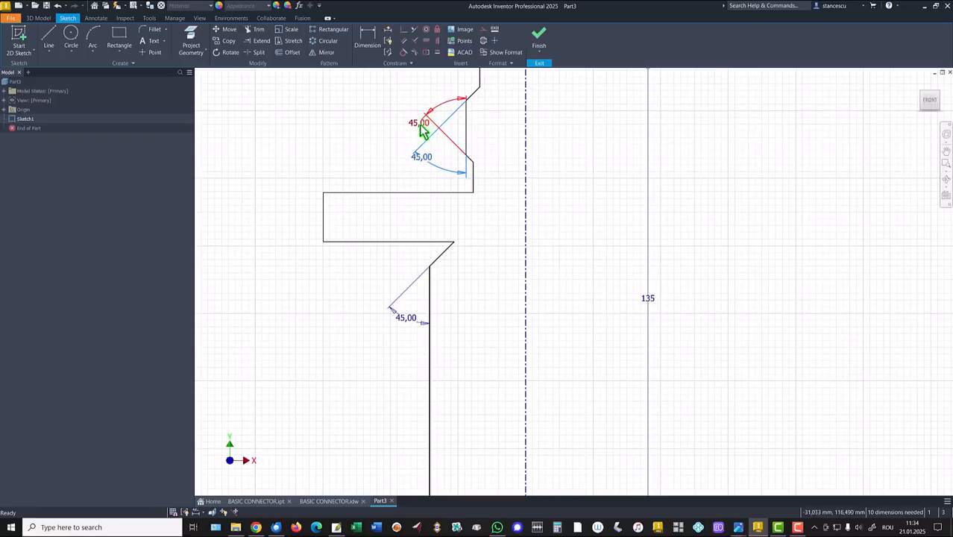
drag(417, 127, 438, 87)
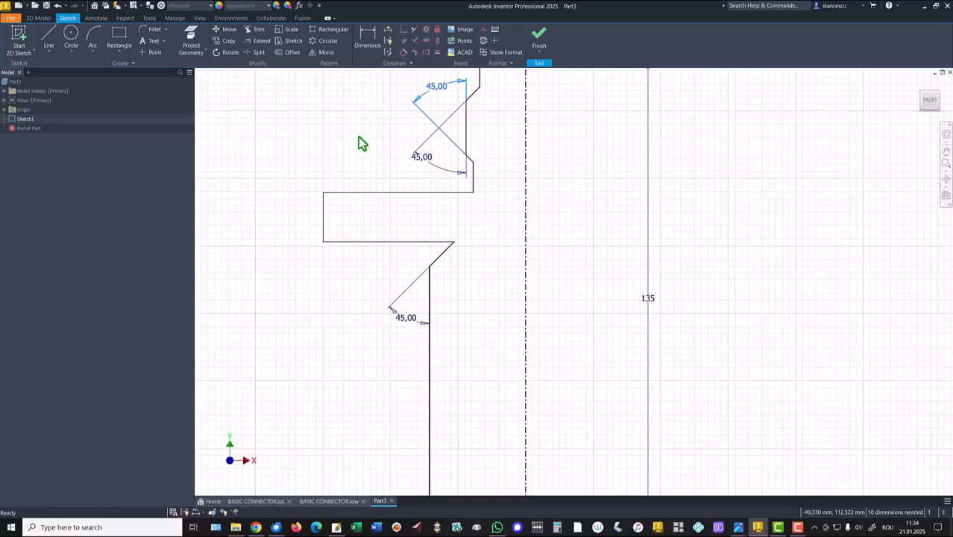
Step: Dimension the neck's uppermost vertical line from the centerline as a 28 mm diameter
middle_drag(366, 149, 366, 215)
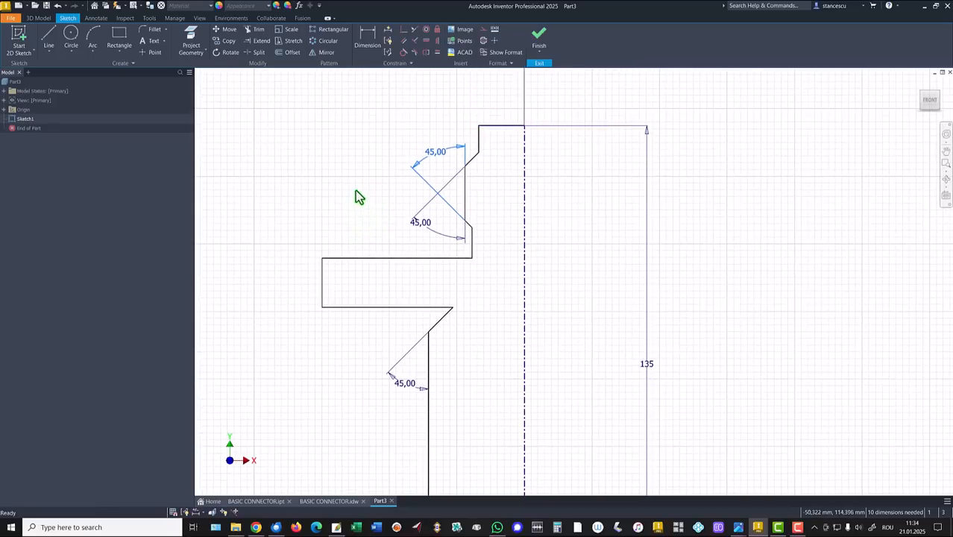
click(49, 37)
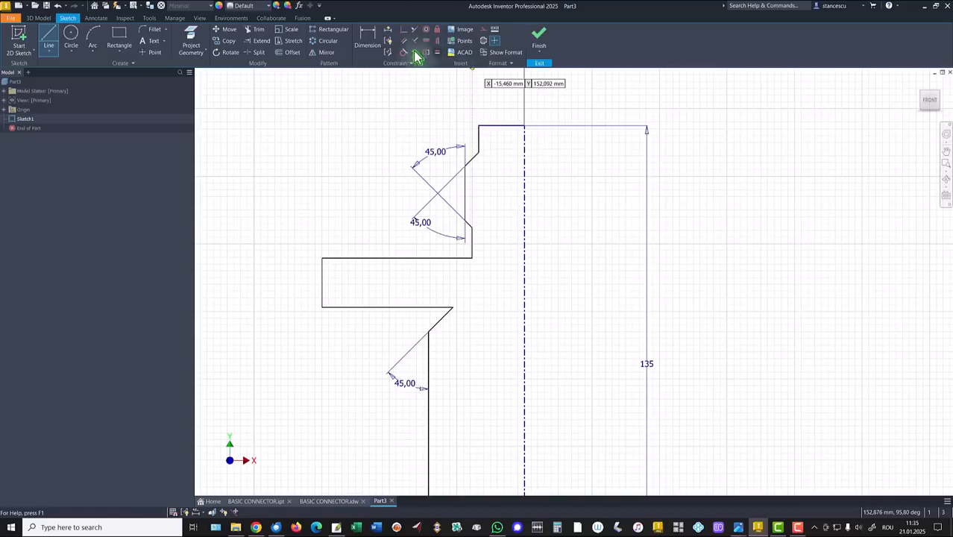
click(366, 35)
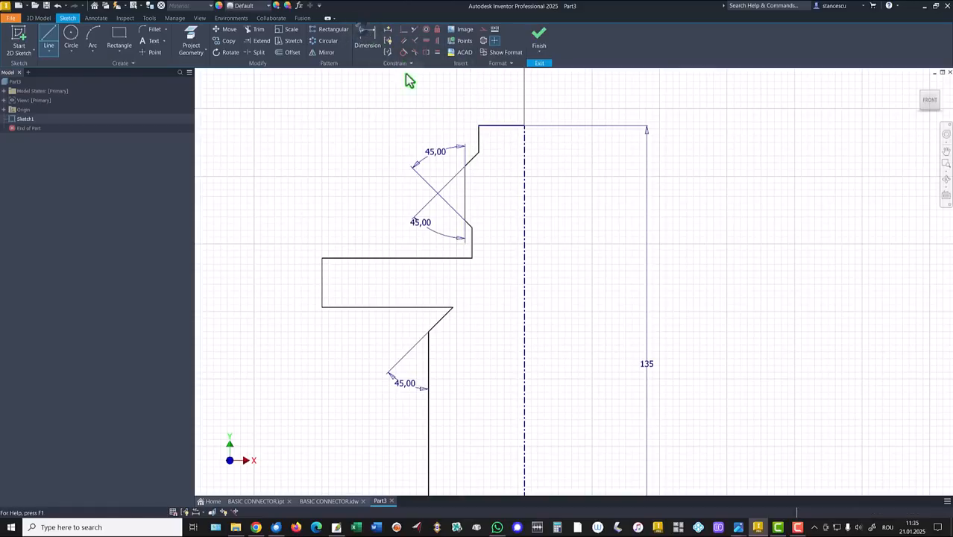
click(483, 127)
click(525, 147)
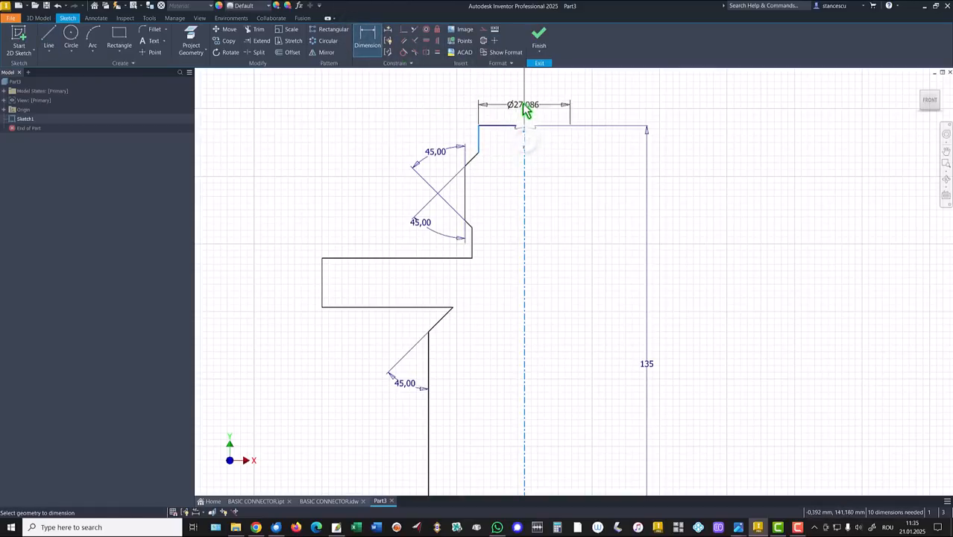
click(527, 106)
text(28)
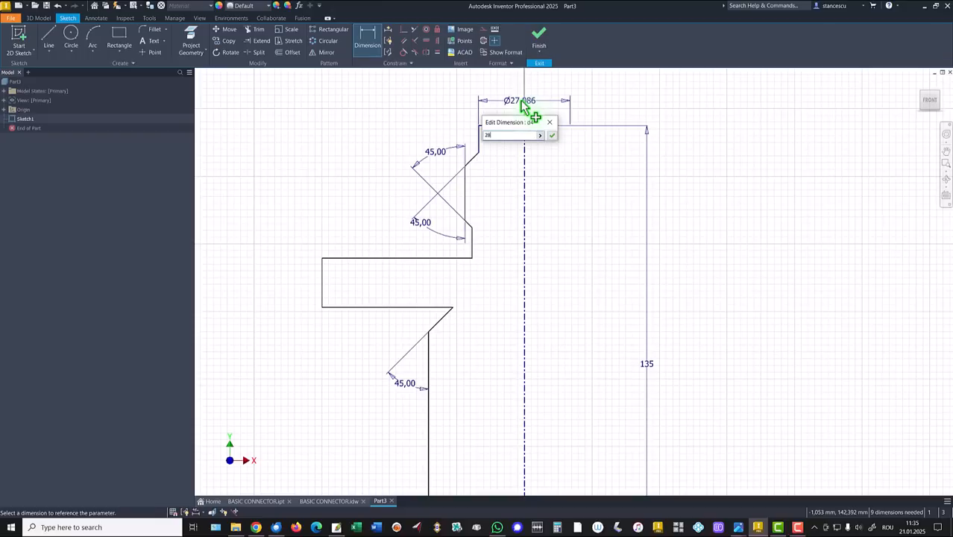
key(Return)
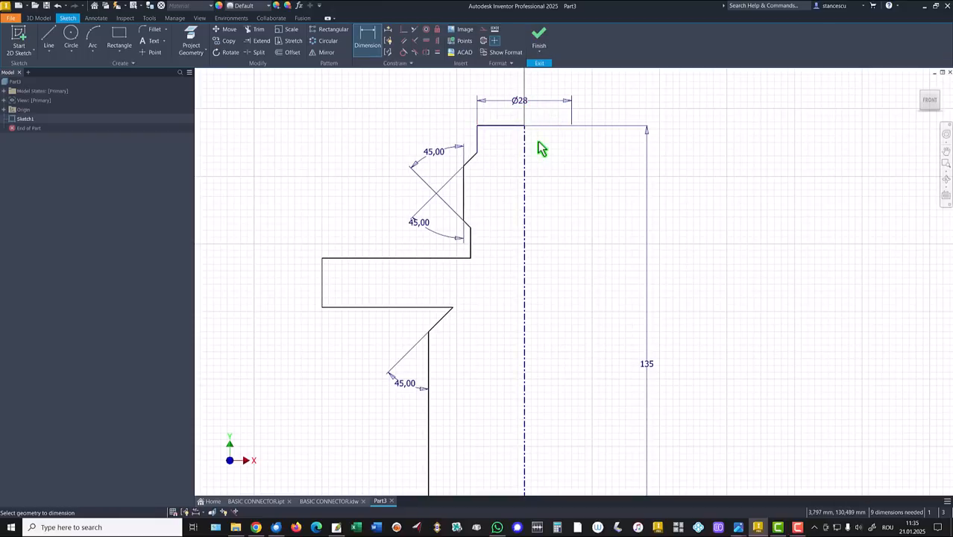
Step: Dimension the vertical line between the neck's two slanted lines from the centerline as a 36 mm diameter
click(464, 194)
click(525, 202)
click(511, 201)
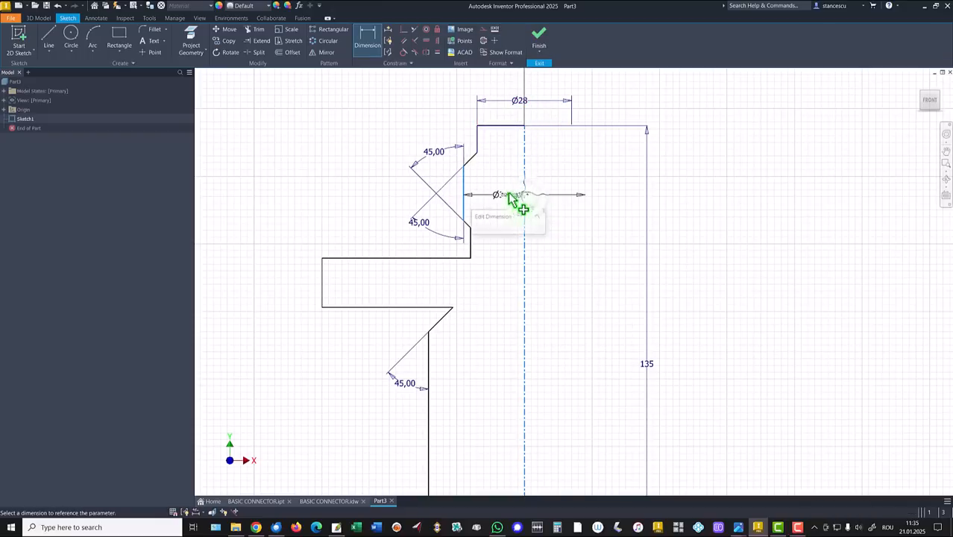
text(36)
key(Return)
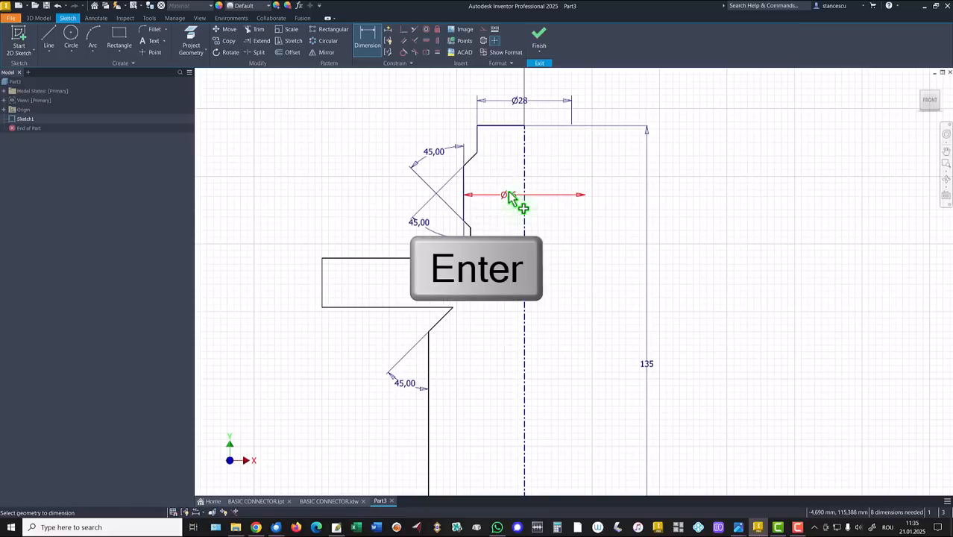
Step: Dimension the short vertical line just above the flange from the centerline as a 33 mm diameter
click(470, 237)
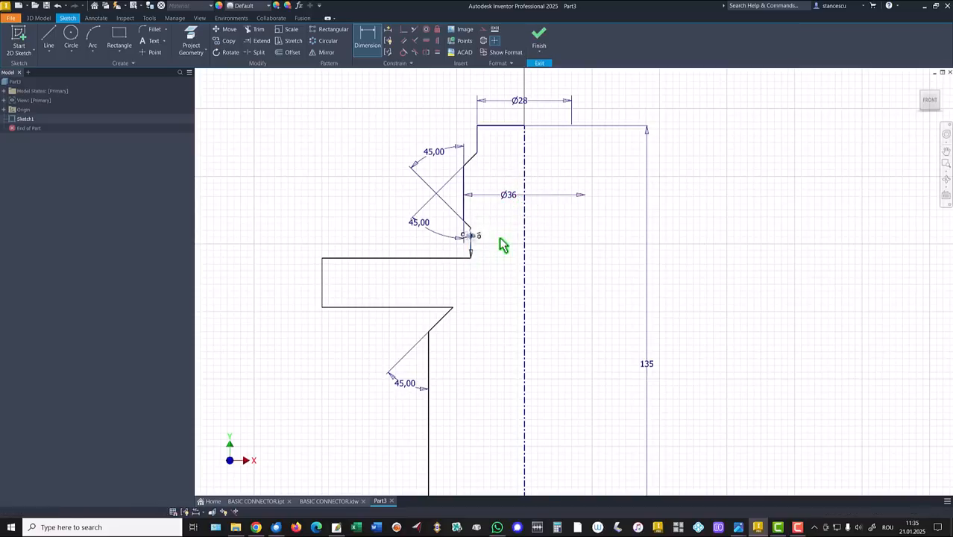
click(524, 251)
click(508, 241)
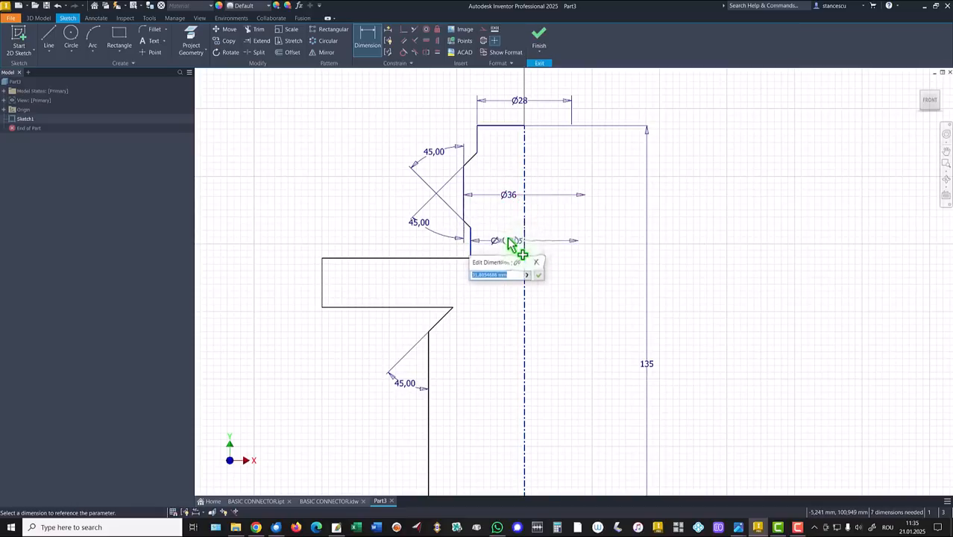
text(32)
key(Return)
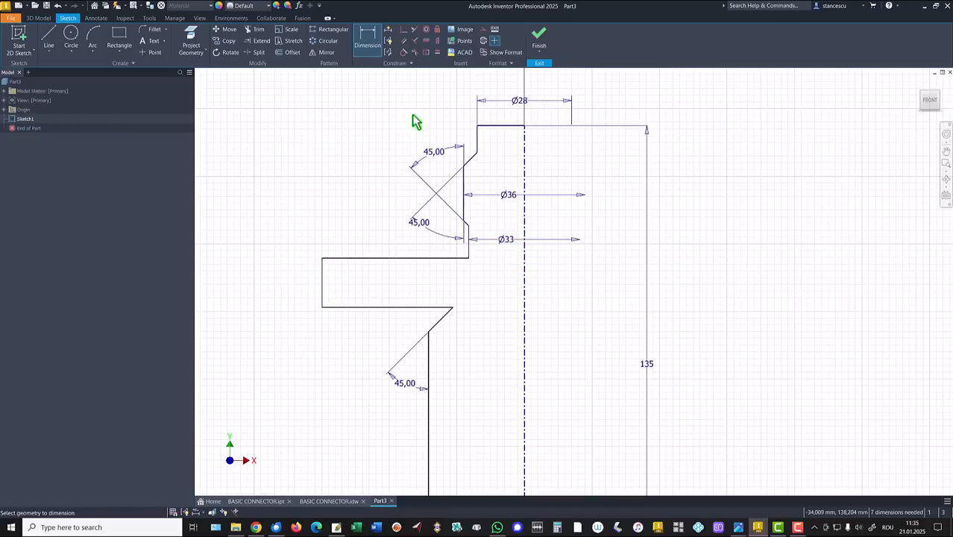
Step: Dimension the vertical distance between the neck's top edge and the flange's upper edge, accepting its current value
click(484, 125)
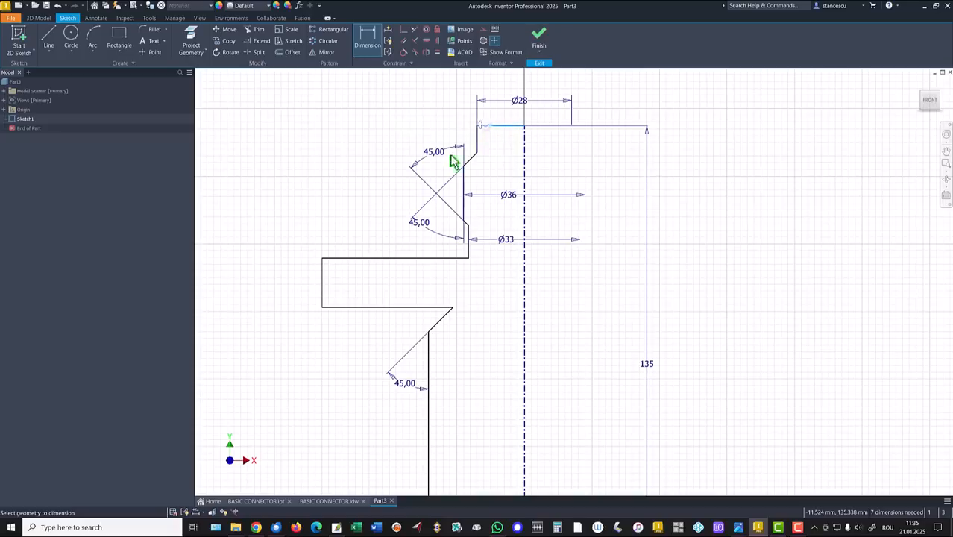
click(364, 259)
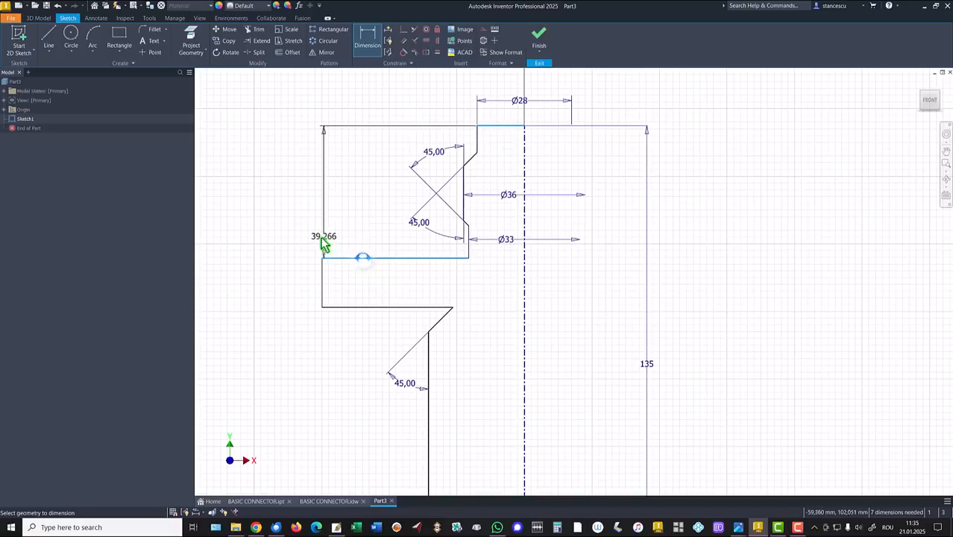
click(293, 209)
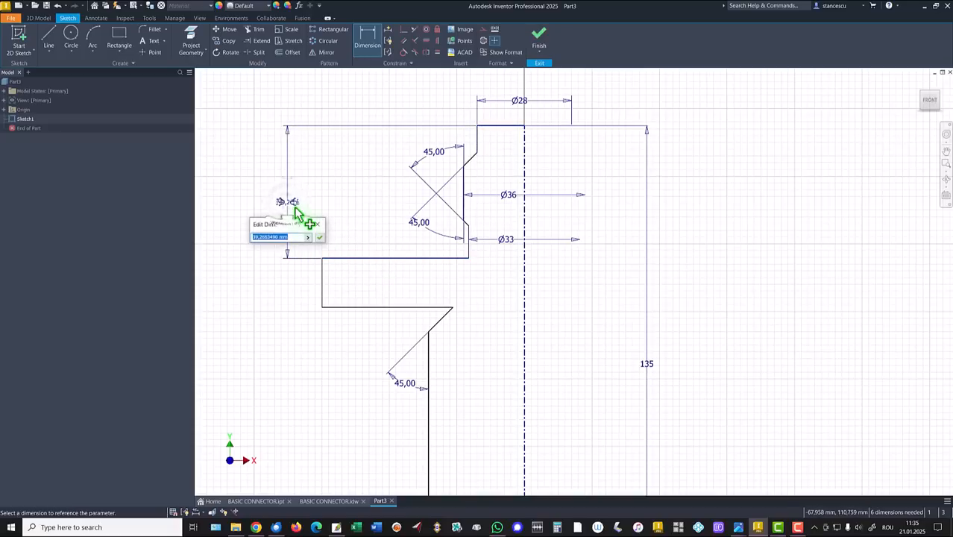
click(321, 239)
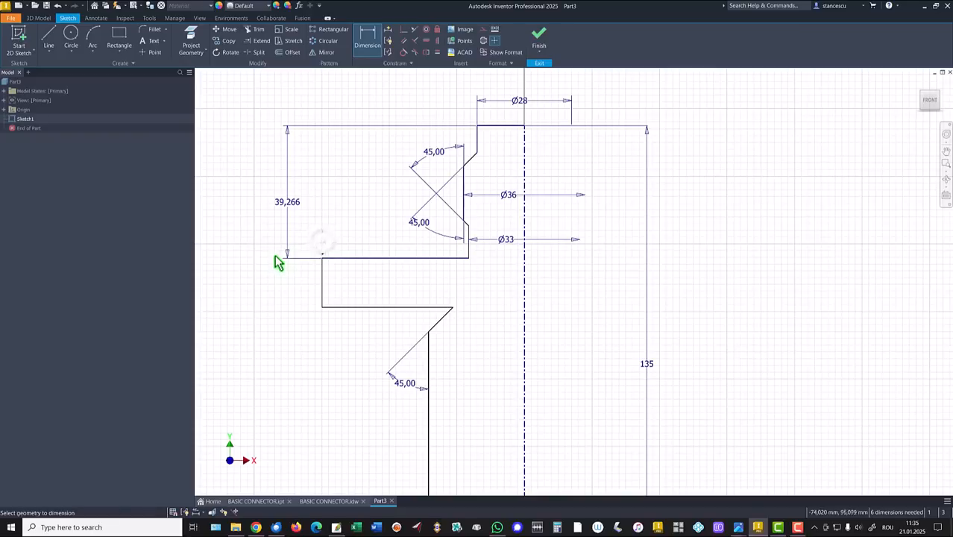
Step: Dimension the flange's outer vertical edge as 15 mm
click(322, 280)
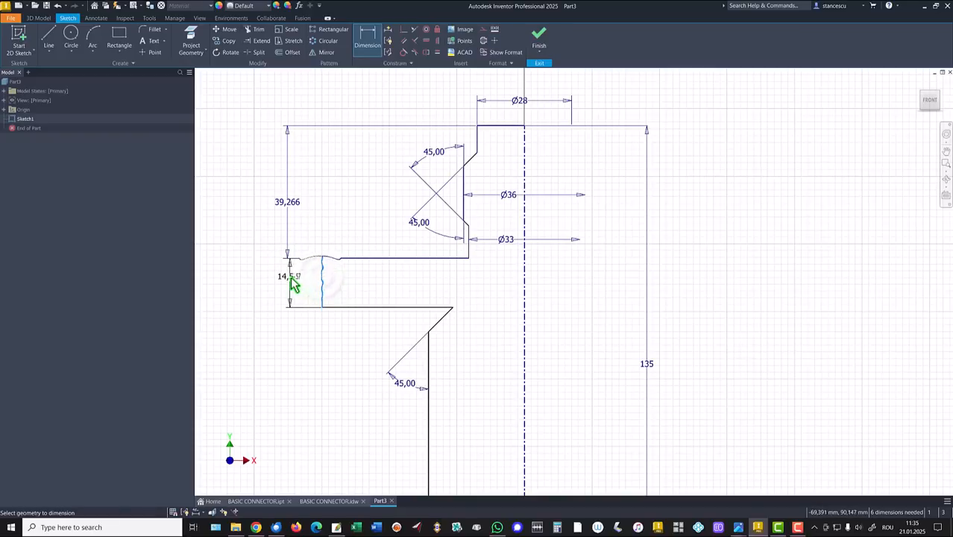
click(291, 282)
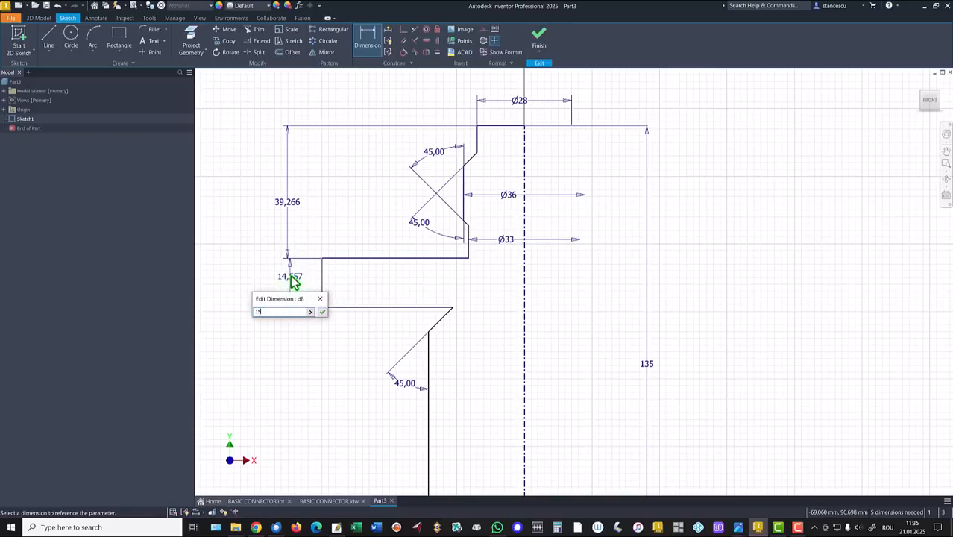
text(15)
key(Return)
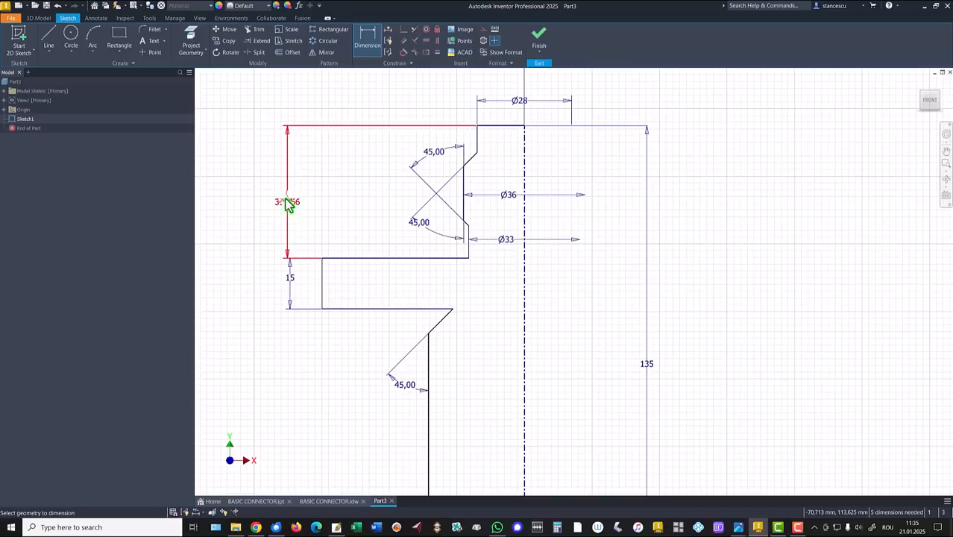
Step: Set the vertical distance between the neck's top edge and the flange's upper edge to 38 mm
click(287, 202)
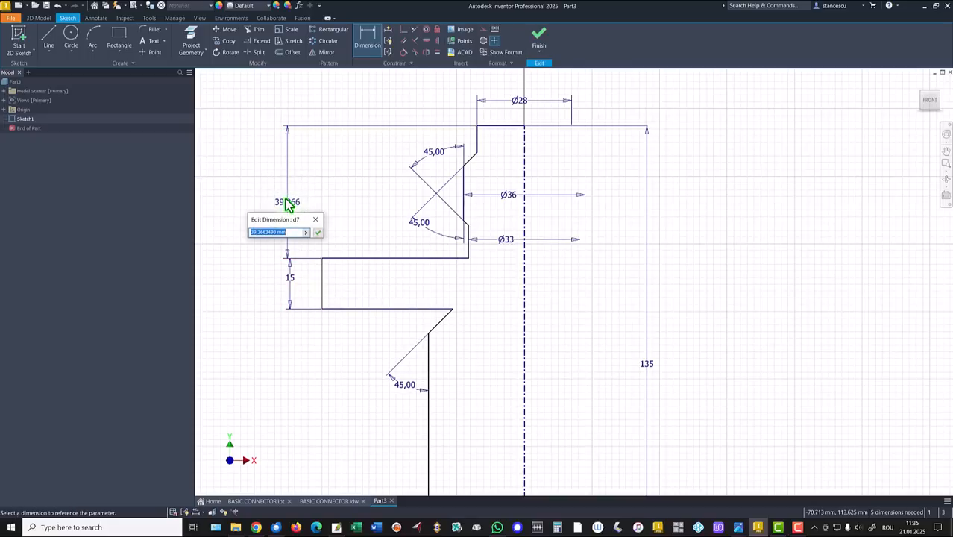
text(38)
key(Return)
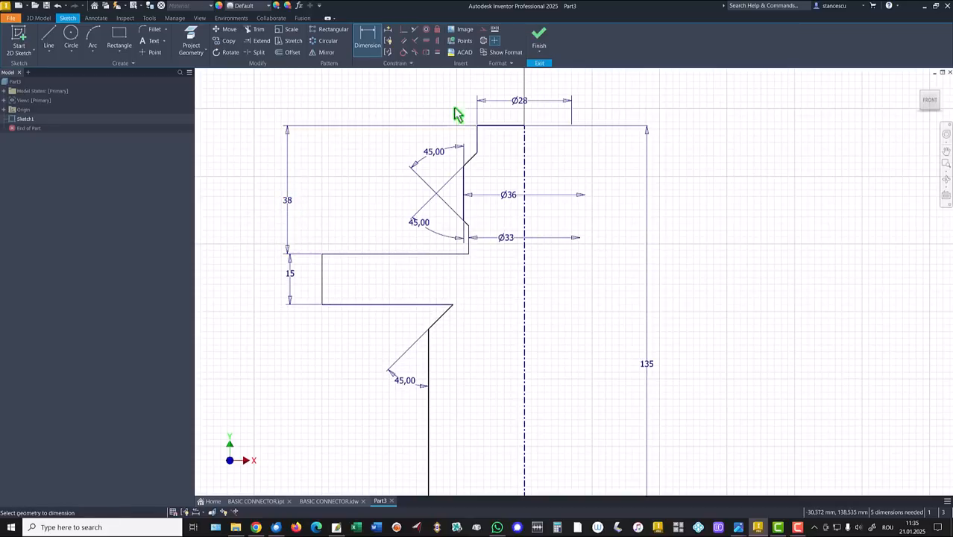
Step: Dimension the neck's uppermost vertical line as 10 mm
click(477, 134)
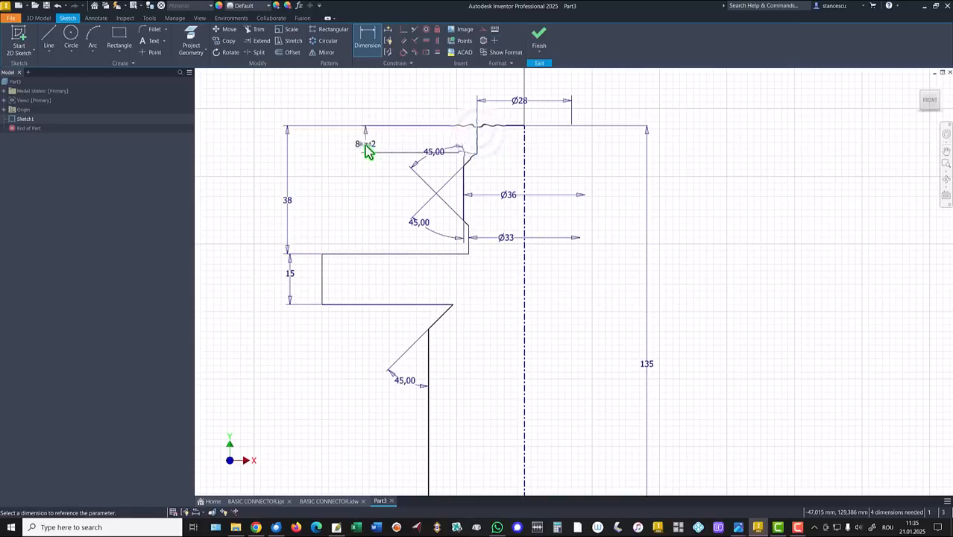
click(366, 149)
text(10)
key(Return)
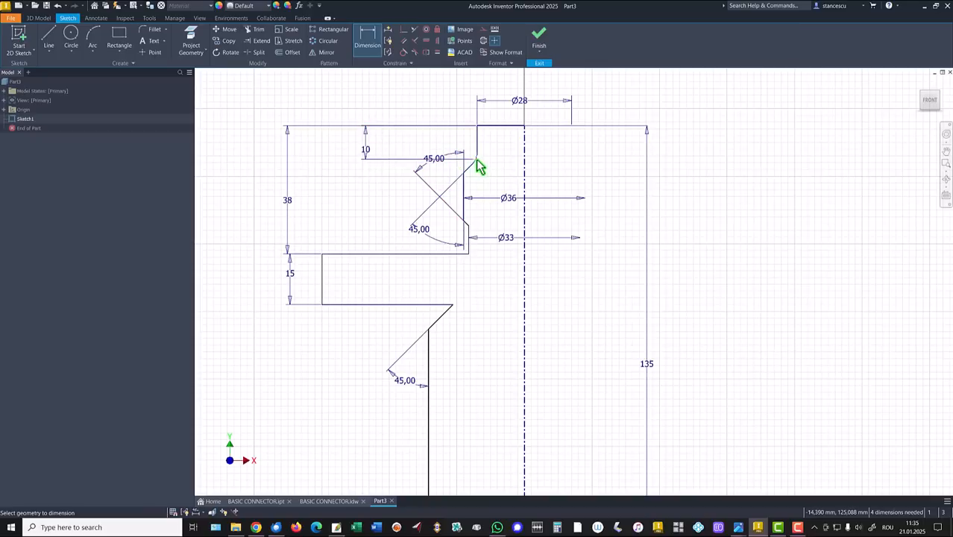
Step: Dimension the vertical distance from the lower end of the 10 mm line to the upper end of the Ø33 line as 23 mm
click(470, 233)
click(372, 200)
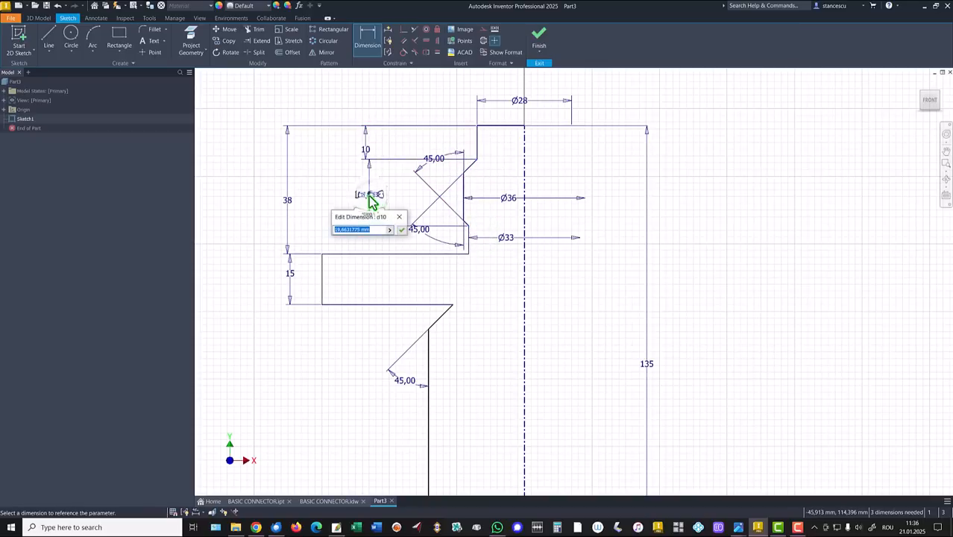
text(23)
key(Return)
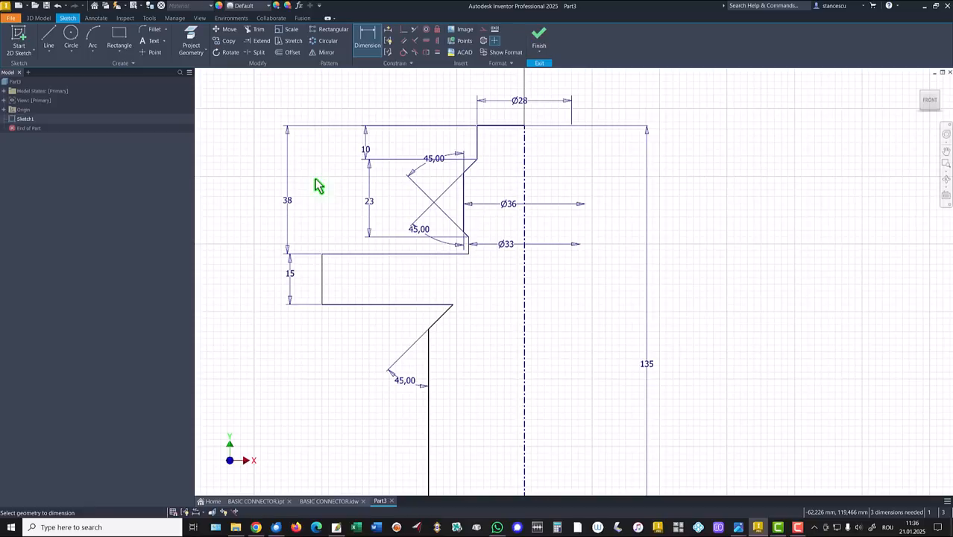
Step: Dimension the long vertical line of the lower body from the centerline as a 58 mm diameter
middle_drag(566, 283, 573, 171)
middle_drag(569, 254, 569, 232)
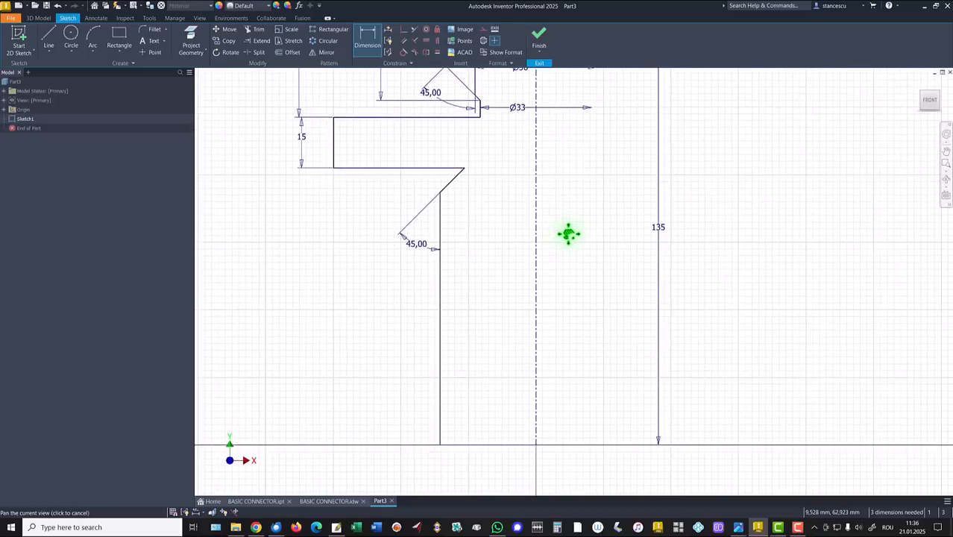
click(442, 314)
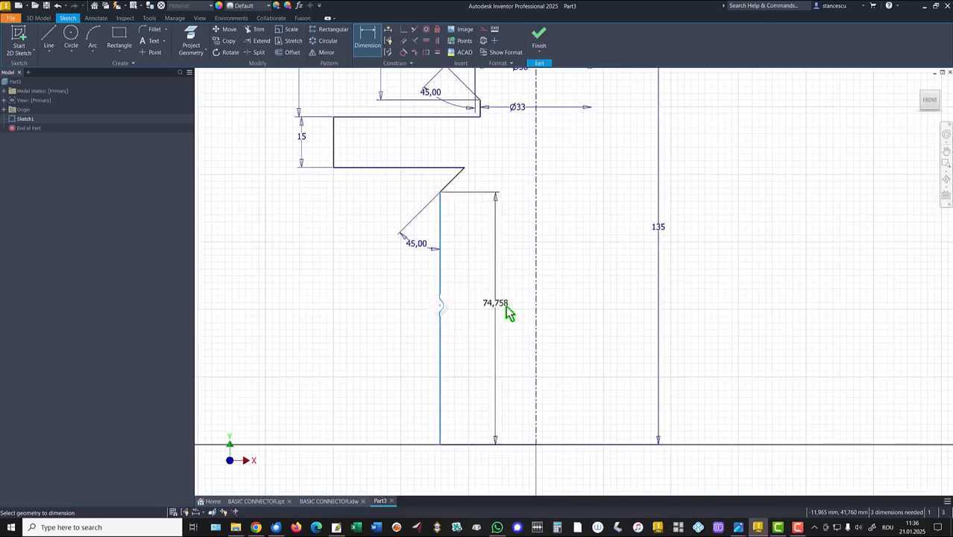
click(536, 327)
click(502, 328)
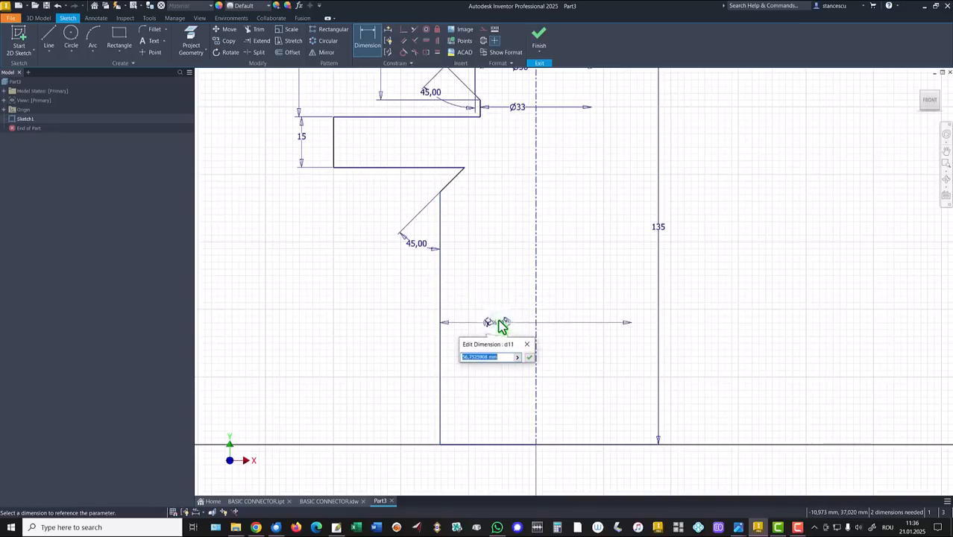
text(58)
key(Return)
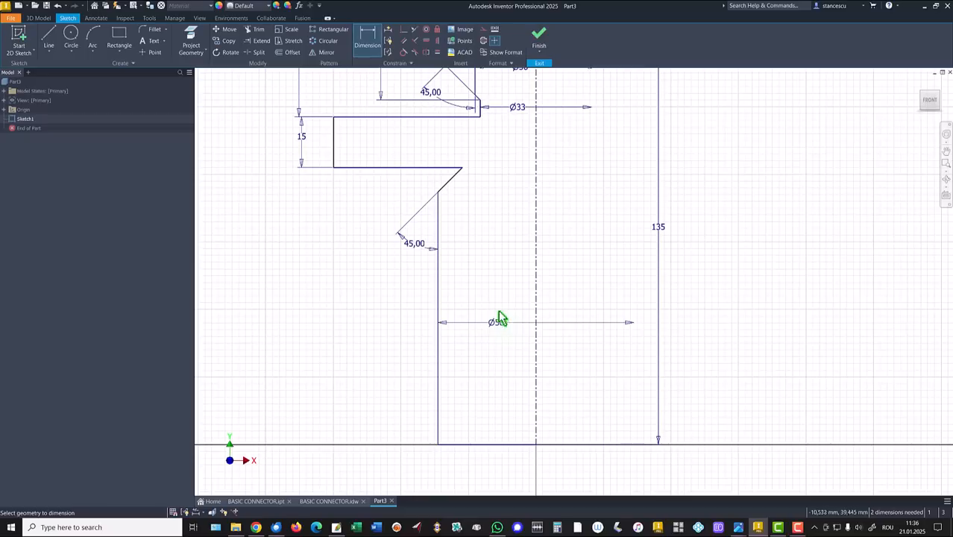
Step: Exit dimensioning and shift the inner corner under the flange and the flange's outer edge slightly toward the centerline
middle_drag(495, 215, 483, 261)
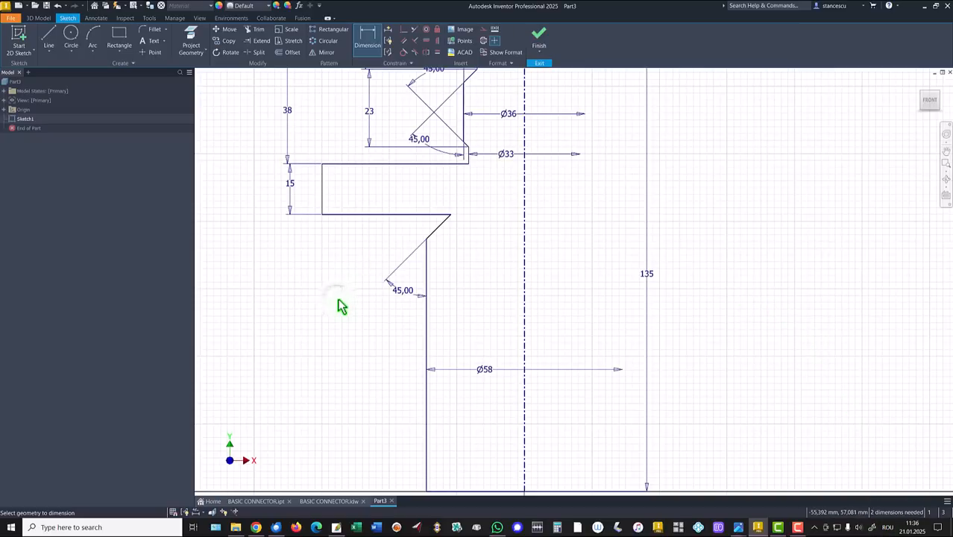
key(Home)
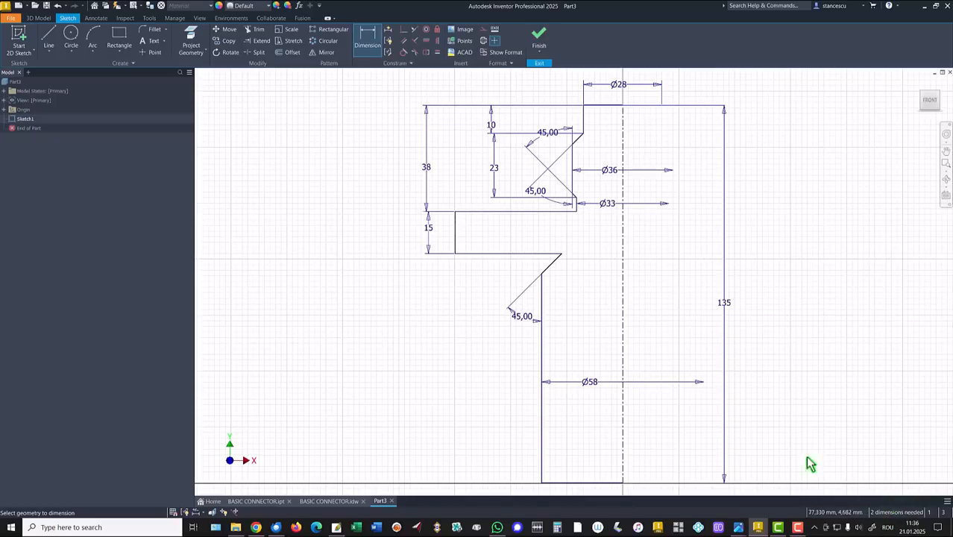
key(Escape)
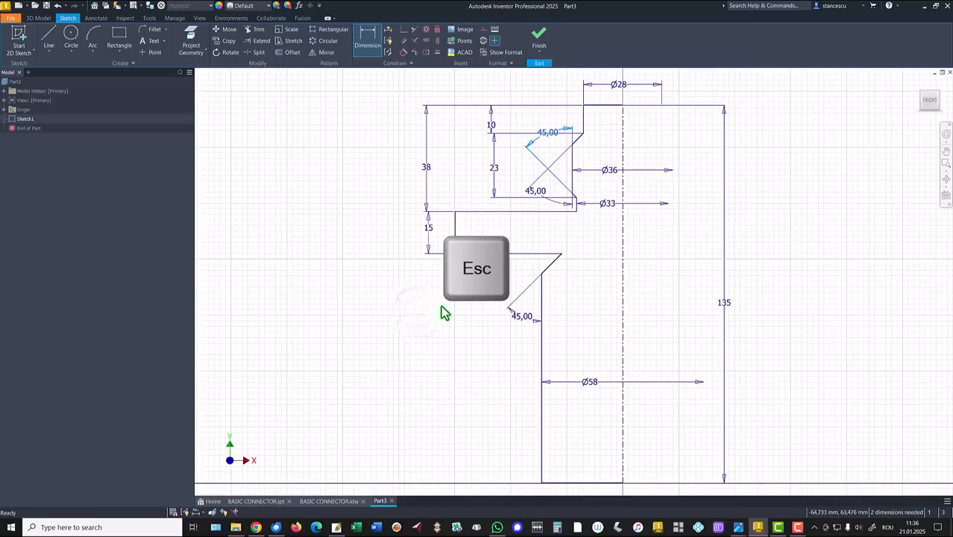
mouse_move(562, 255)
mouse_down()
mouse_move(569, 263)
mouse_move(559, 258)
mouse_move(567, 254)
mouse_up()
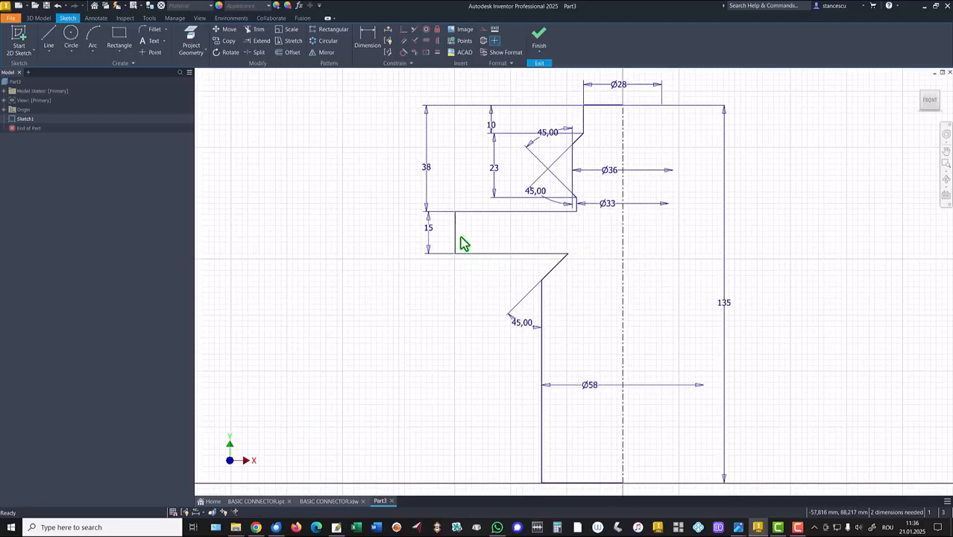
mouse_move(459, 240)
mouse_down()
mouse_move(489, 244)
mouse_move(469, 247)
mouse_up()
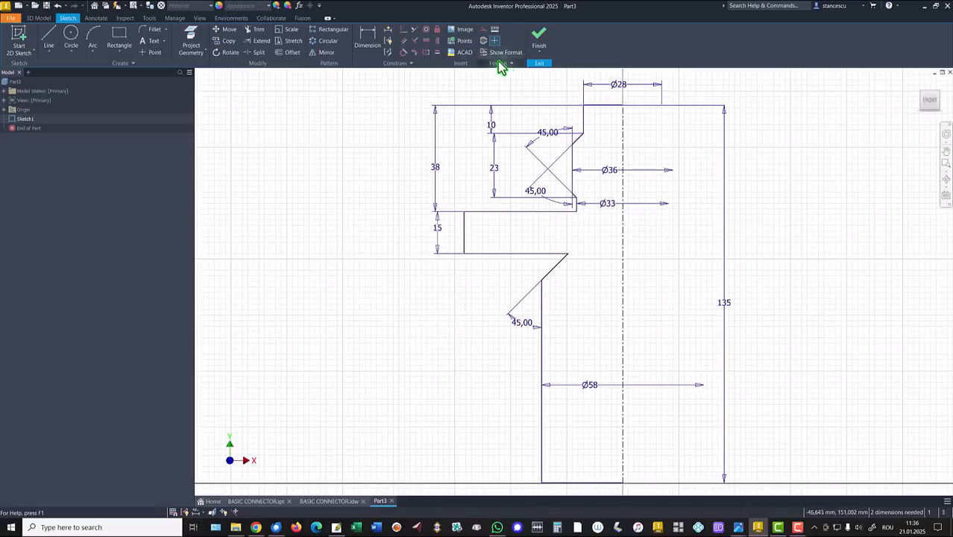
Step: Finish the profile sketch and revolve it a full 360 degrees around the centerline as a new solid
click(539, 37)
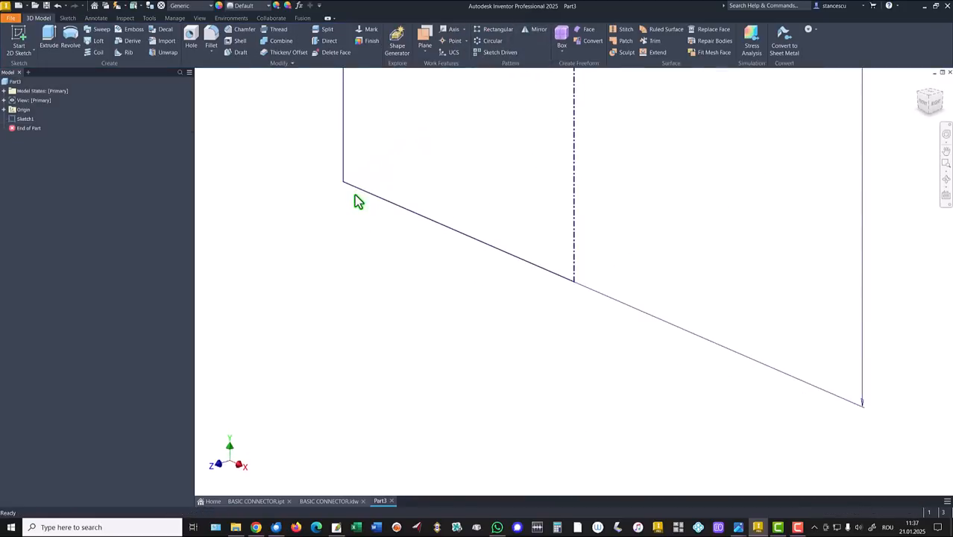
key(Home)
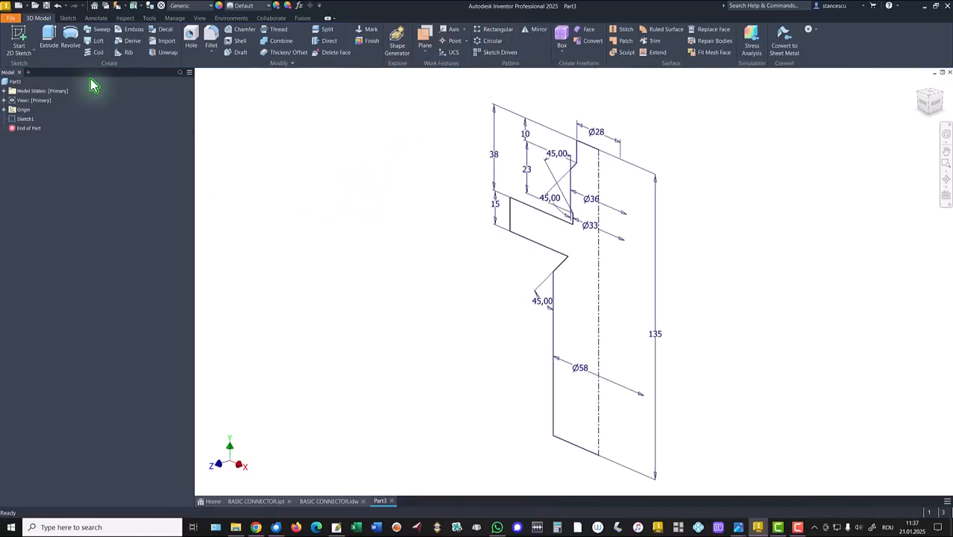
click(71, 38)
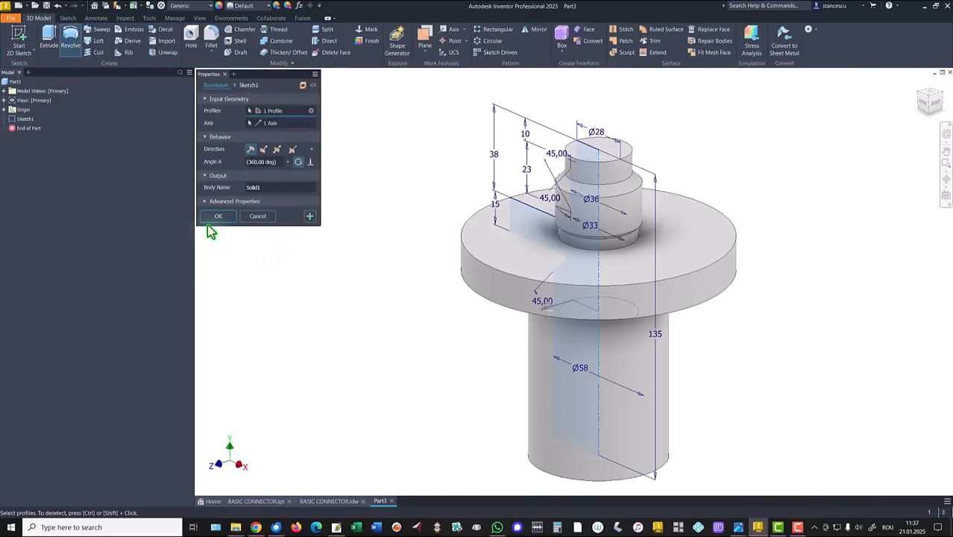
click(216, 220)
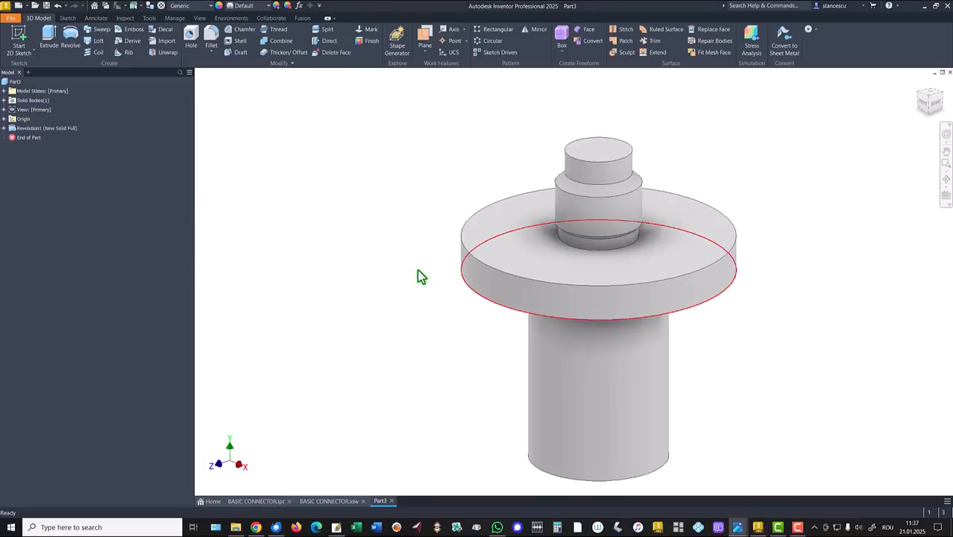
Step: Start a sketch on the flange's upper face, orient its X axis horizontally and slice the graphics at the sketch plane
click(522, 274)
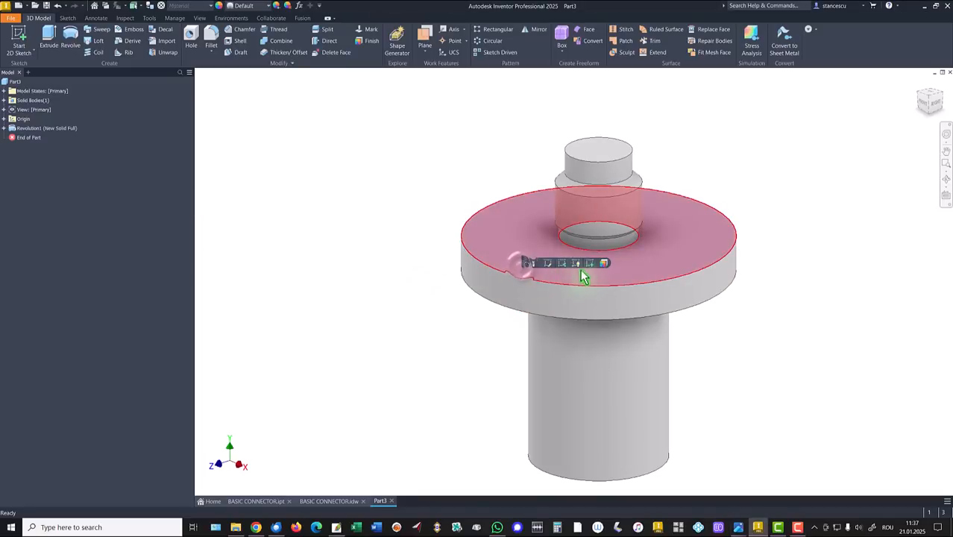
click(594, 267)
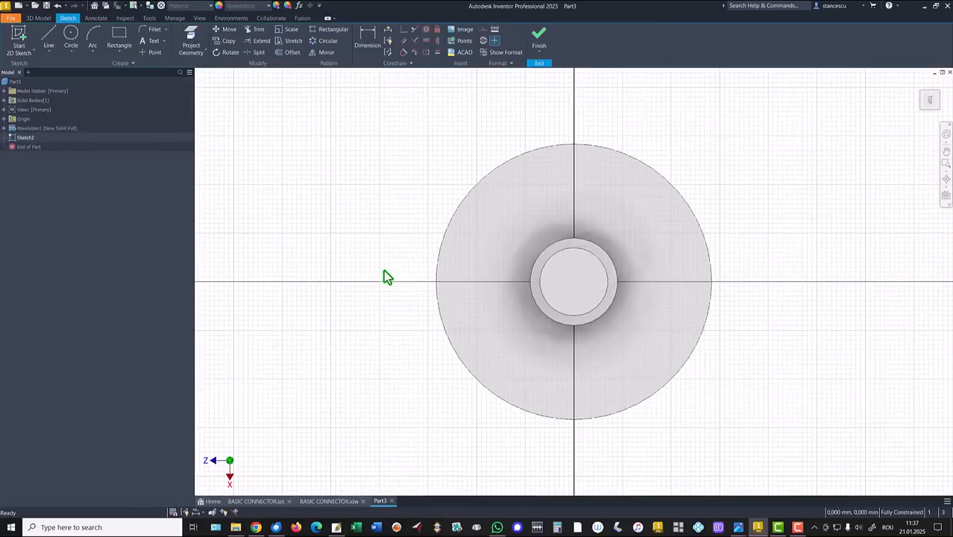
click(942, 95)
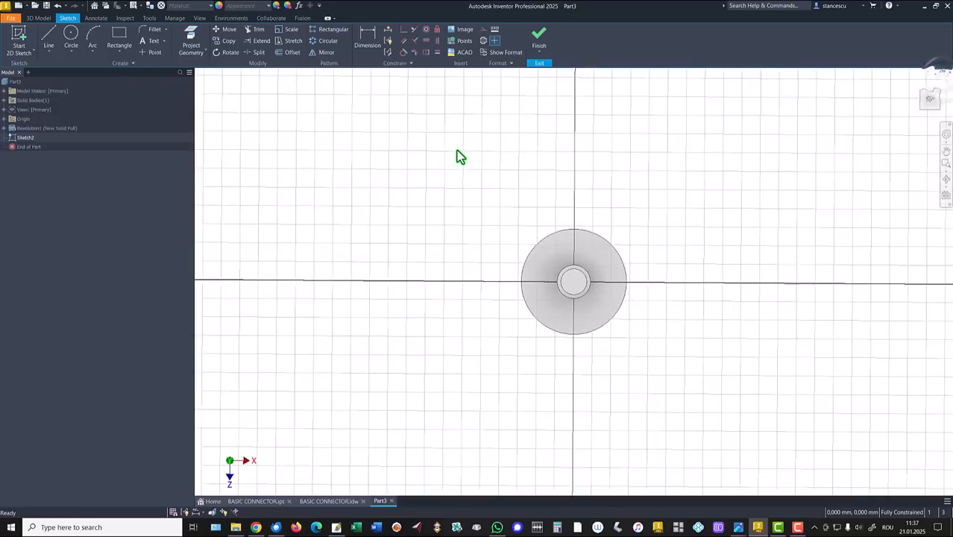
key(Home)
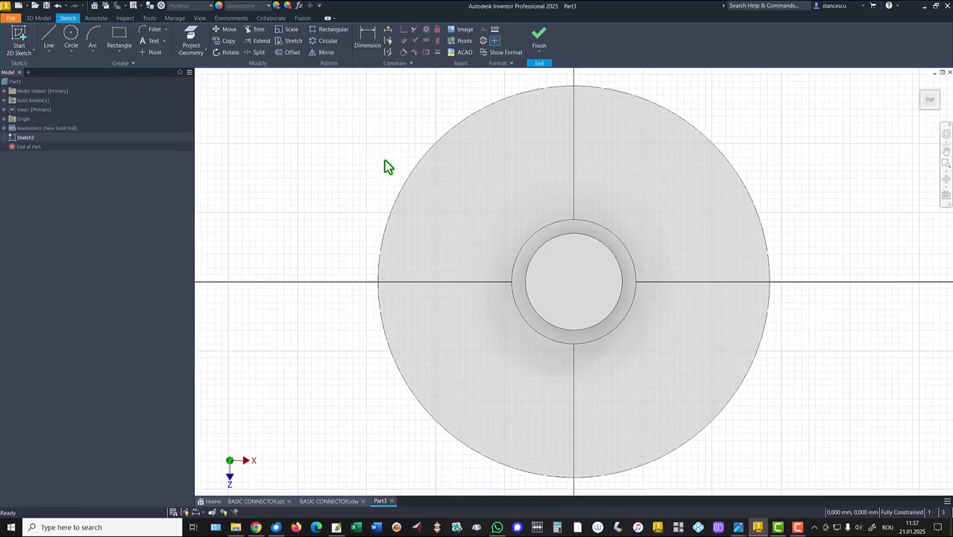
key(F7)
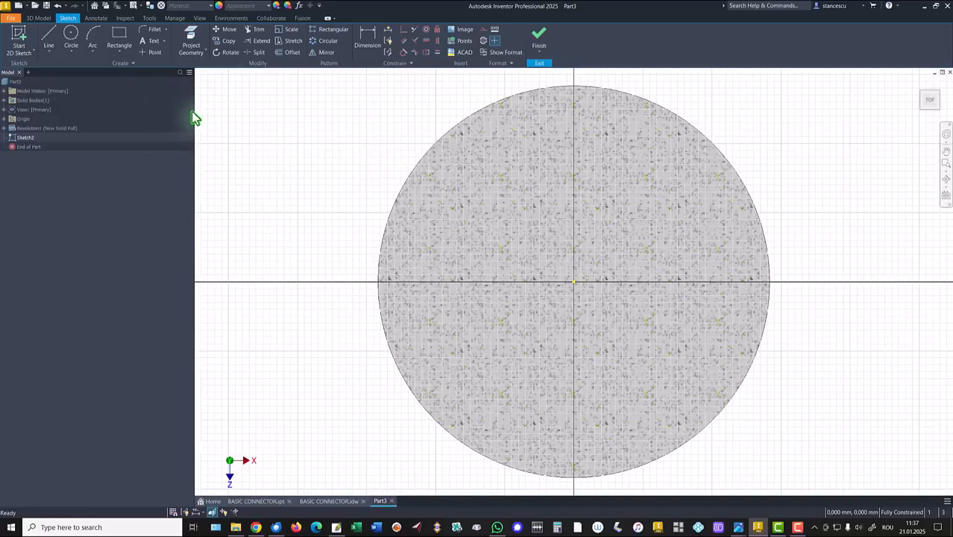
Step: Consult the hexagon in the BASIC CONNECTOR drawing, and sketch a six-sided polygon about 47 mm across flats centered on the origin
click(327, 502)
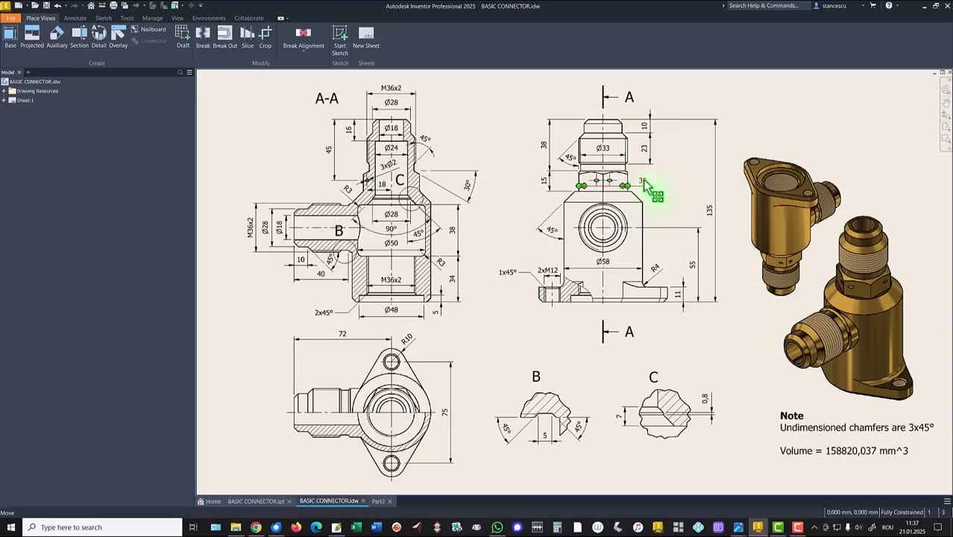
click(378, 502)
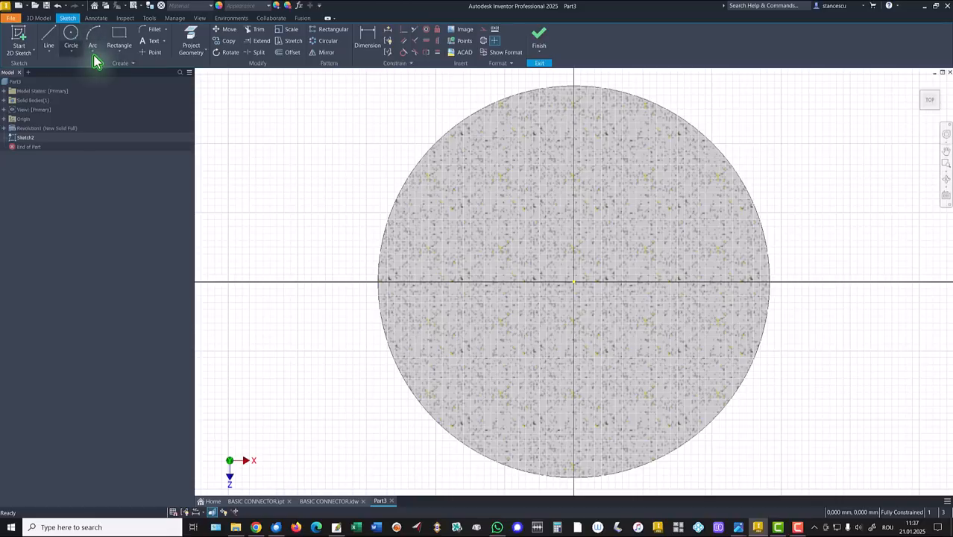
click(119, 51)
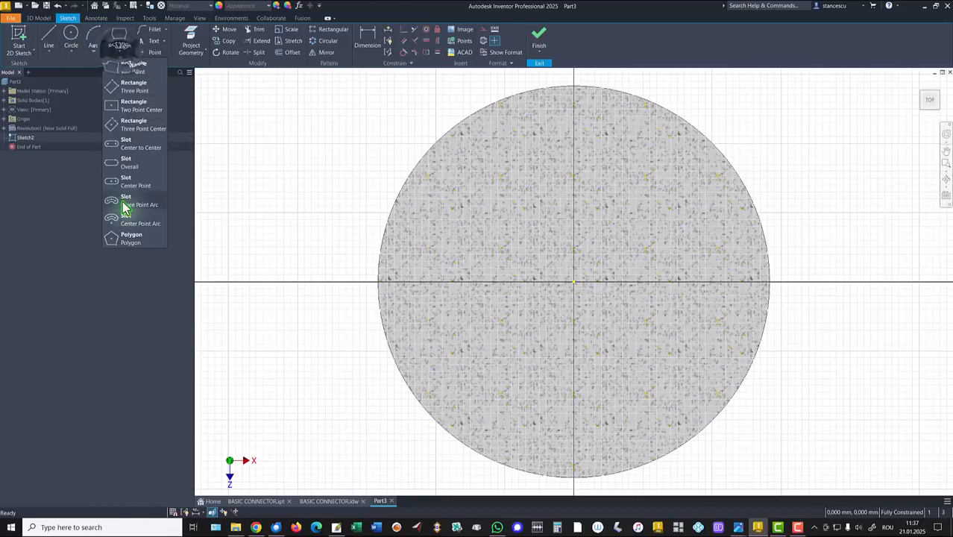
click(127, 238)
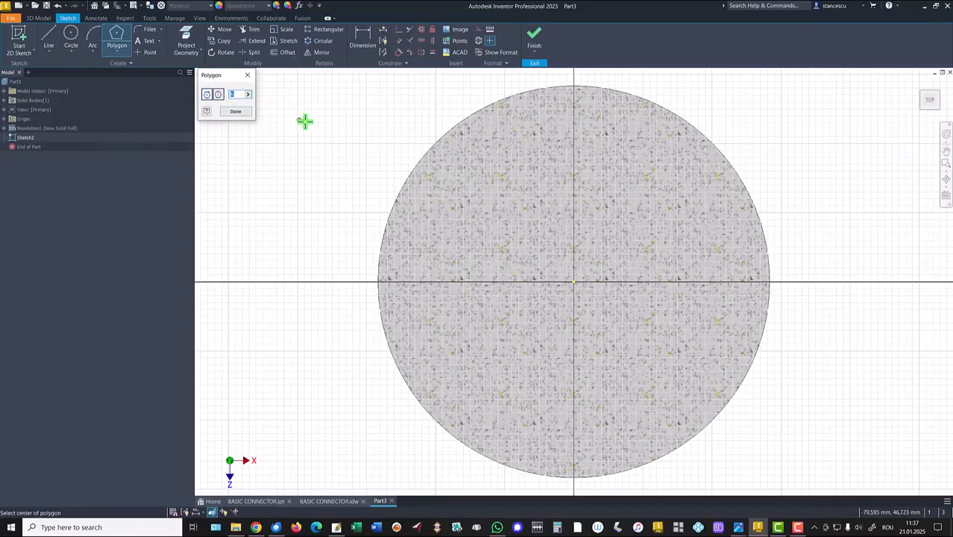
click(573, 284)
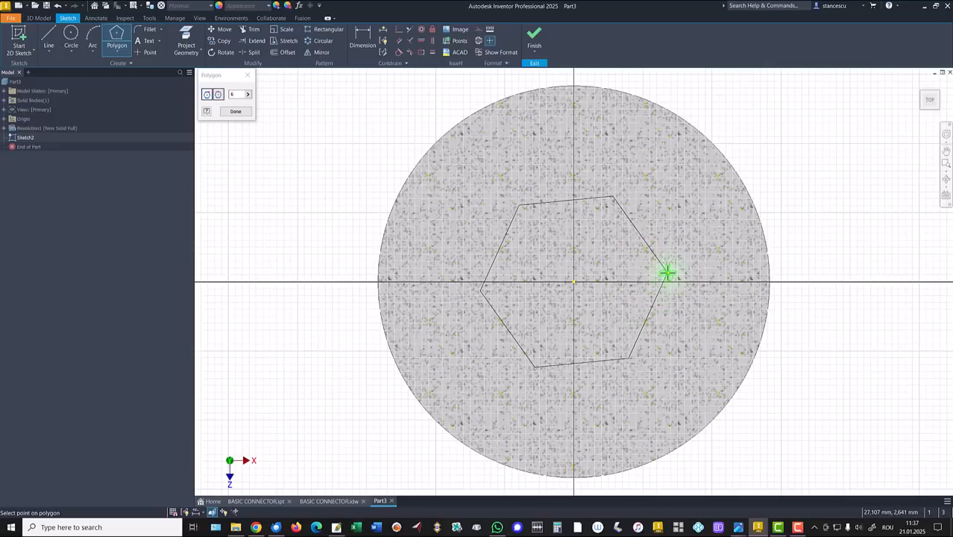
click(668, 273)
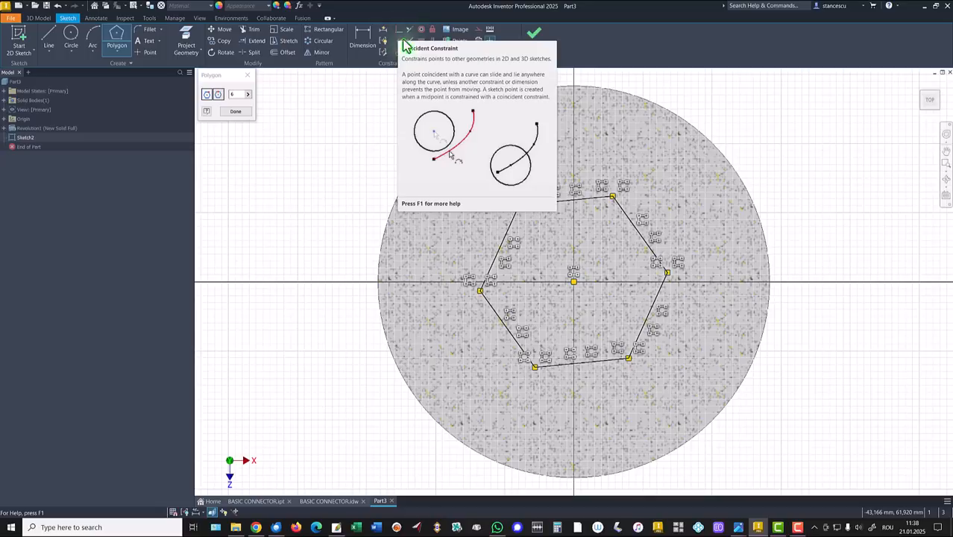
Step: Align the hexagon's vertex near the X axis horizontally with its center point
click(421, 41)
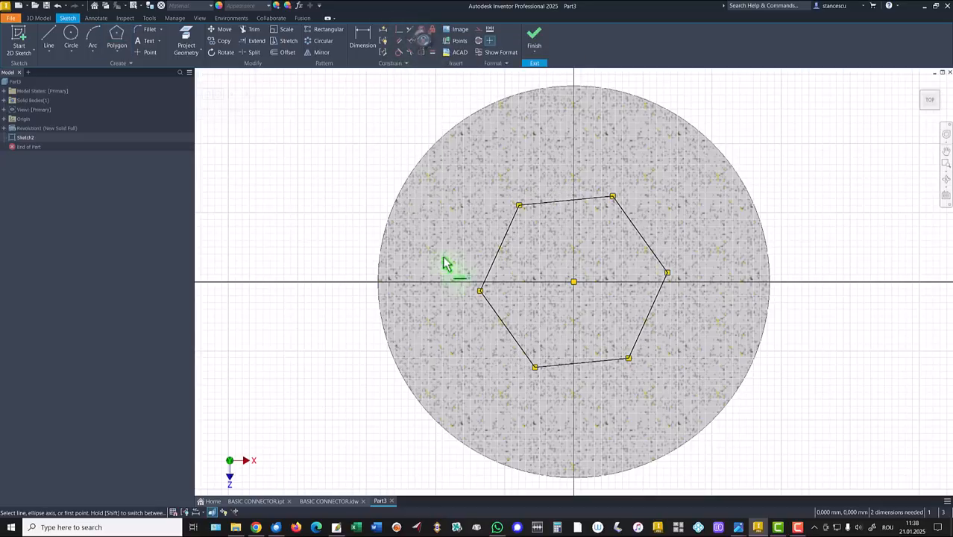
click(668, 275)
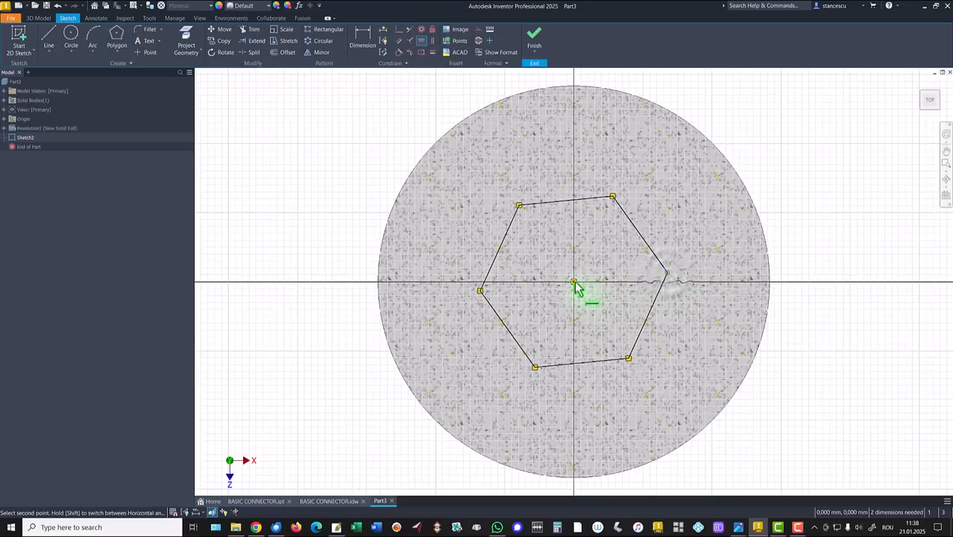
click(574, 282)
Step: Dimension the hexagon across its two horizontal flats and set the distance to 36 mm
click(362, 36)
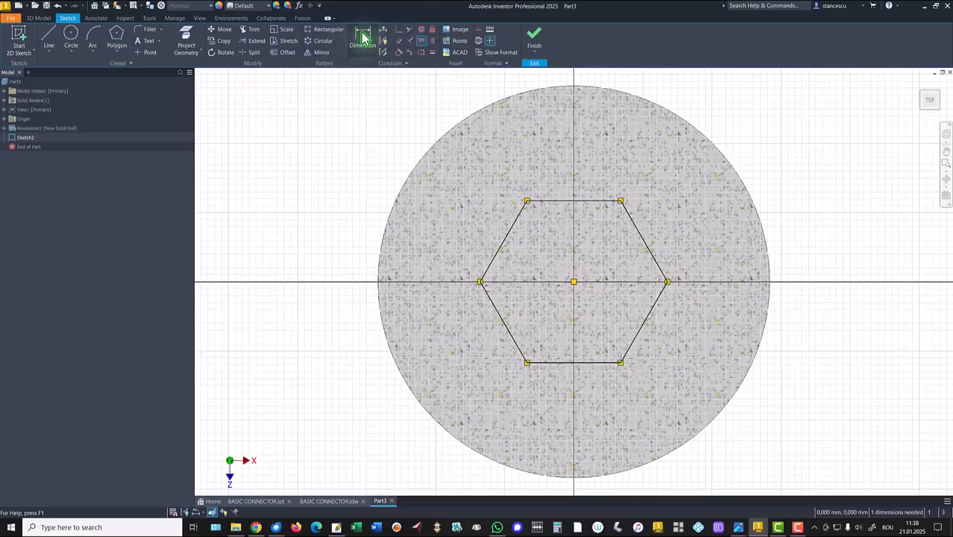
click(606, 202)
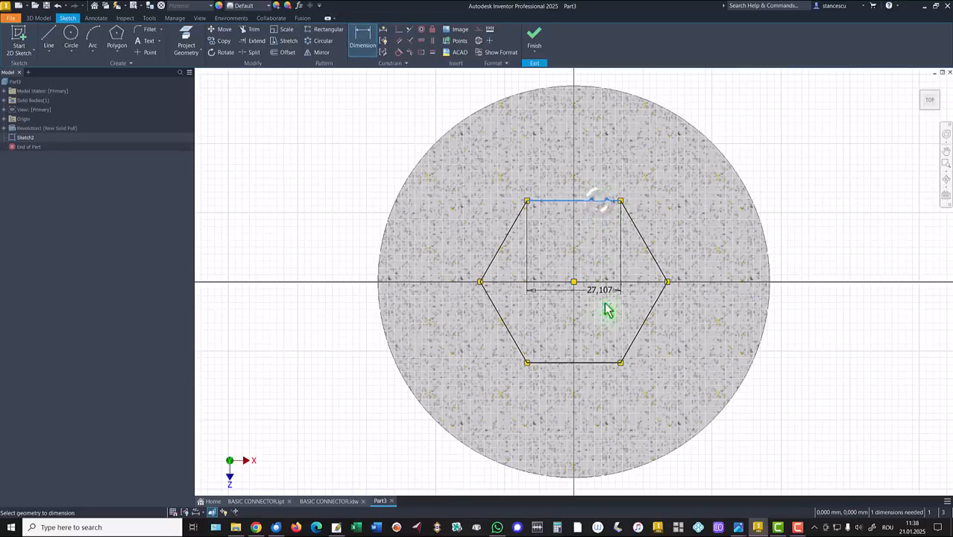
click(606, 365)
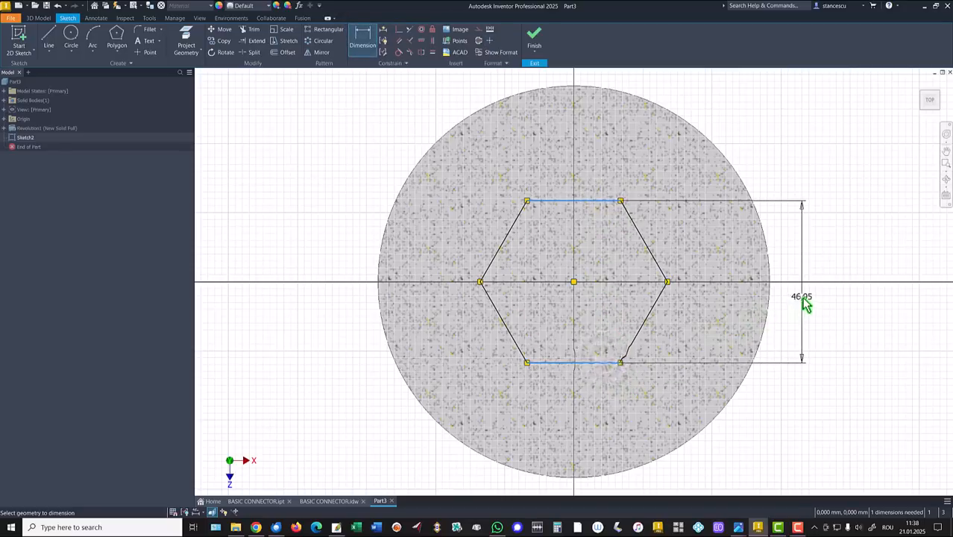
click(802, 297)
text(36)
key(Return)
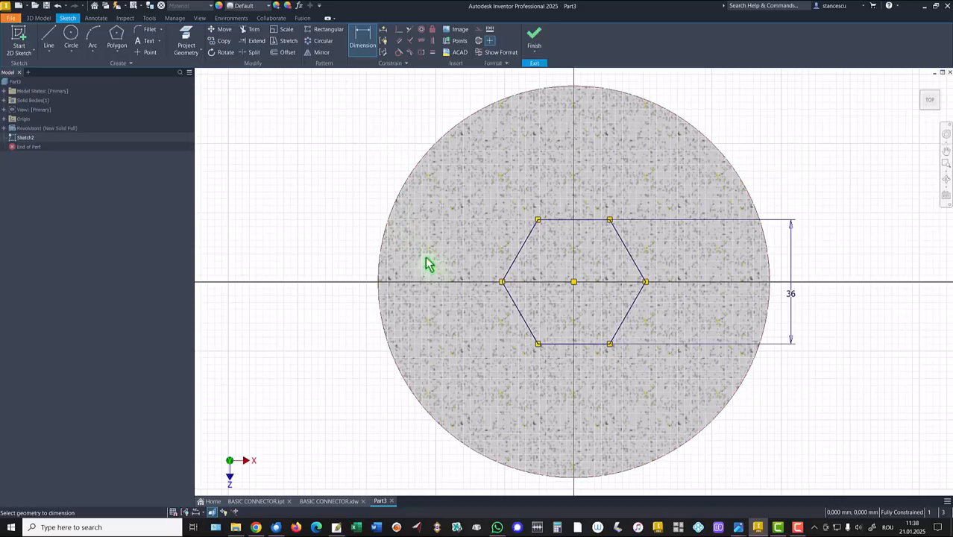
Step: Add a driven dimension across the hexagon's two opposite vertices on the horizontal axis
click(502, 282)
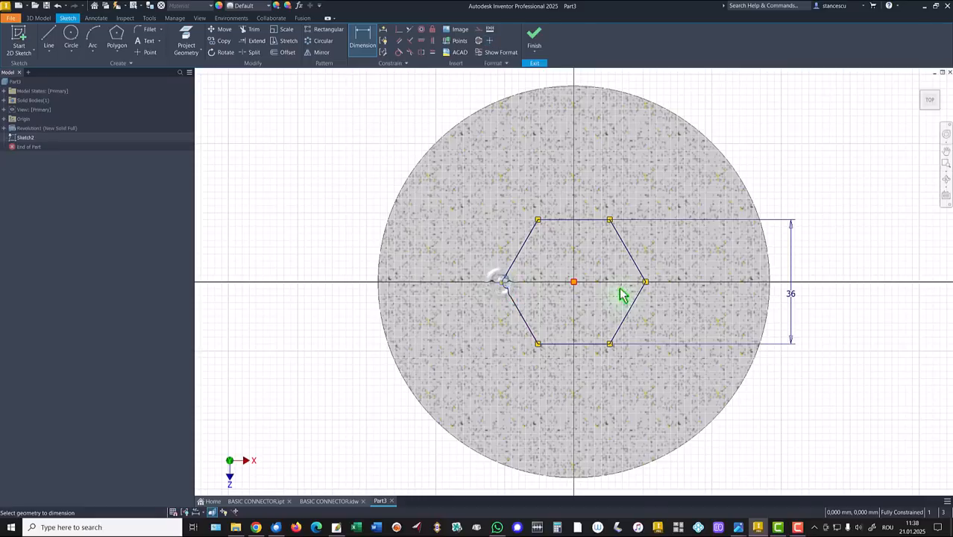
click(645, 282)
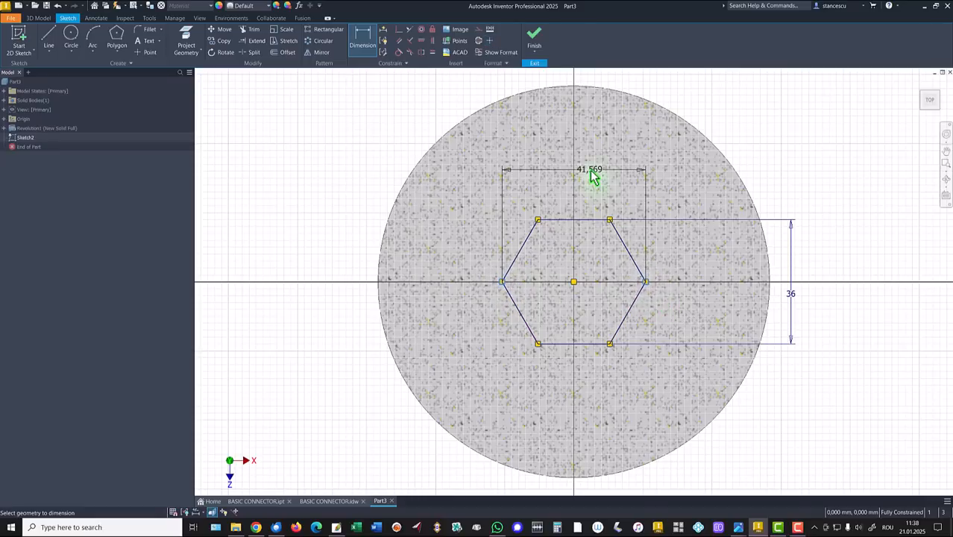
click(593, 175)
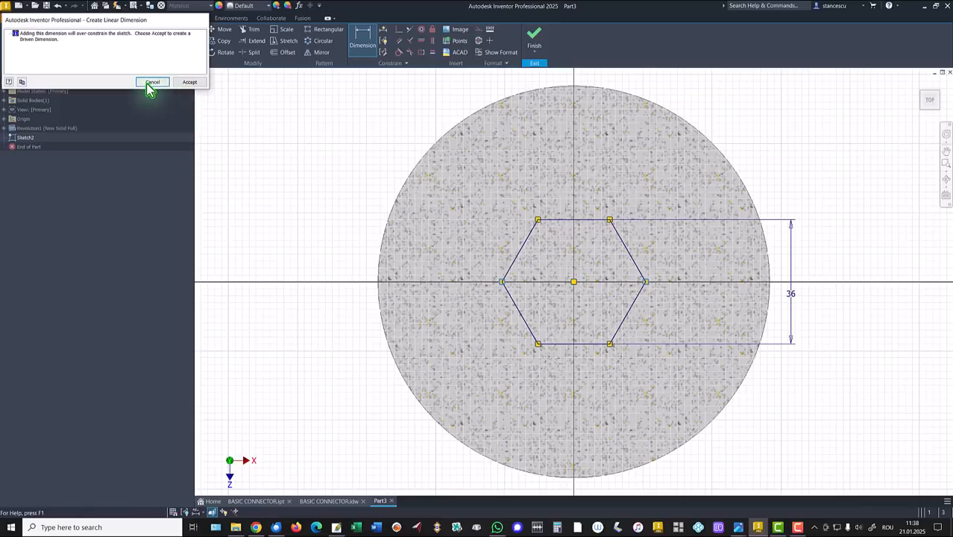
click(189, 84)
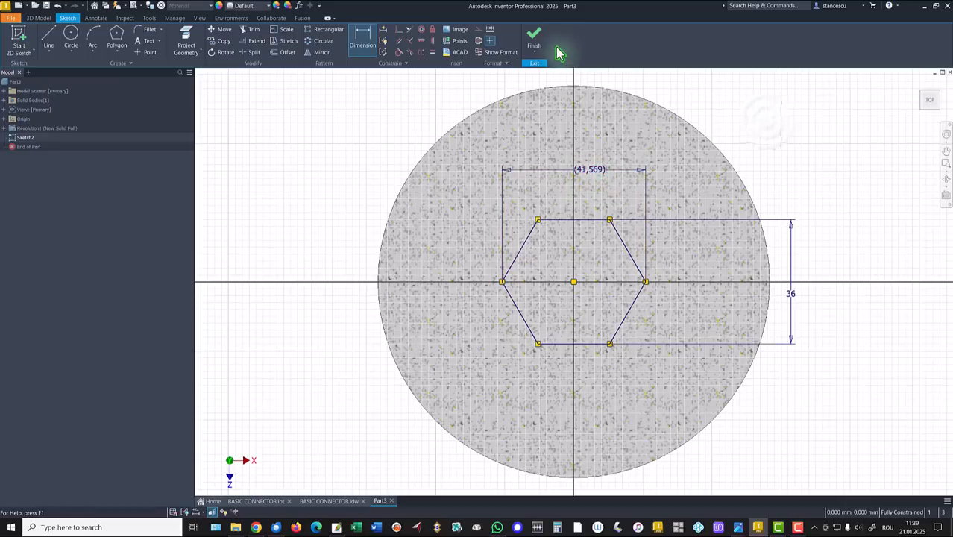
click(533, 41)
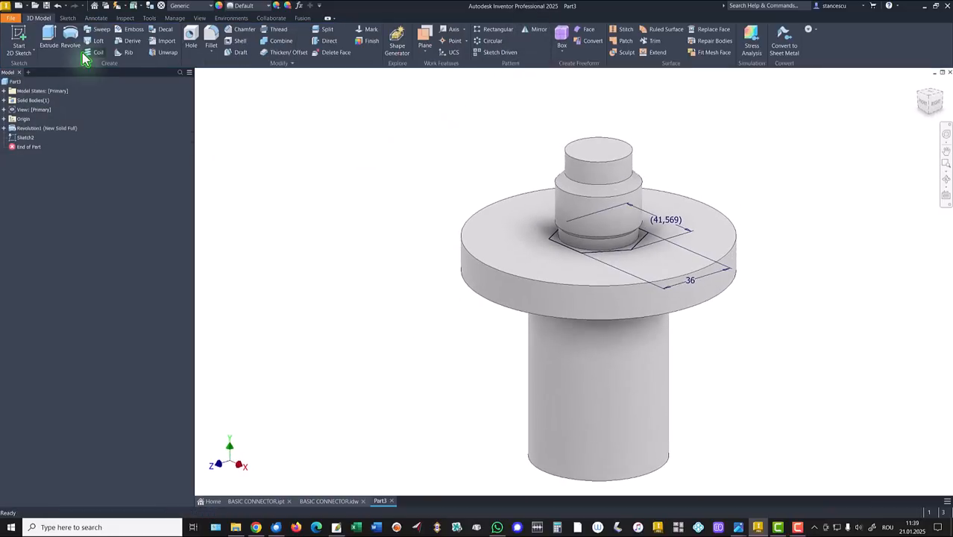
click(50, 35)
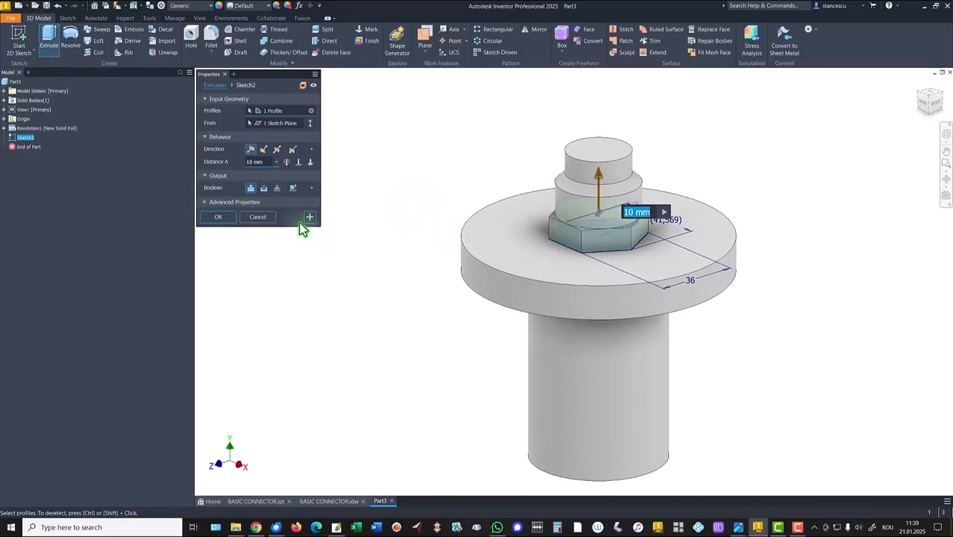
click(264, 150)
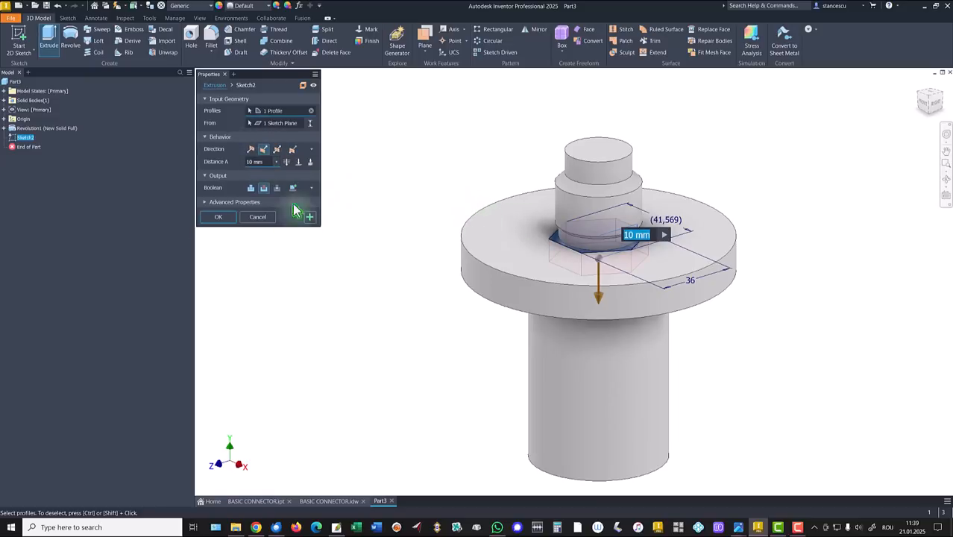
click(257, 217)
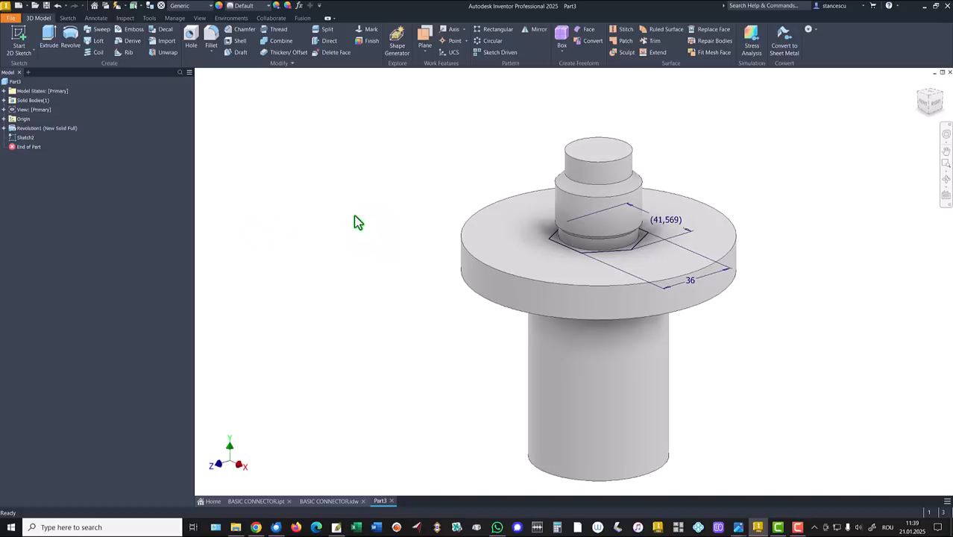
Step: Reopen the hexagon sketch, project the flange's circular outer edge into it with the graphics sliced, and finish the sketch
double_click(24, 138)
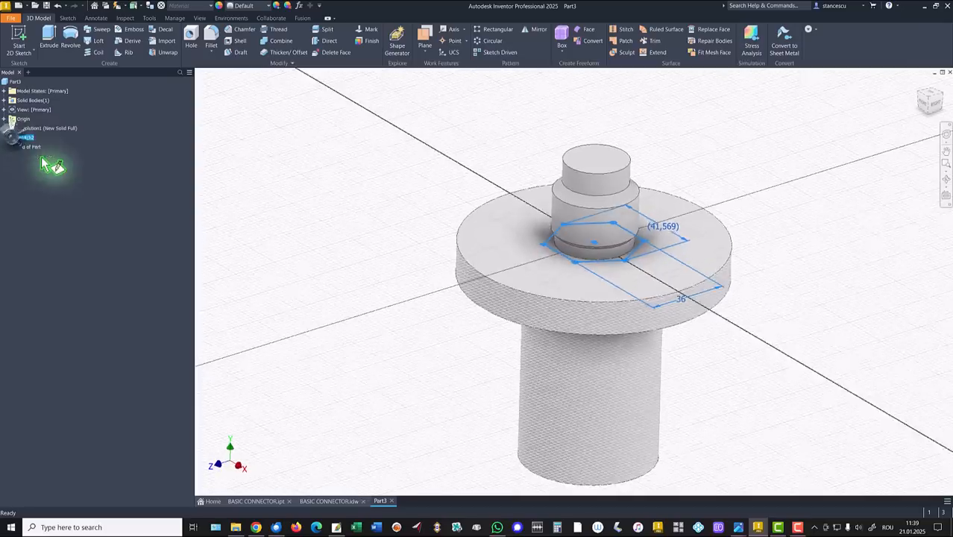
click(942, 90)
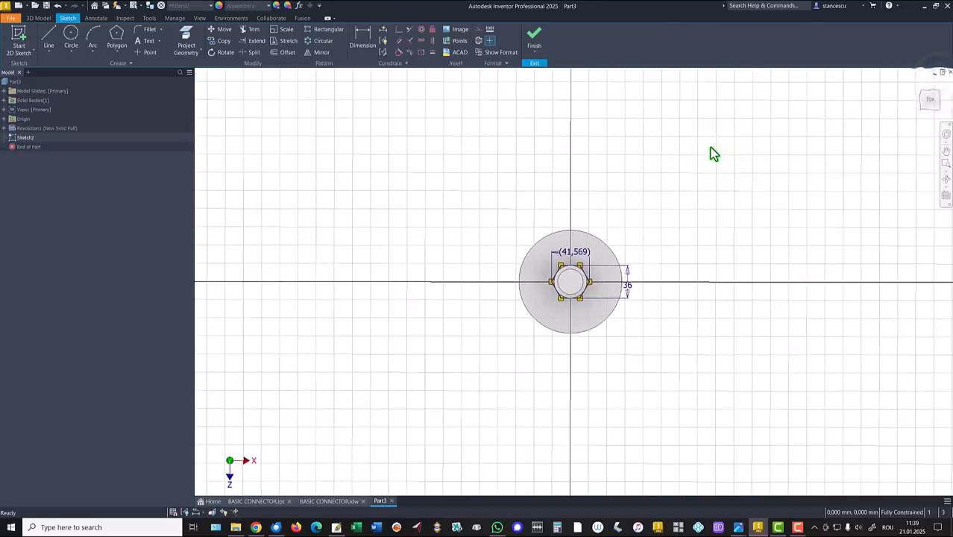
key(Home)
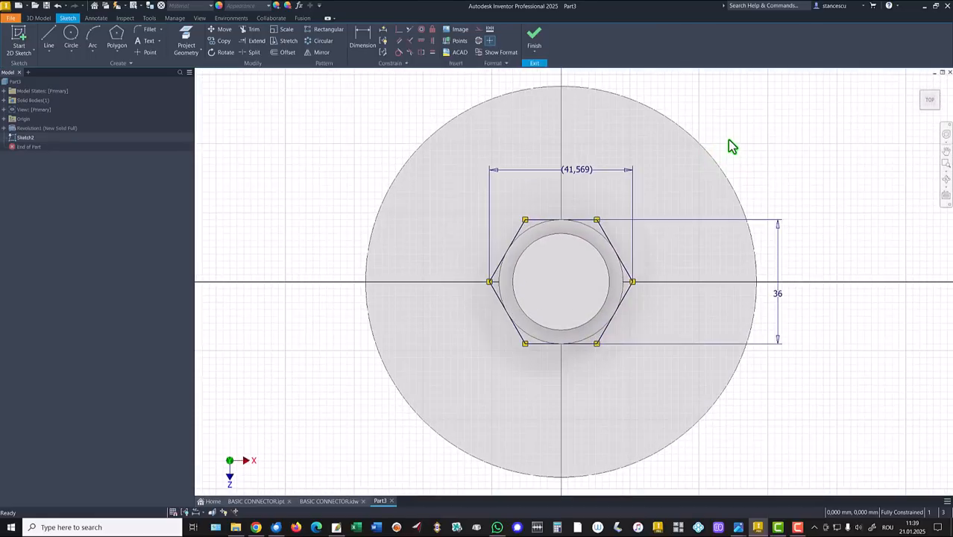
key(F7)
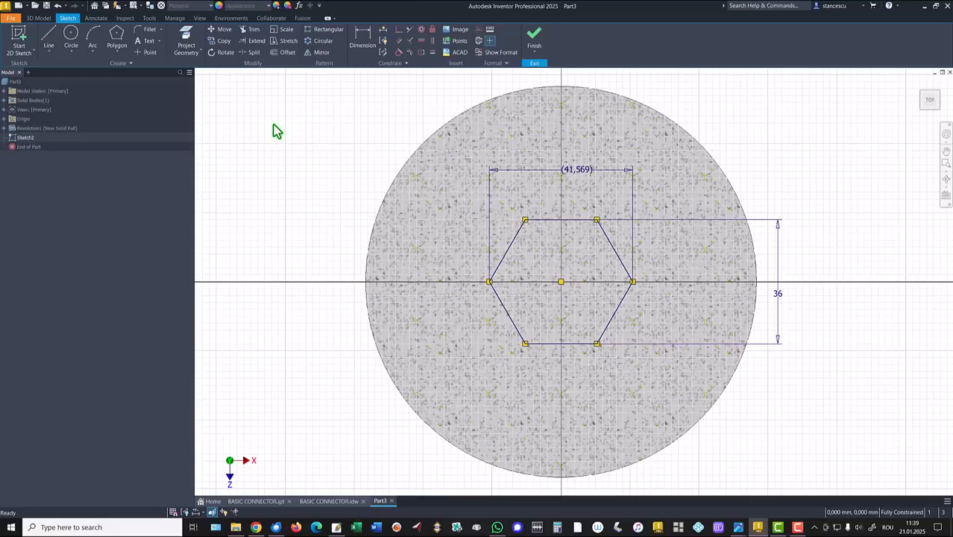
click(185, 37)
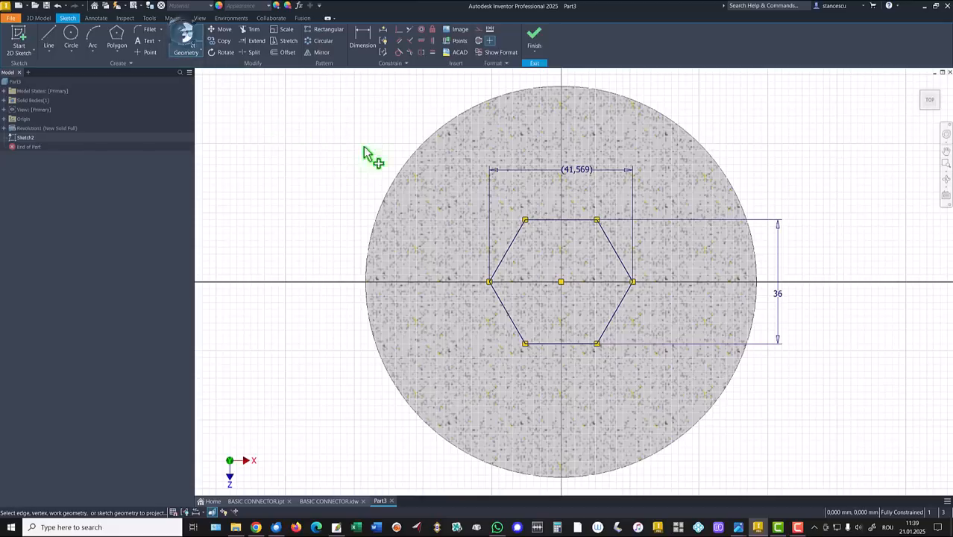
click(409, 167)
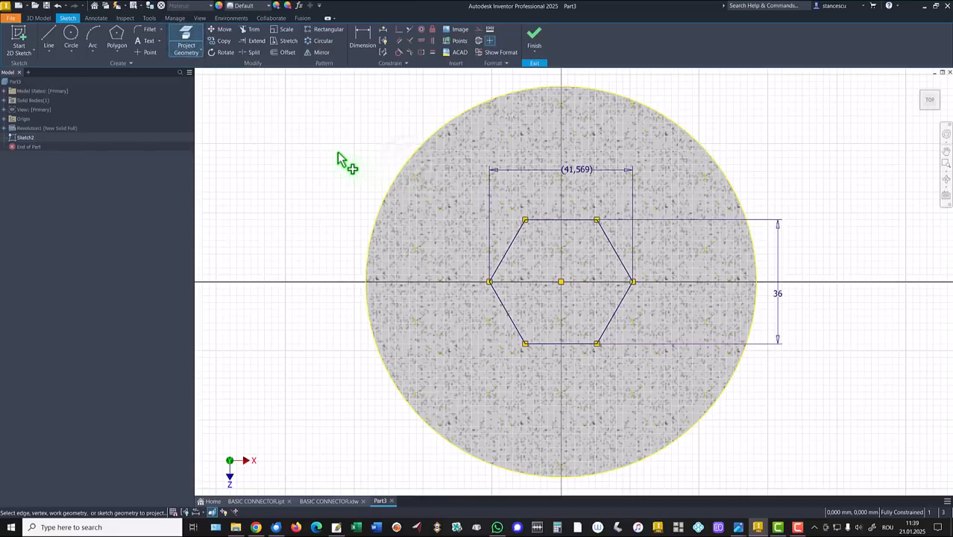
click(533, 39)
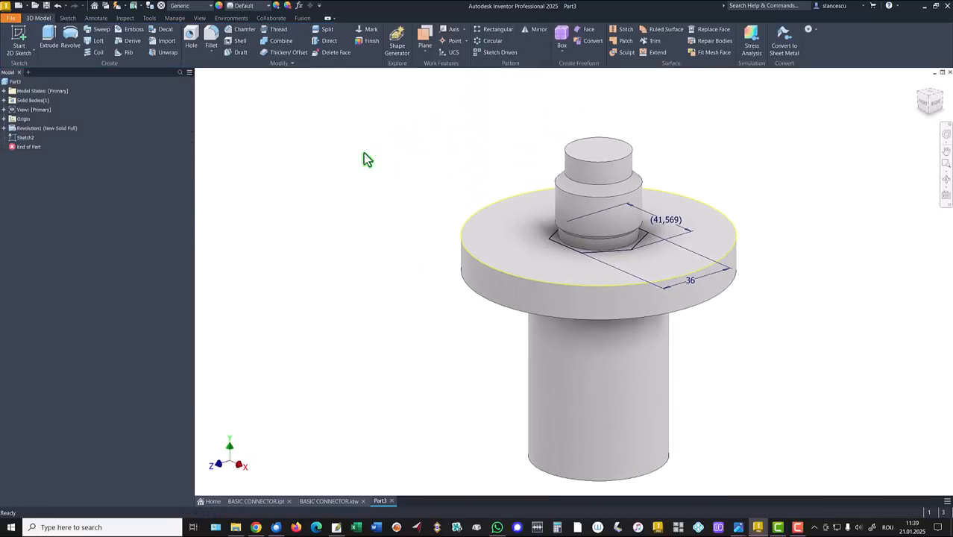
Step: Extrude the area between the hexagon and the flange edge as a cut in the reversed direction, ending at the flange's lower face
click(49, 38)
click(499, 225)
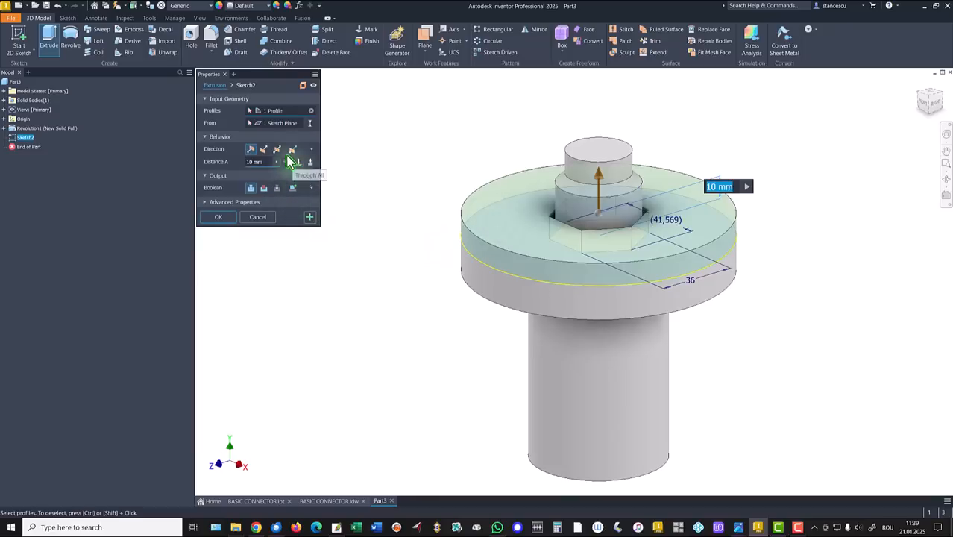
click(264, 150)
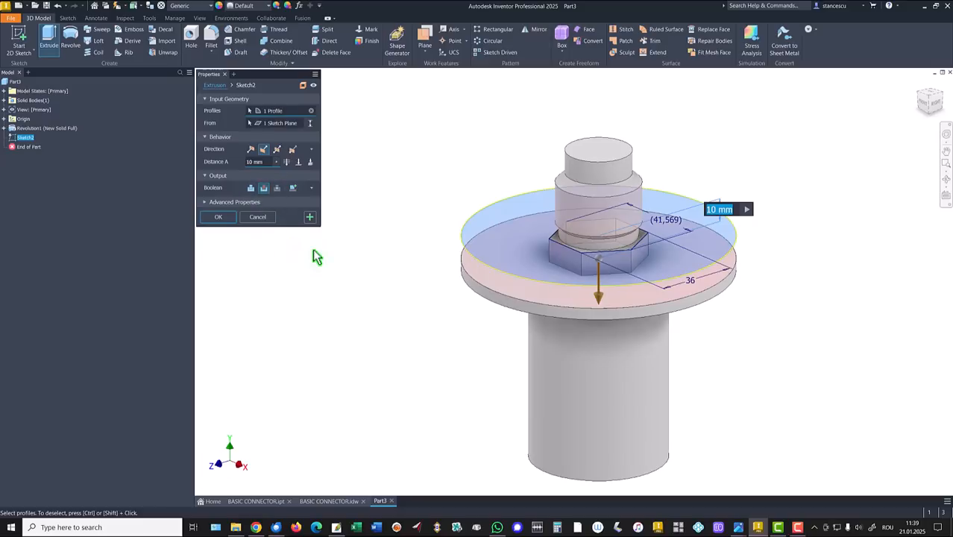
click(298, 162)
shift+middle_drag(387, 338, 475, 272)
click(499, 250)
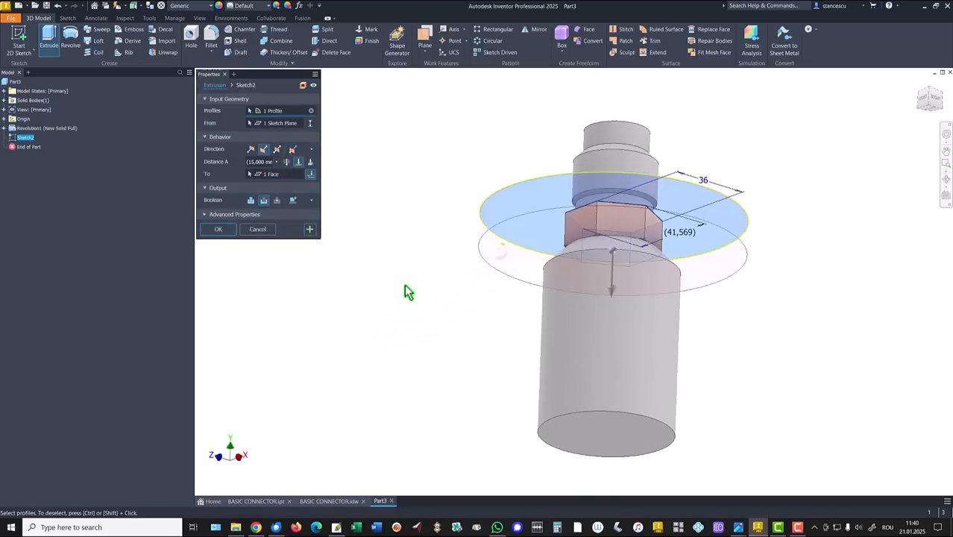
click(219, 229)
key(F6)
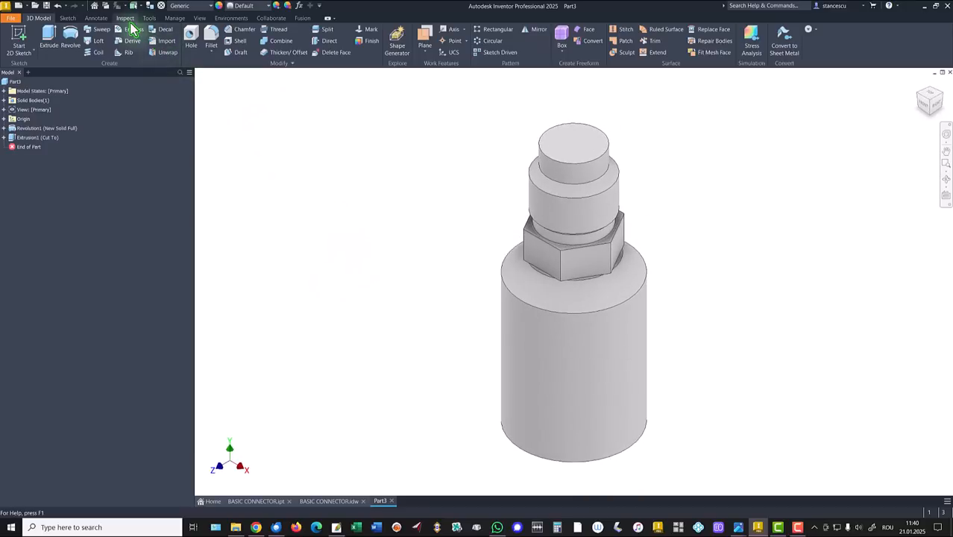
Step: In the model parameters, copy the hexagon's across-corners reference parameter d14 to a user parameter
click(173, 18)
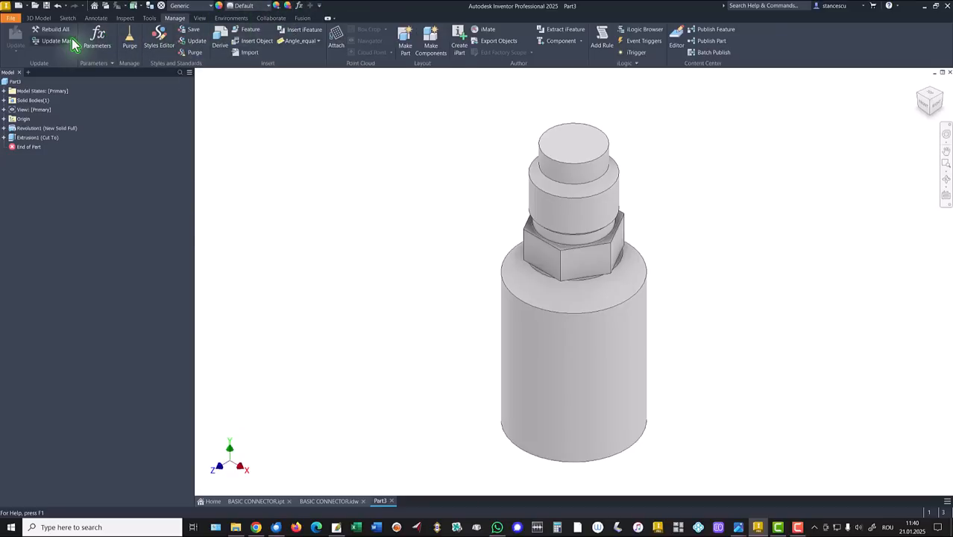
click(39, 18)
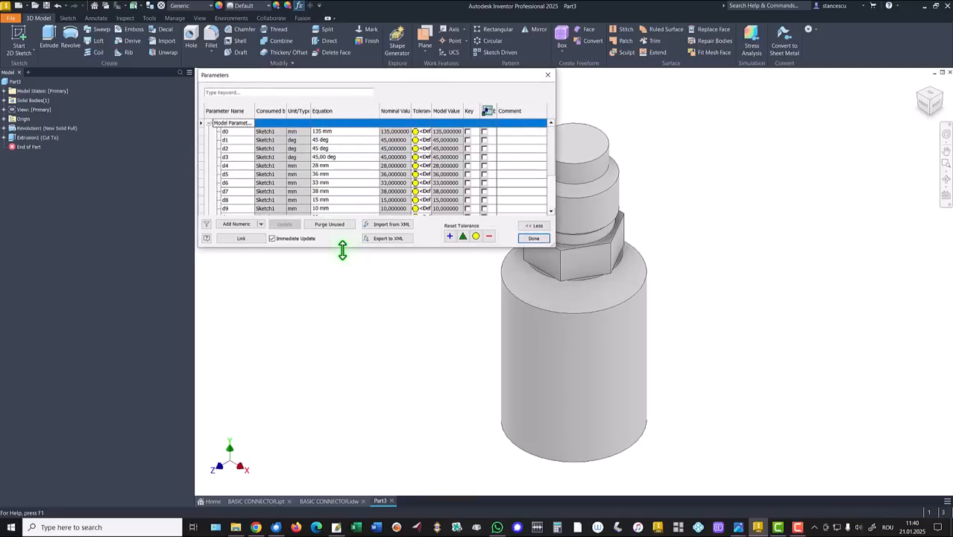
drag(342, 251, 354, 370)
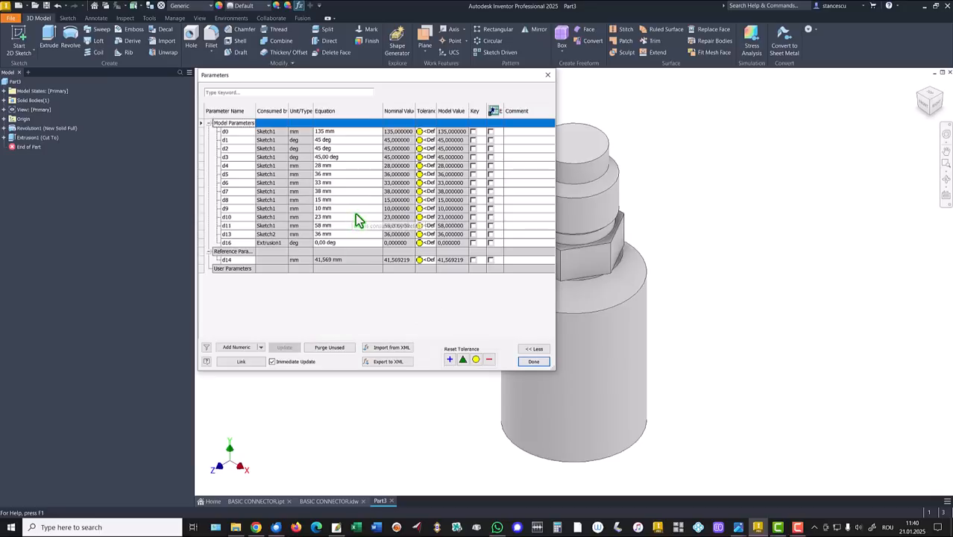
click(318, 262)
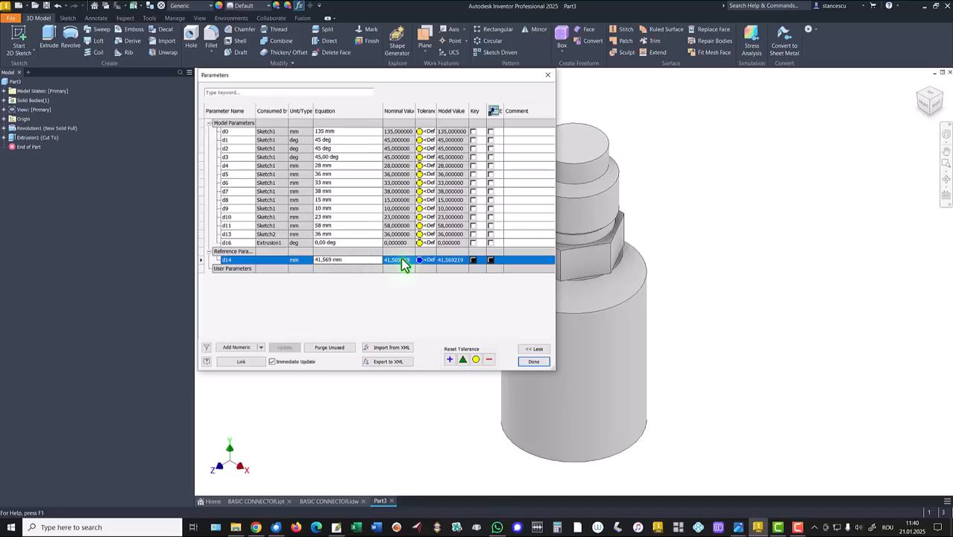
right_click(444, 261)
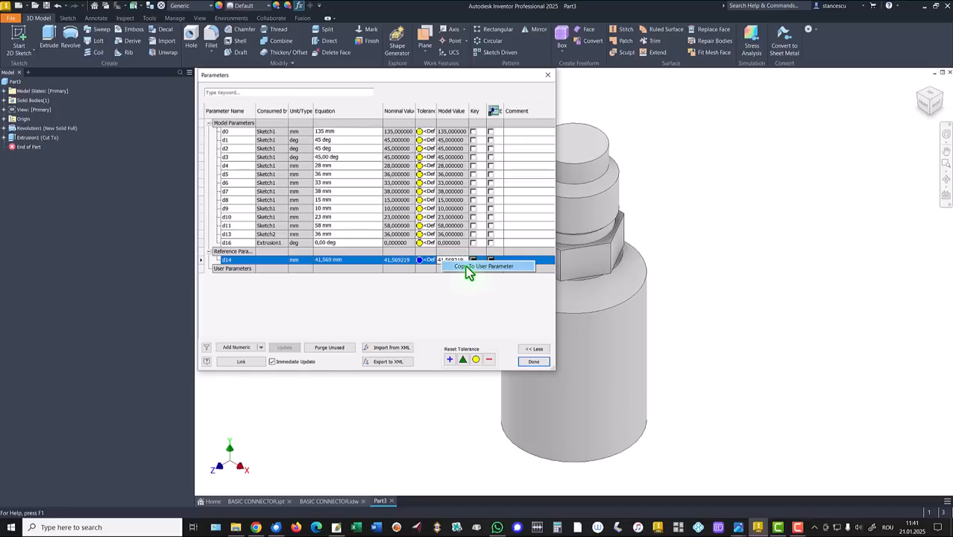
click(465, 266)
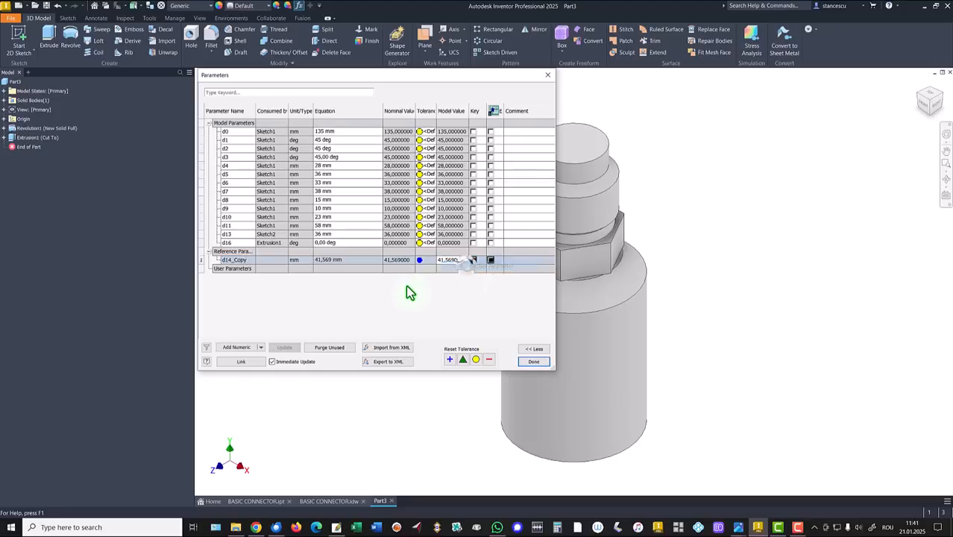
click(534, 362)
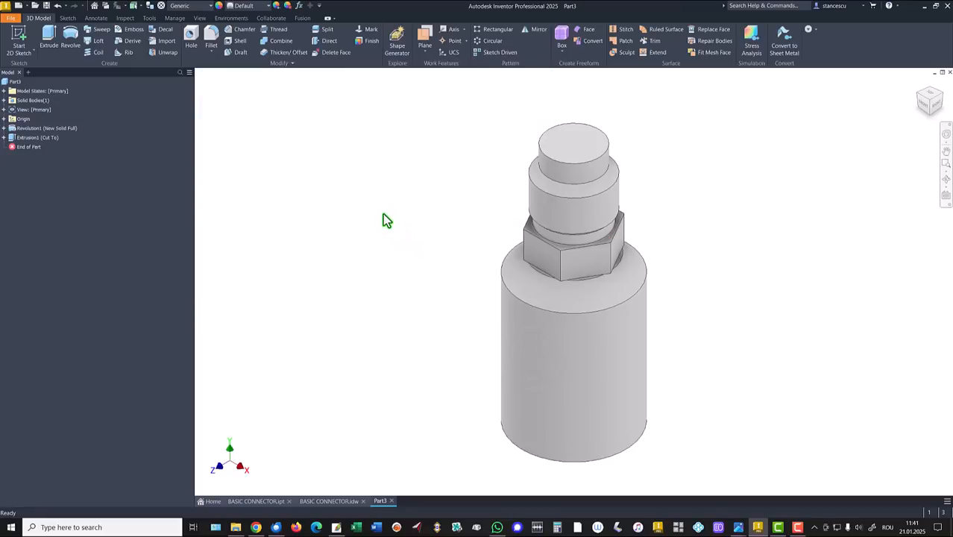
Step: Reopen the revolved profile's sketch and add a diameter dimension from the flange's lower inner corner to the centerline
click(3, 128)
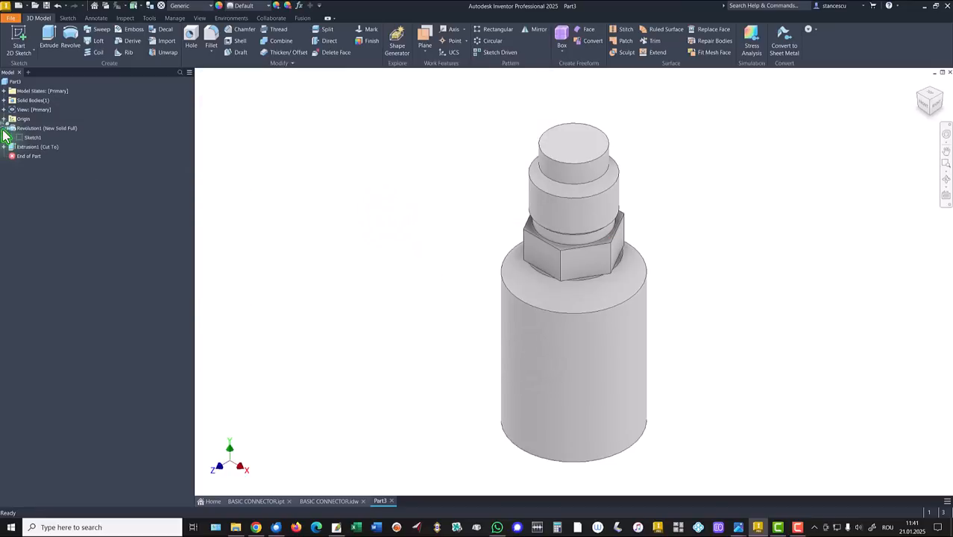
double_click(27, 137)
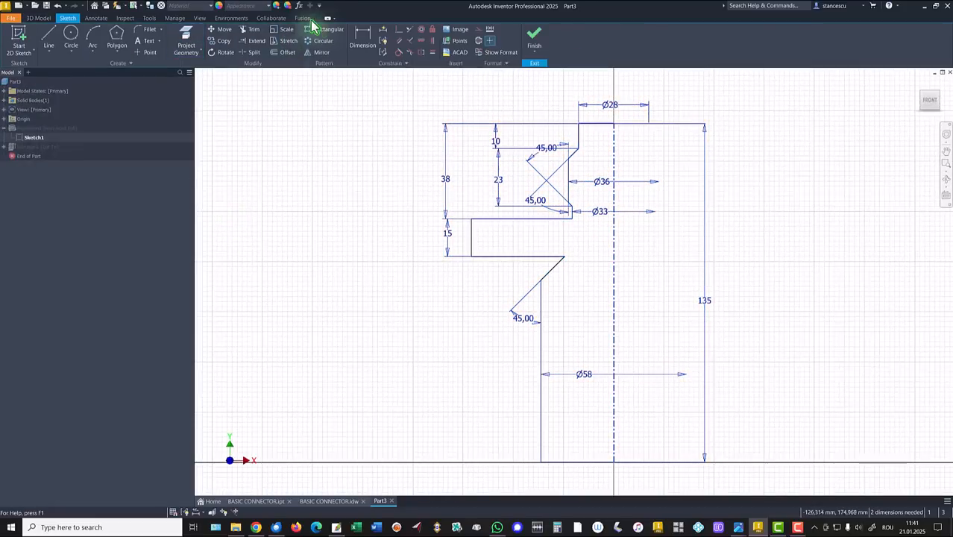
click(363, 38)
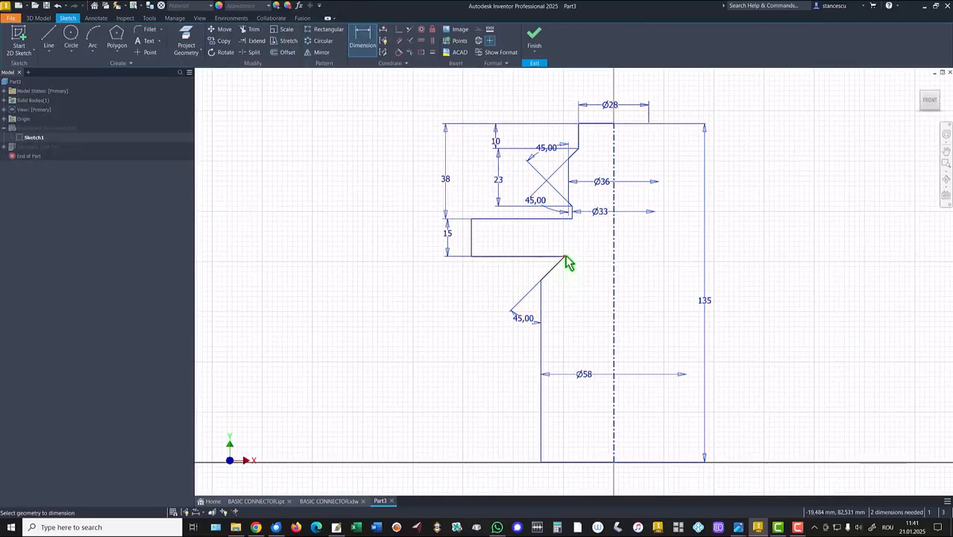
click(565, 255)
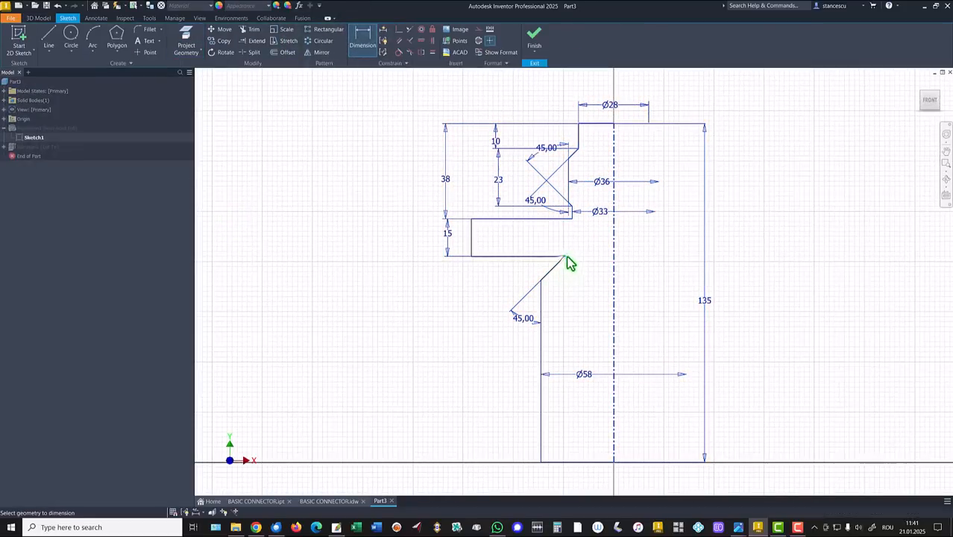
click(612, 264)
click(611, 245)
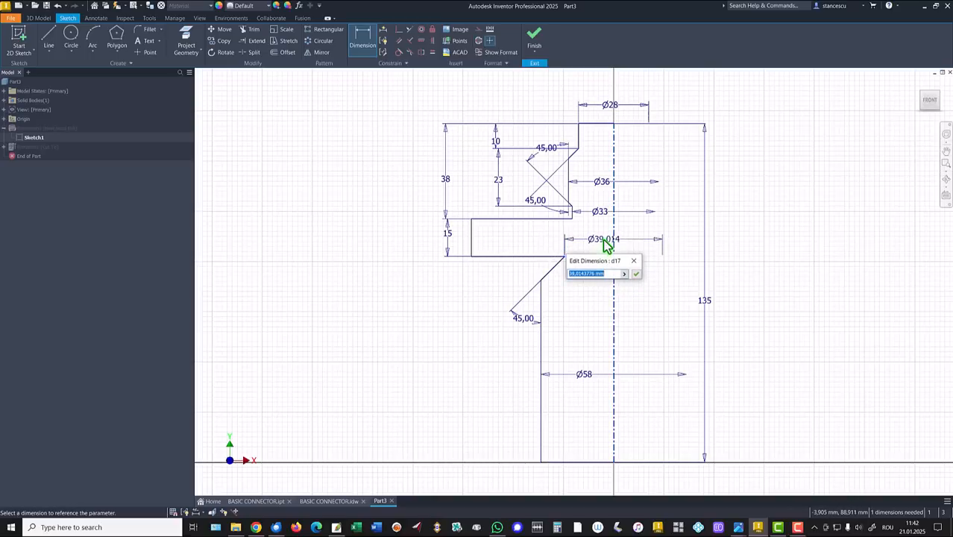
Step: Set the new diameter dimension equal to the user parameter d14_Copy and finish the sketch
click(624, 273)
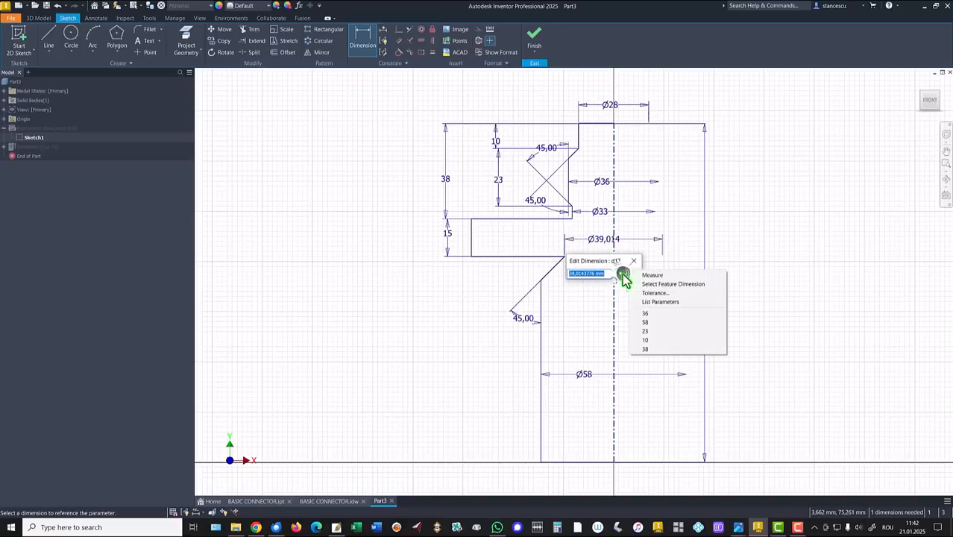
click(660, 301)
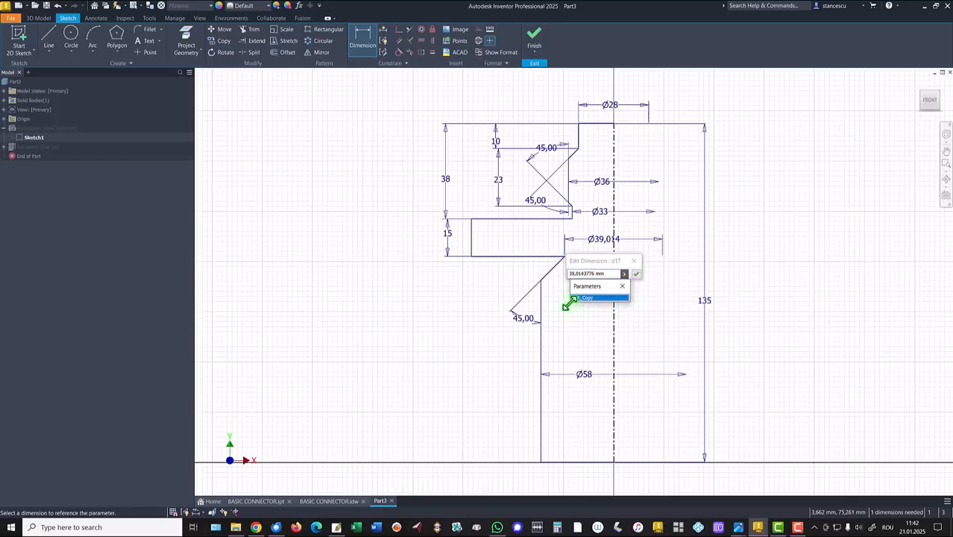
click(606, 299)
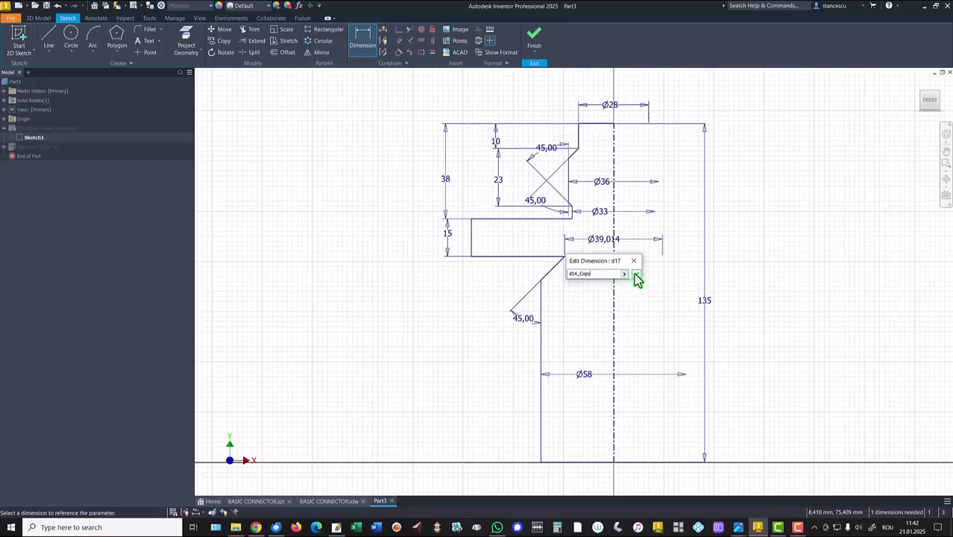
click(636, 274)
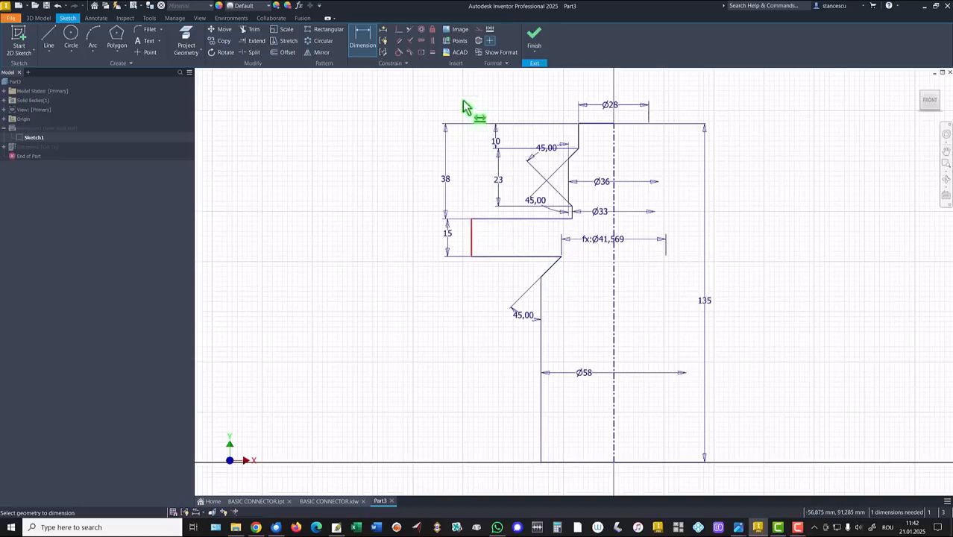
click(534, 39)
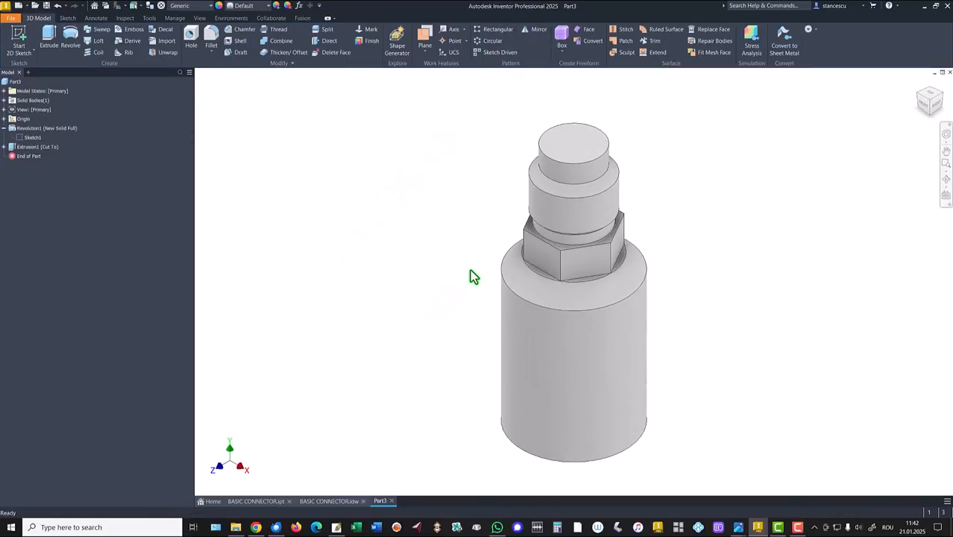
scroll(520, 276, down, 3)
scroll(526, 271, down, 4)
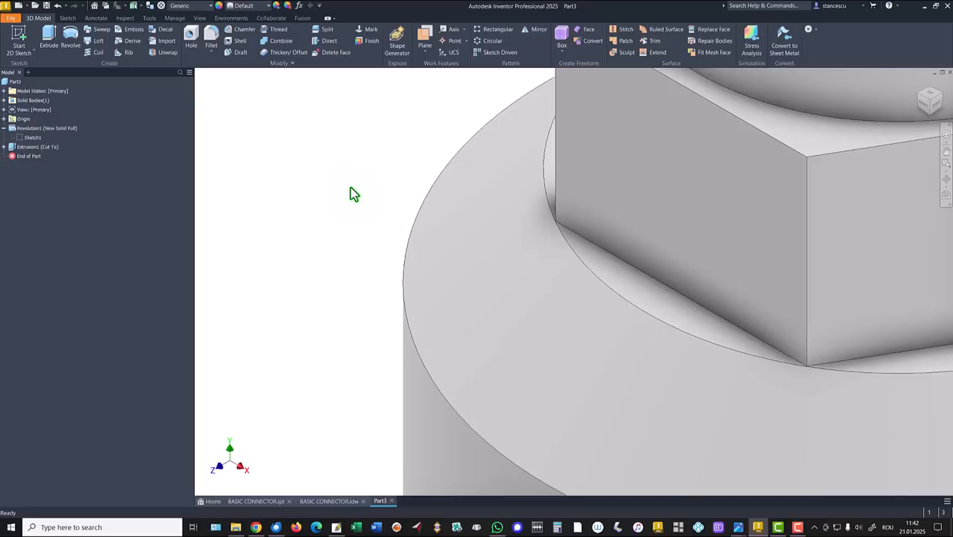
click(4, 129)
key(Home)
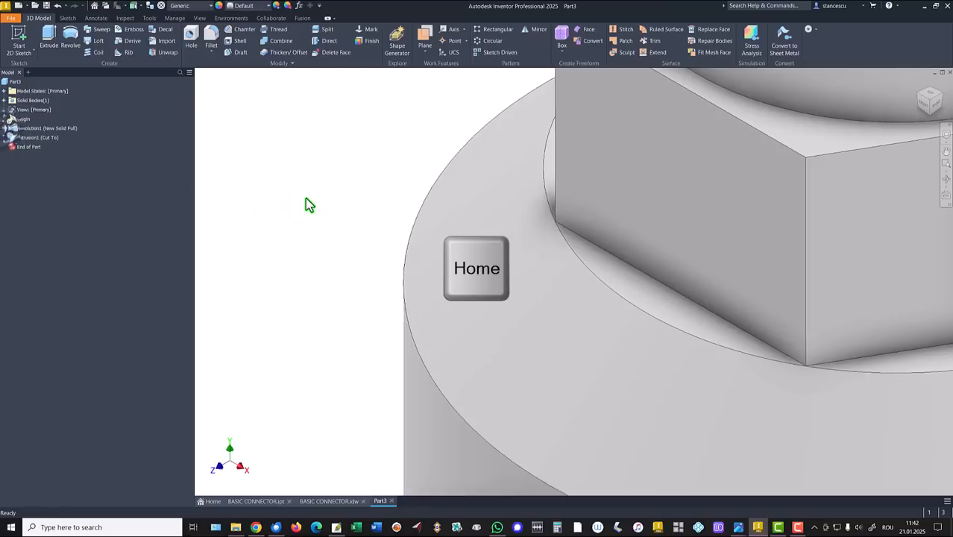
Step: Consult the BASIC CONNECTOR.idw drawing, return to Part3, and start a sketch on the YZ plane with the graphics sliced
click(334, 502)
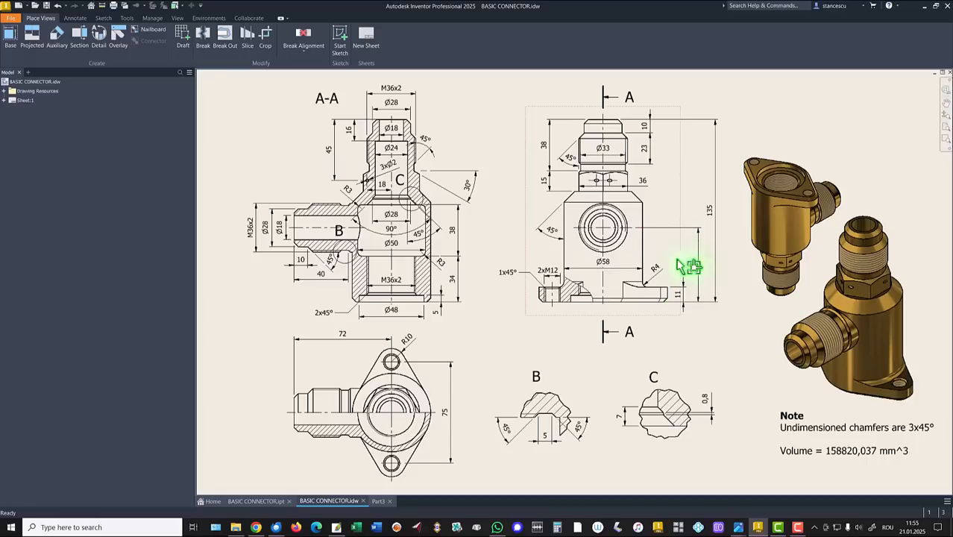
click(377, 502)
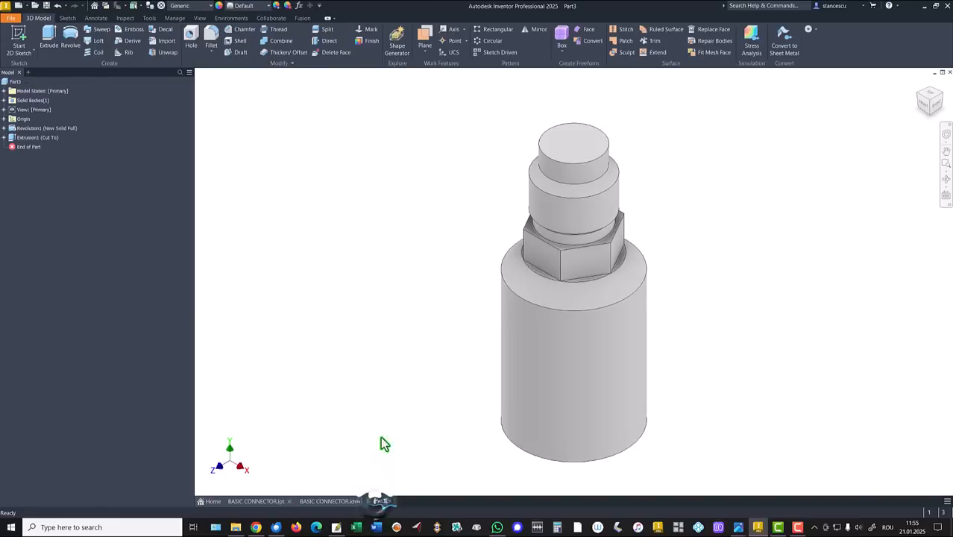
click(4, 119)
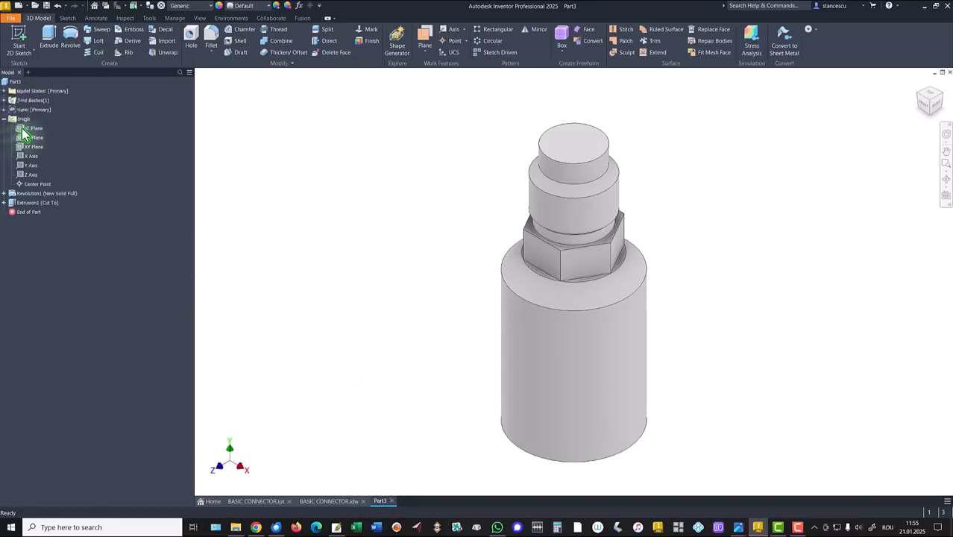
click(32, 129)
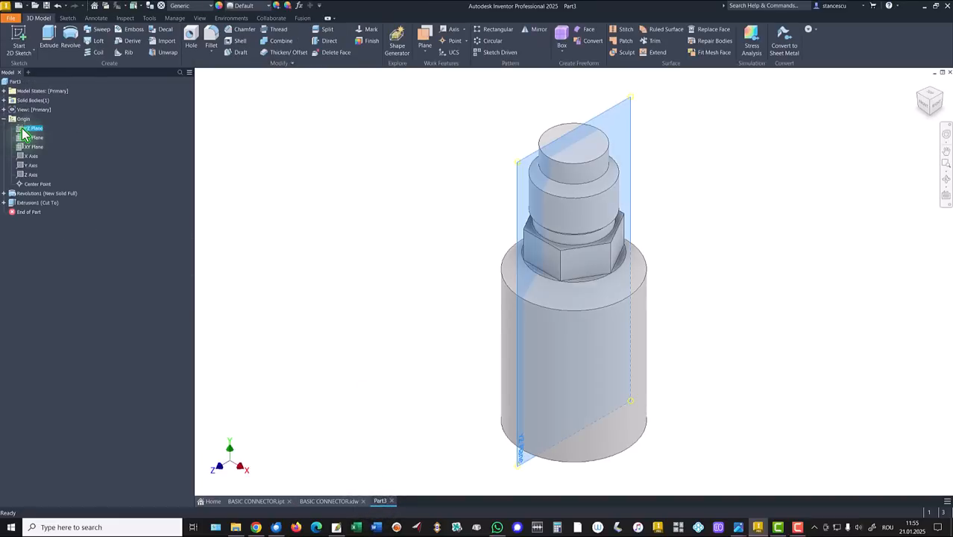
click(583, 278)
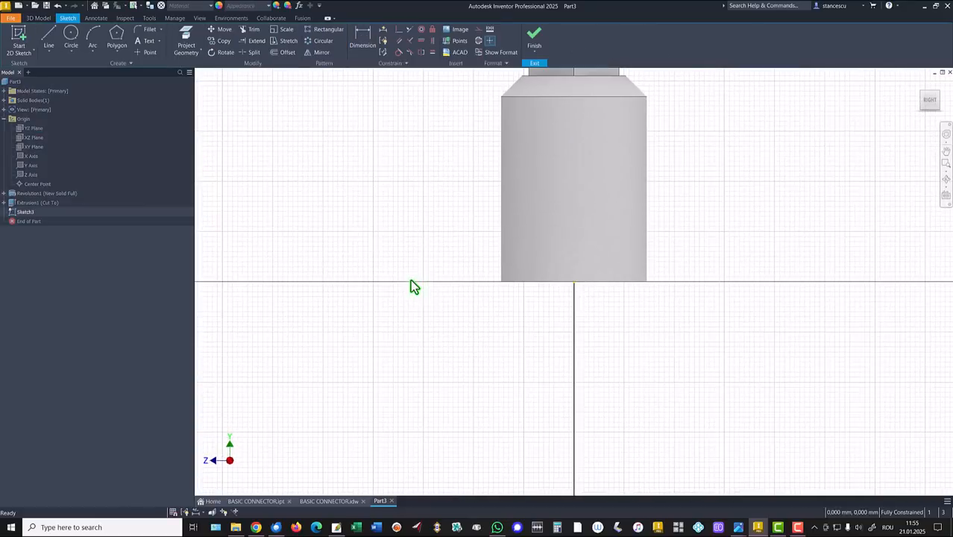
key(F7)
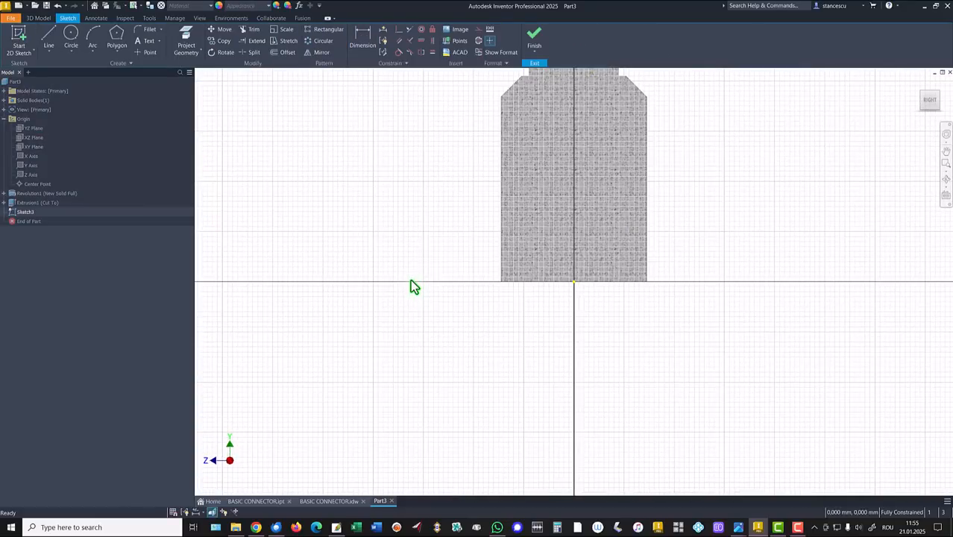
key(Home)
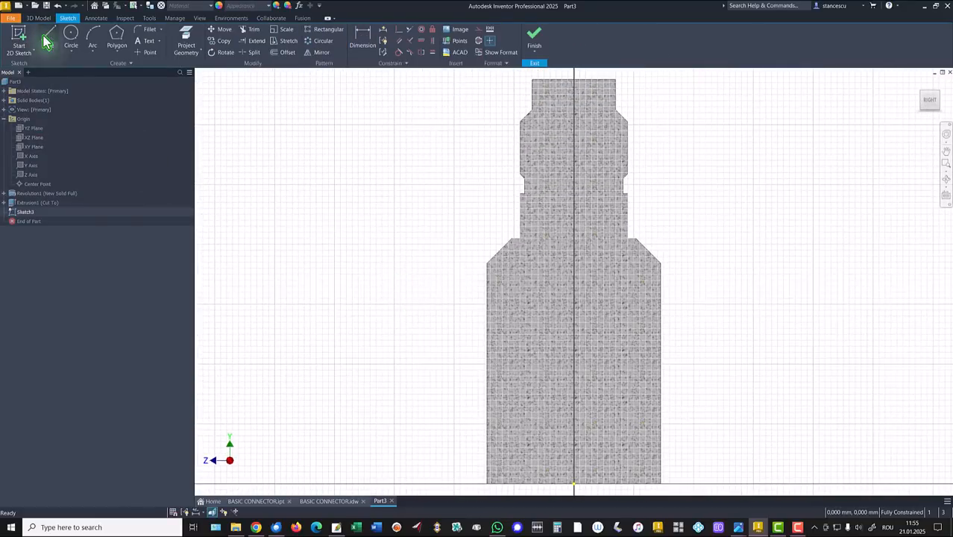
Step: Sketch the side branch from the vertical axis: a horizontal line about 73 mm long, its end edge, a short step, and a raised section with slanted ends
click(47, 37)
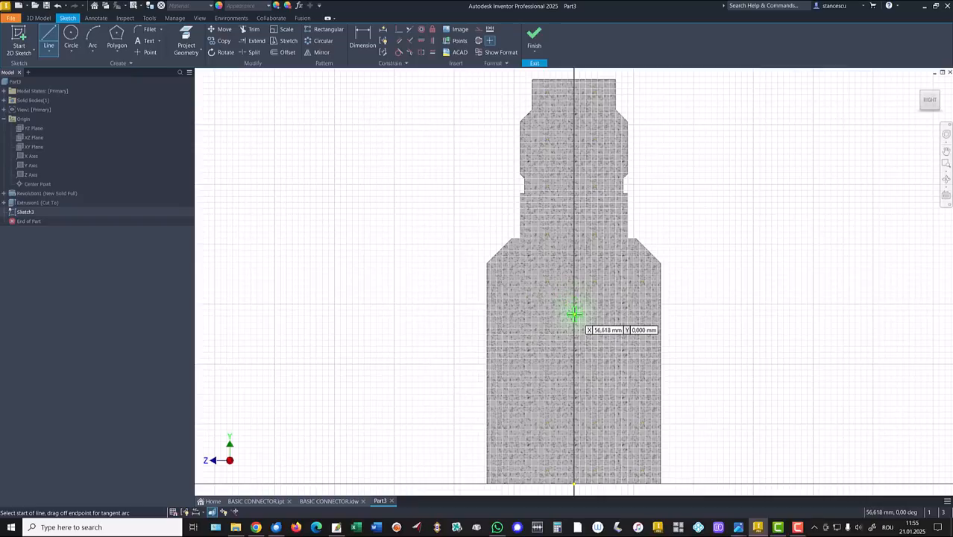
click(572, 314)
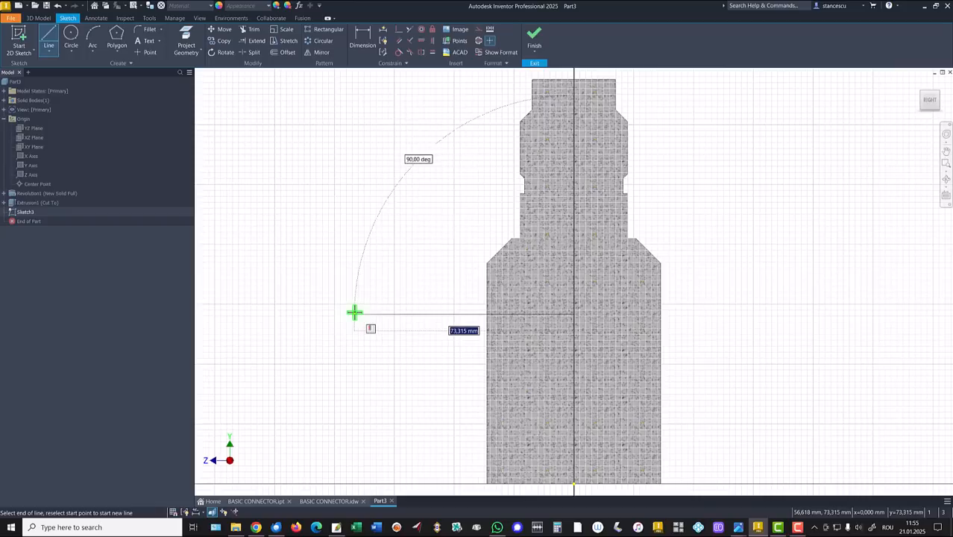
click(354, 314)
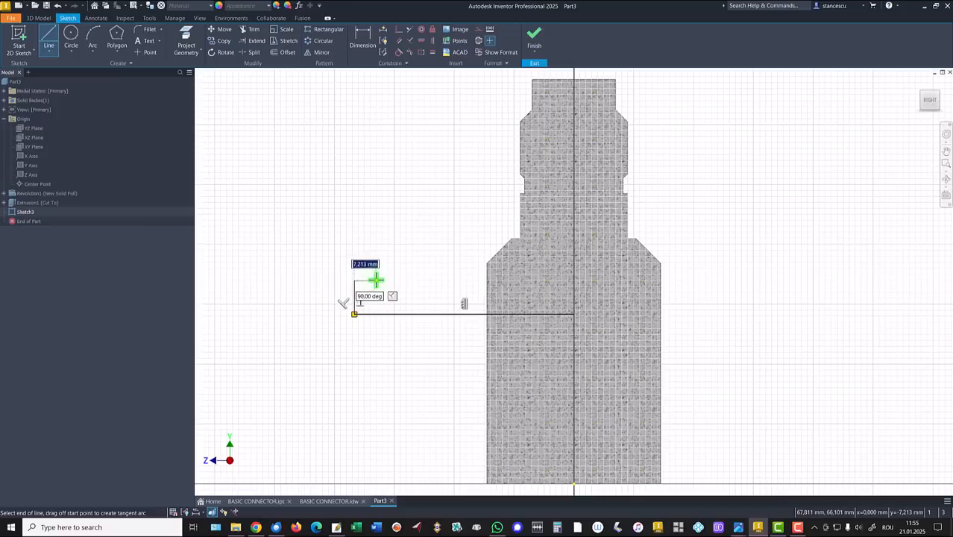
click(354, 280)
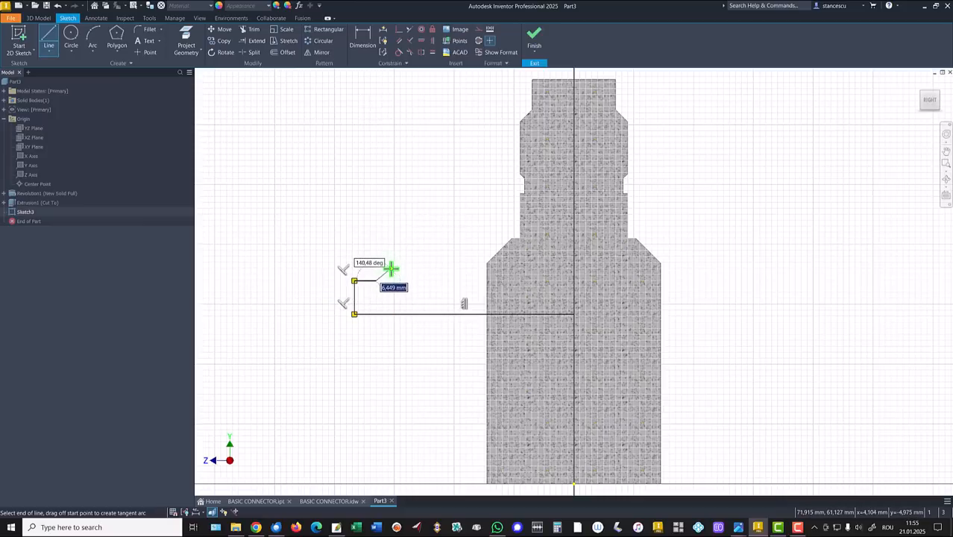
click(389, 268)
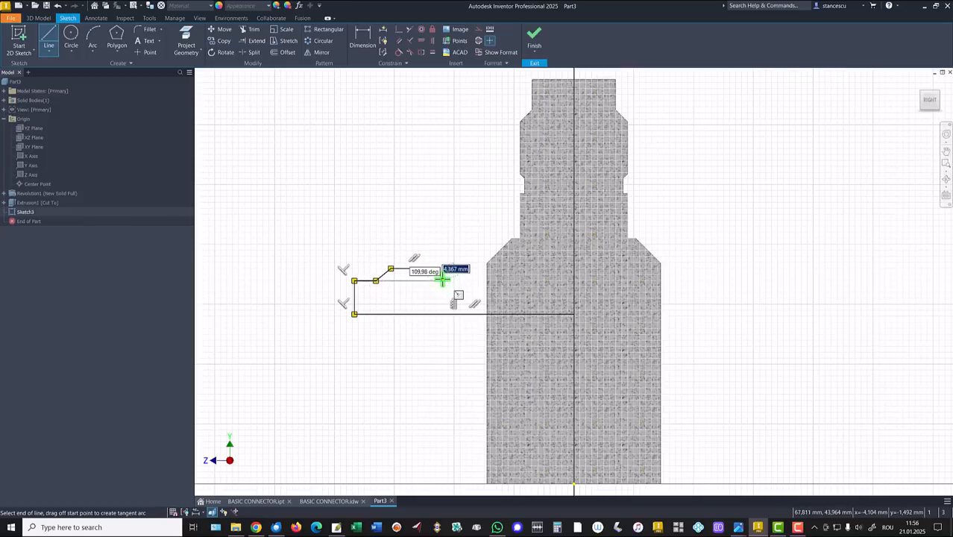
scroll(442, 276, down, 3)
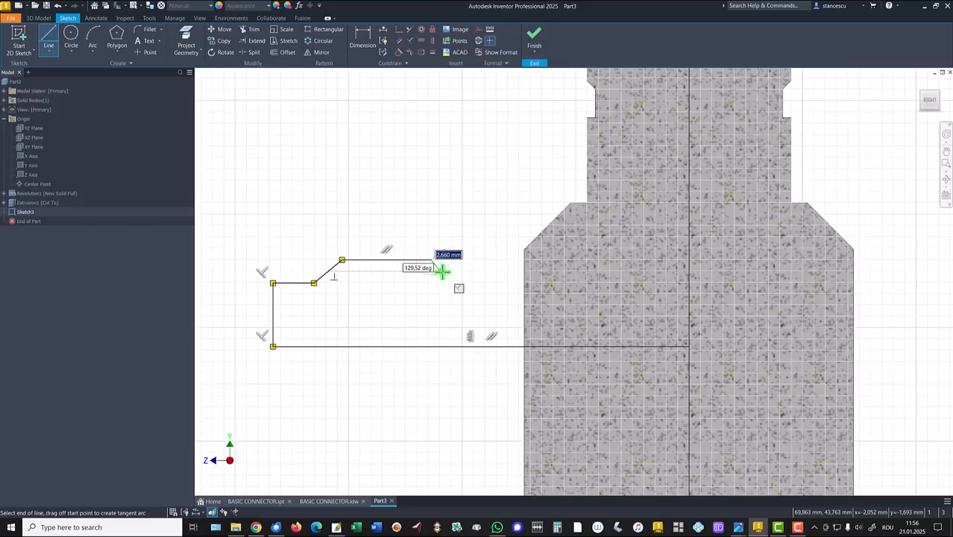
click(445, 271)
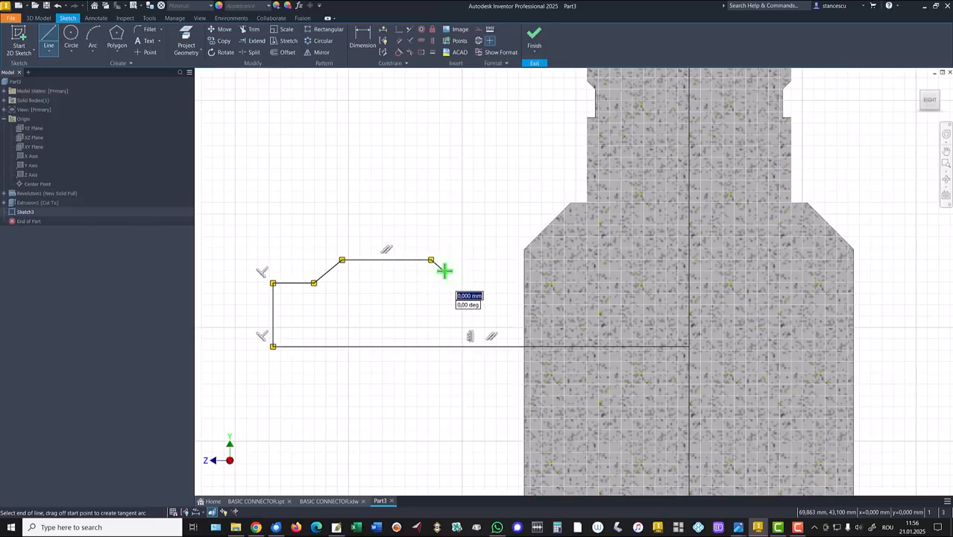
Step: Continue the branch profile with a groove bottom and slanted side, run a horizontal line to the axis, and close it with a vertical line
key(Escape)
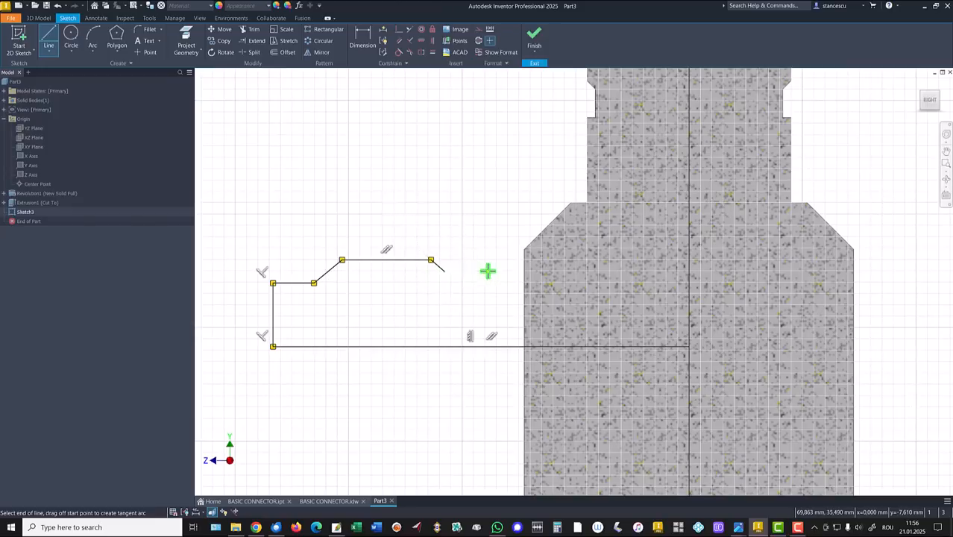
click(445, 271)
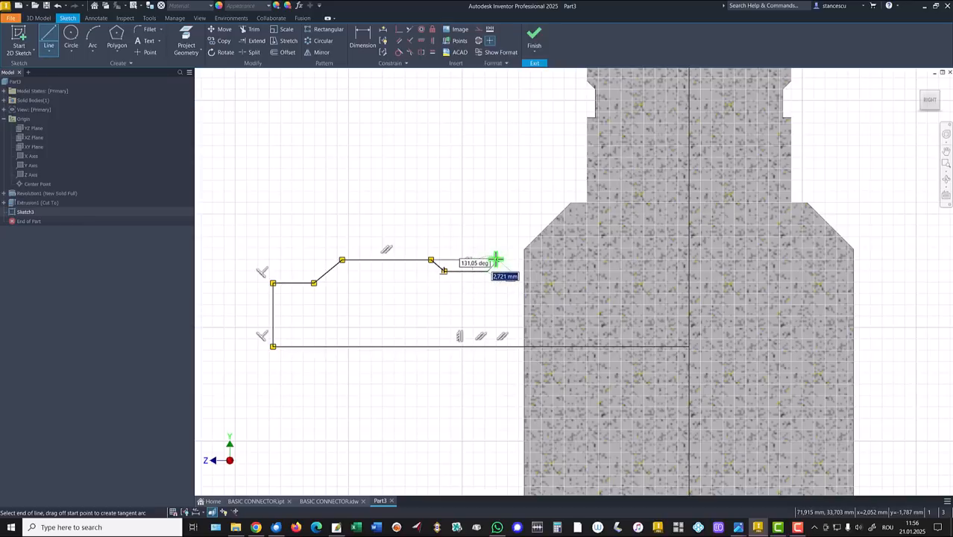
click(497, 260)
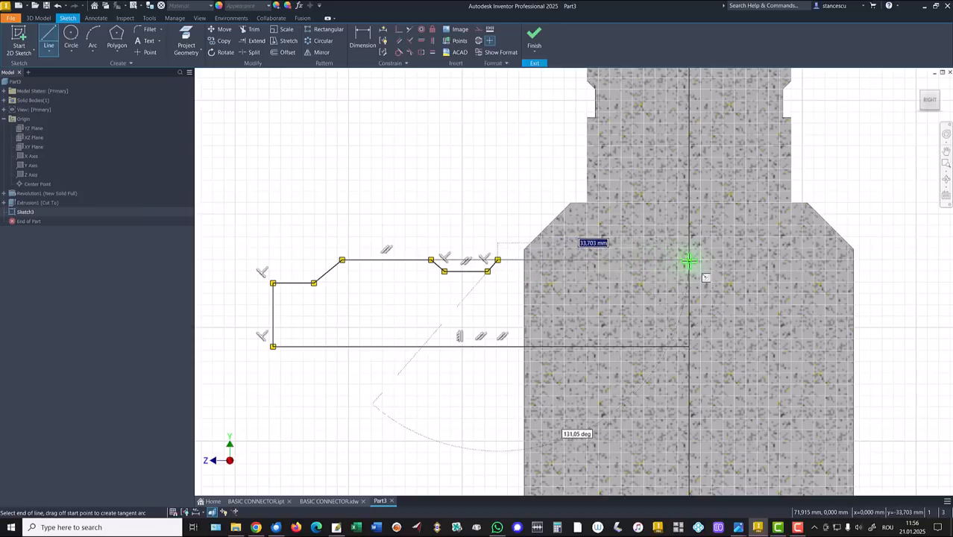
click(688, 260)
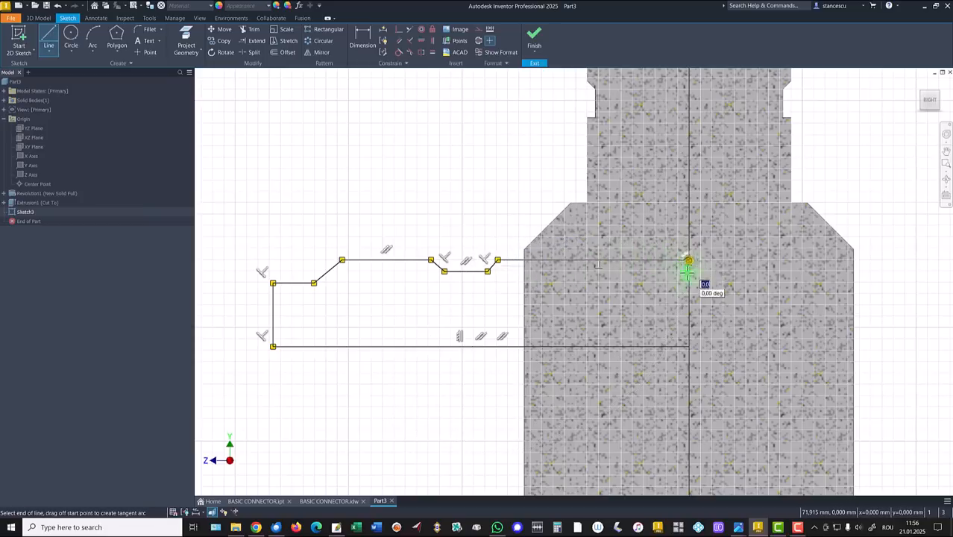
click(688, 346)
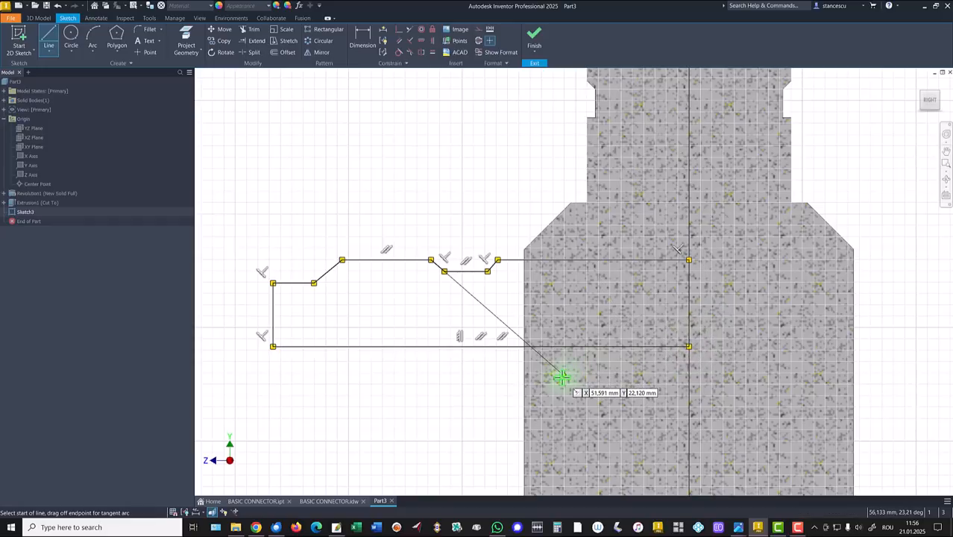
key(Escape)
Step: Apply a coincident constraint between the branch profile's vertical closing line and the sketch origin point
middle_drag(570, 369, 512, 203)
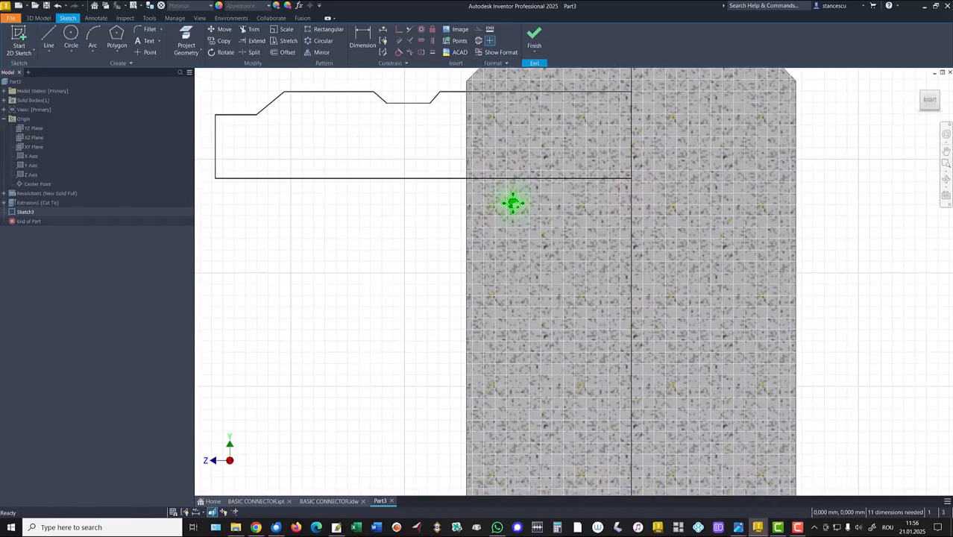
scroll(514, 209, down, 3)
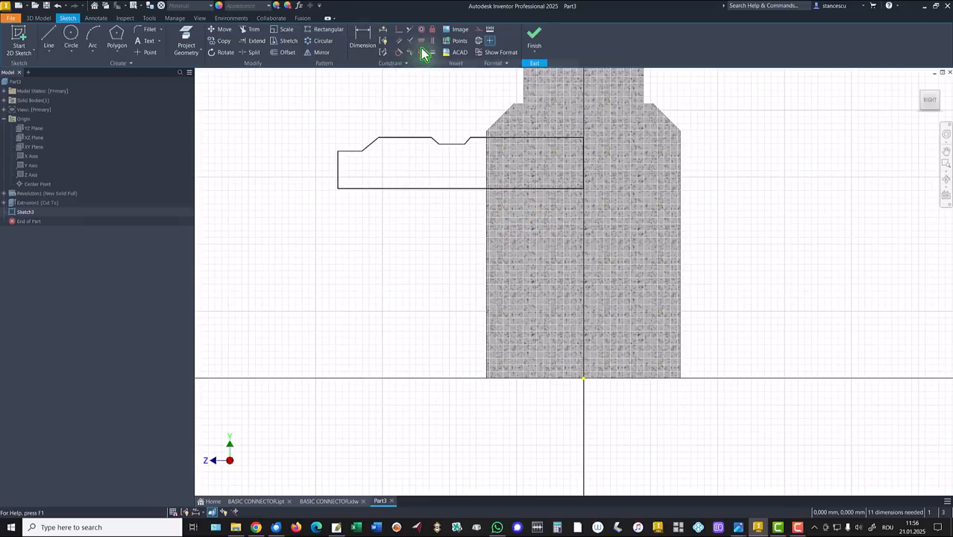
click(400, 30)
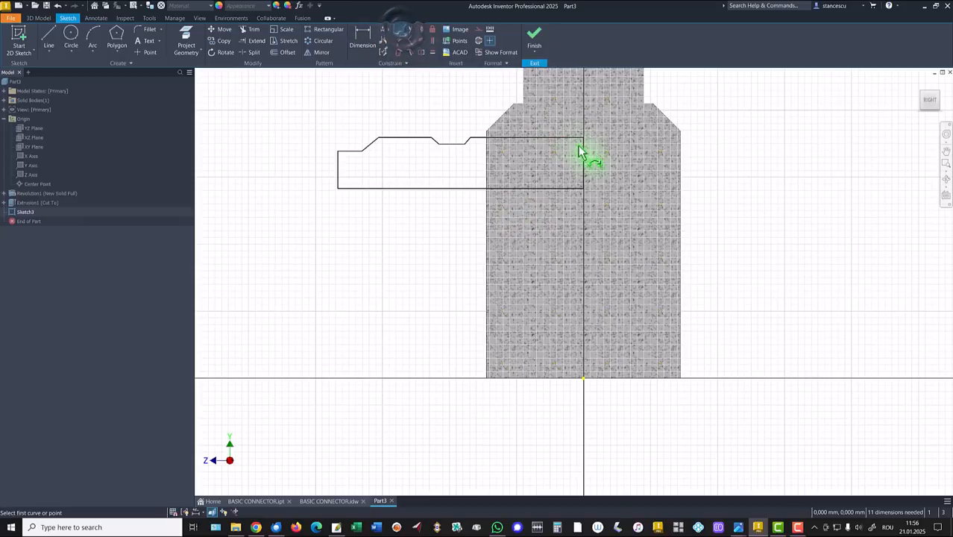
click(585, 159)
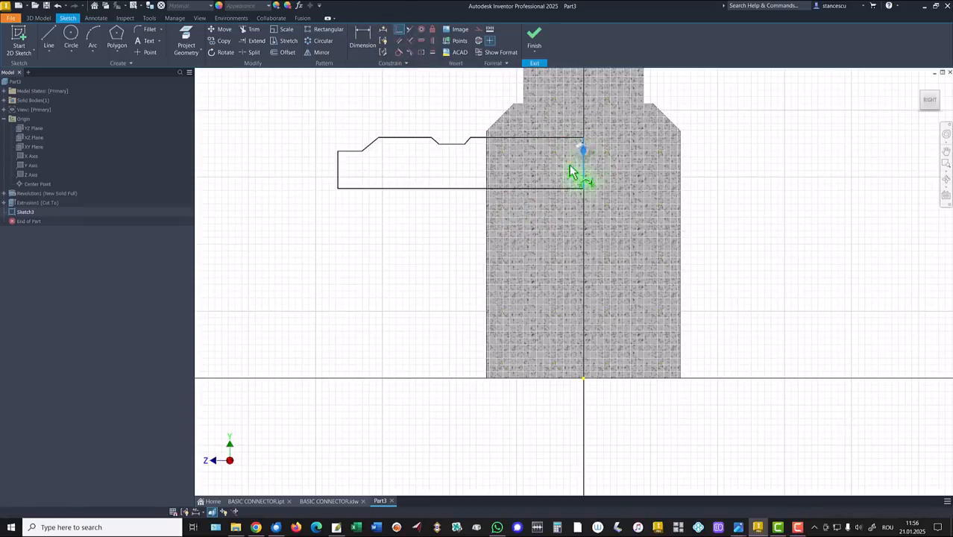
click(584, 377)
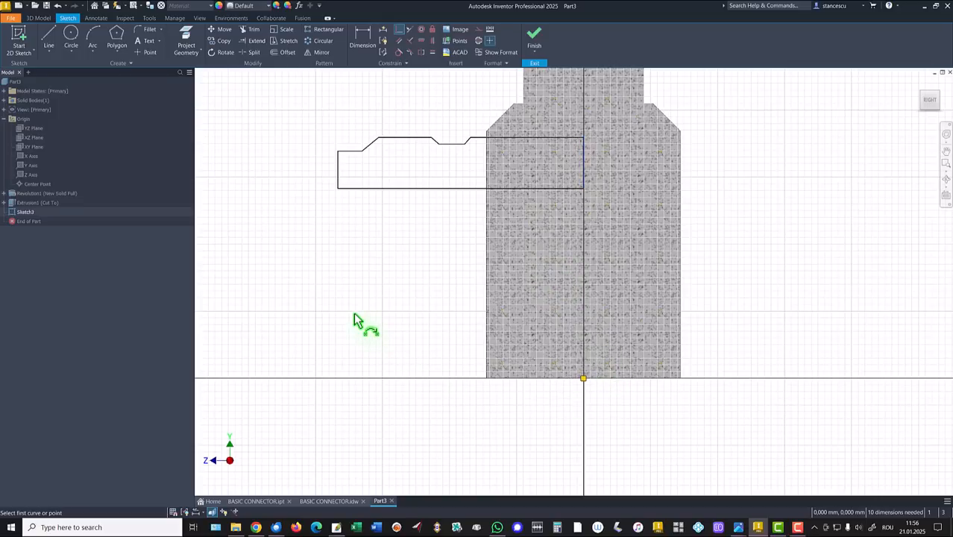
key(Escape)
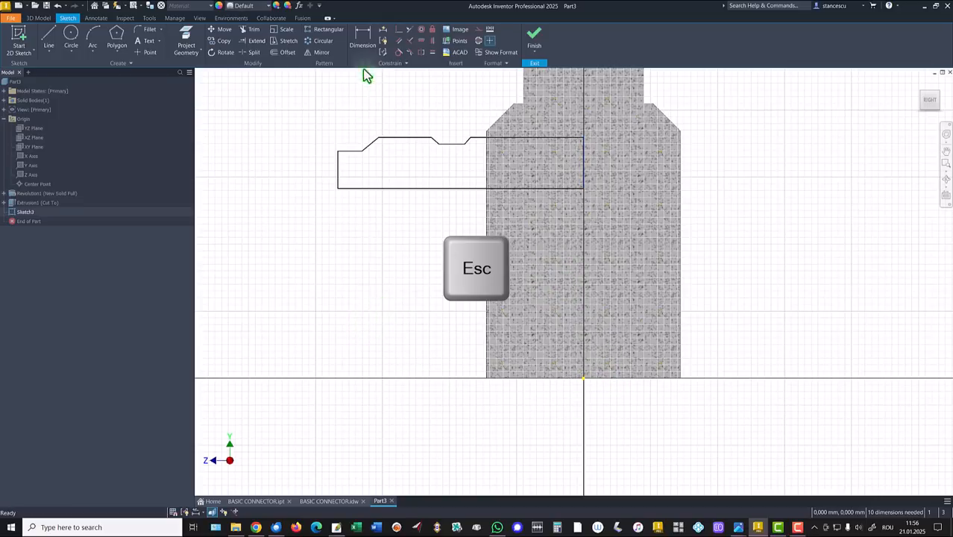
Step: Dimension the height of the branch's lower horizontal line above the origin as 55 mm
click(363, 38)
click(433, 188)
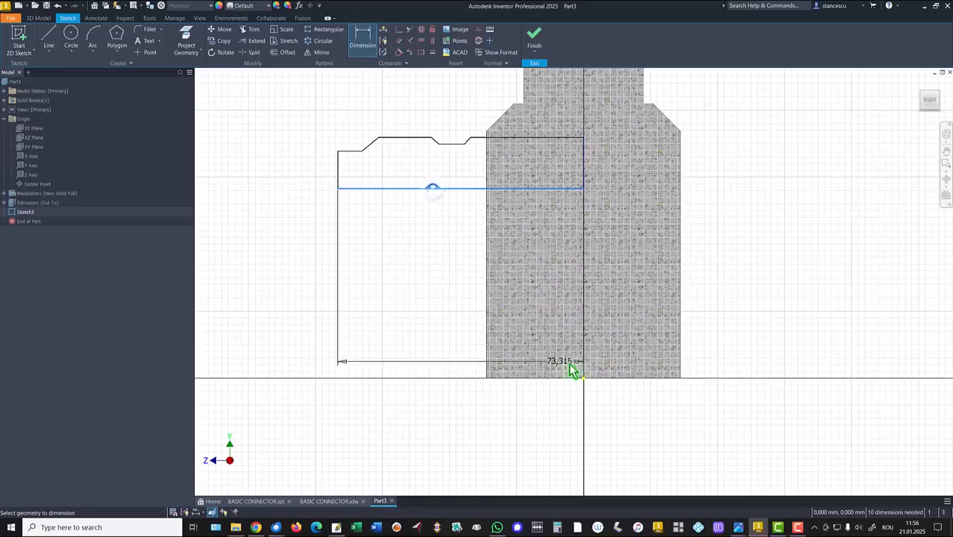
click(584, 376)
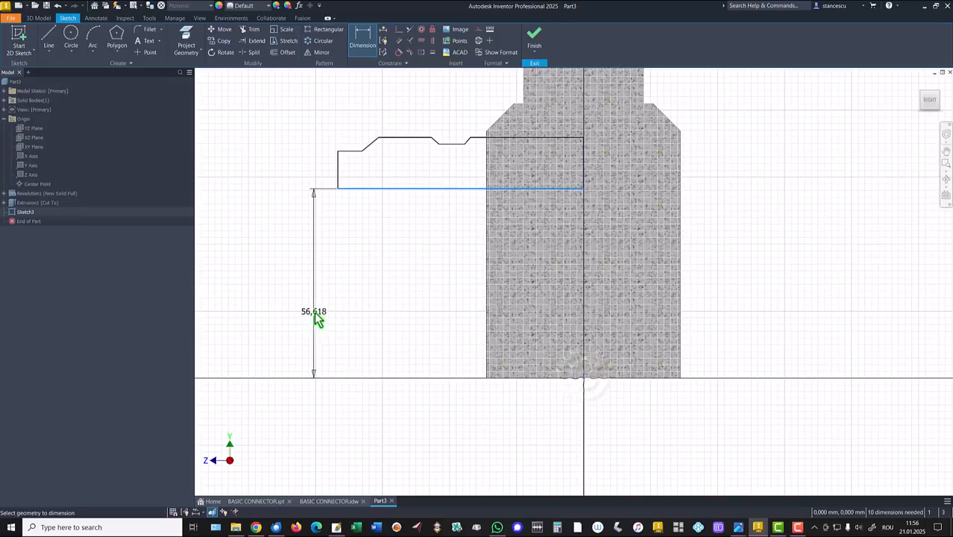
click(314, 312)
text(55)
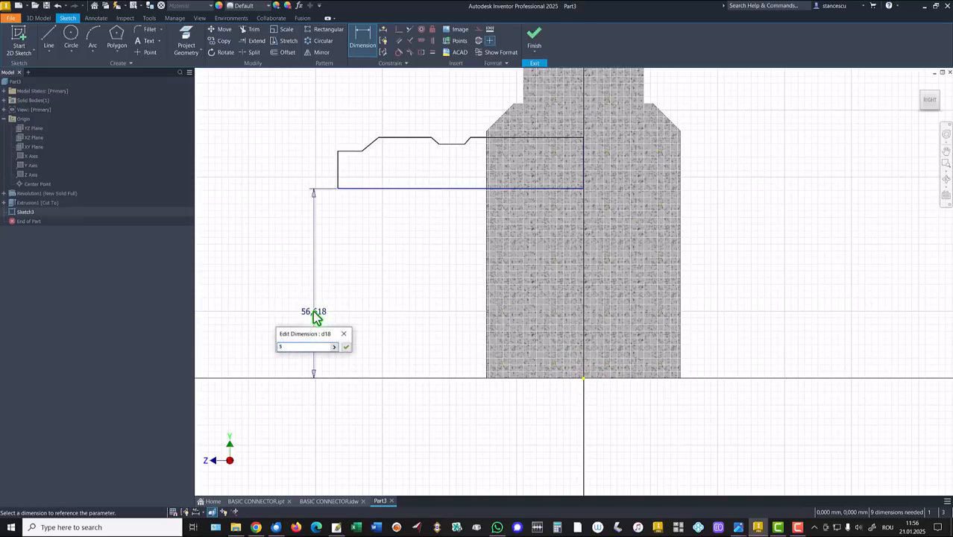
key(Return)
key(Escape)
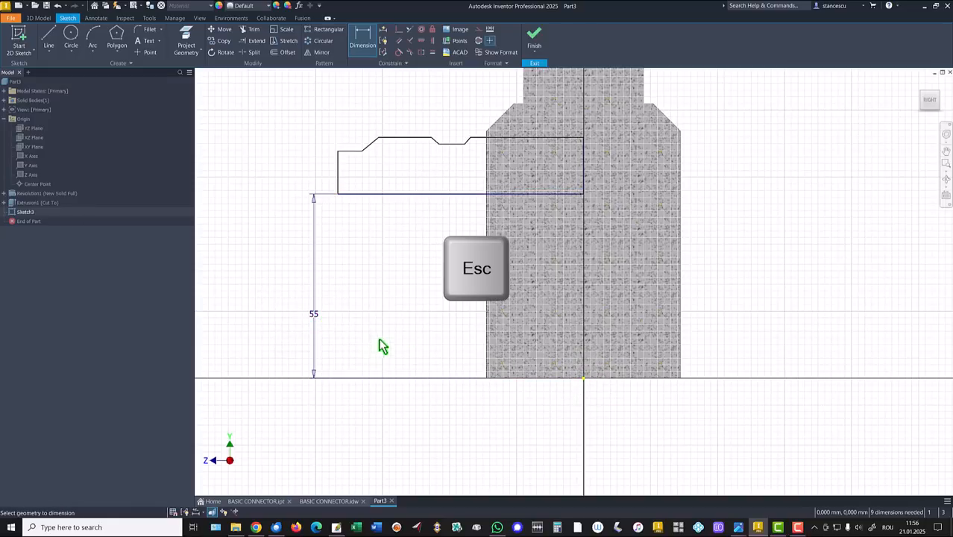
Step: Convert the branch profile's lower horizontal line into a centerline
drag(435, 211, 434, 211)
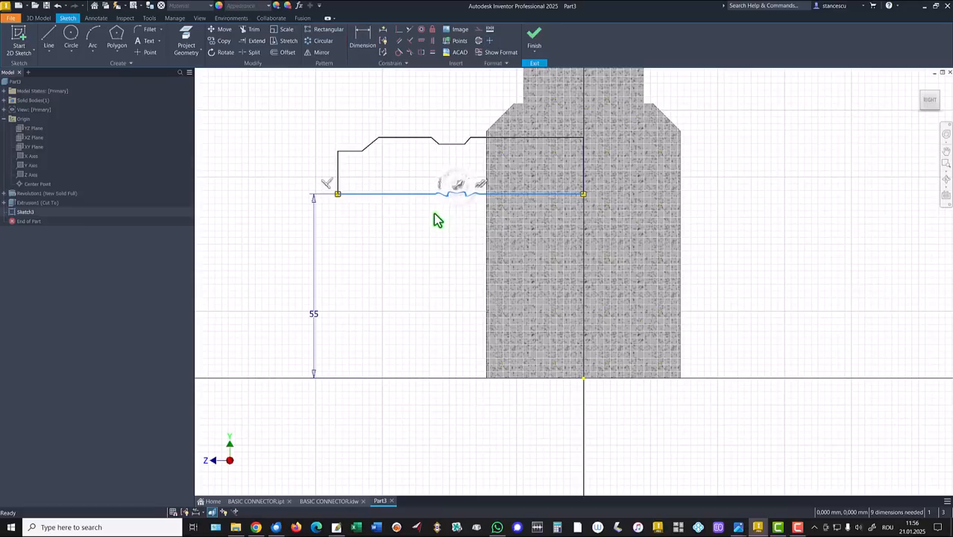
right_click(434, 213)
click(439, 239)
click(379, 250)
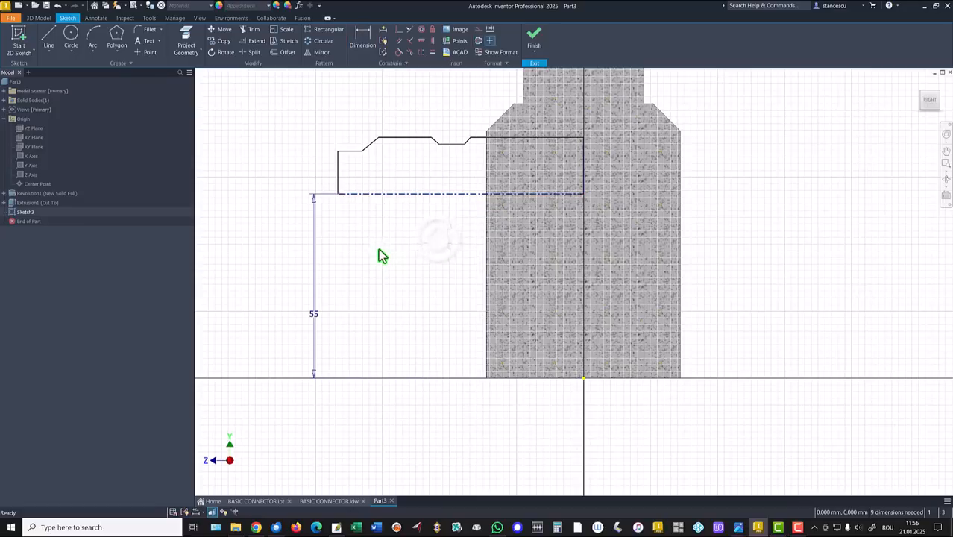
Step: Dimension the length of the branch's centerline as 70 mm
click(362, 37)
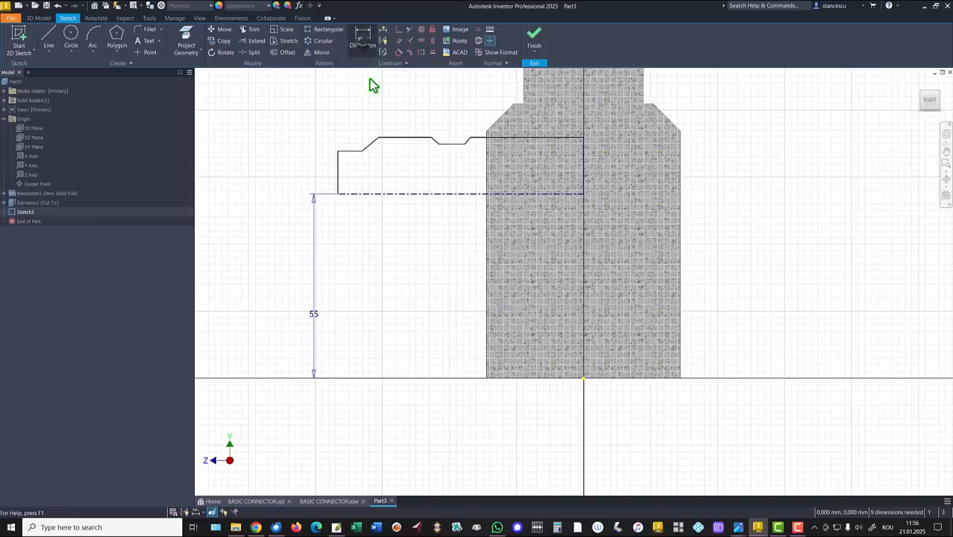
click(442, 193)
click(445, 229)
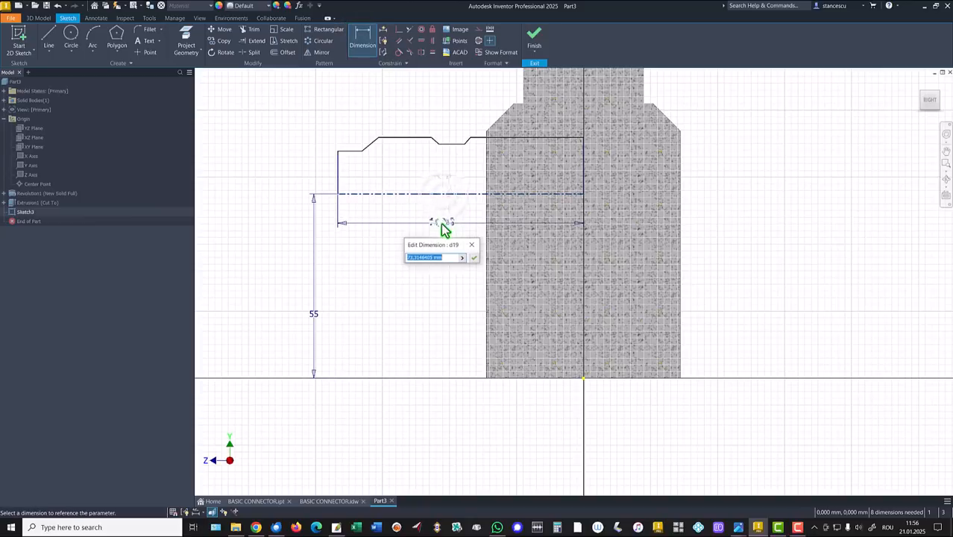
text(70)
key(Return)
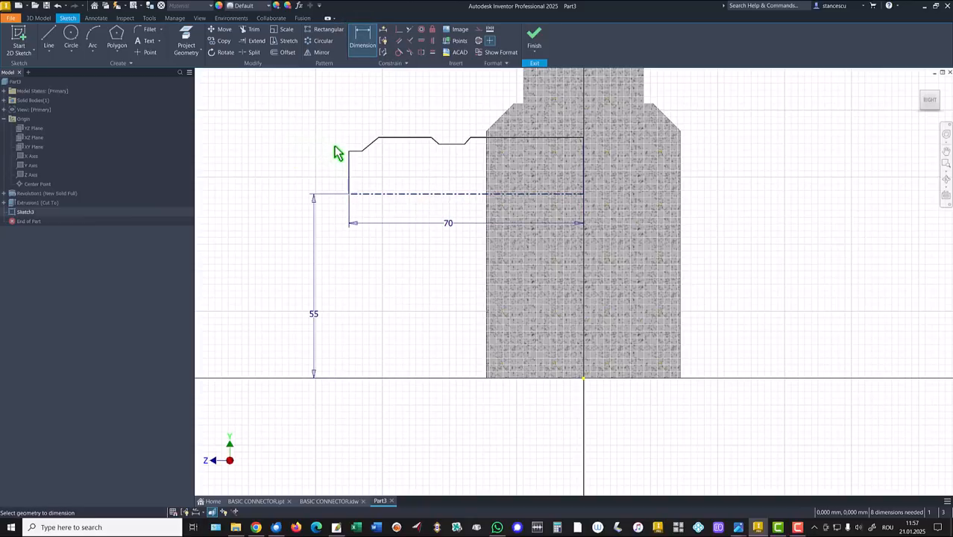
Step: Set a 45° angle between the raised section's outer slanted end and its horizontal top line
scroll(335, 153, up, 3)
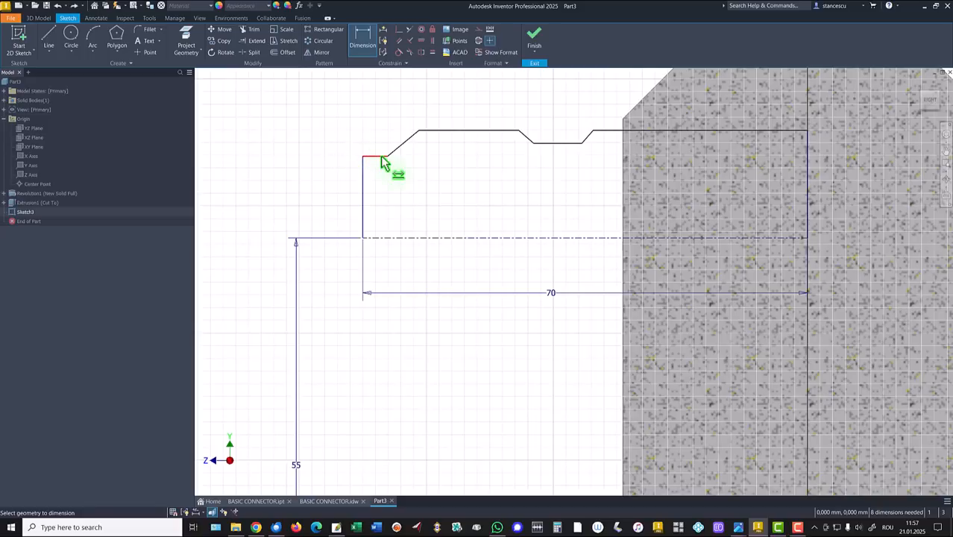
click(418, 142)
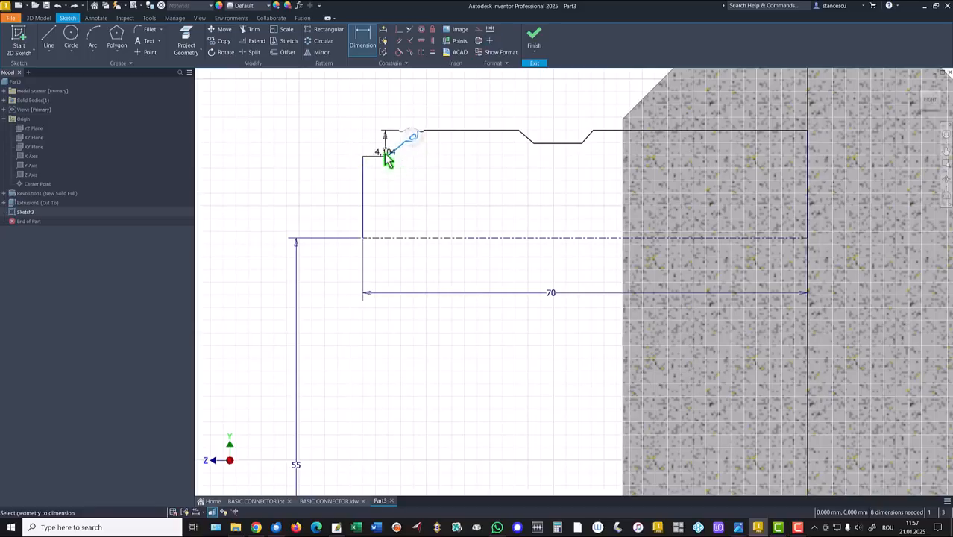
click(448, 132)
click(453, 121)
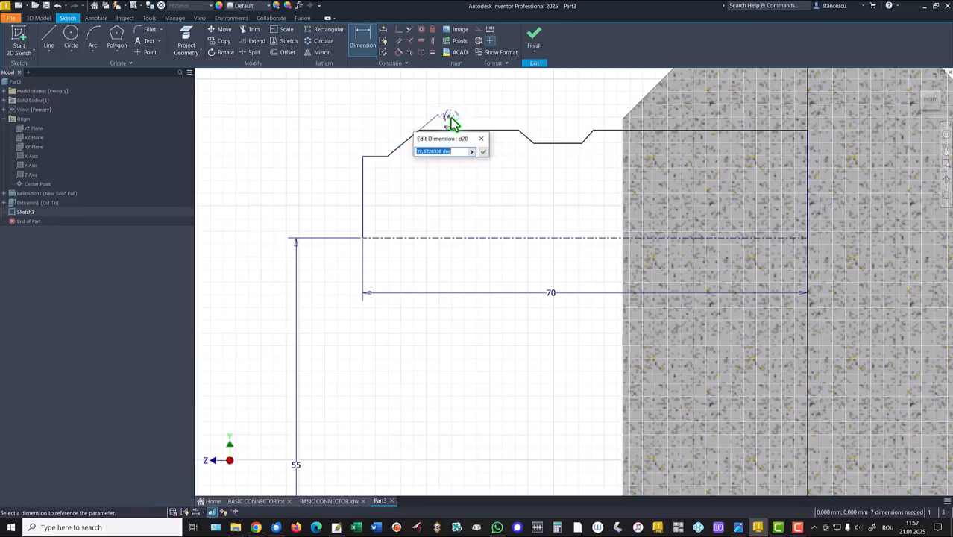
text(45)
key(Return)
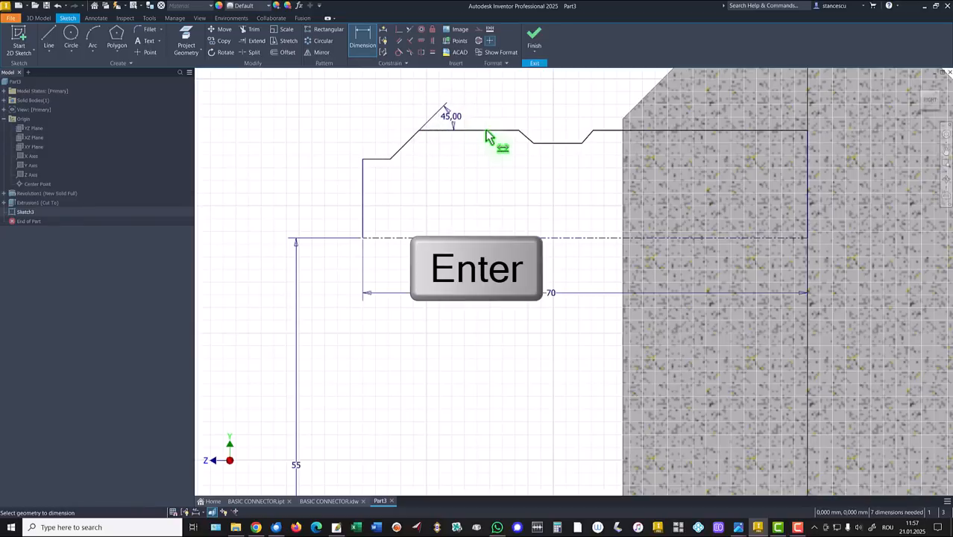
Step: Set a 45° angle between the raised section's top line and the slanted side leading down into the groove
click(525, 138)
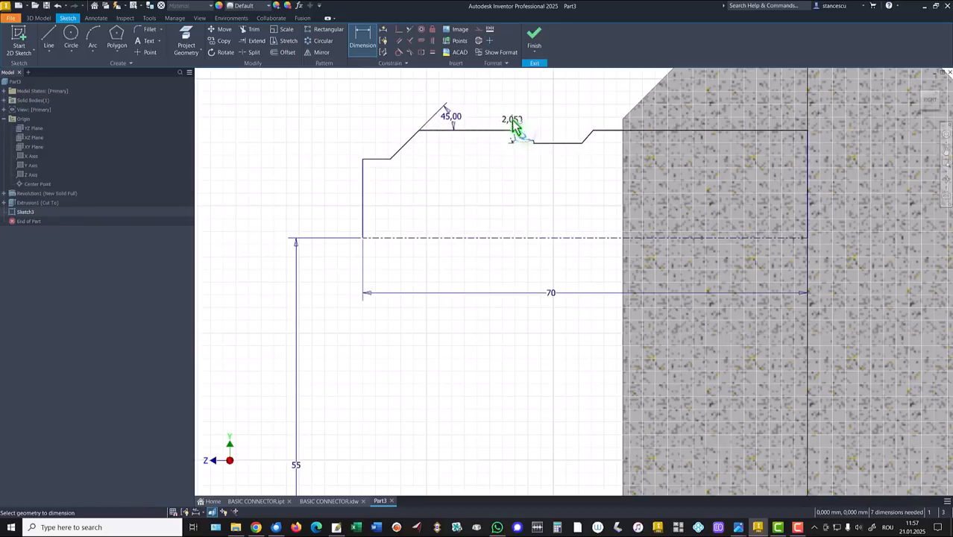
click(492, 131)
click(488, 119)
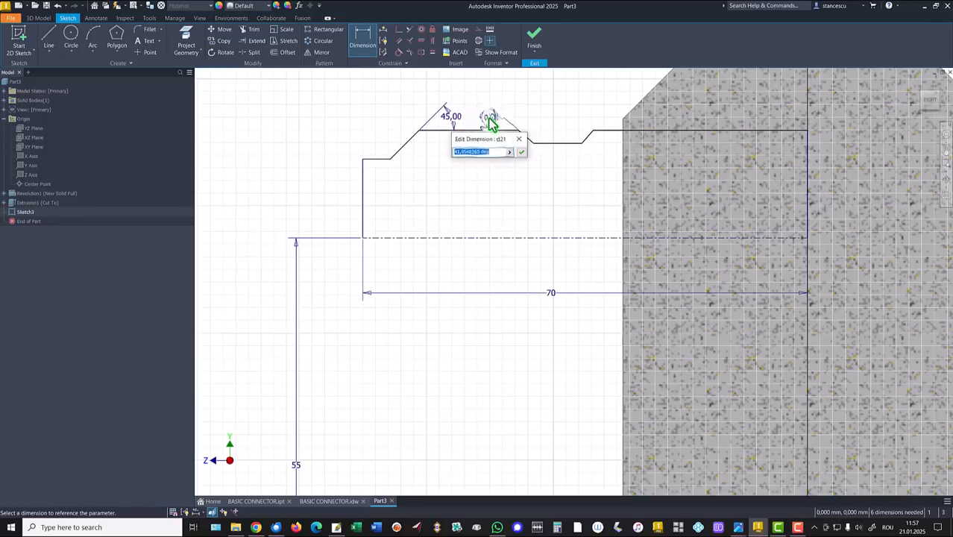
text(45)
key(Return)
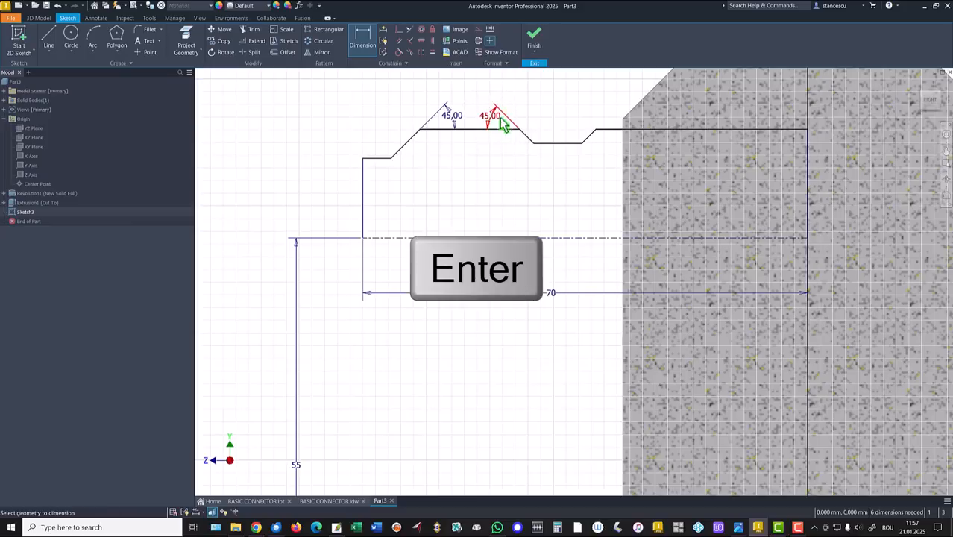
Step: Add a driven angular dimension between the groove's inner slanted side and the horizontal line running to the vertical axis
click(592, 133)
click(618, 133)
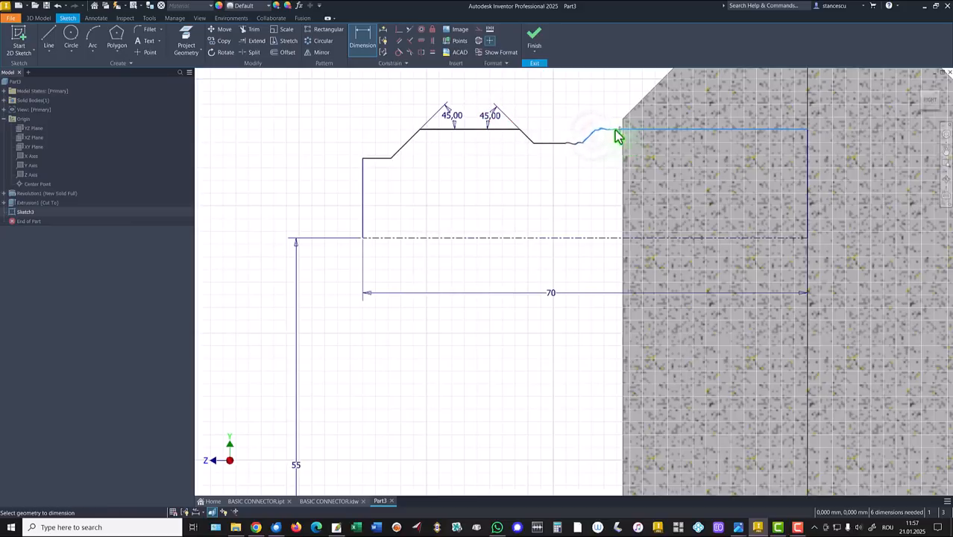
click(621, 109)
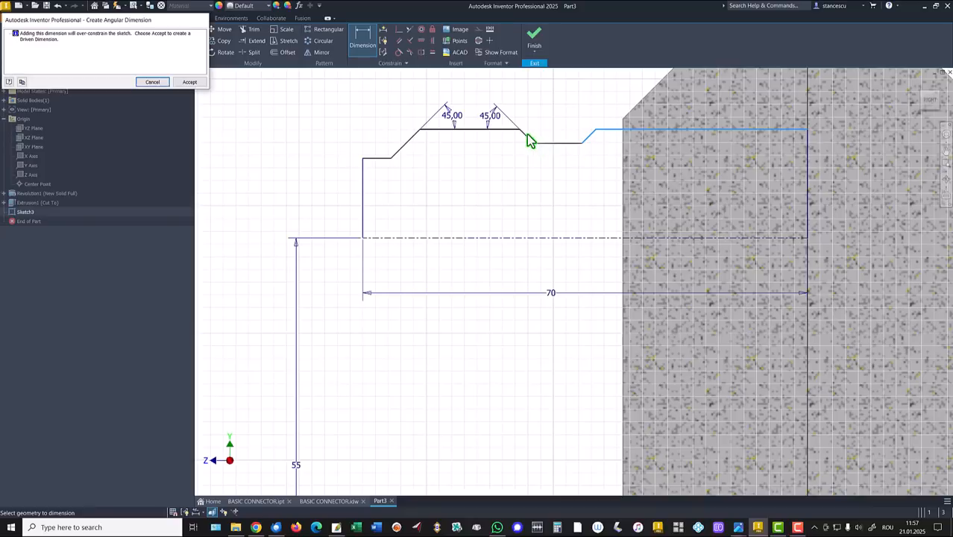
click(189, 82)
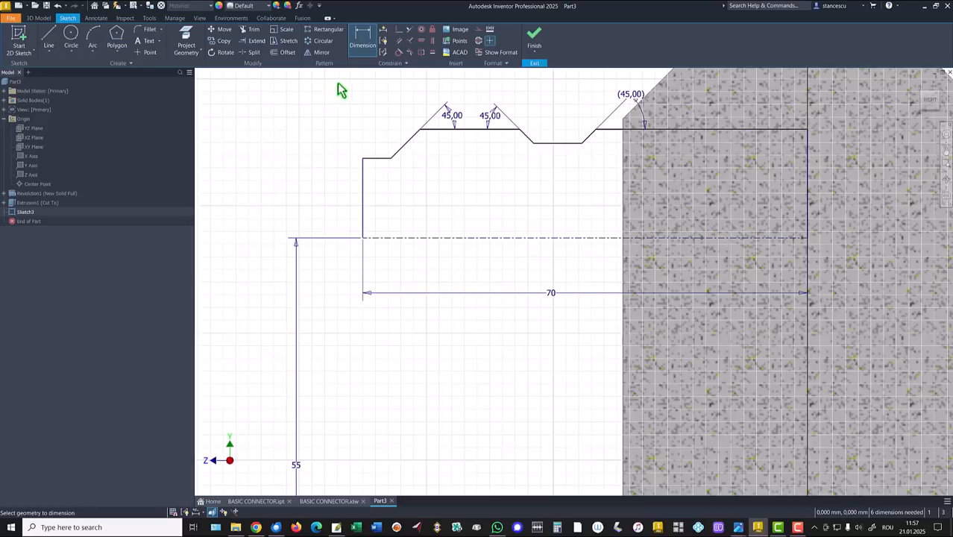
Step: Dimension the length of the short horizontal step at the branch's free end as 10 mm
click(363, 38)
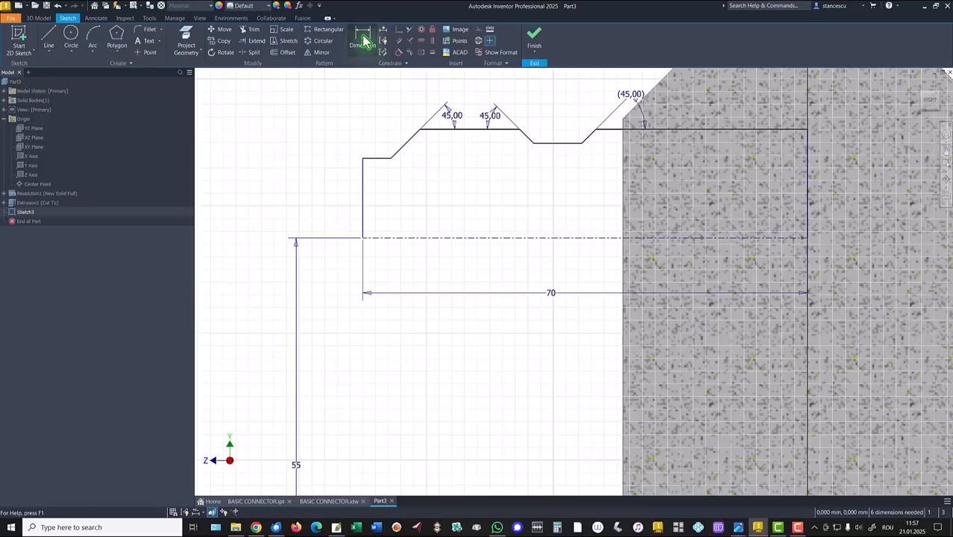
click(380, 159)
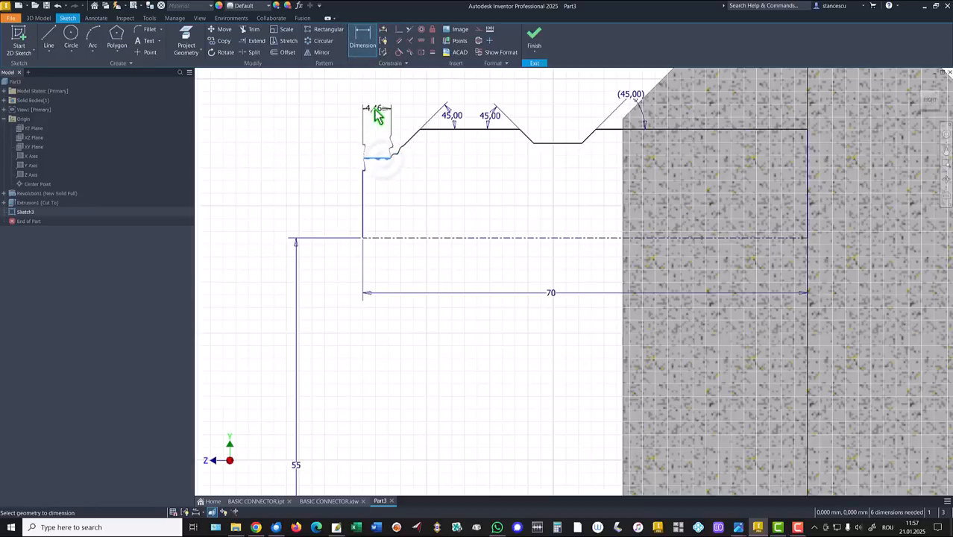
click(378, 113)
text(10)
key(Return)
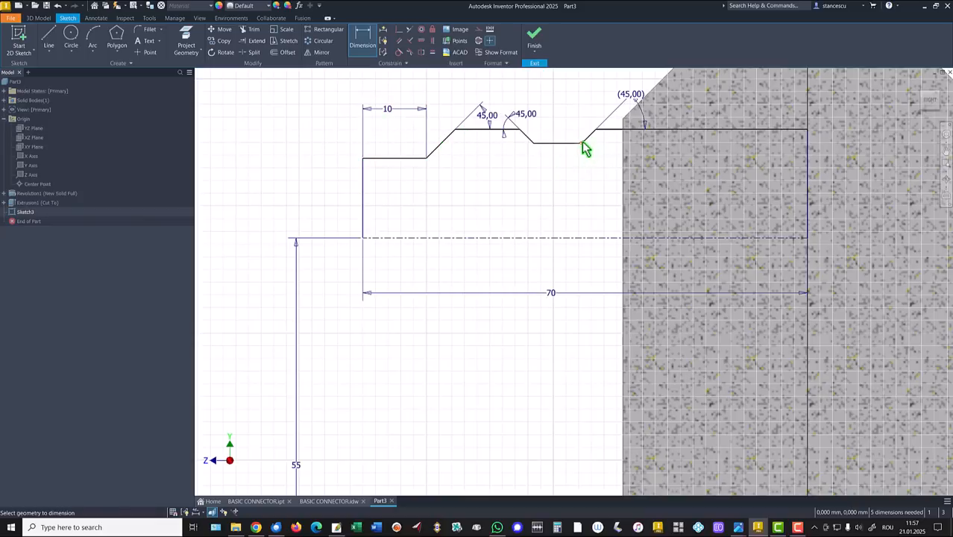
Step: Place the groove bottom's inner corner 40 mm from the branch's end edge and set the groove bottom's width to 5 mm
click(360, 183)
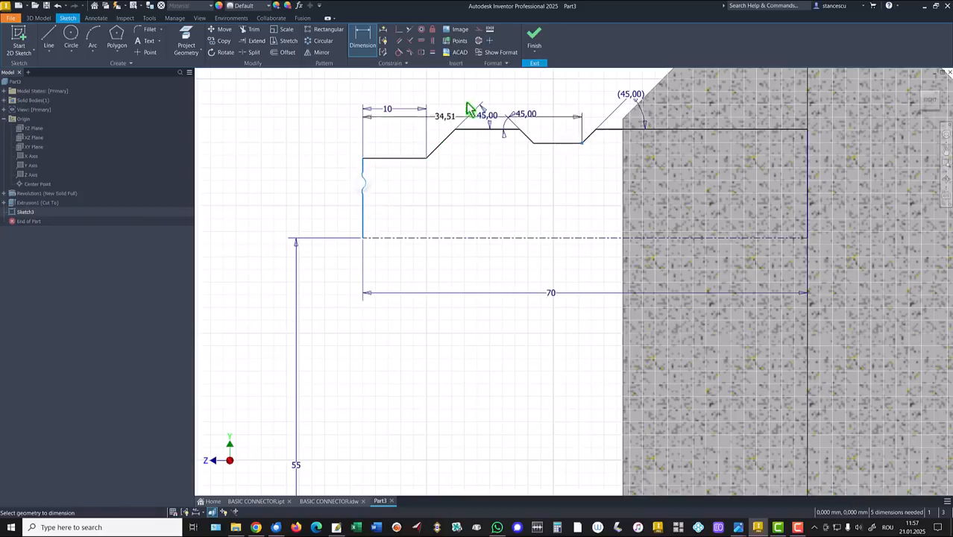
click(481, 80)
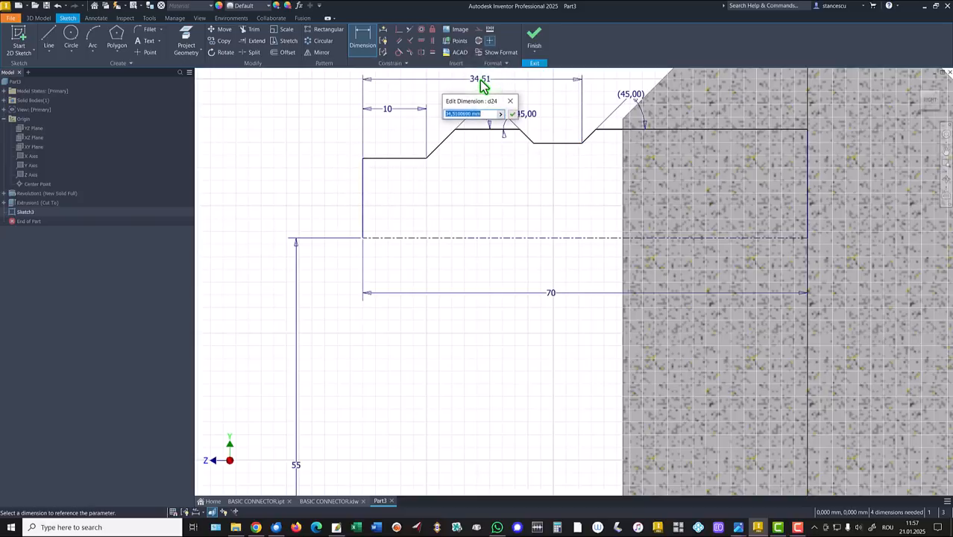
key(Return)
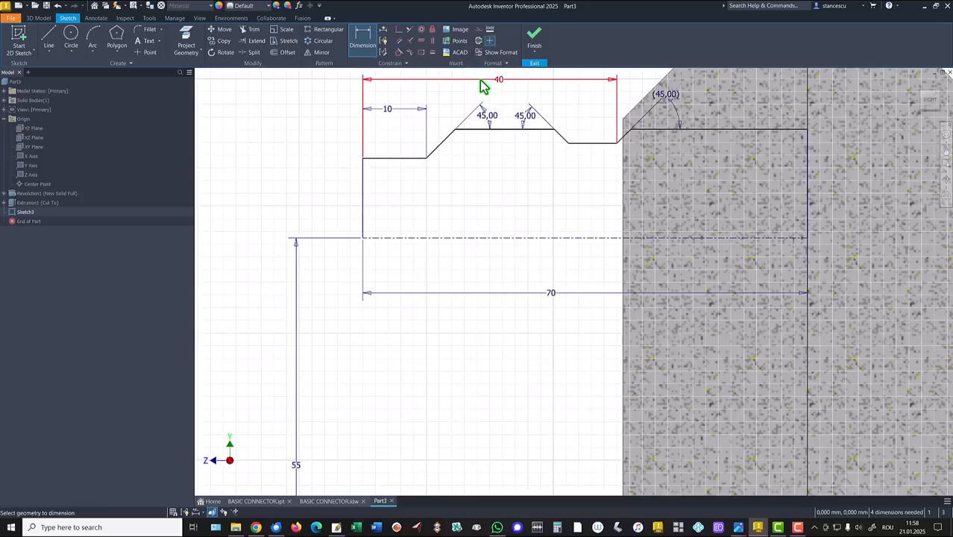
click(587, 144)
click(591, 128)
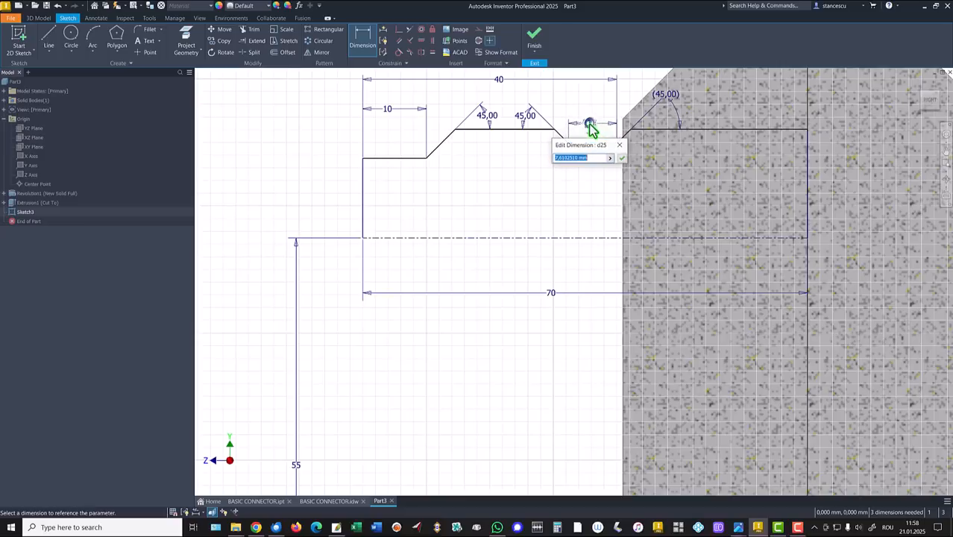
text(5)
key(Return)
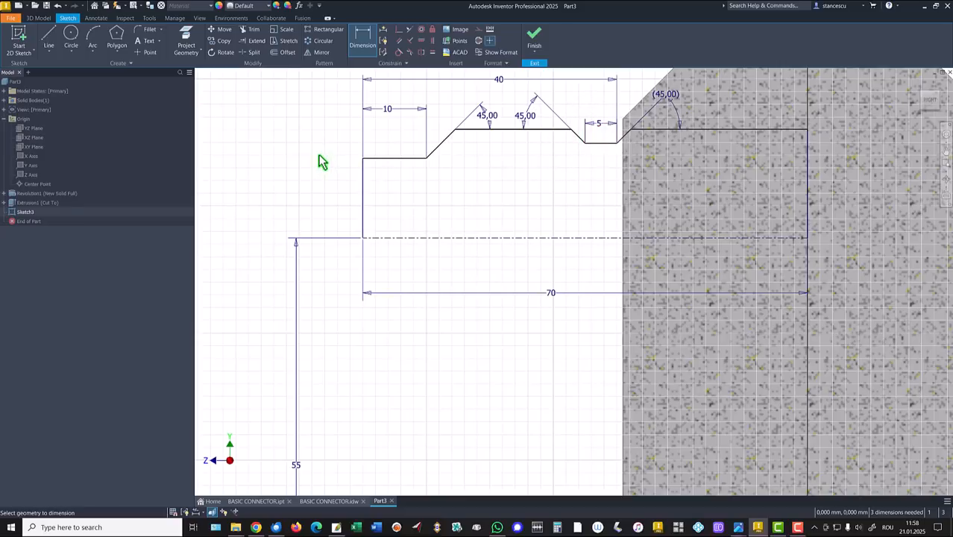
Step: Dimension the short end step of the branch profile from the centerline as a 28 mm diameter
click(387, 159)
click(348, 236)
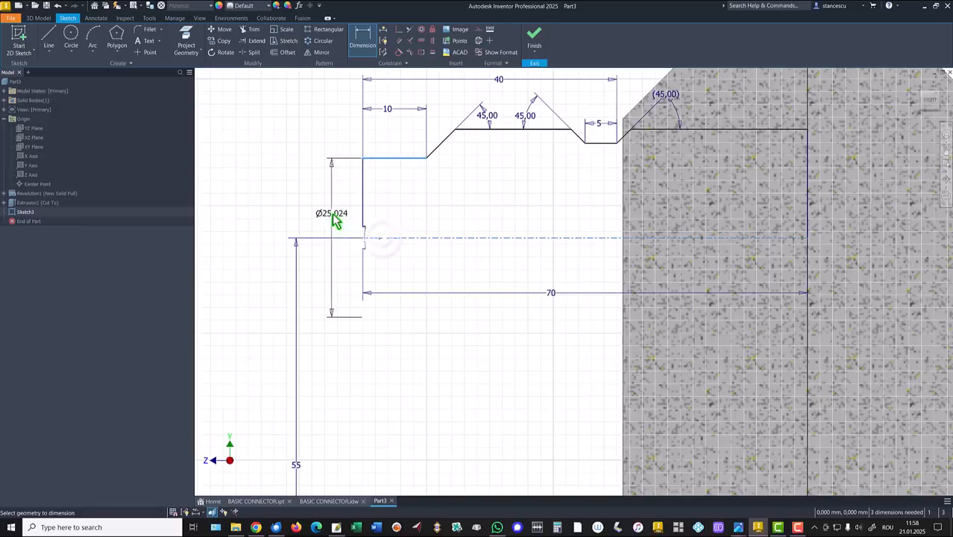
click(332, 213)
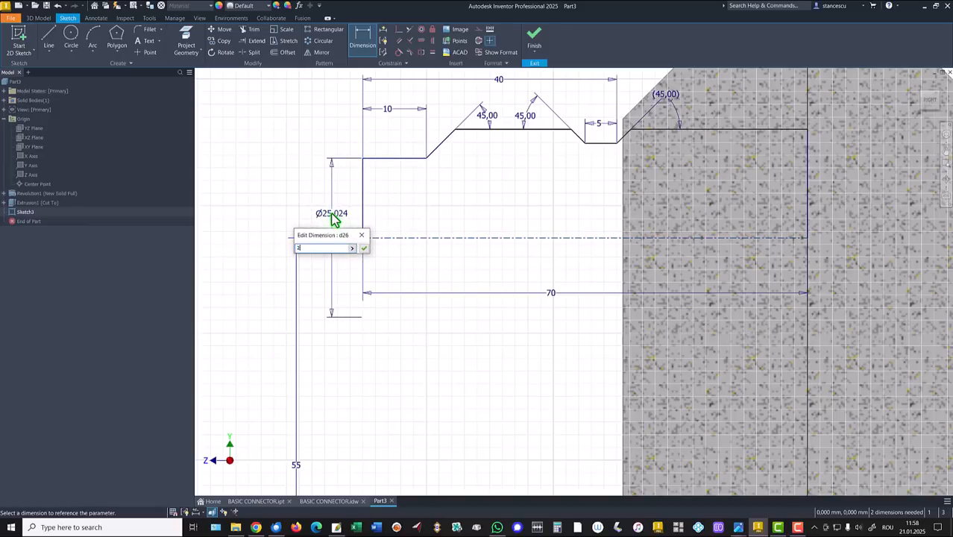
key(Return)
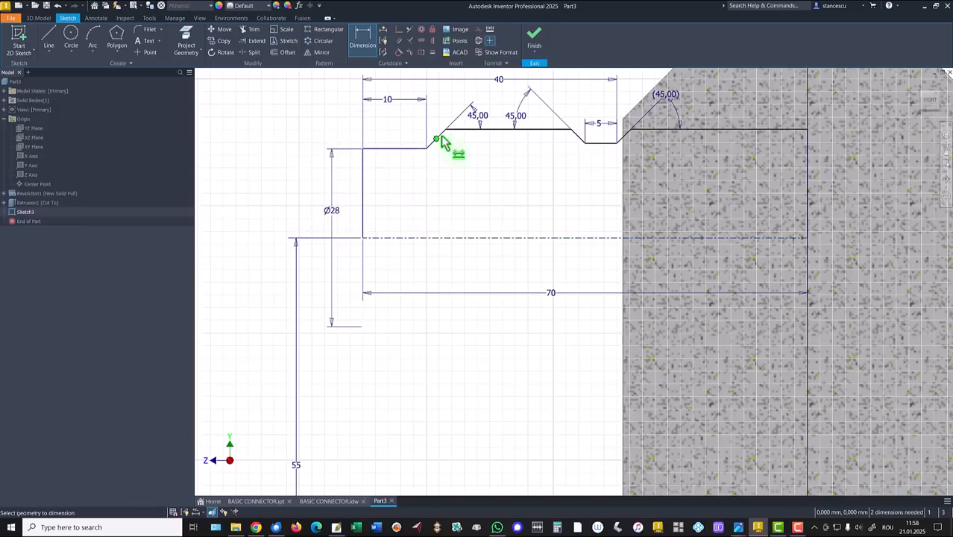
Step: Dimension the raised section's top line from the centerline as a 36 mm diameter
click(467, 131)
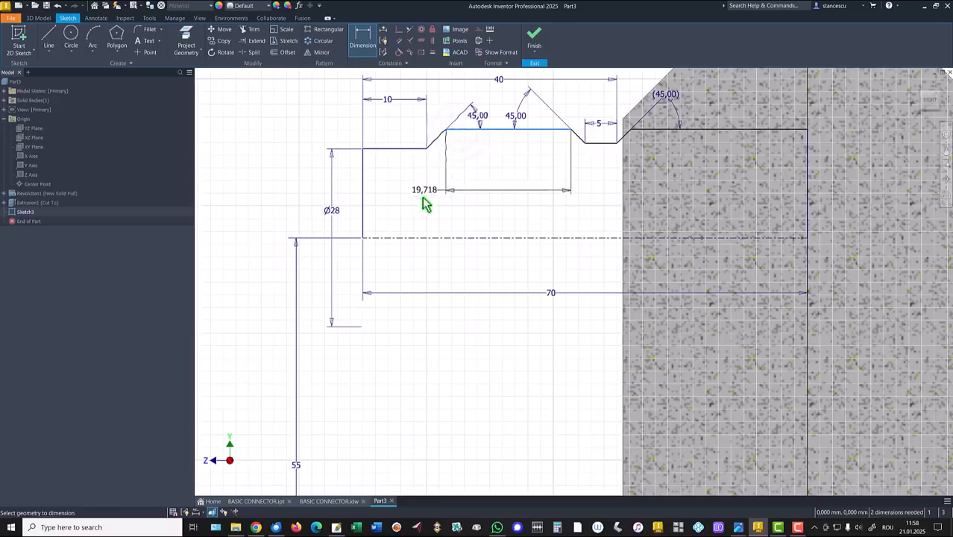
click(413, 238)
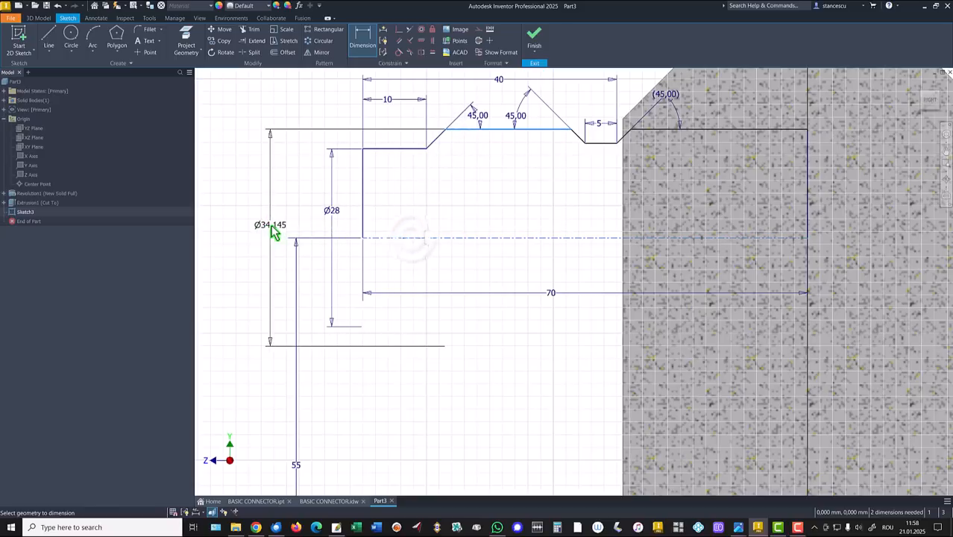
click(271, 231)
text(3)
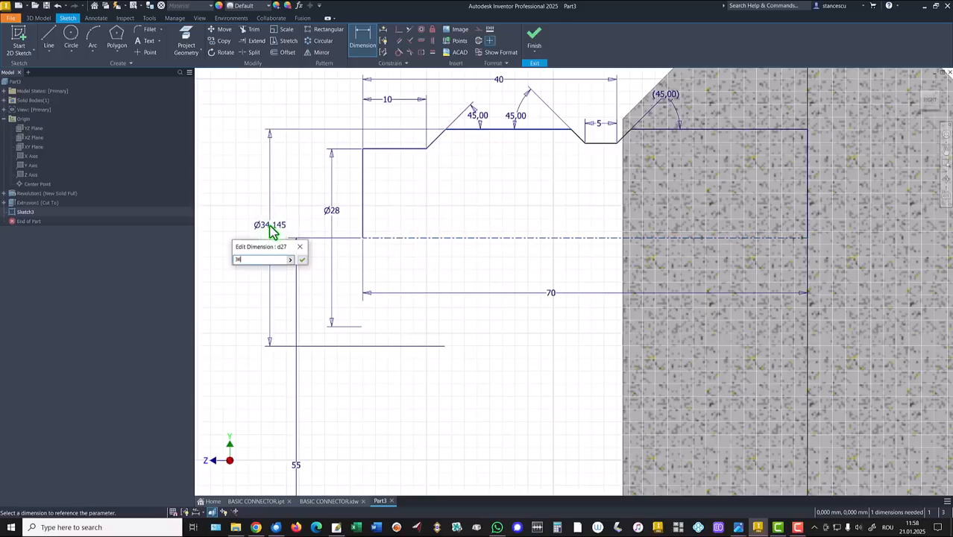
text(6)
key(Return)
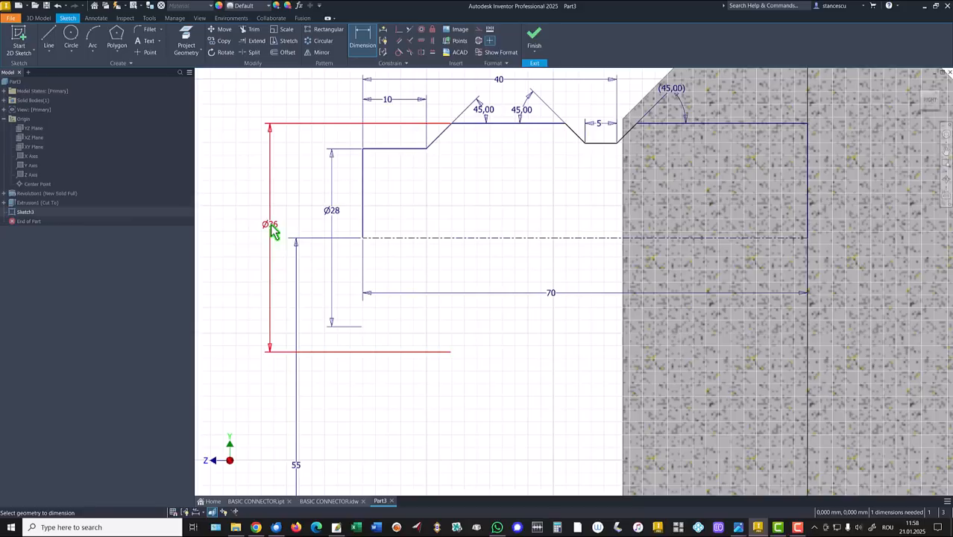
Step: Set the branch's overall length along the centerline to 72 mm
click(550, 293)
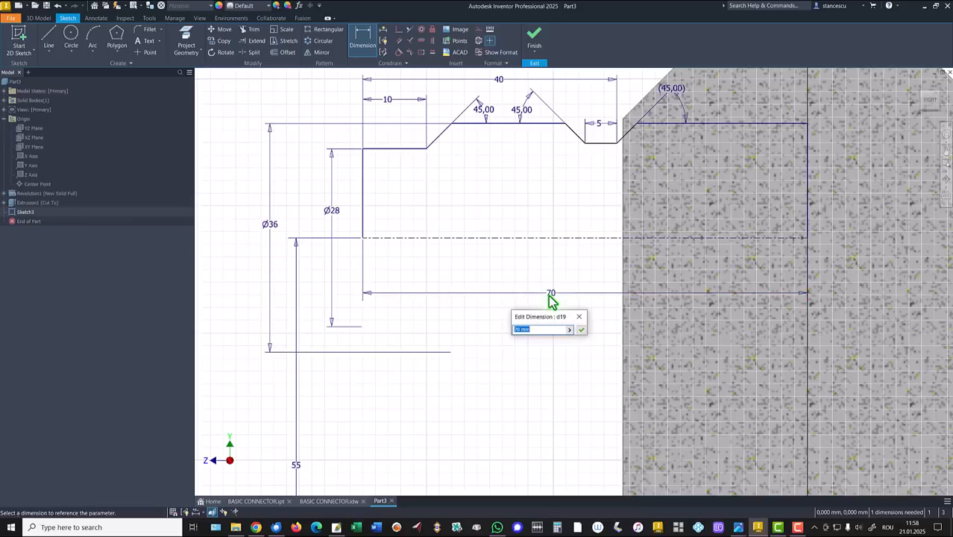
text(72)
key(Return)
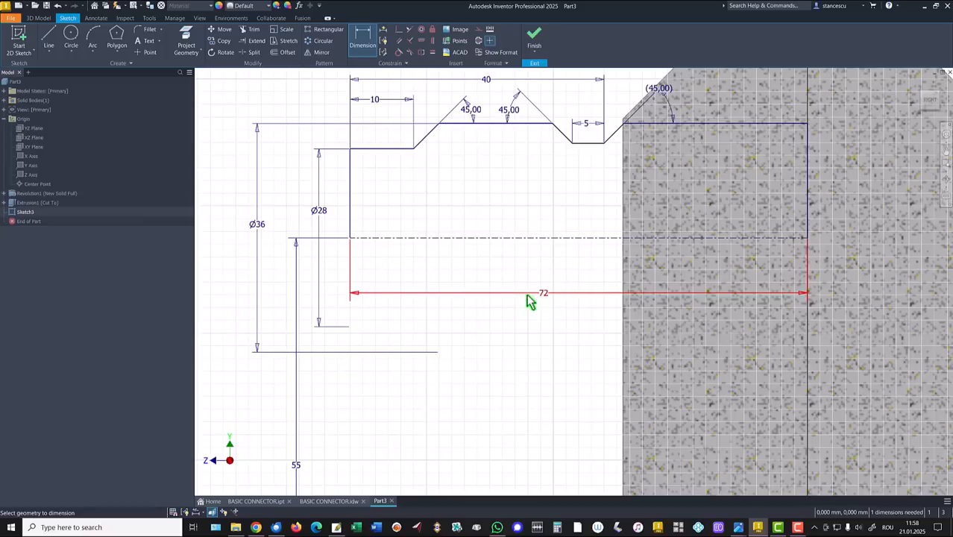
Step: Dimension the groove's bottom line from the centerline as a 33 mm diameter
click(597, 147)
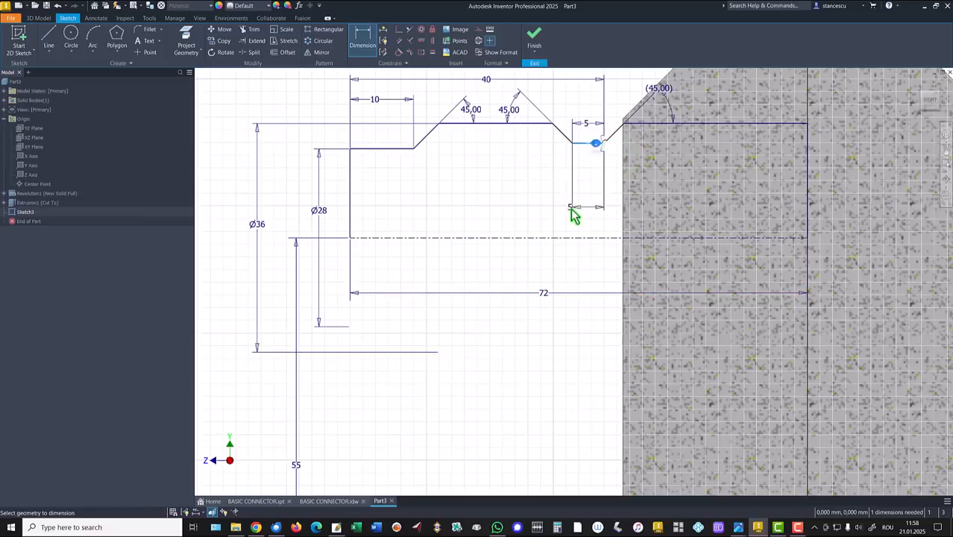
click(563, 239)
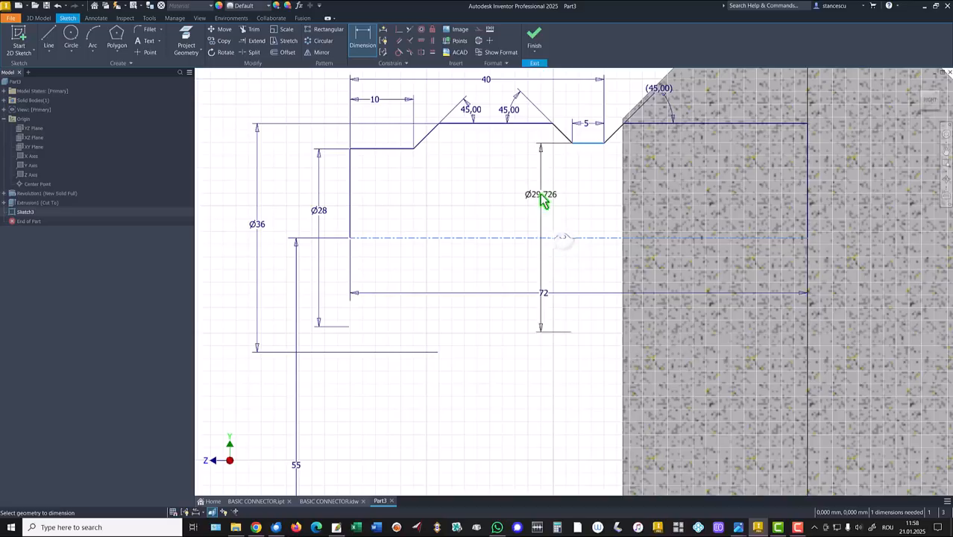
click(538, 198)
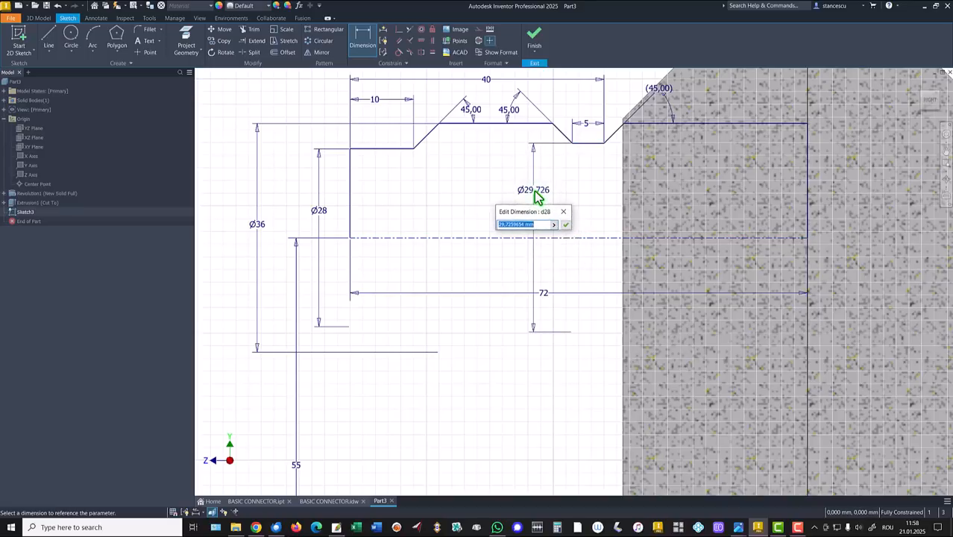
key(Return)
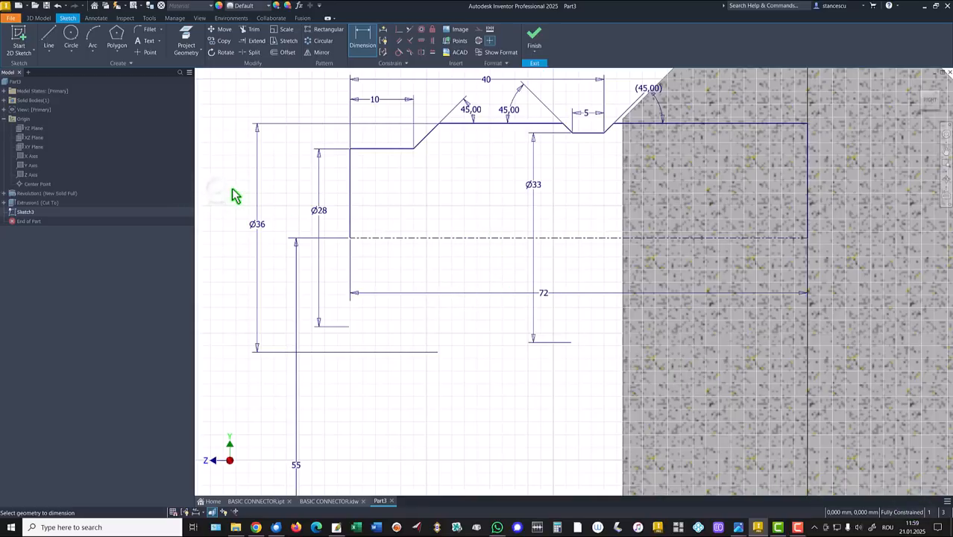
Step: Finish the sketch and revolve the branch profile a full 360° around its centerline, joined to the body
key(Home)
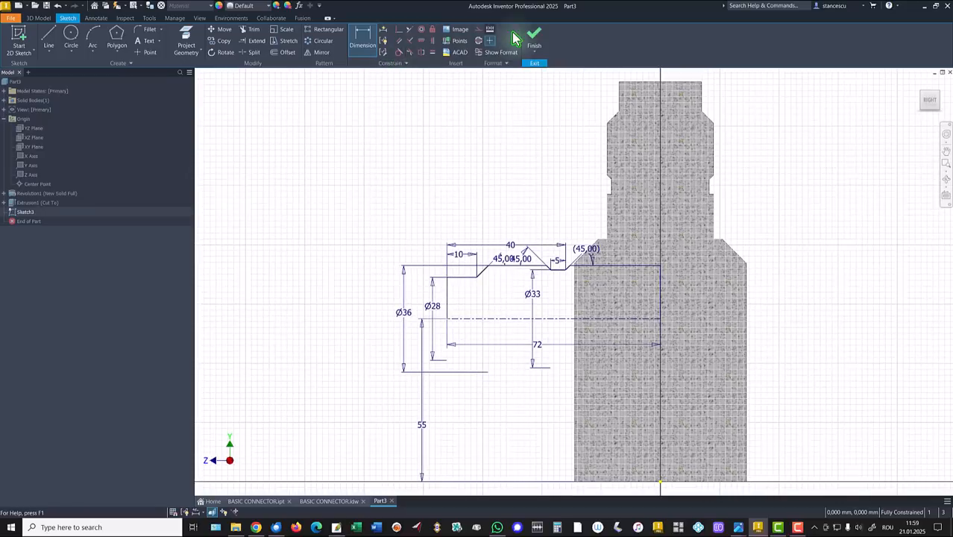
click(536, 39)
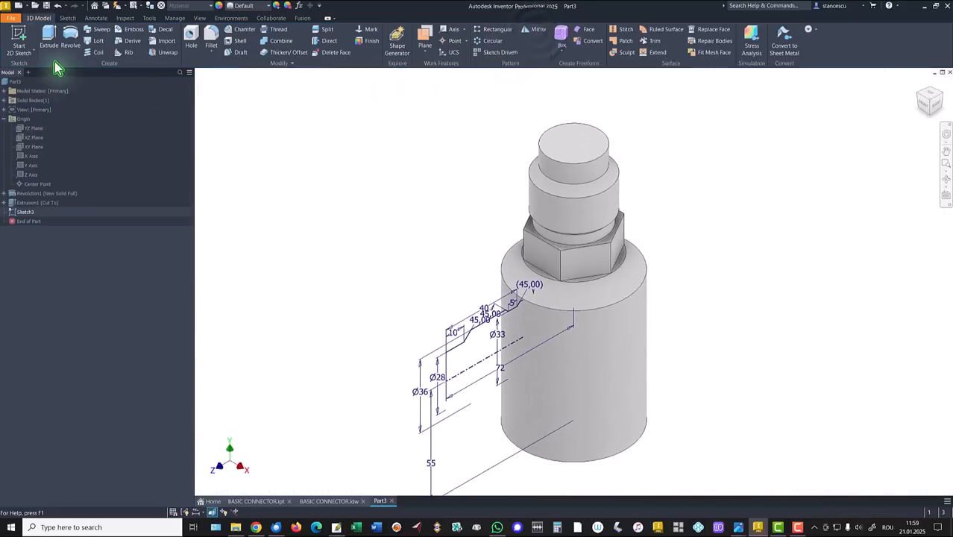
click(68, 39)
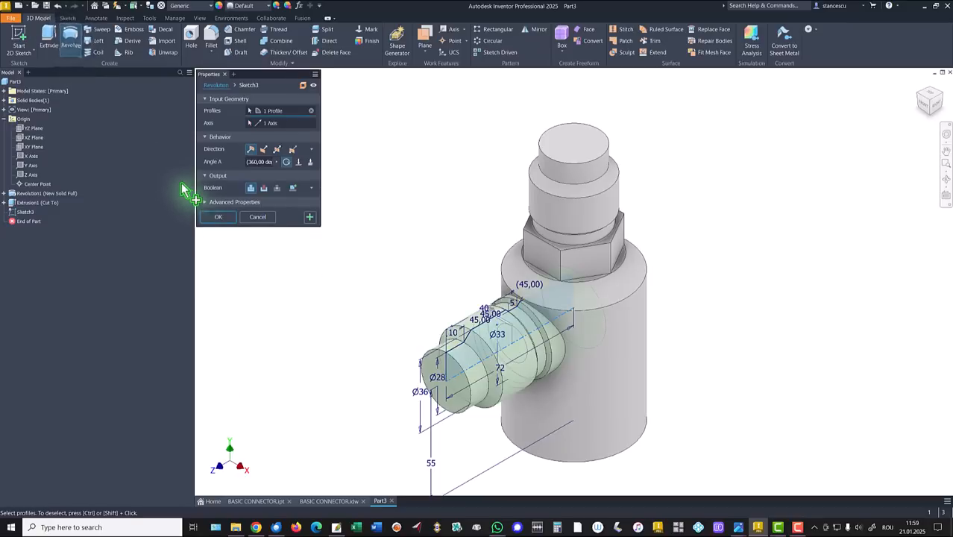
click(218, 219)
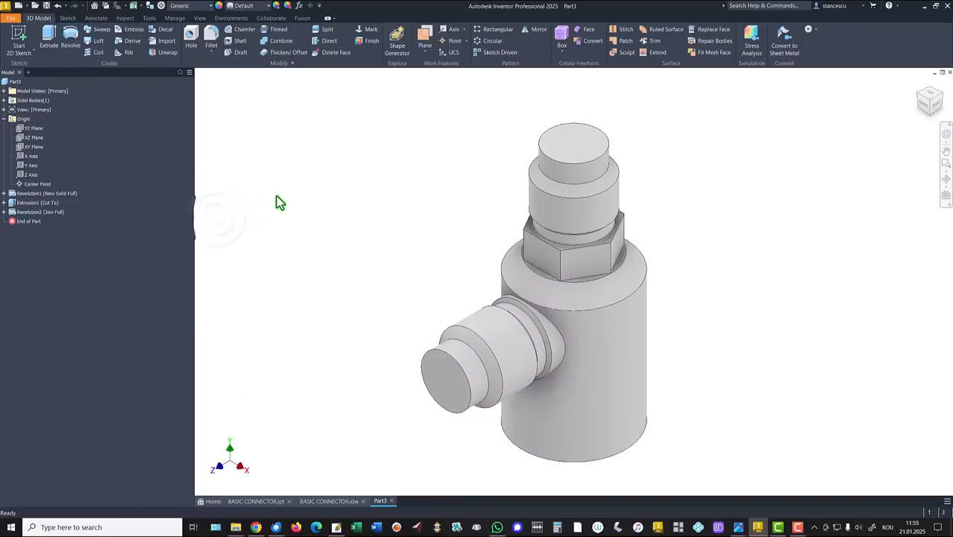
key(Home)
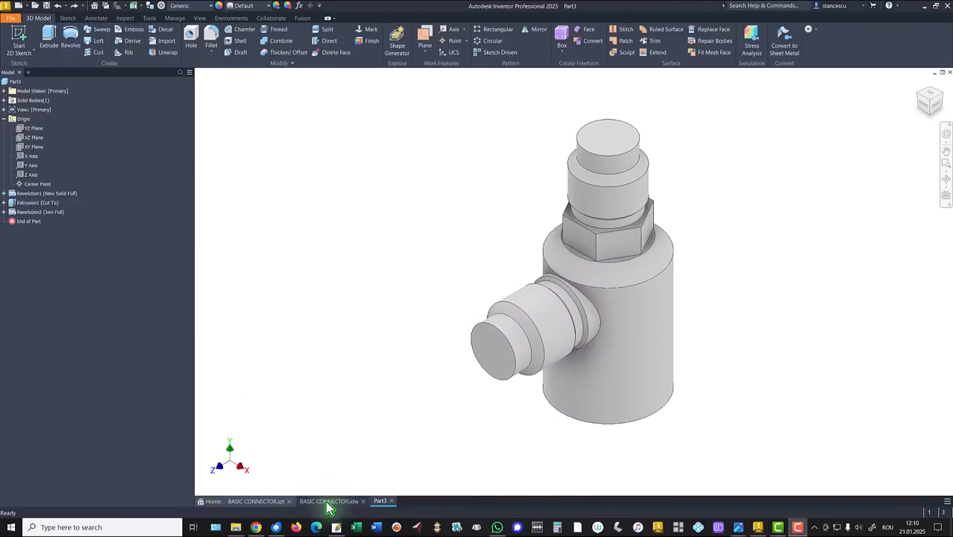
Step: Check the base flange in the BASIC CONNECTOR drawing, start a sketch on the part's XZ plane and project the body's outer circle
click(329, 501)
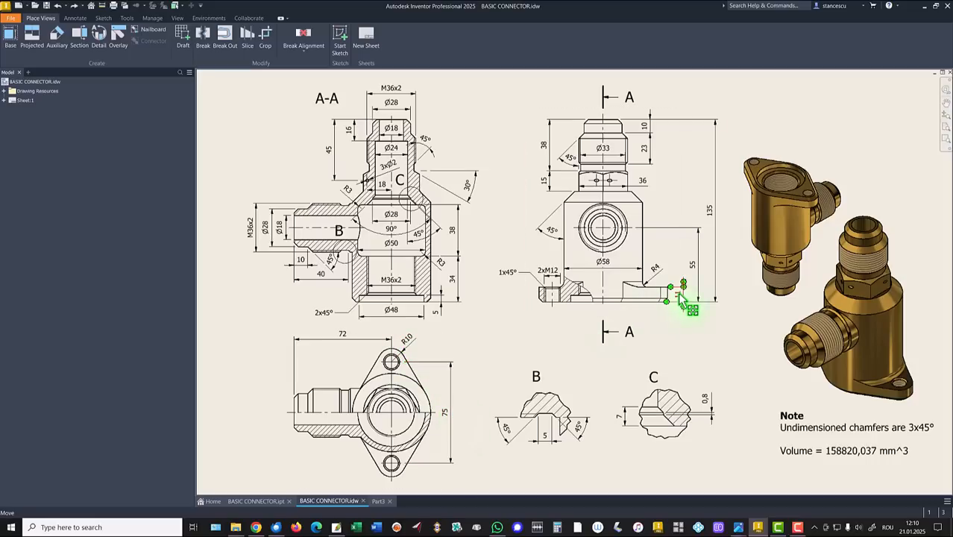
click(379, 501)
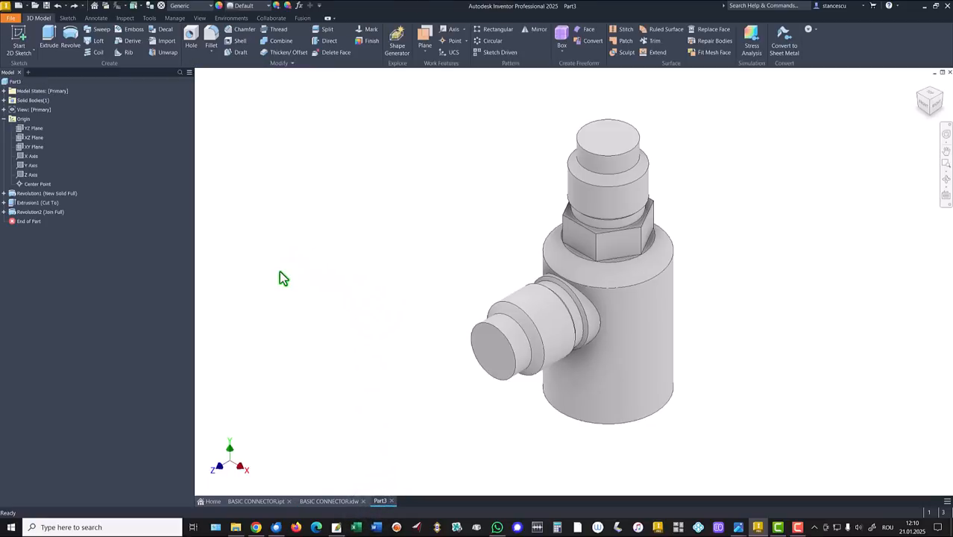
click(23, 139)
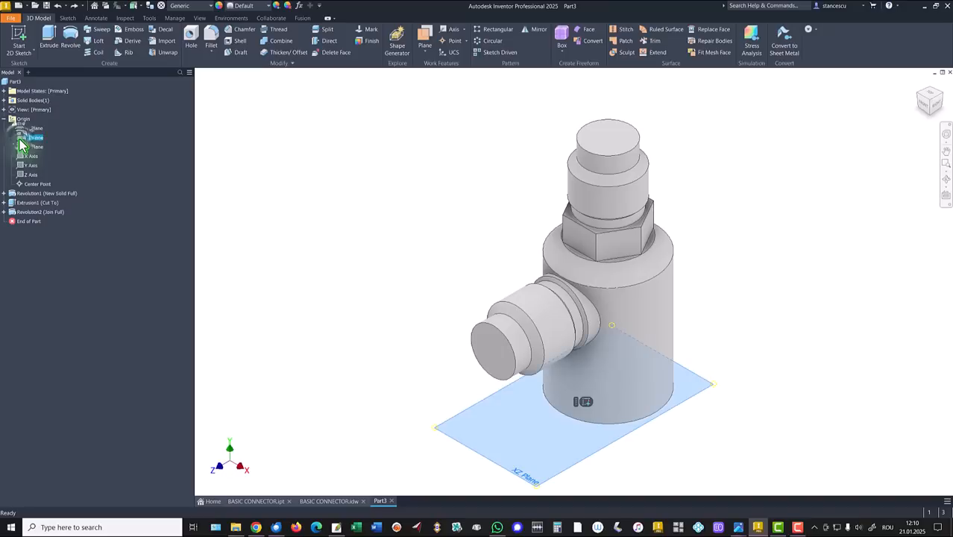
click(584, 403)
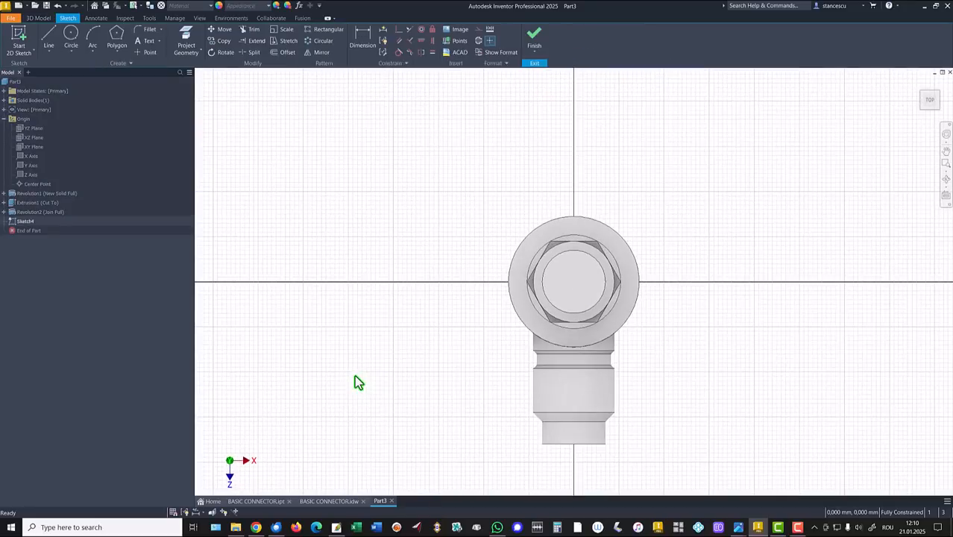
click(185, 37)
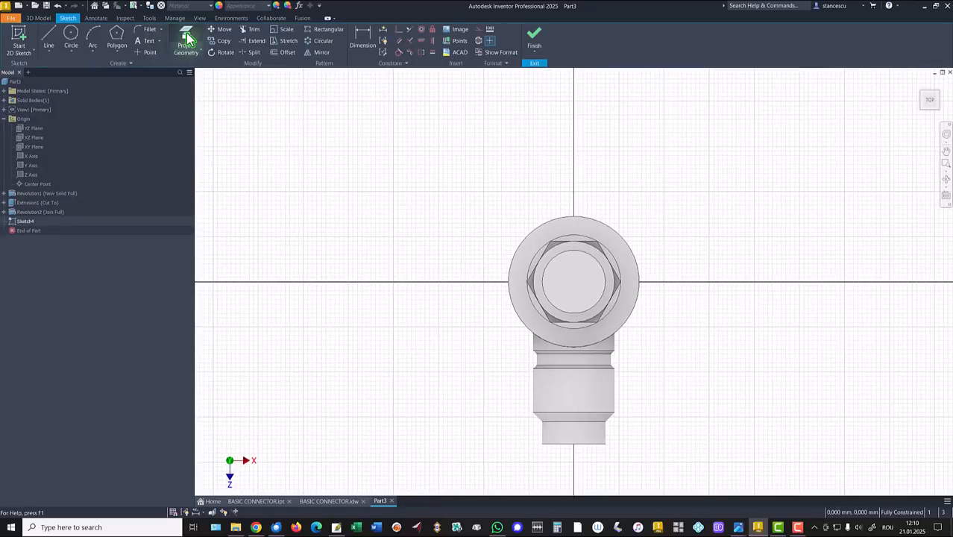
click(615, 230)
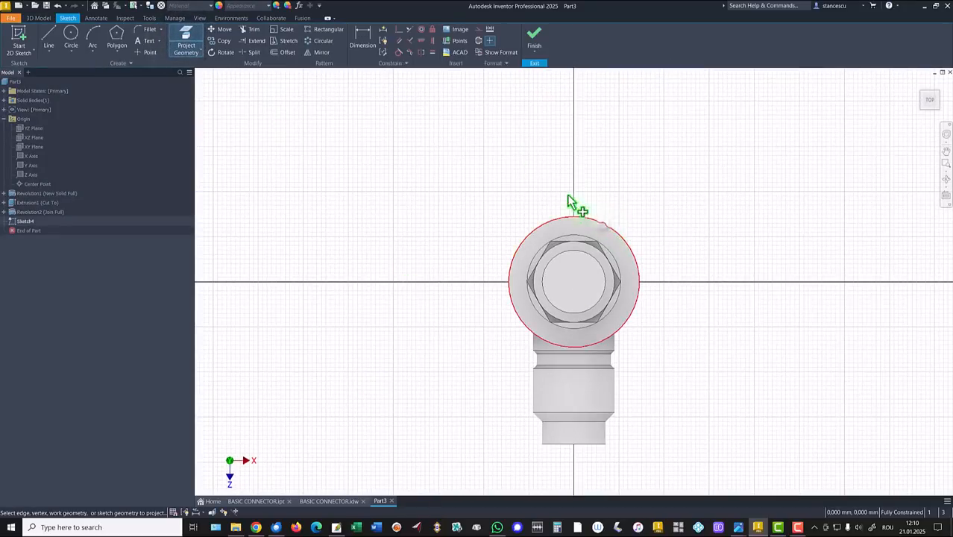
Step: Sketch one flange ear beside the body: a line tangent to the projected circle, a tangent end arc, and a line back to the circle
click(50, 35)
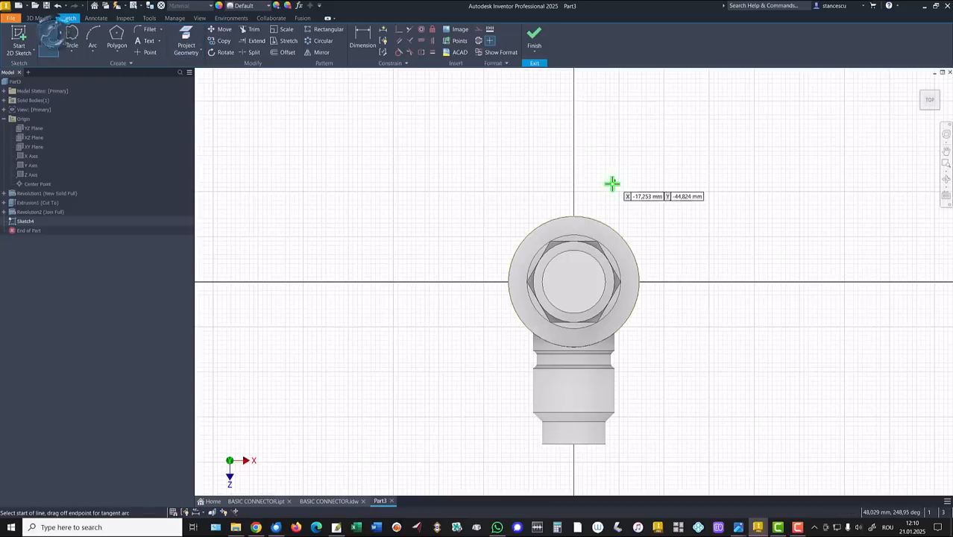
click(600, 221)
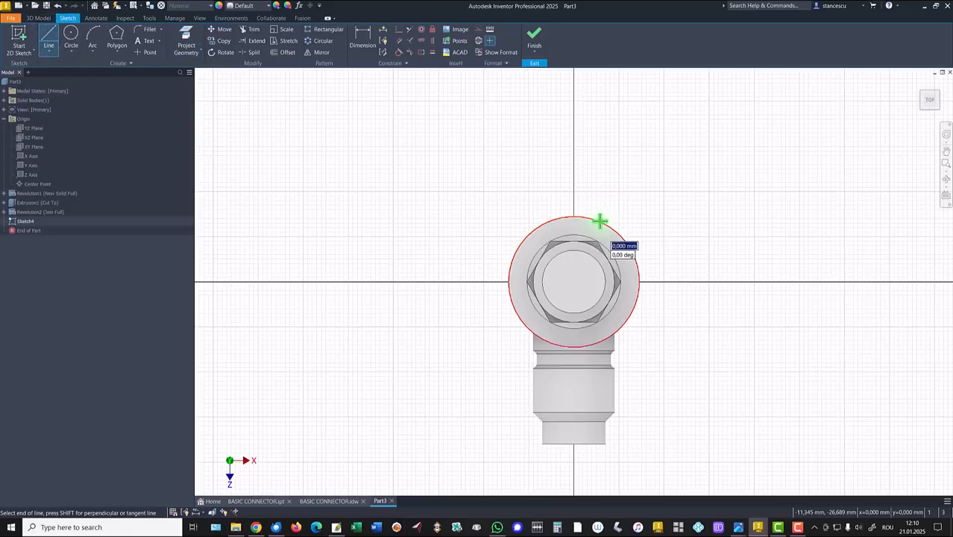
drag(600, 221, 687, 293)
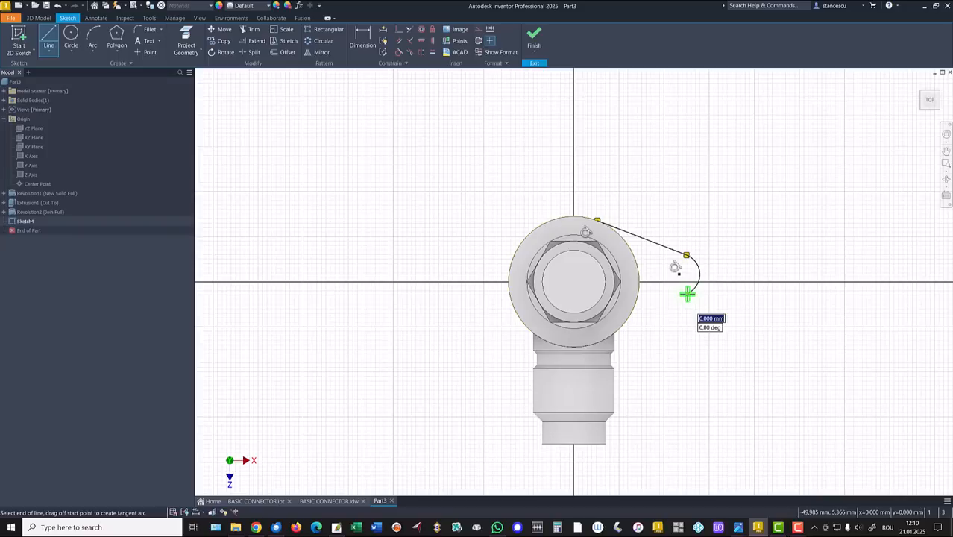
double_click(608, 338)
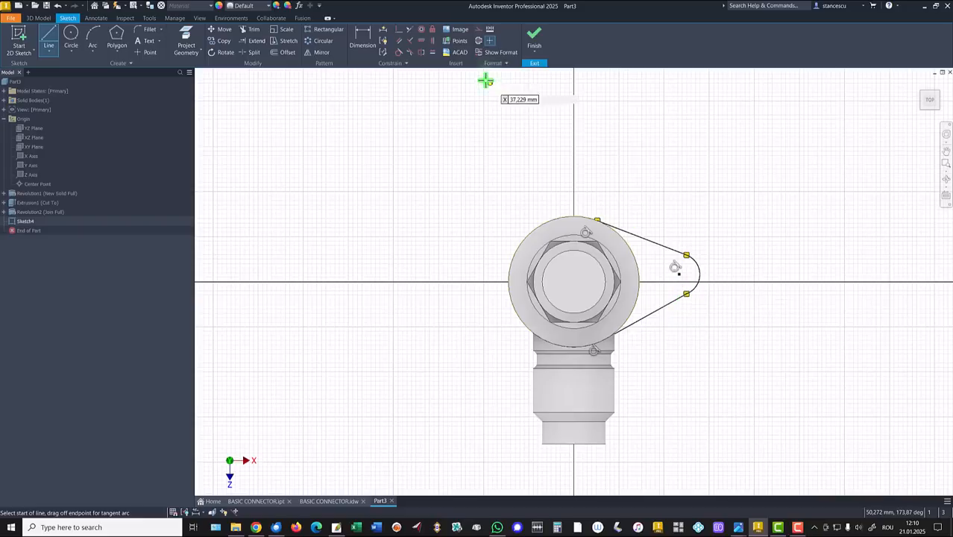
Step: Make the ear's lower line tangent to its end arc and align the arc's center horizontally with the origin
click(399, 53)
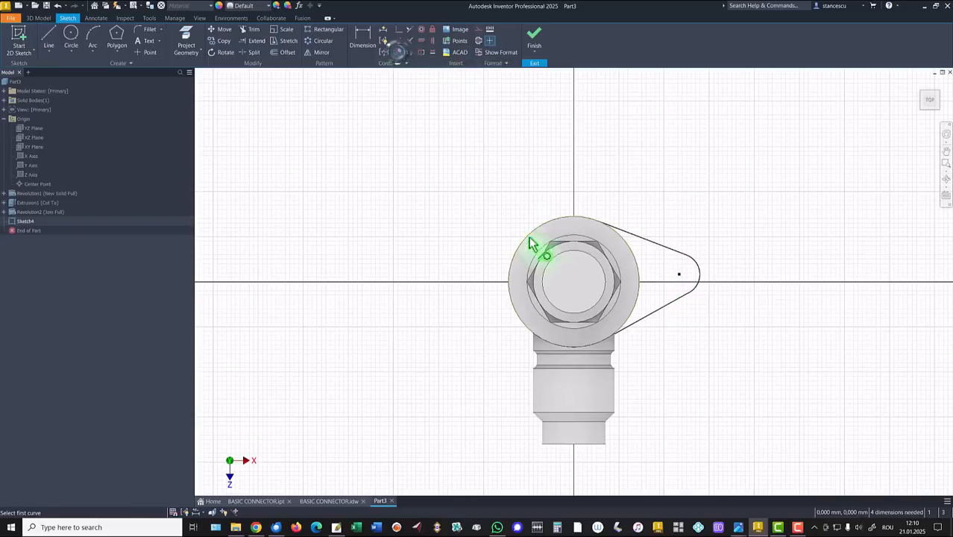
click(670, 305)
click(692, 294)
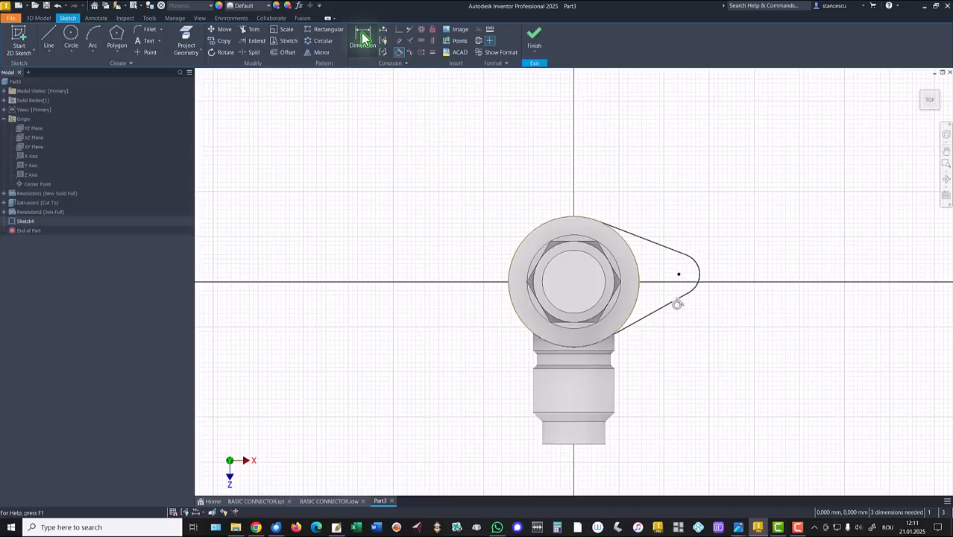
click(421, 41)
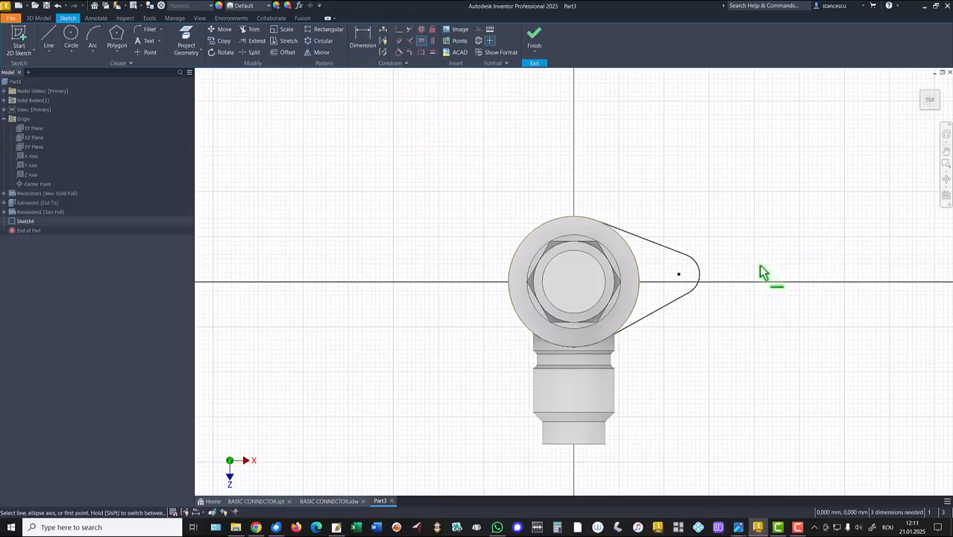
click(679, 274)
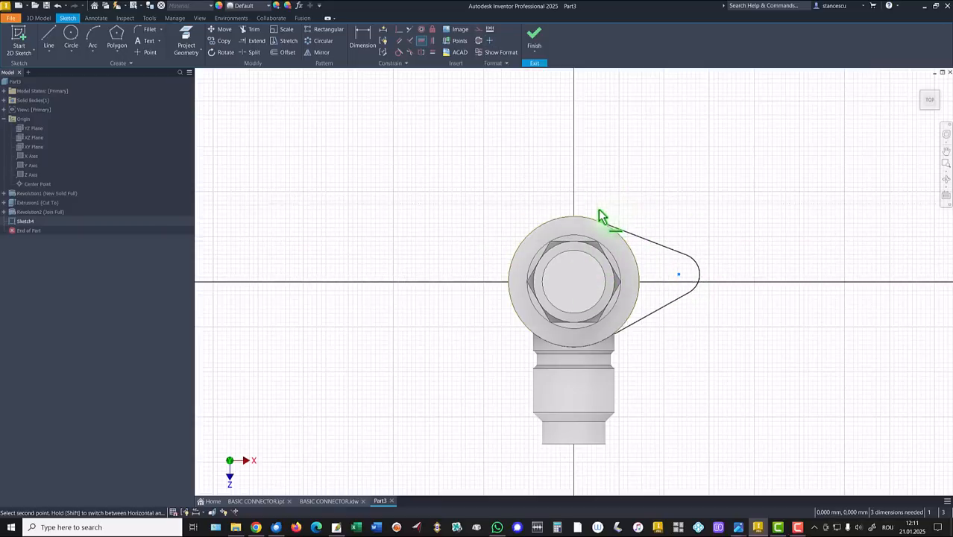
click(573, 282)
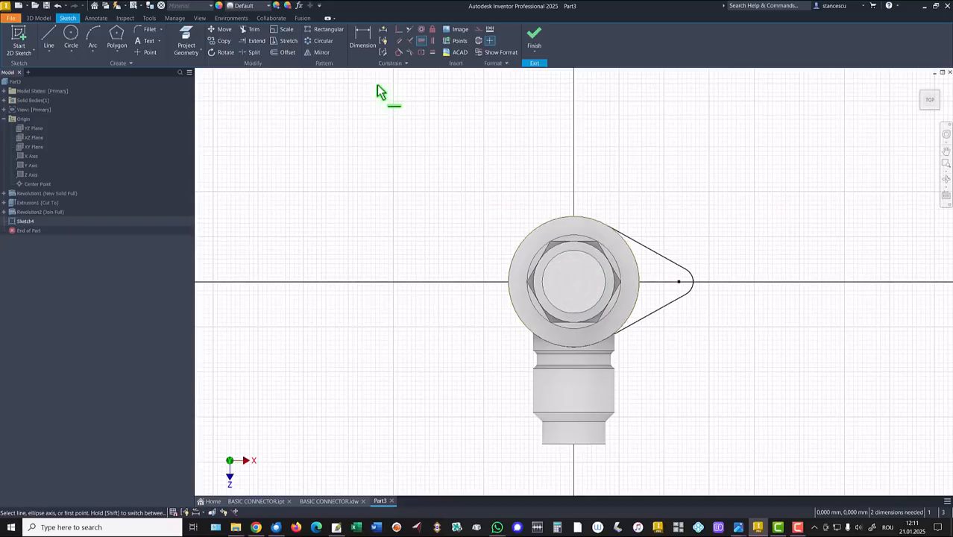
Step: Dimension the flange ear's end arc with a radius of 10 mm
click(362, 38)
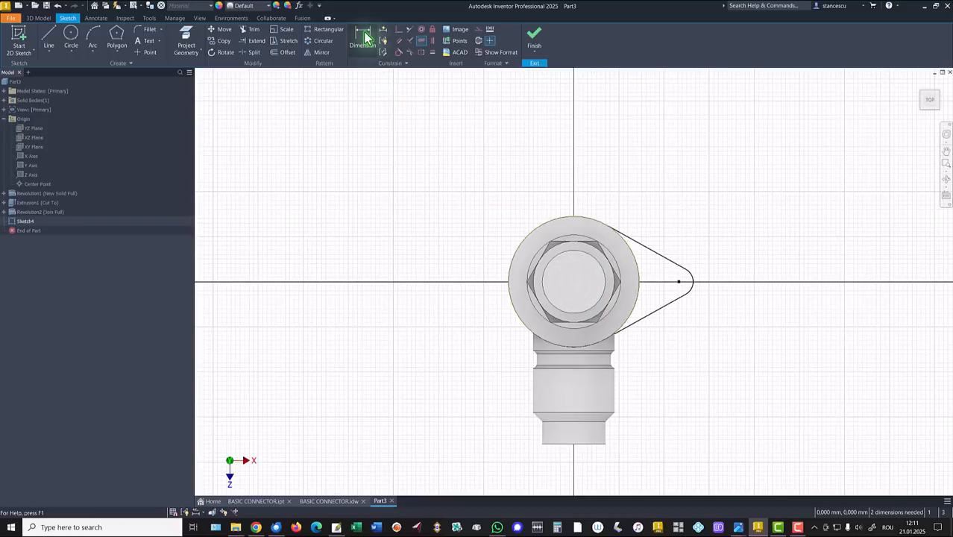
click(691, 274)
click(716, 257)
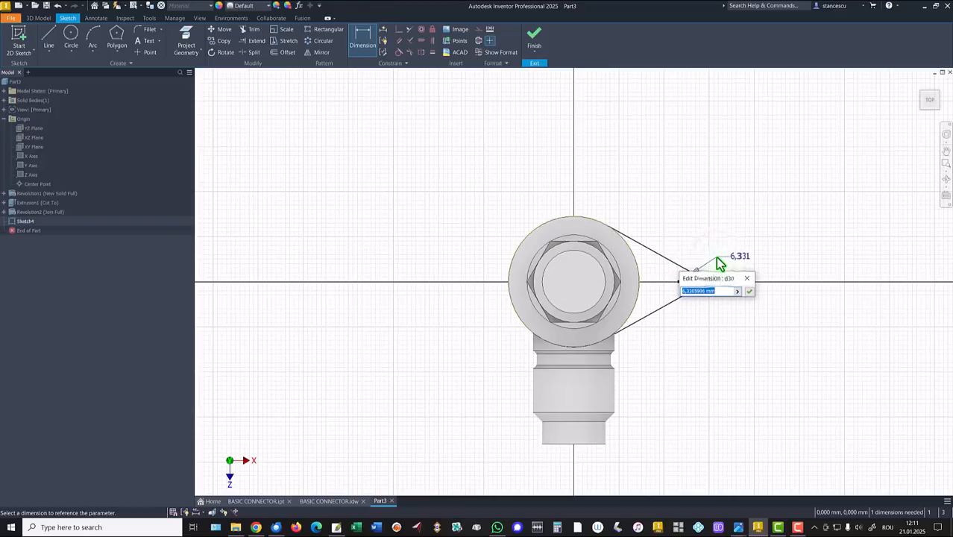
text(10)
key(Return)
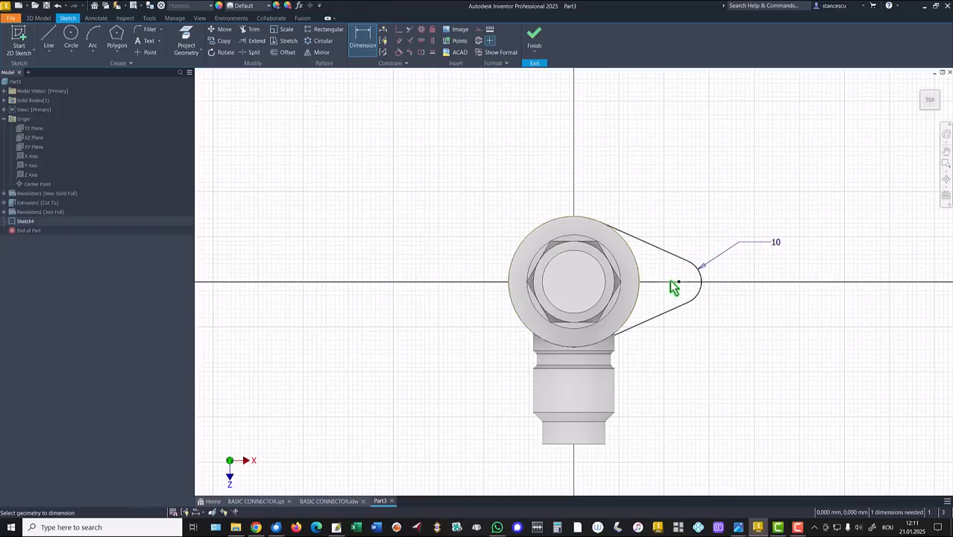
Step: Dimension the horizontal distance between the ear arc's center and the projected circle's center as 75/2 mm
click(701, 285)
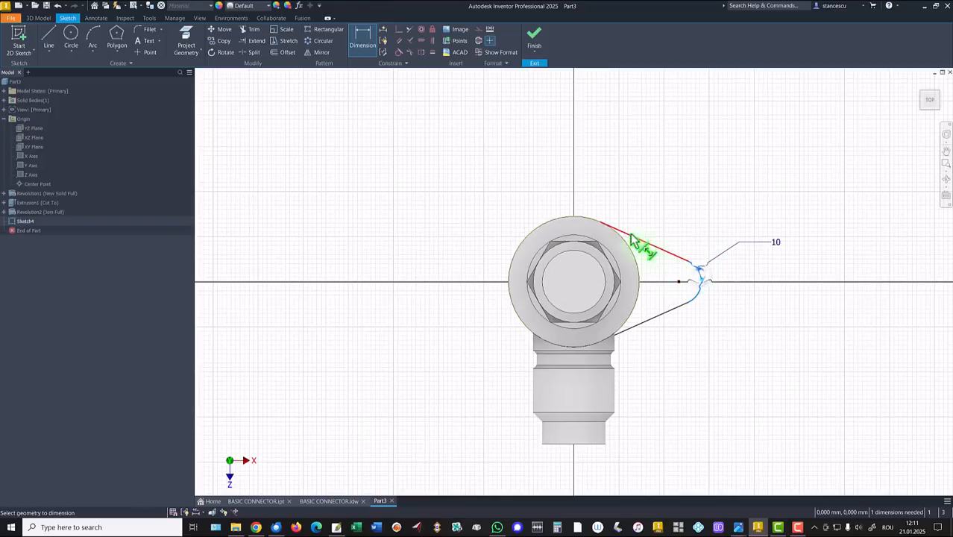
click(533, 239)
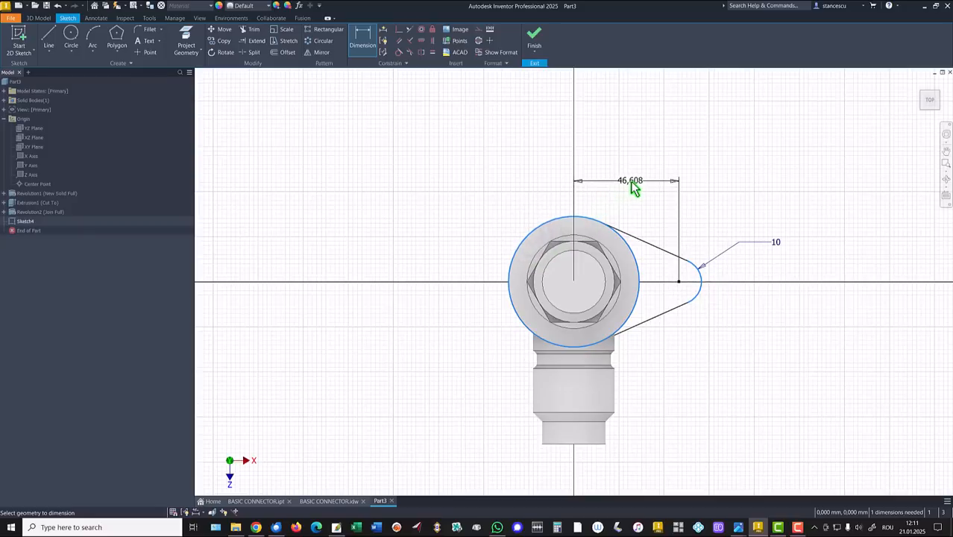
click(633, 188)
text(7)
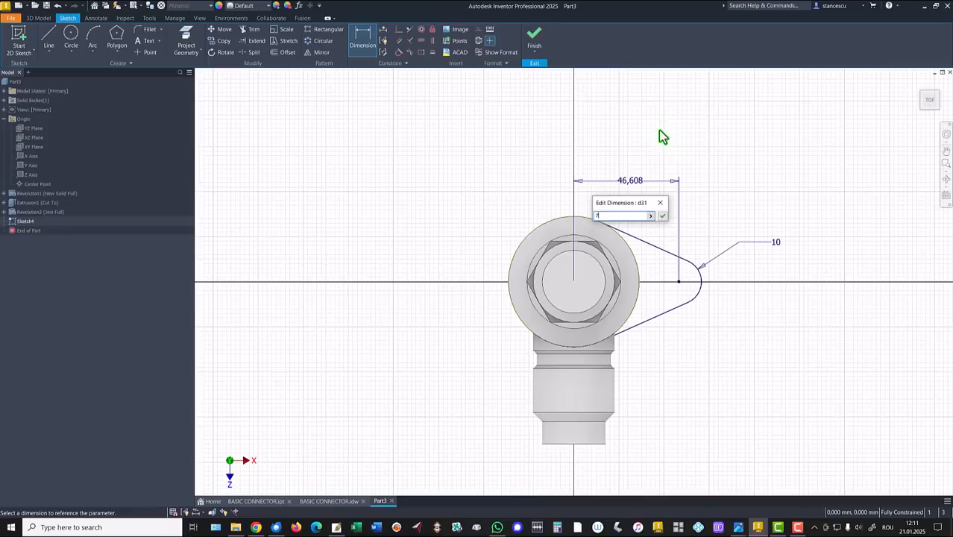
text(5/2)
key(Return)
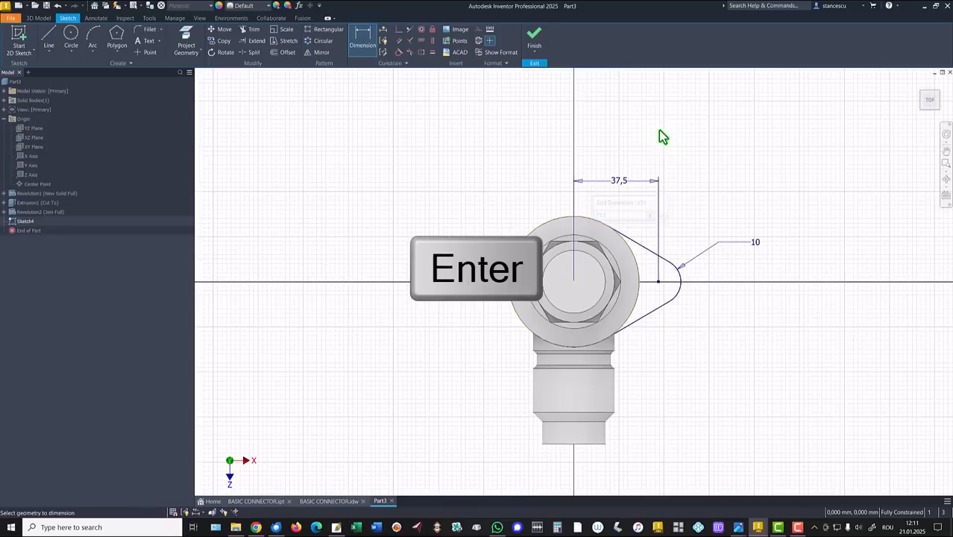
Step: Finish the sketch and extrude the ear profile 11 mm upward, joined to the body
click(536, 38)
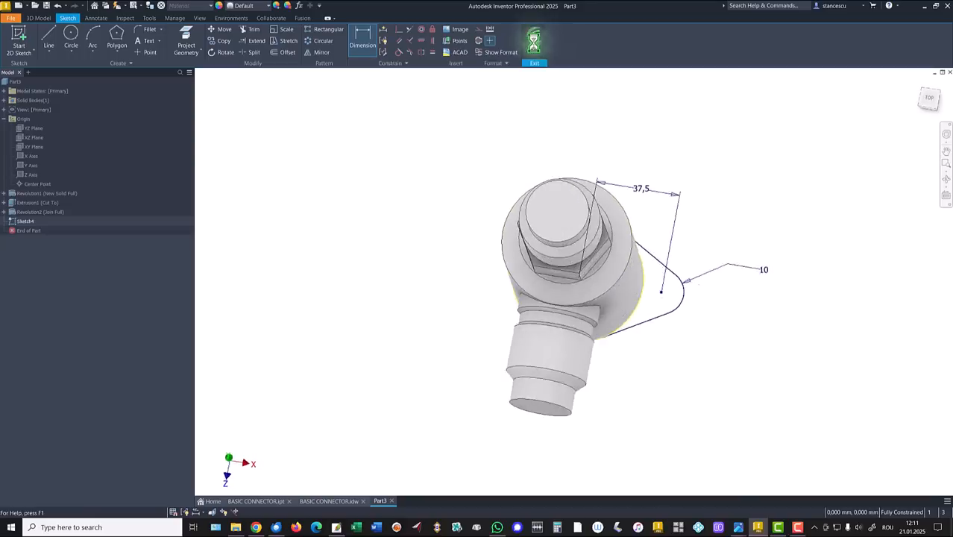
click(49, 39)
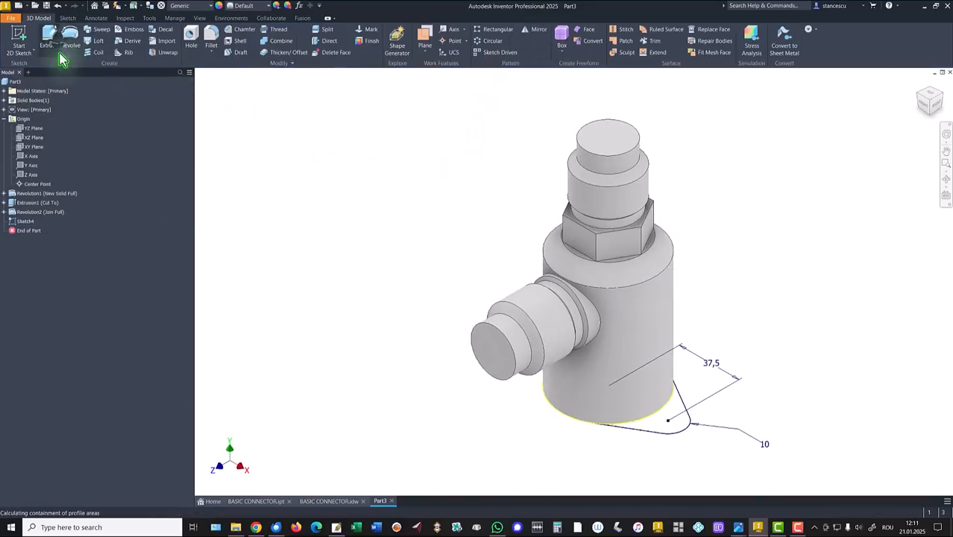
click(659, 431)
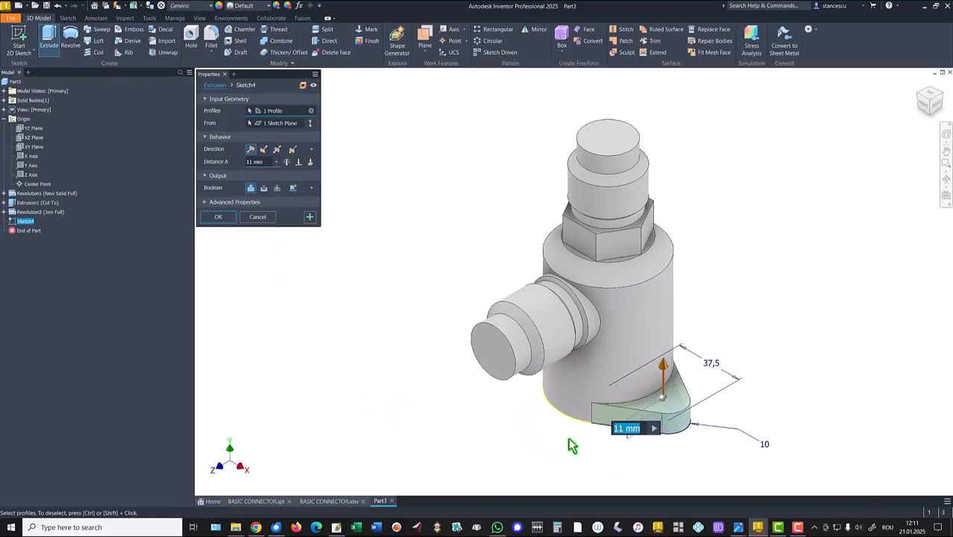
click(218, 217)
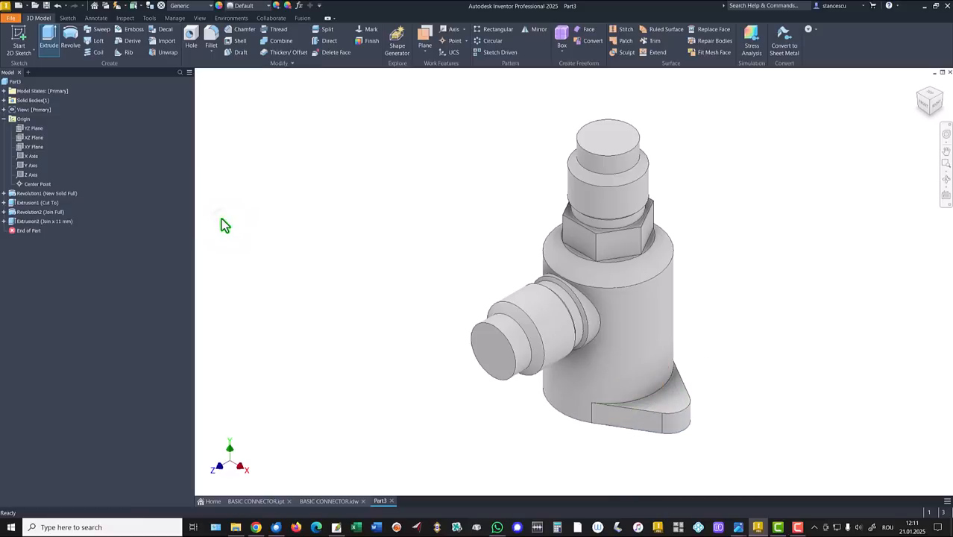
Step: Mirror the extruded flange ear about the YZ plane and restore the home view
click(535, 30)
click(52, 222)
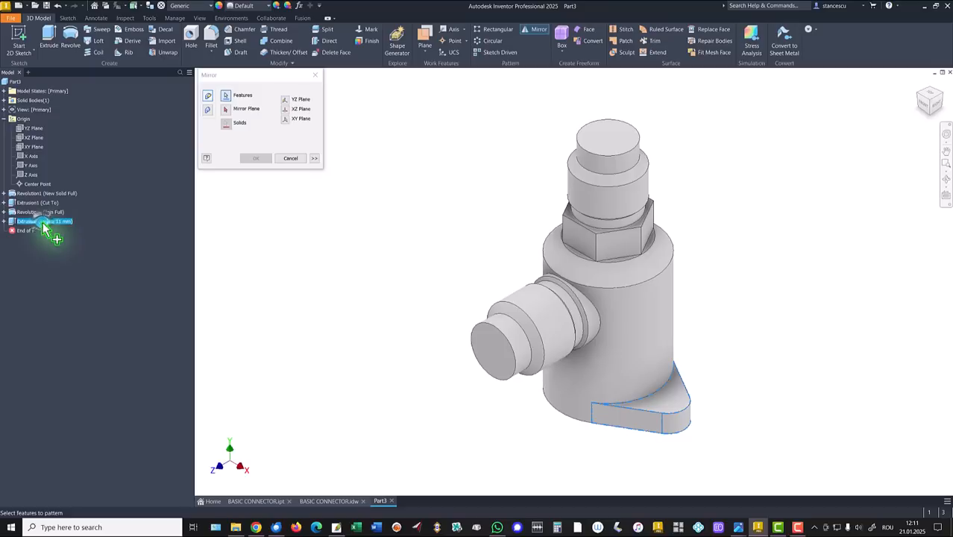
click(226, 111)
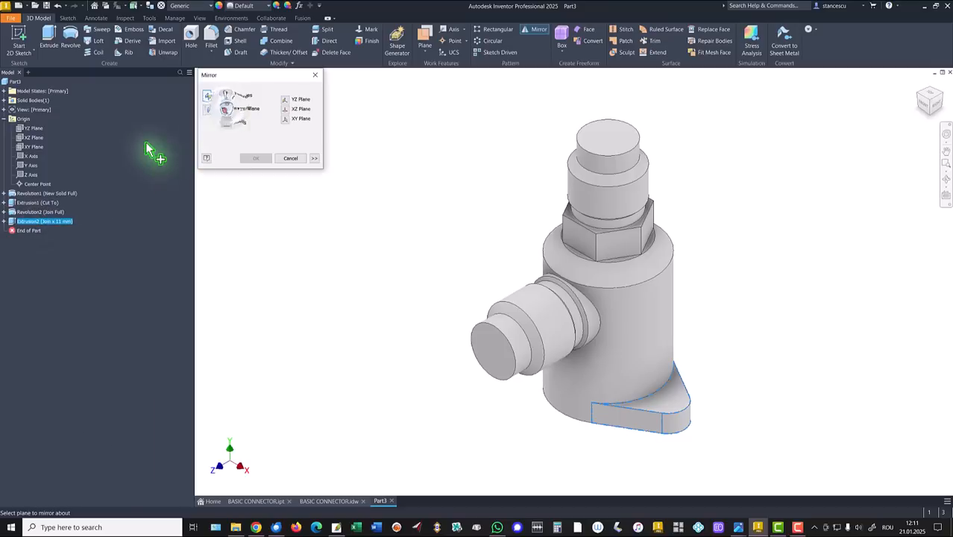
click(33, 129)
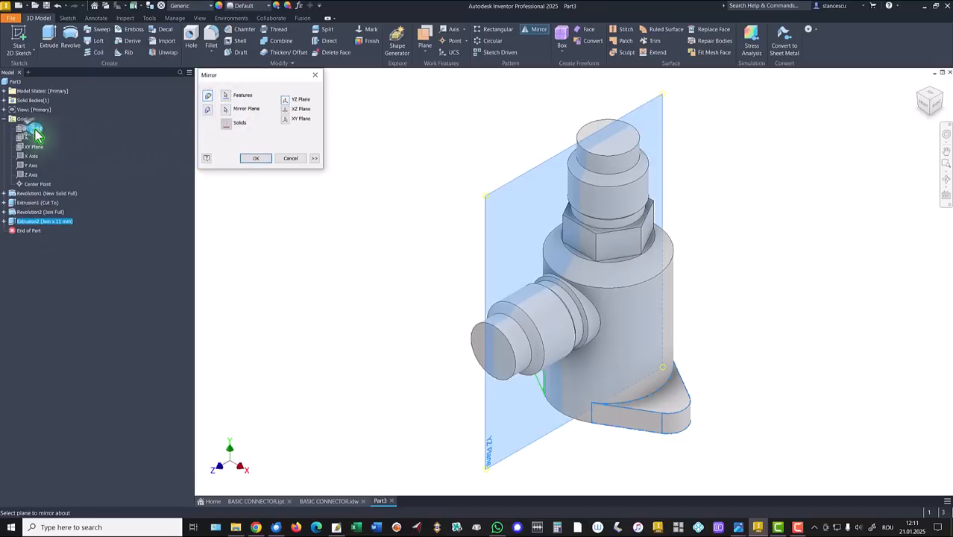
click(256, 159)
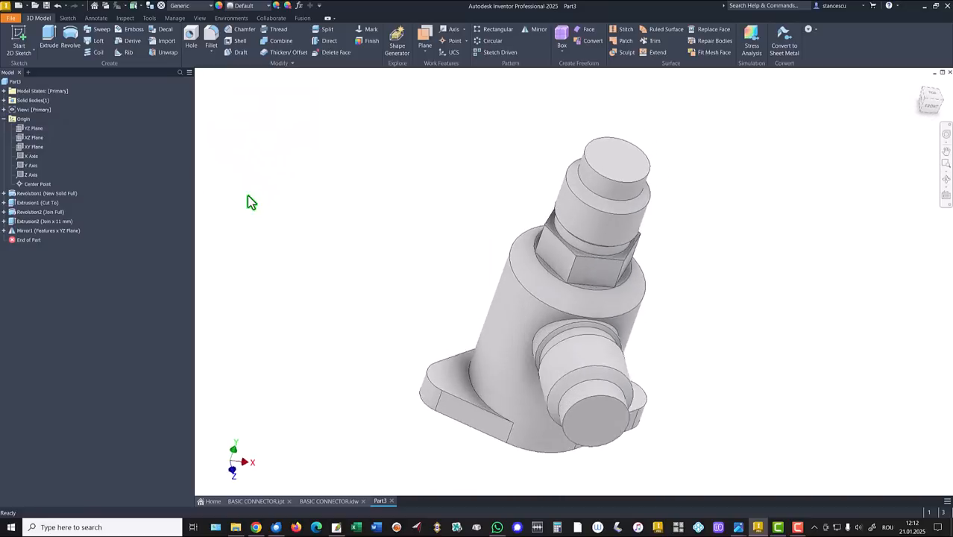
key(F6)
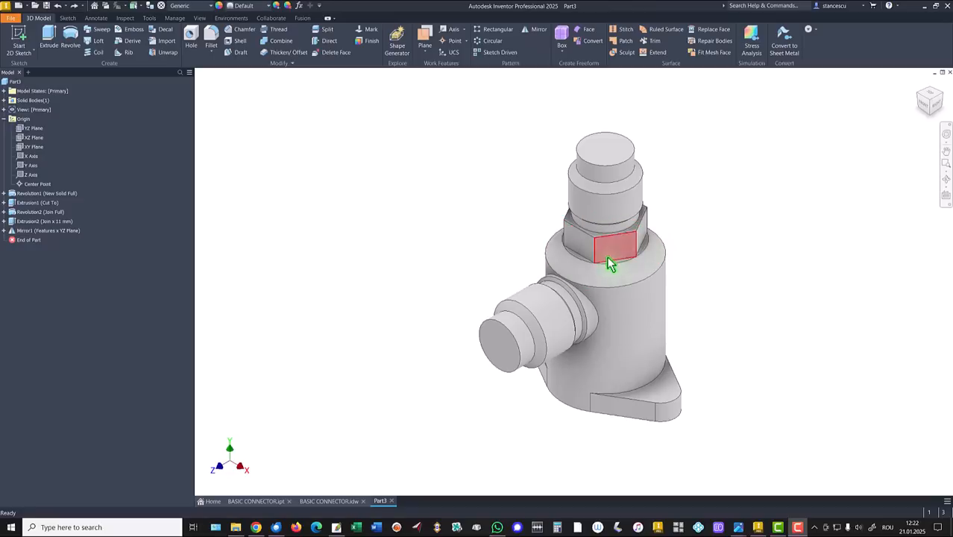
Step: Check the hexagon's orientation in BASIC CONNECTOR.ipt and reopen the part's hexagon sketch for editing with sliced graphics
click(270, 502)
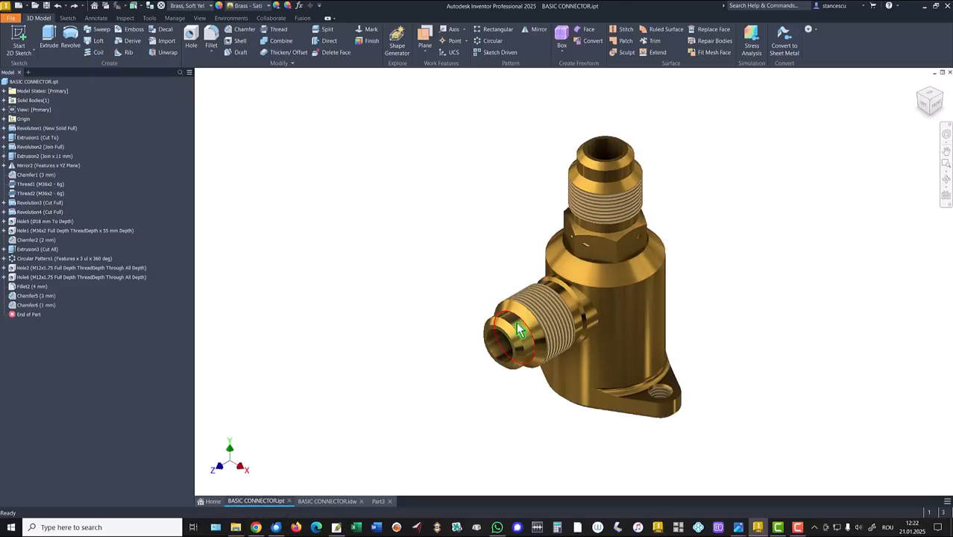
click(379, 500)
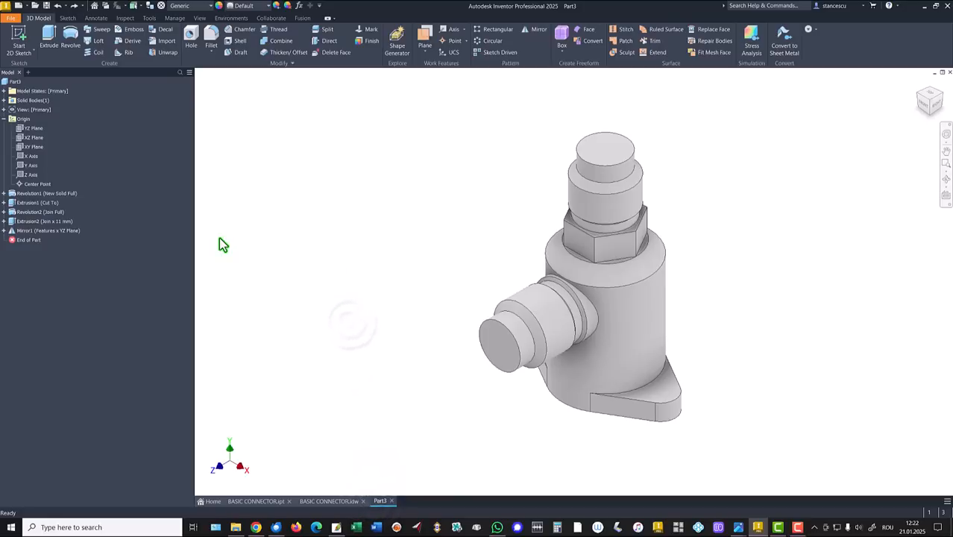
click(4, 203)
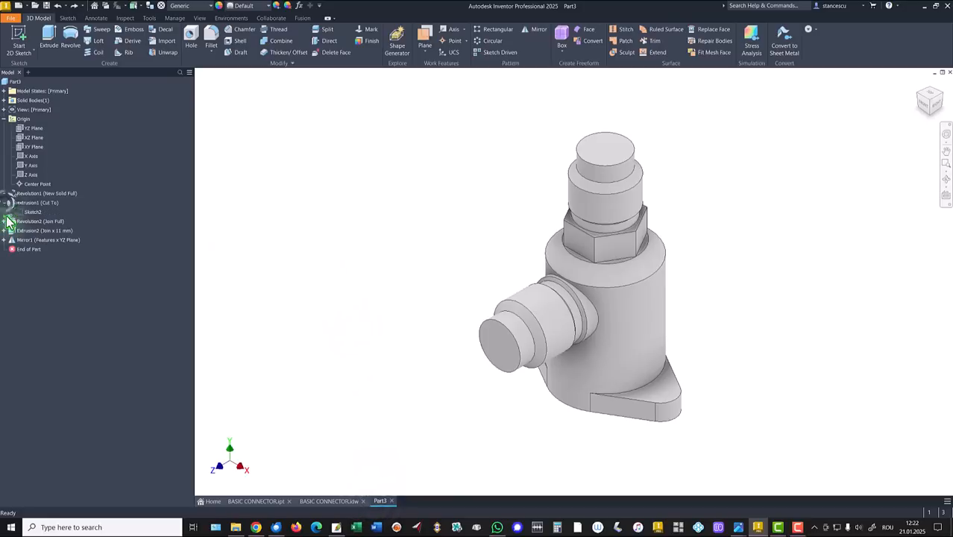
double_click(24, 212)
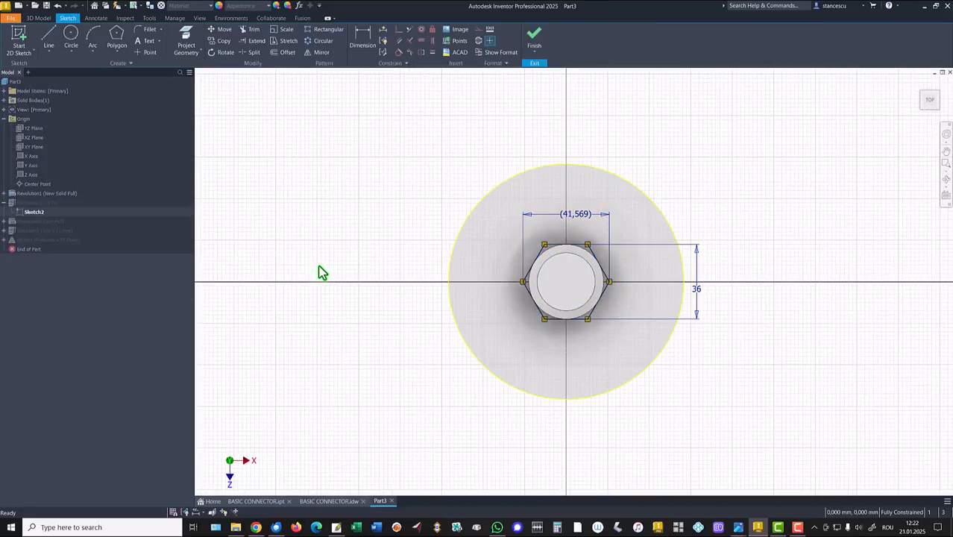
key(F7)
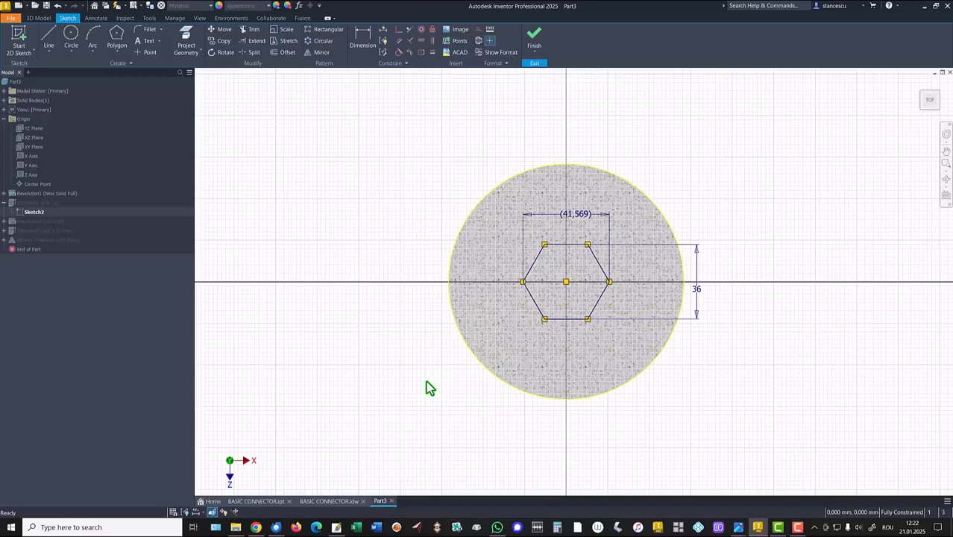
key(Home)
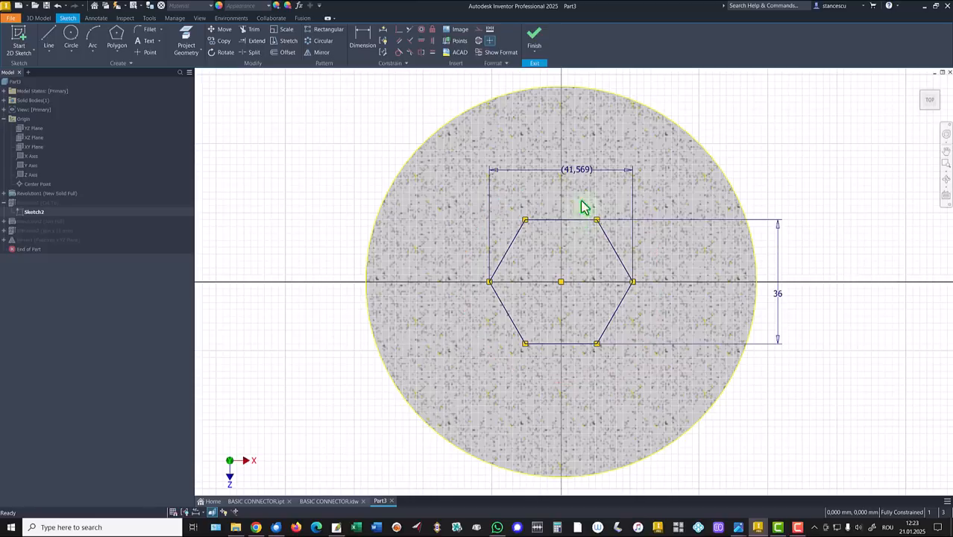
Step: Show all sketch constraints, delete the horizontal constraint between the hexagon's center and its corner, and hide the constraints again
right_click(663, 191)
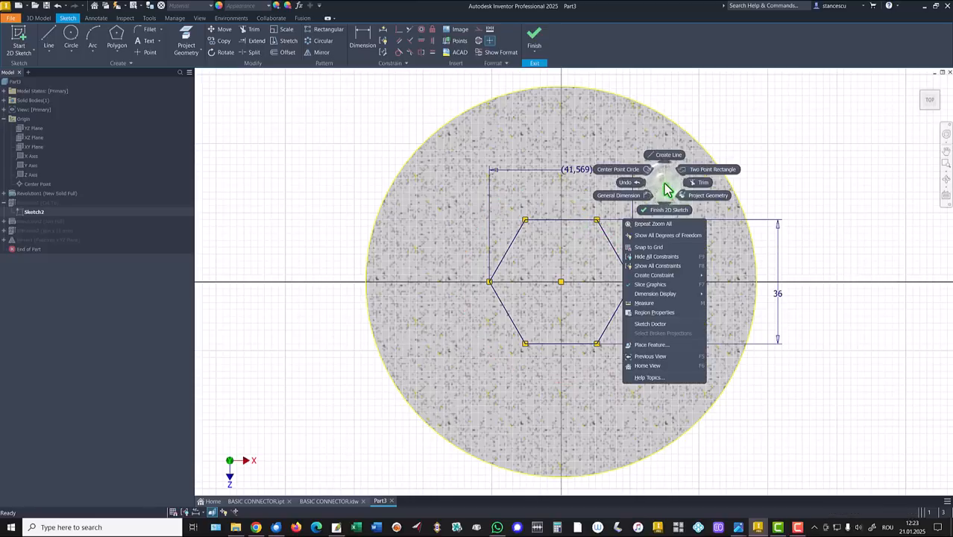
click(657, 266)
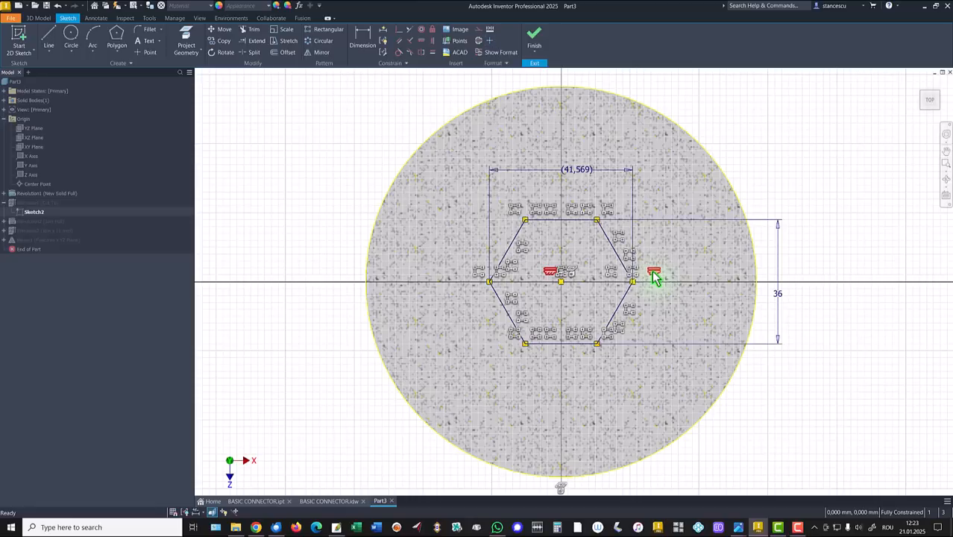
key(Delete)
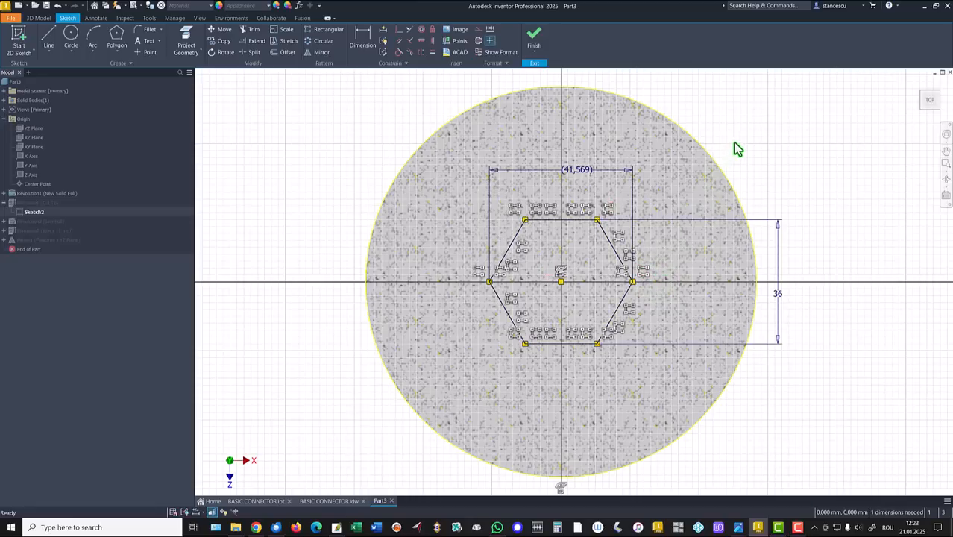
right_click(672, 196)
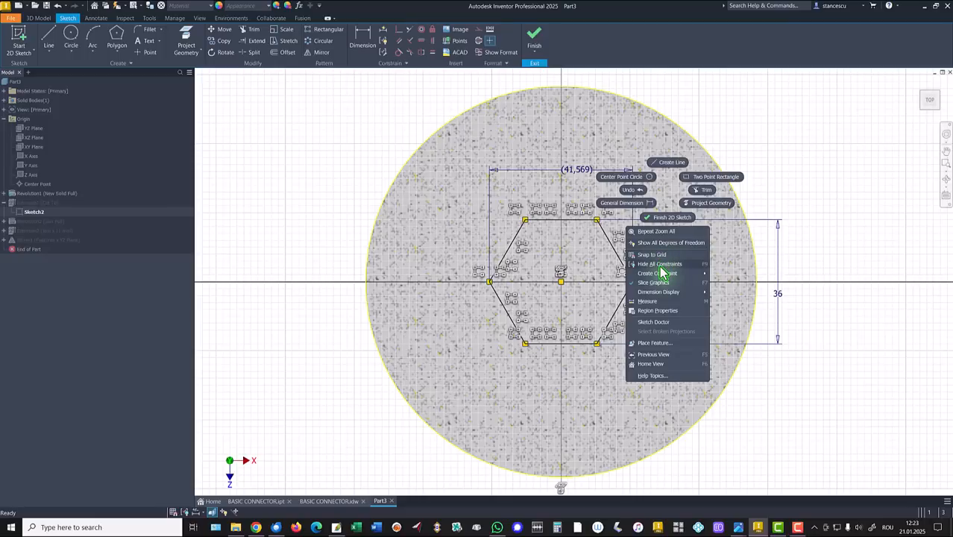
click(659, 265)
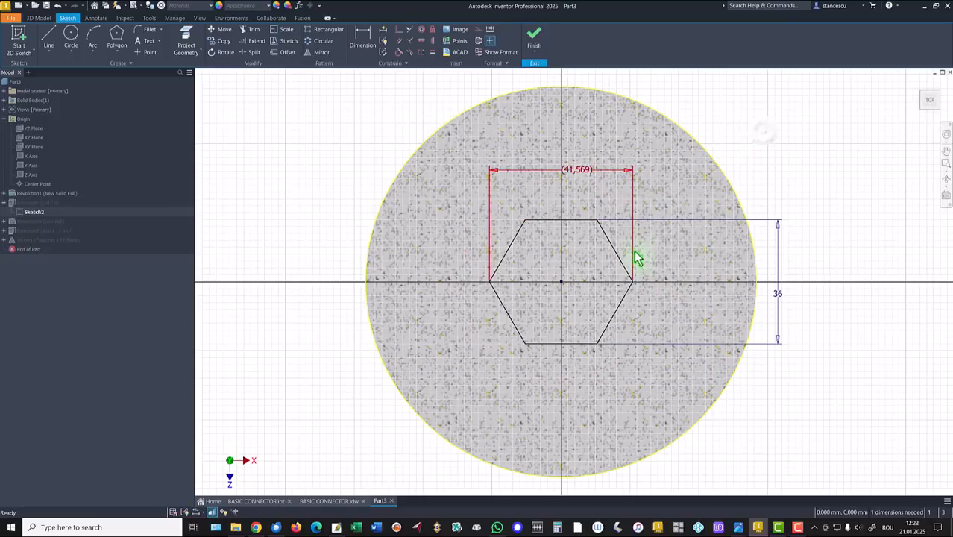
Step: Rotate the hexagon by its corner, constrain one of its sides vertical and finish the sketch
drag(634, 284, 626, 250)
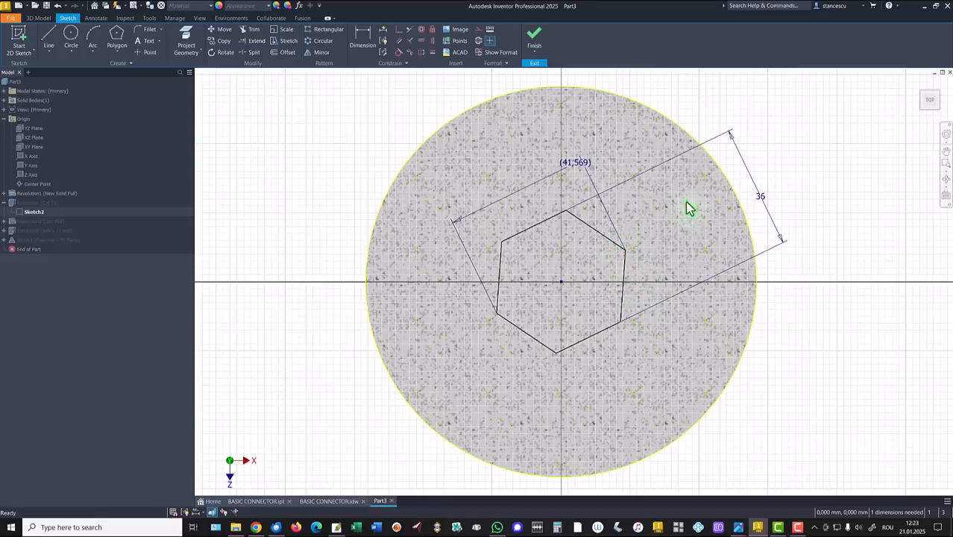
click(432, 41)
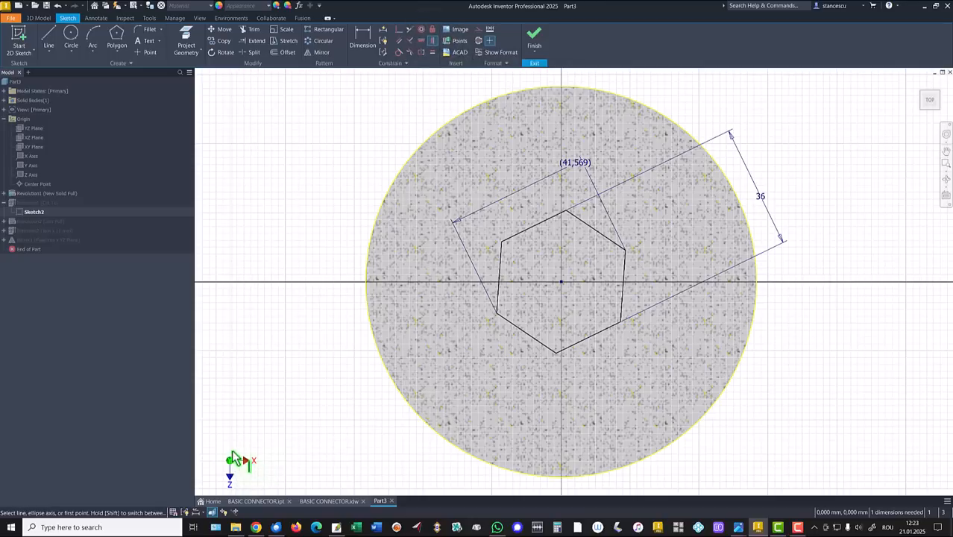
click(625, 270)
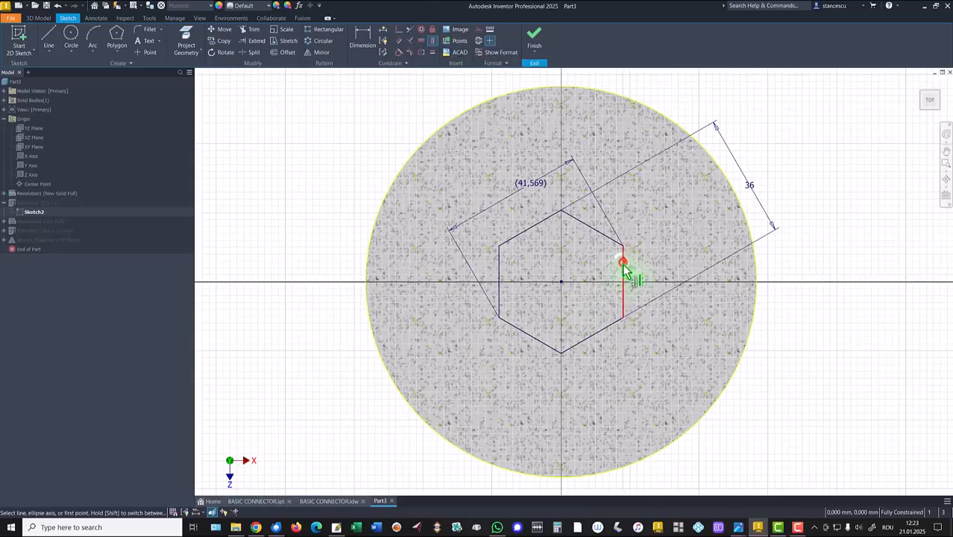
click(534, 43)
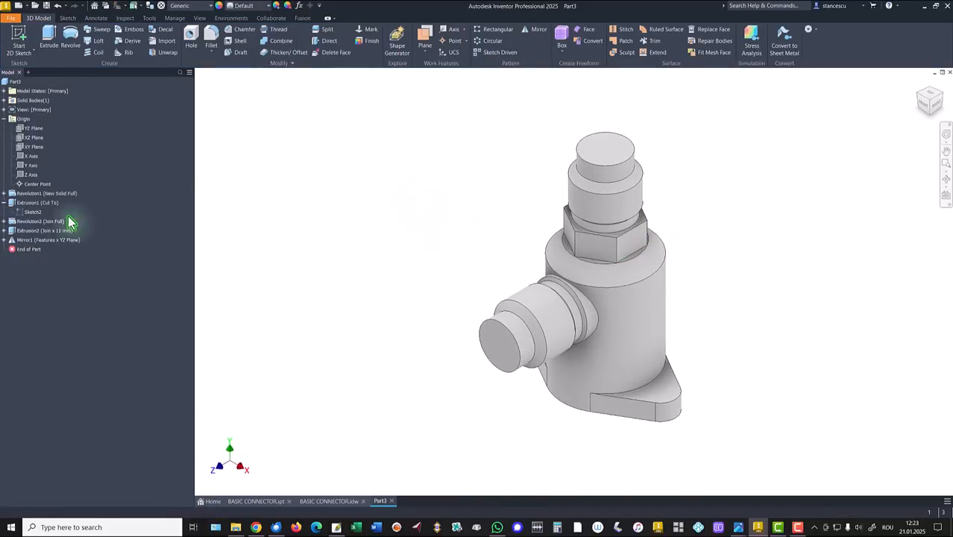
click(3, 203)
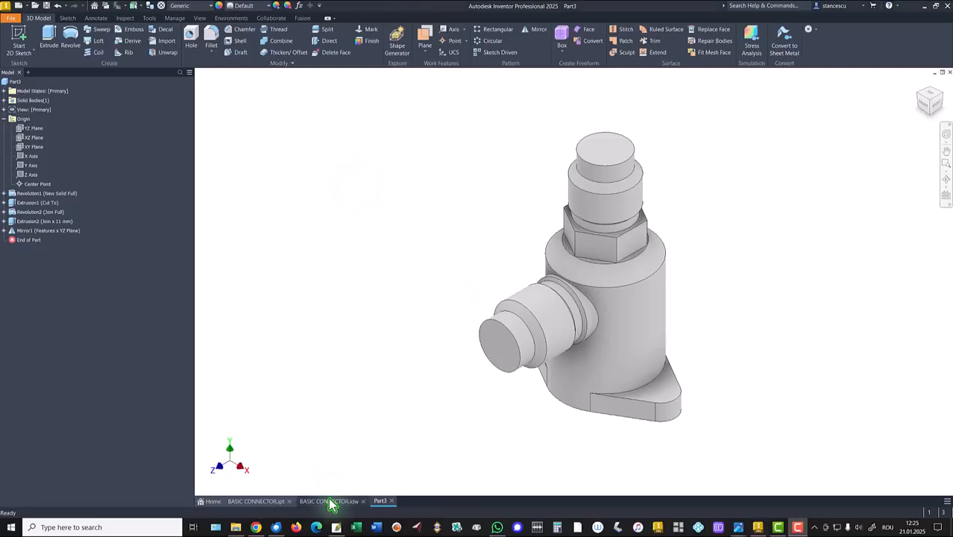
Step: Check the chamfer angle at the hexagon's upper edge in section A-A of the BASIC CONNECTOR drawing
click(330, 502)
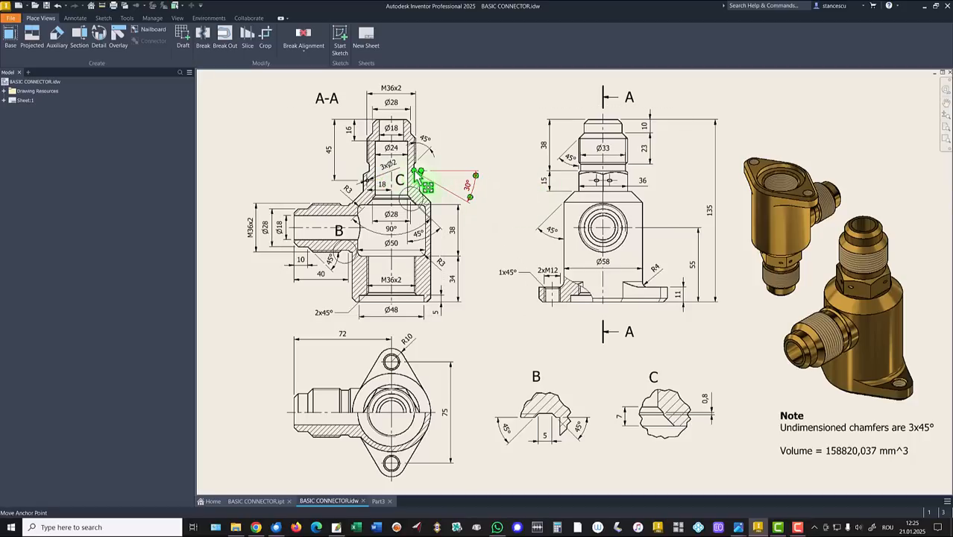
scroll(418, 173, up, 5)
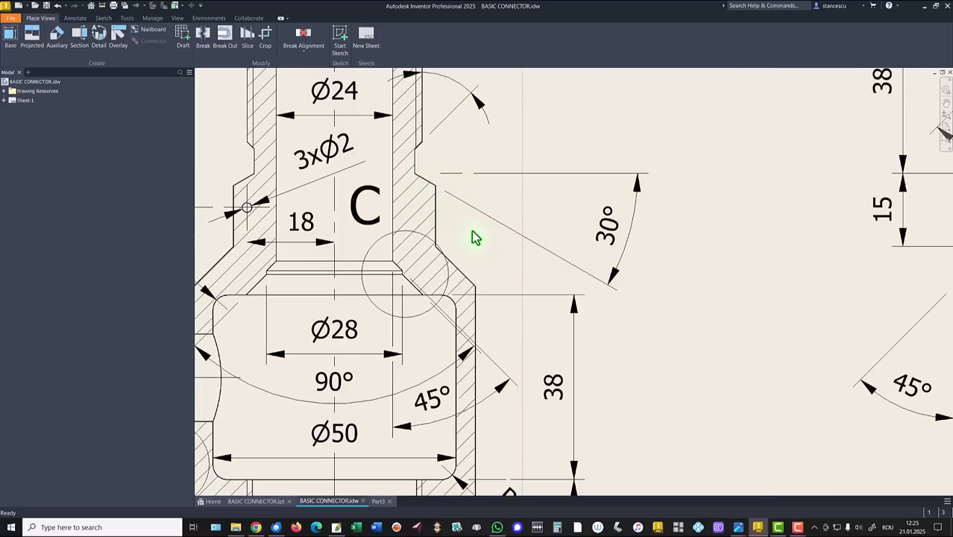
key(Home)
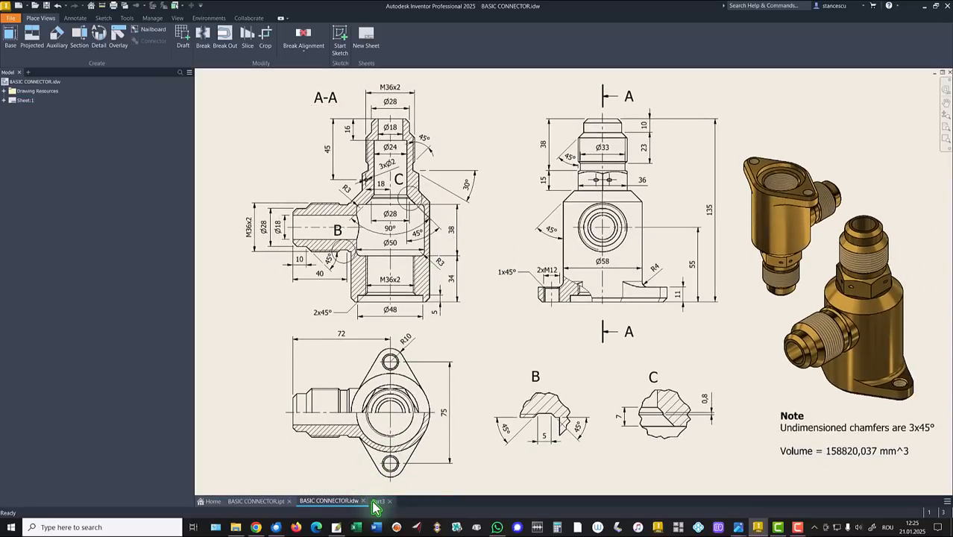
Step: In Part3, start a new sketch on the YZ plane and slice the graphics at the sketch plane
click(377, 502)
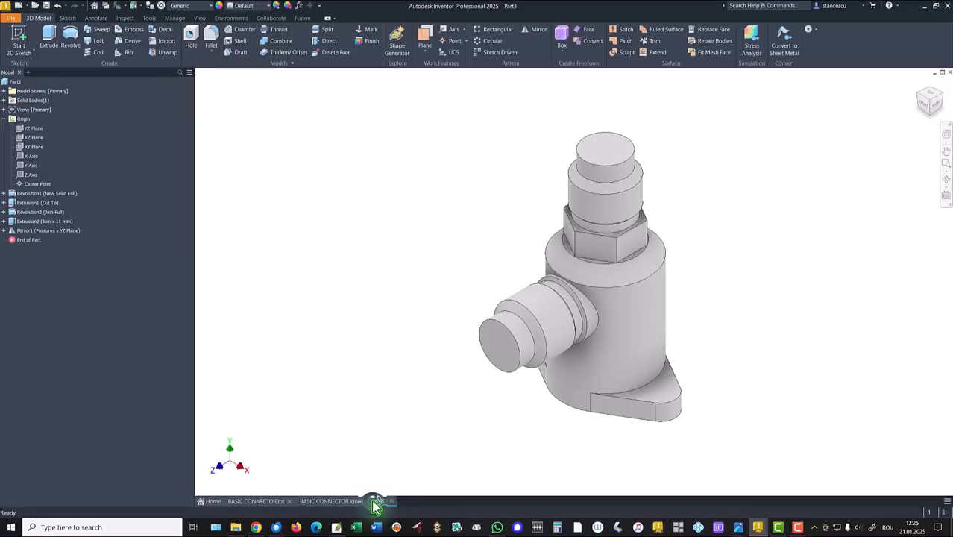
click(31, 148)
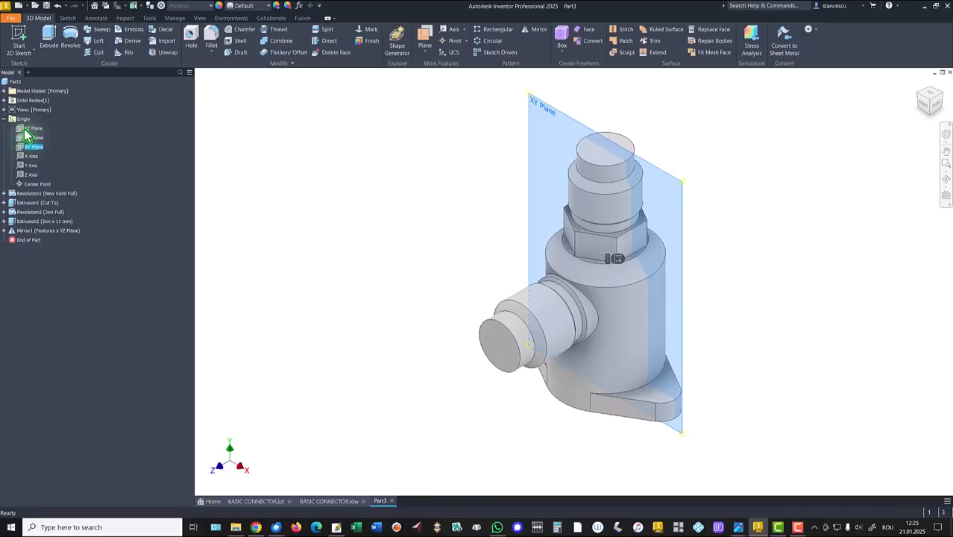
click(29, 129)
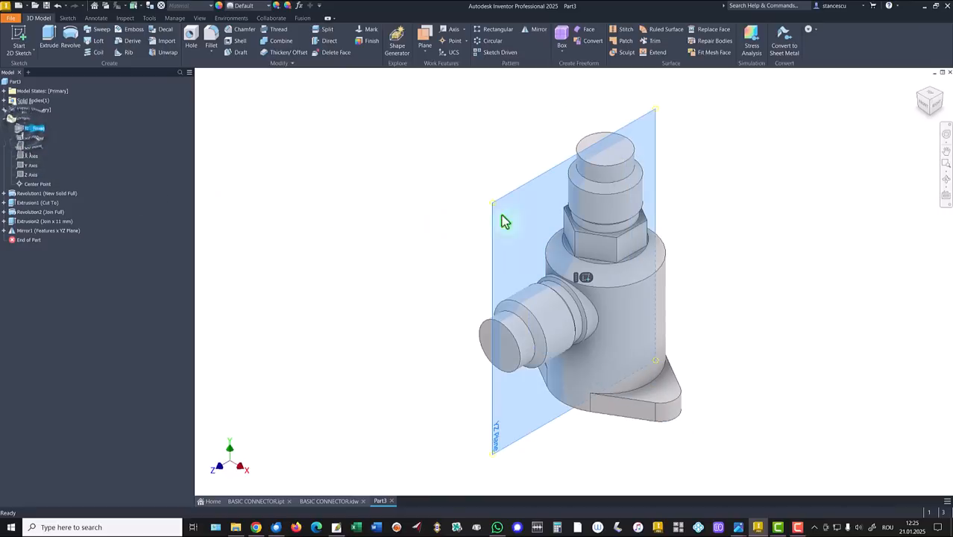
click(586, 278)
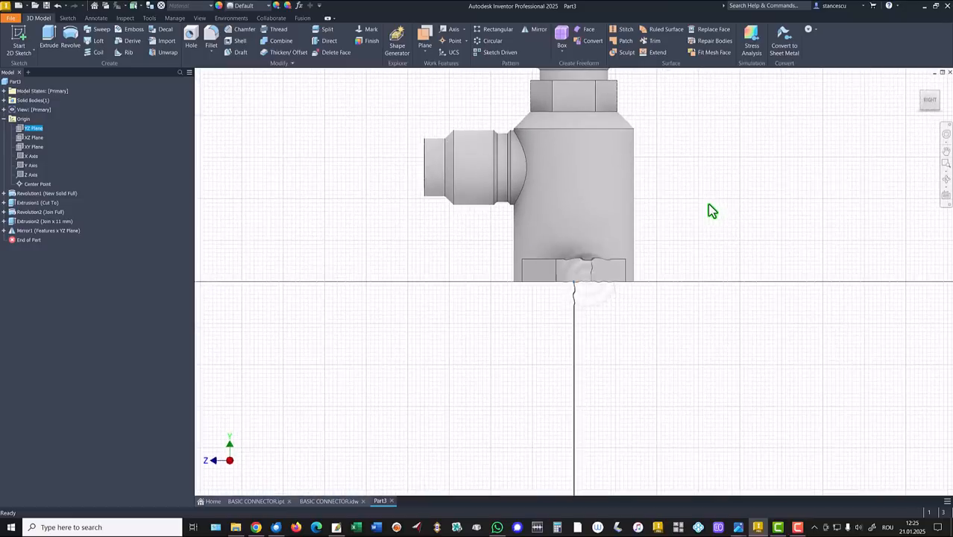
key(F7)
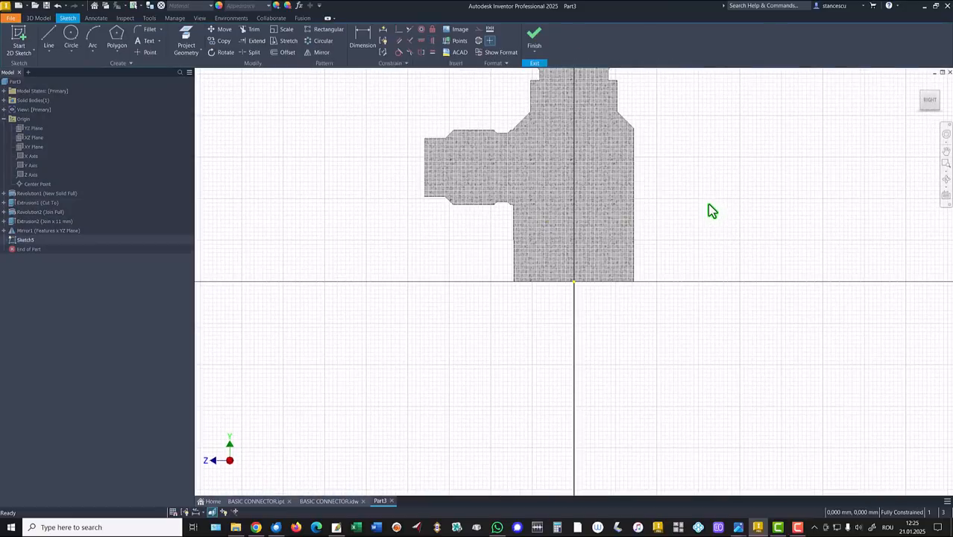
key(Home)
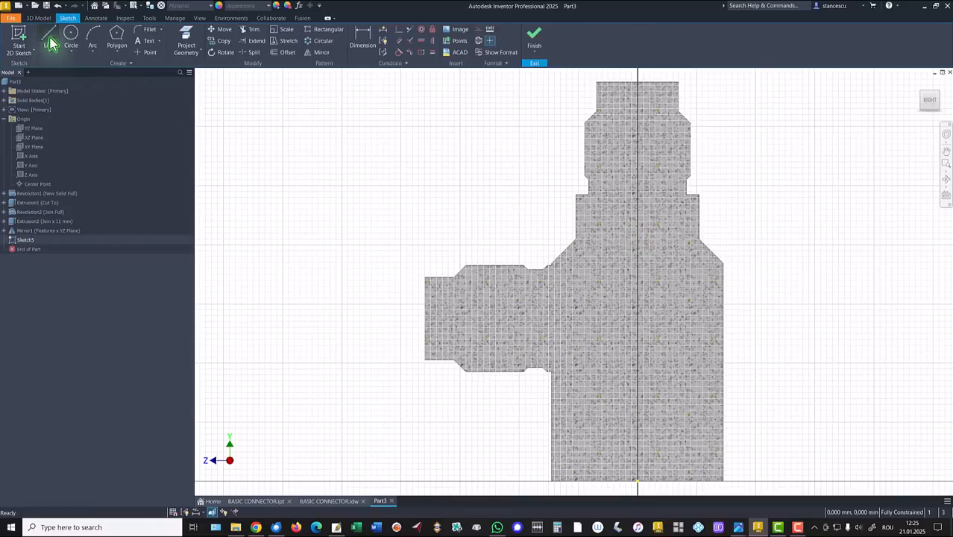
Step: Project the hexagon's upper edge and side face into the sketch, and delete the surplus projected lower and inner vertical lines
click(186, 41)
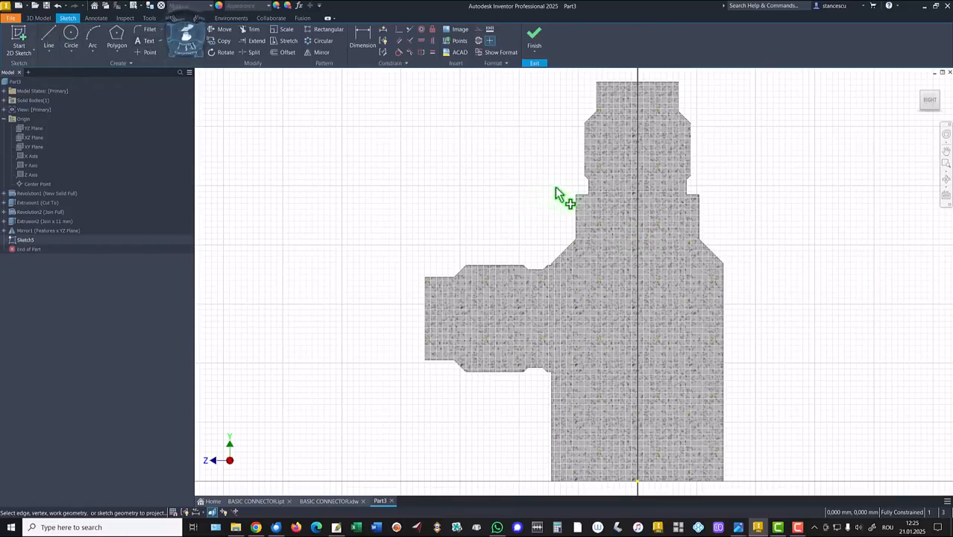
click(581, 194)
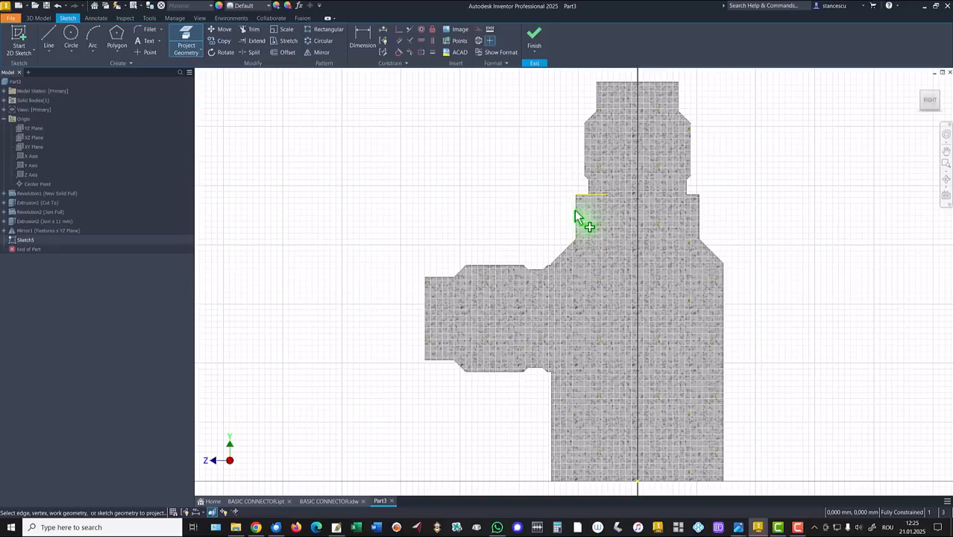
click(584, 220)
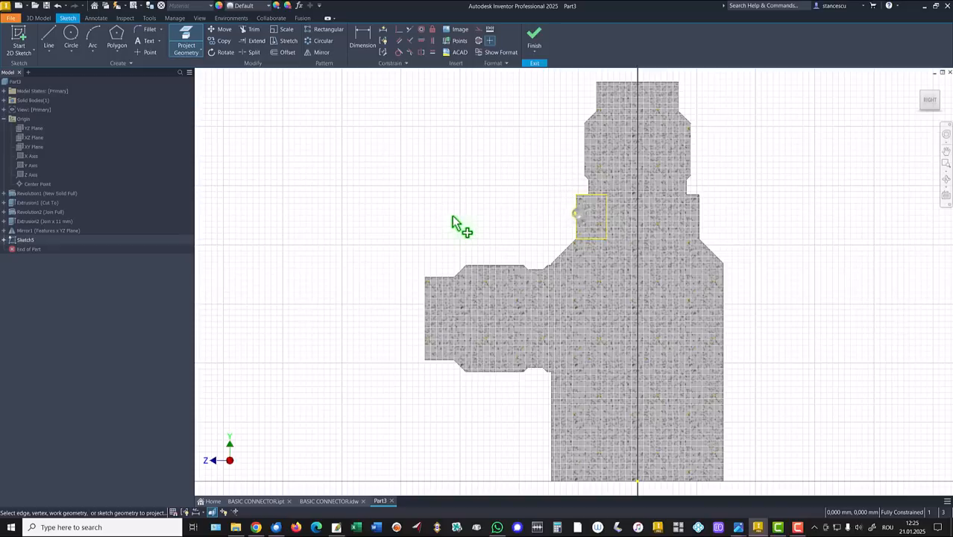
key(Escape)
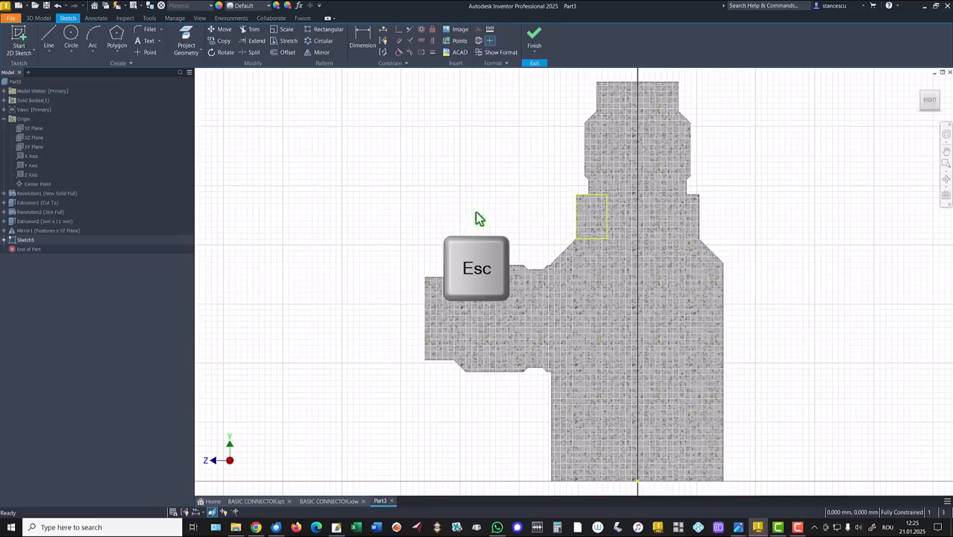
drag(594, 250, 591, 251)
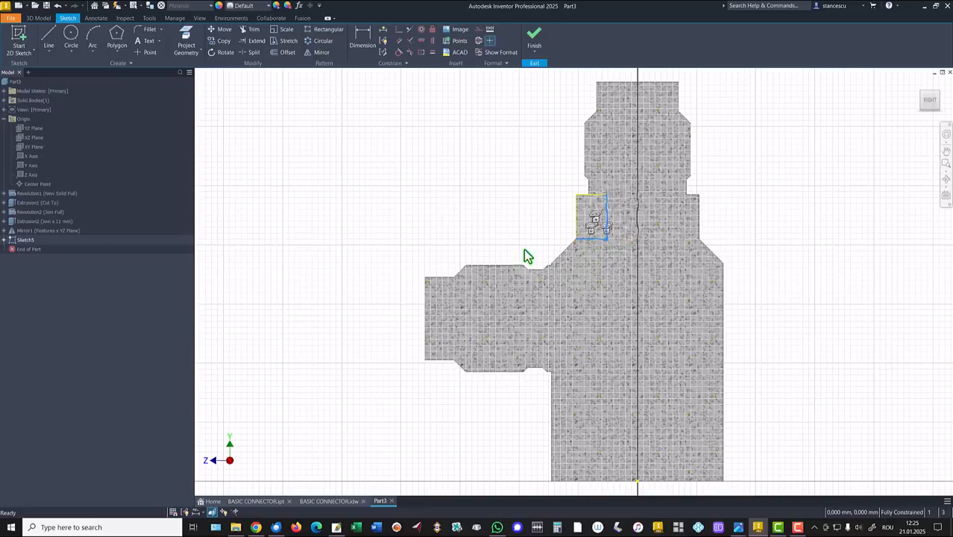
key(Delete)
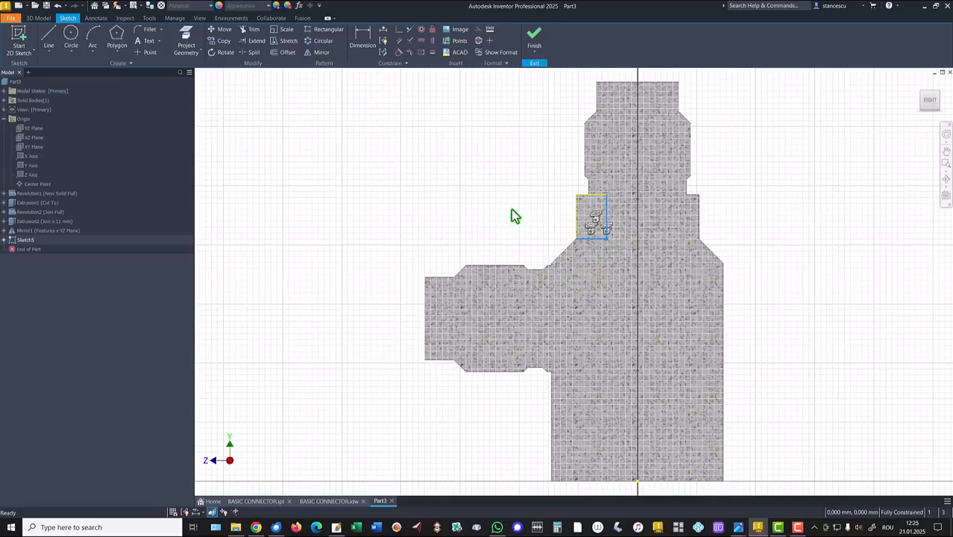
Step: Project the vertical edge of the neck just above the hexagonal section into the current sketch
right_click(511, 209)
click(548, 210)
click(522, 199)
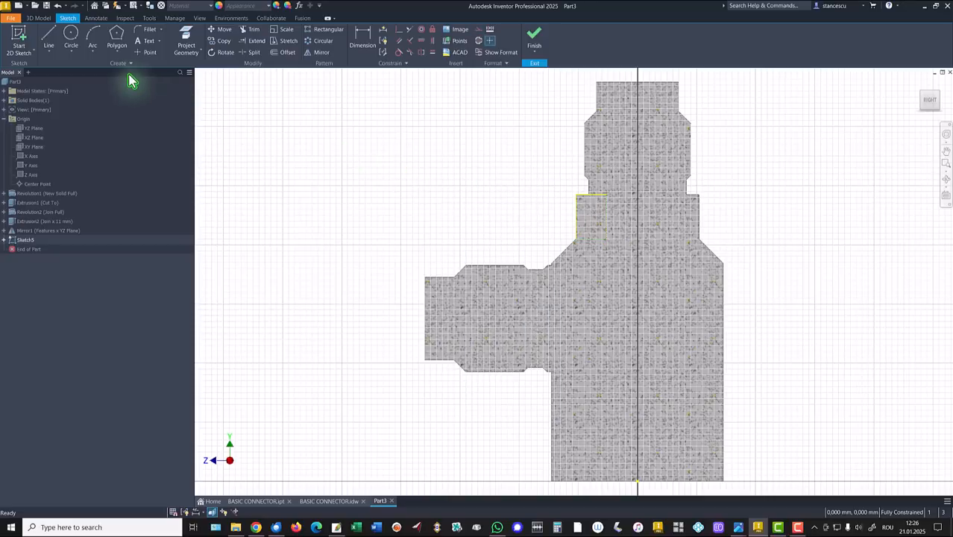
click(49, 36)
scroll(522, 193, down, 2)
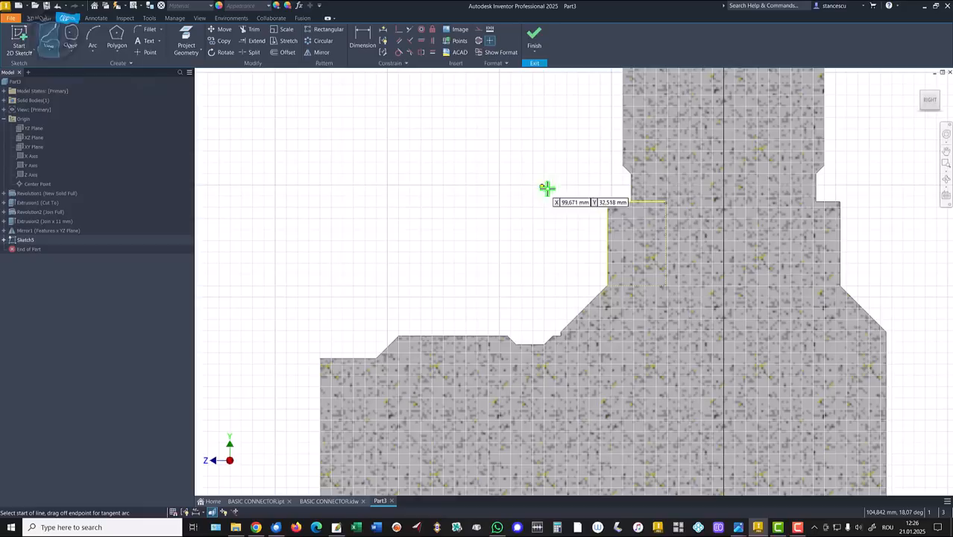
scroll(634, 205, down, 3)
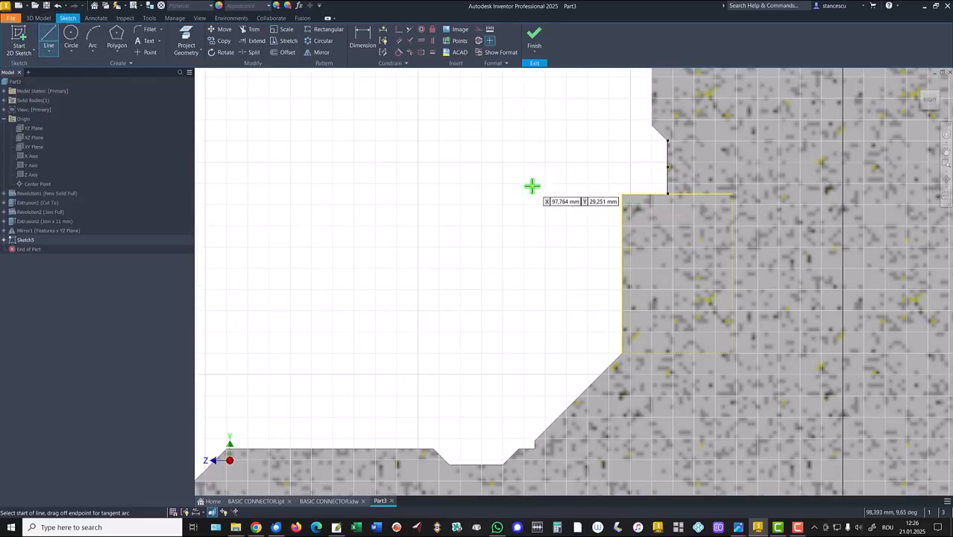
key(Escape)
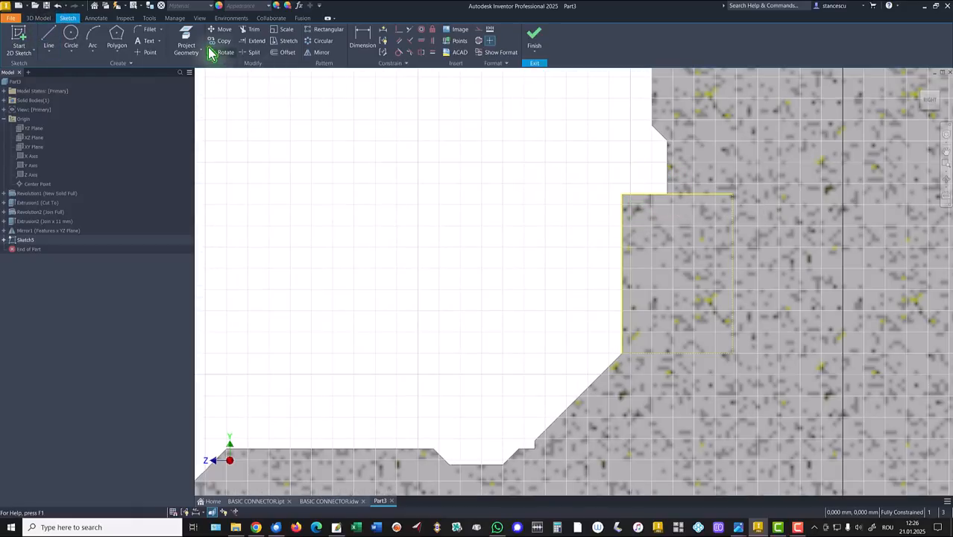
click(185, 38)
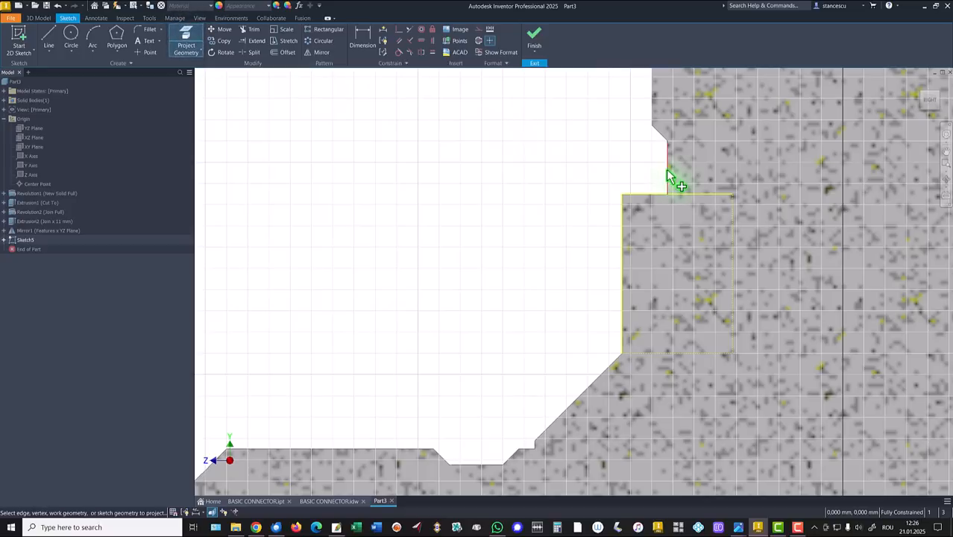
Step: Draw a sloping line from the base of the projected neck edge down to the hexagon's outer vertical edge
click(49, 37)
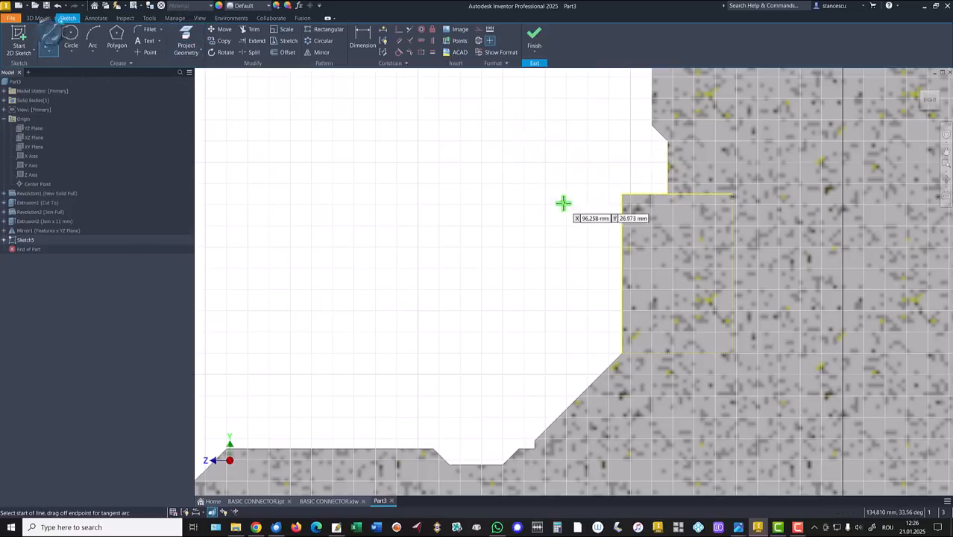
click(668, 195)
click(623, 223)
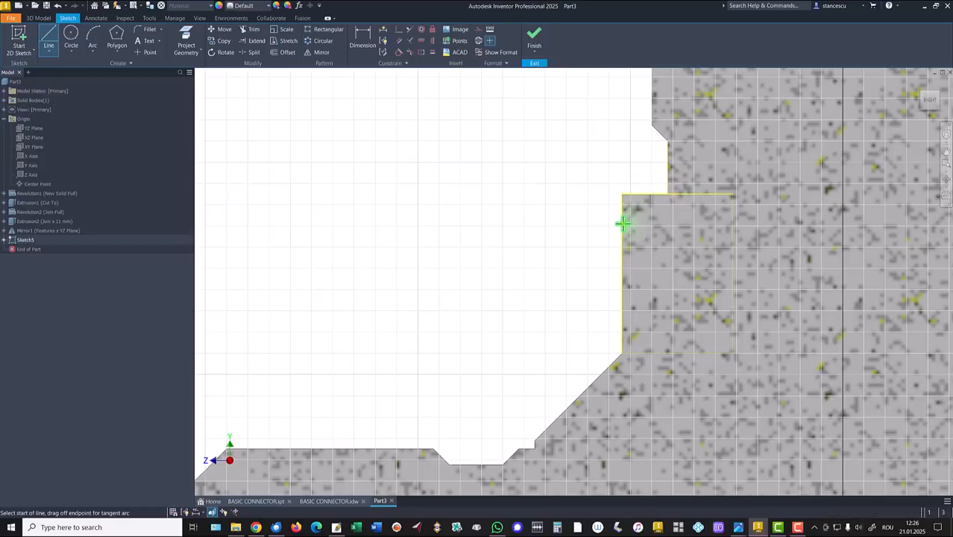
Step: Dimension the angle between the sloping line and the hexagon's top edge as 30 degrees and finish the sketch
click(361, 39)
click(638, 196)
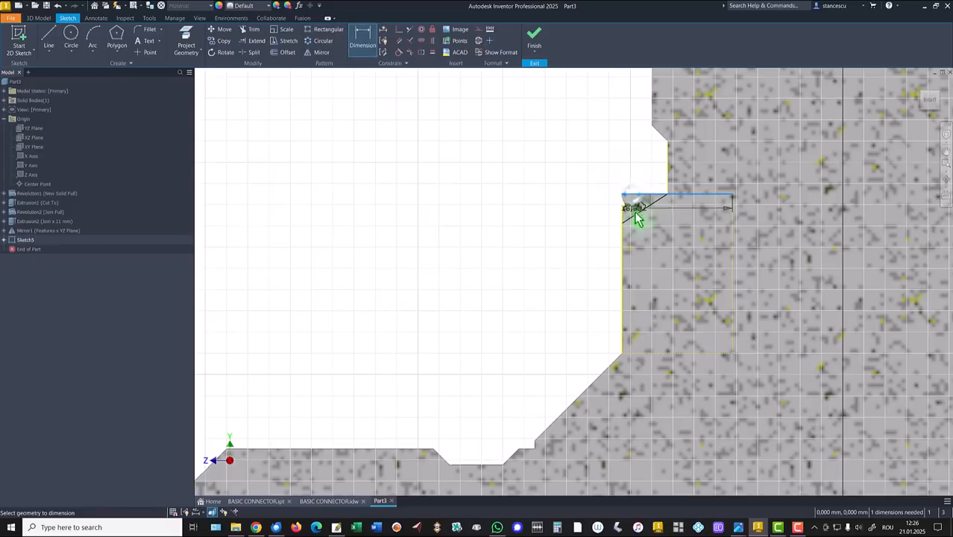
click(636, 216)
click(542, 239)
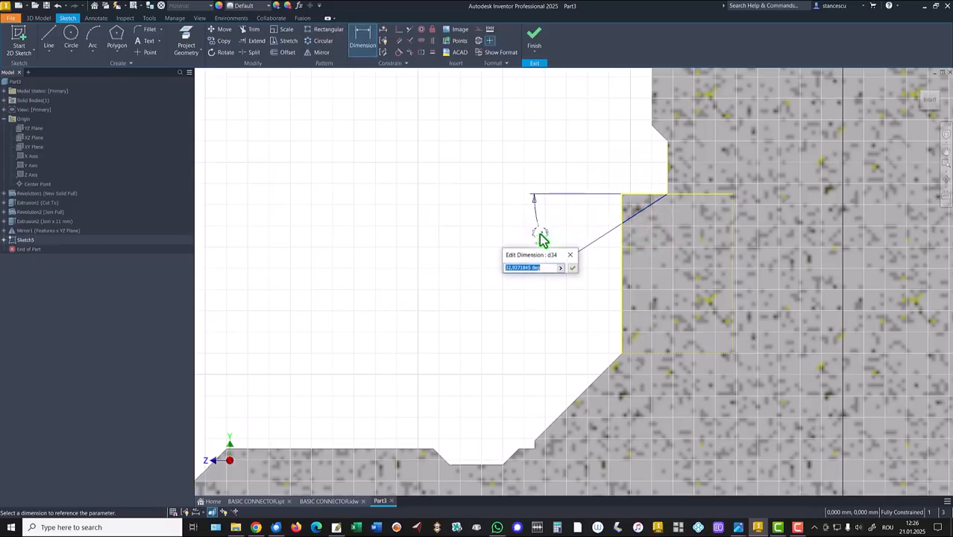
text(30)
key(Return)
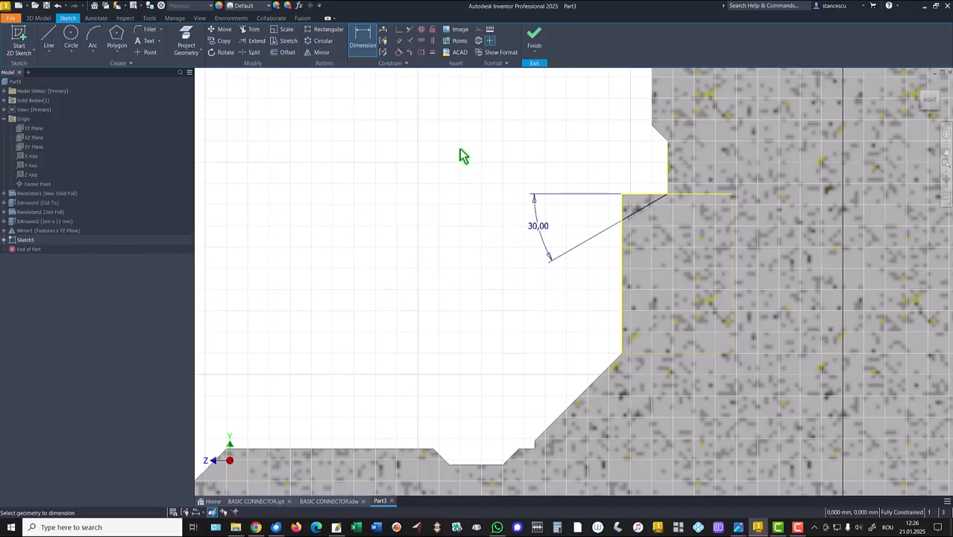
click(534, 39)
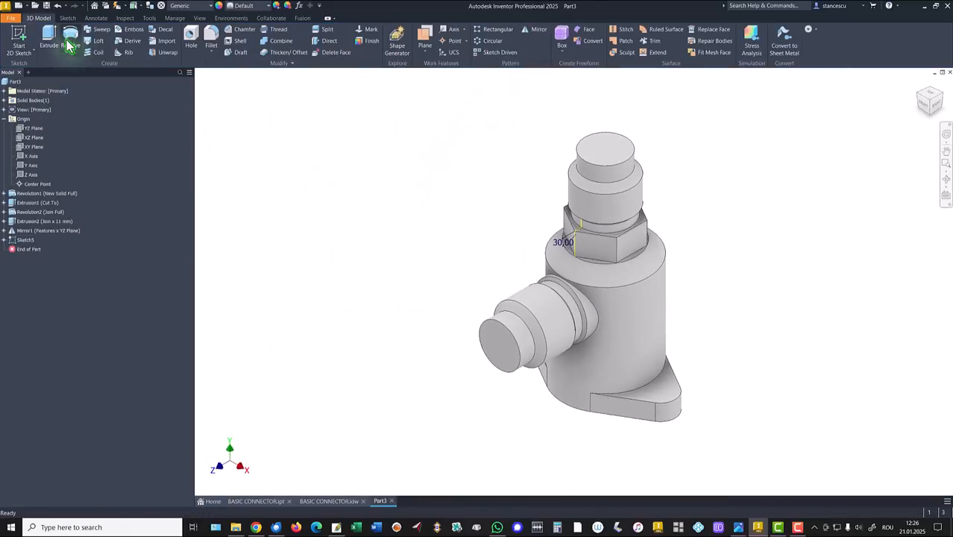
Step: Revolve the small triangular profile 360 degrees about the Y axis as a cut and inspect the chamfered hexagon corners
click(69, 41)
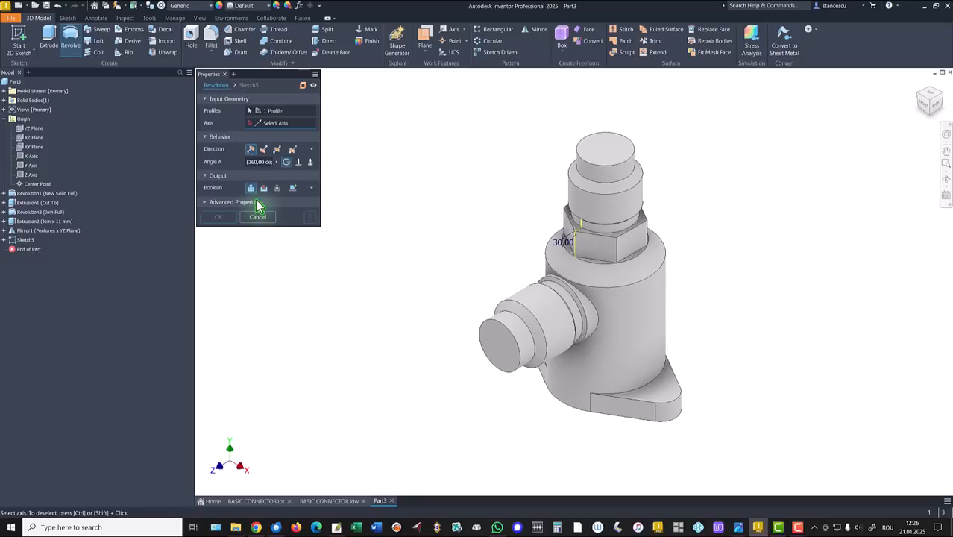
click(264, 188)
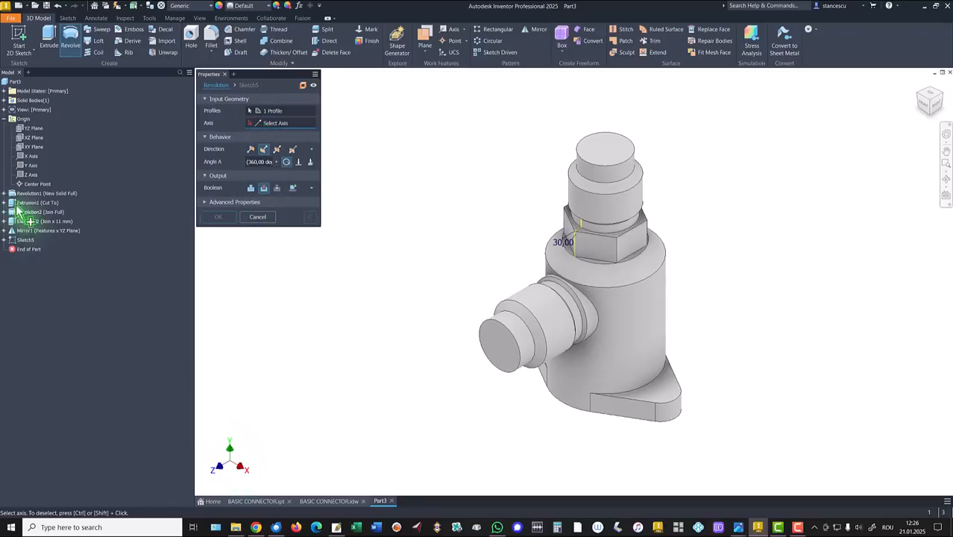
click(30, 166)
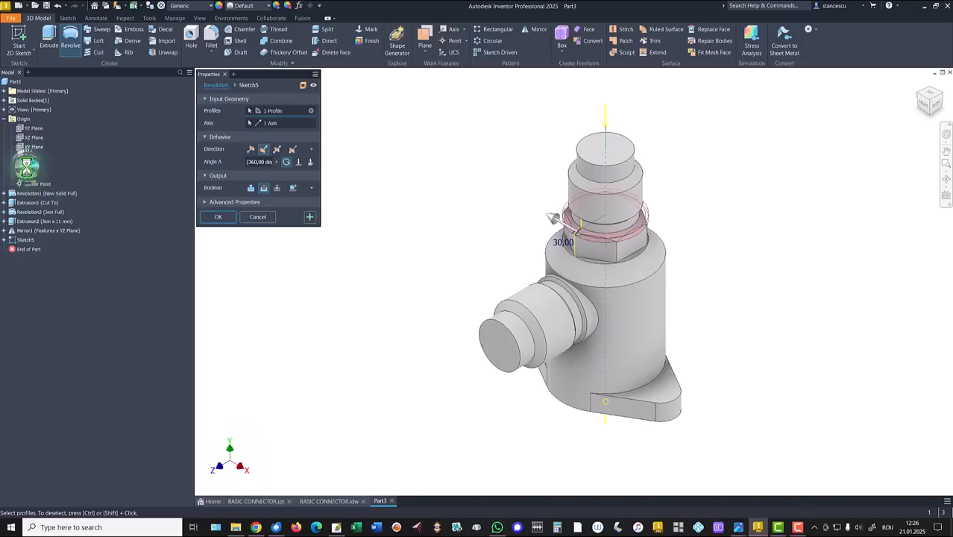
click(219, 217)
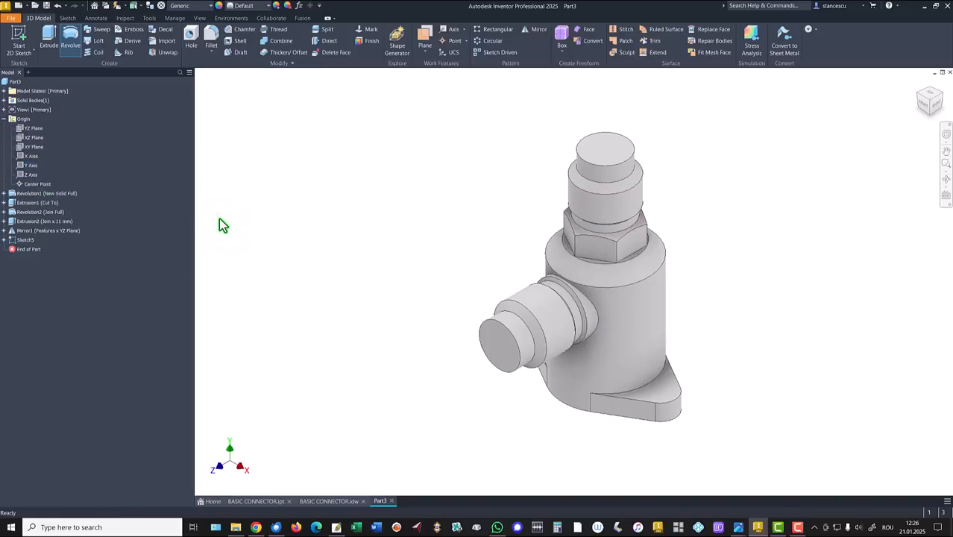
shift+middle_drag(738, 185, 596, 270)
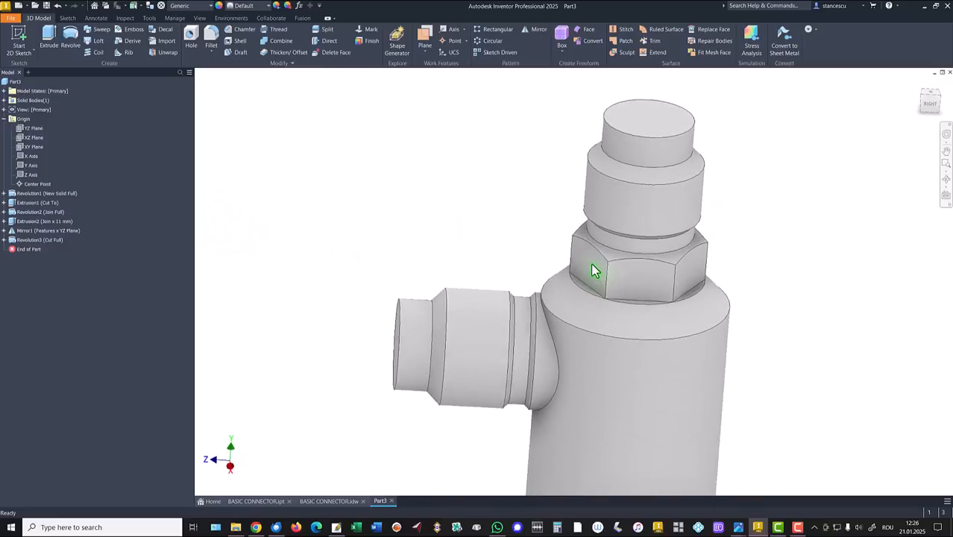
scroll(515, 242, down, 2)
key(F6)
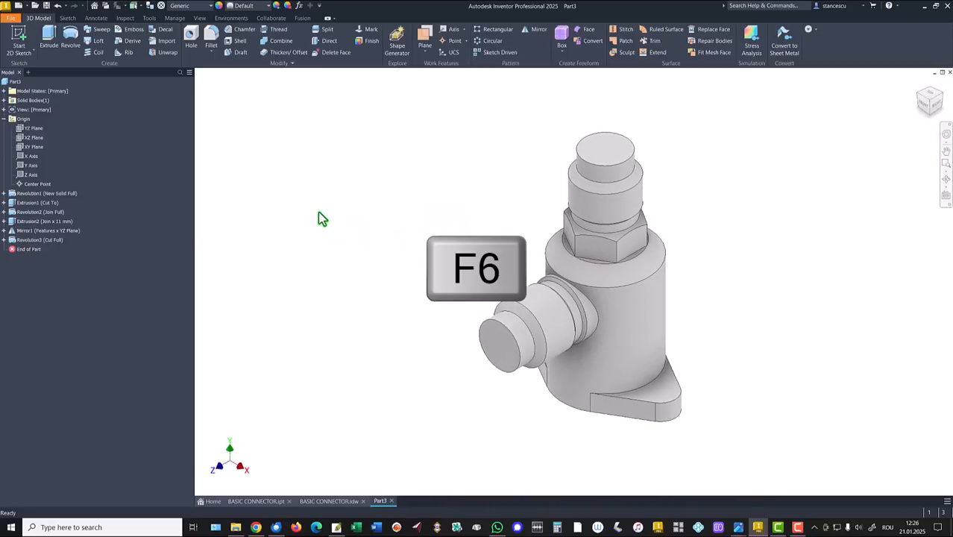
Step: Consult the BASIC CONNECTOR.idw drawing and start a sketch on Part3's XY plane with the graphics sliced
click(328, 501)
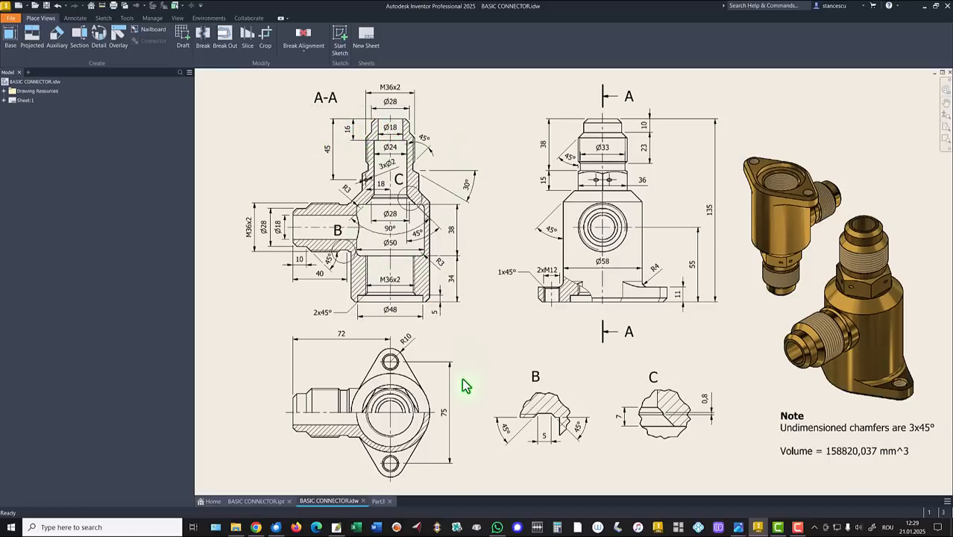
click(376, 501)
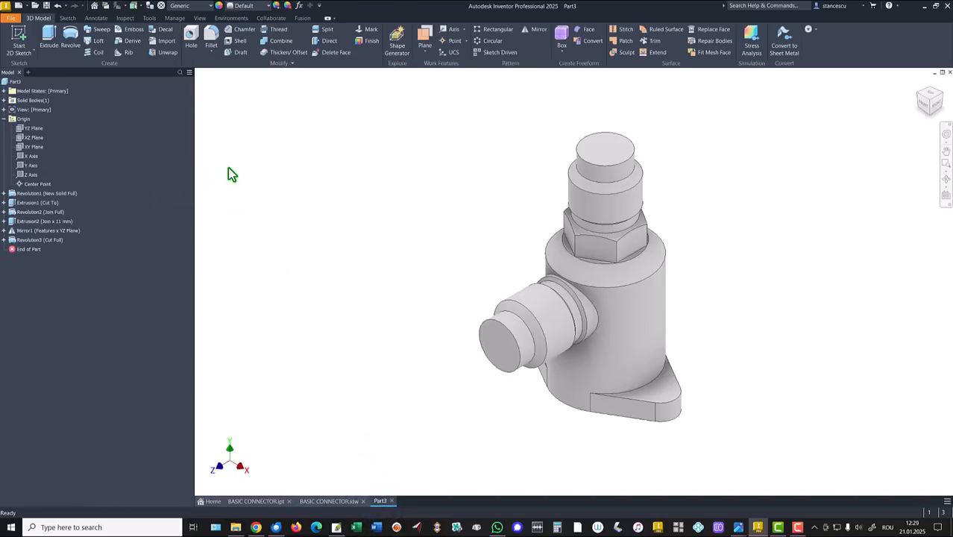
click(30, 147)
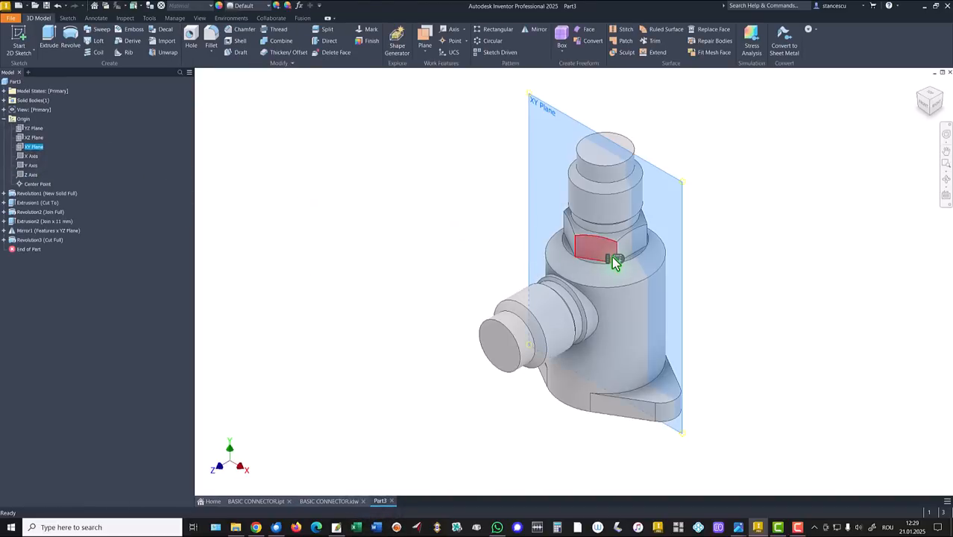
key(s)
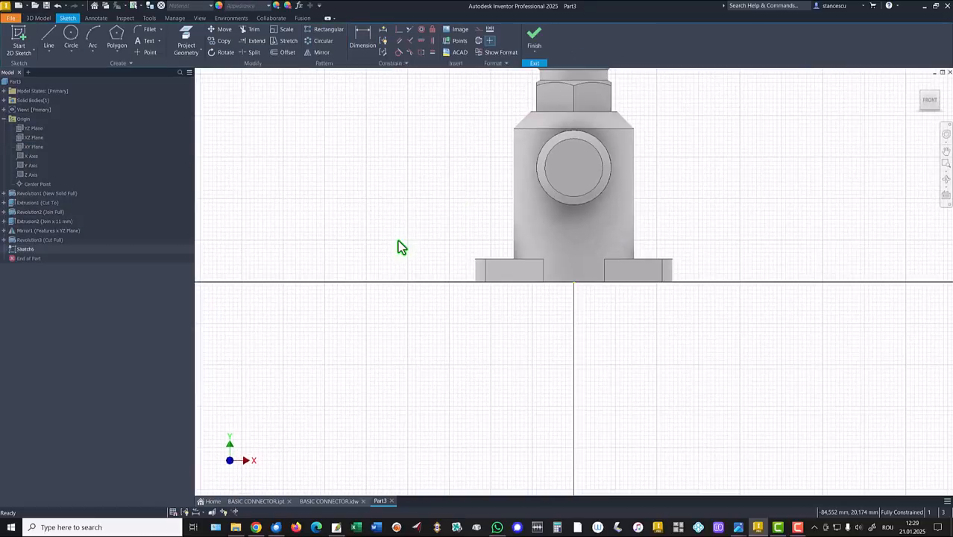
key(F7)
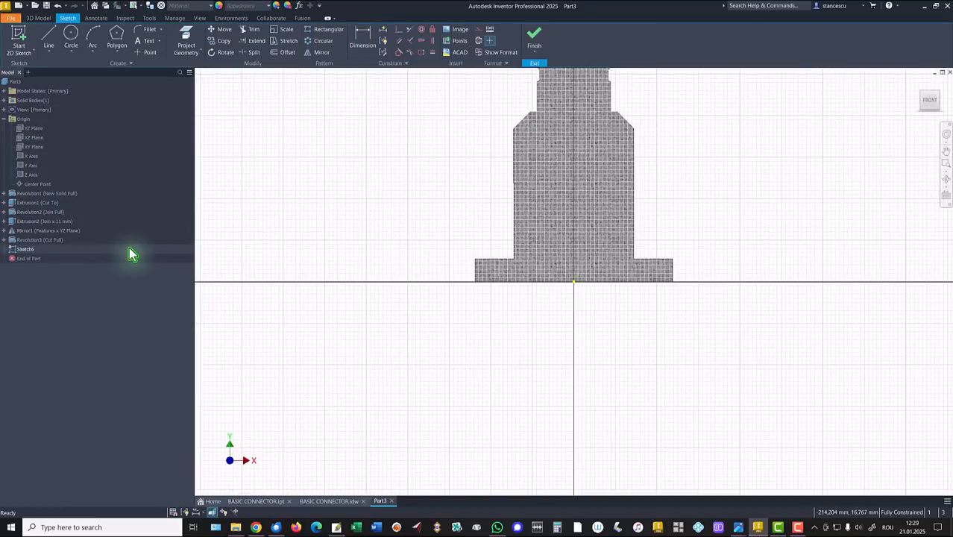
key(Home)
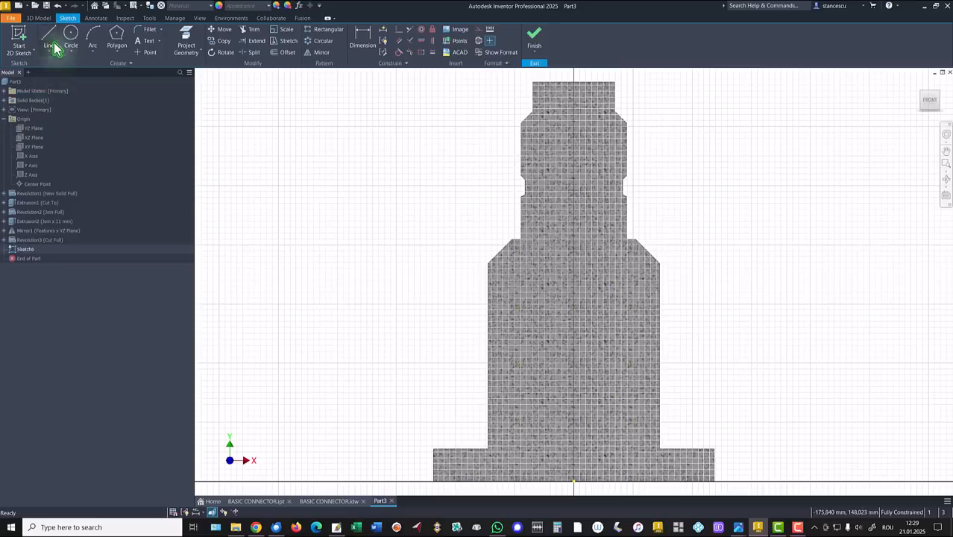
Step: Draw a vertical 135 mm line from the origin to the midpoint of the body's top edge
click(51, 43)
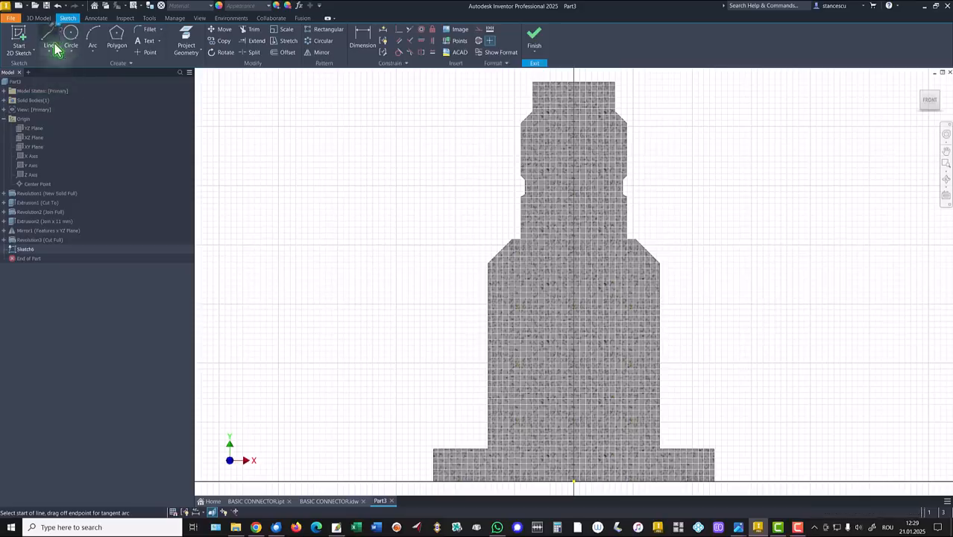
click(572, 481)
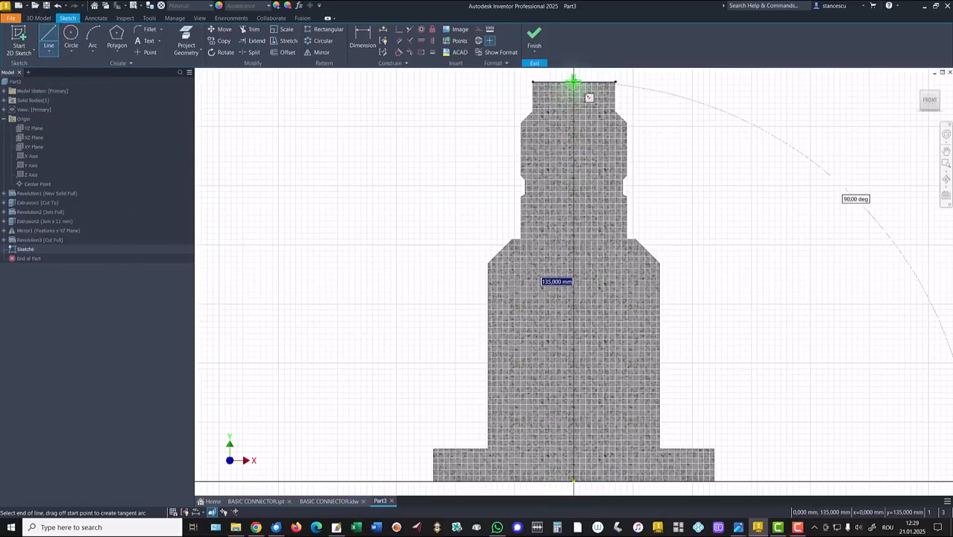
double_click(574, 83)
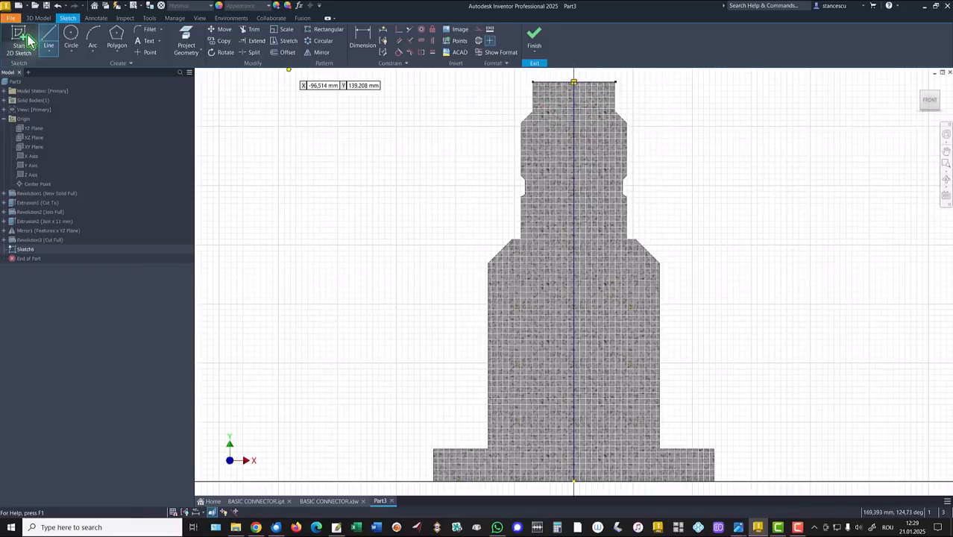
Step: Sketch the stepped bore profile from the axis's top end: about 8.6 mm outward, 15.6 mm down, 3.9 mm outward and 39.9 mm down
click(573, 82)
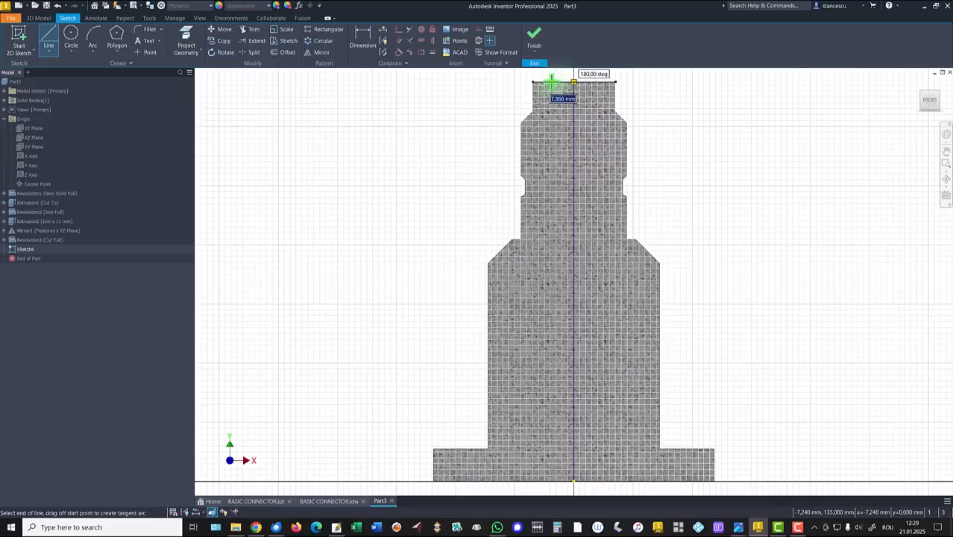
click(548, 84)
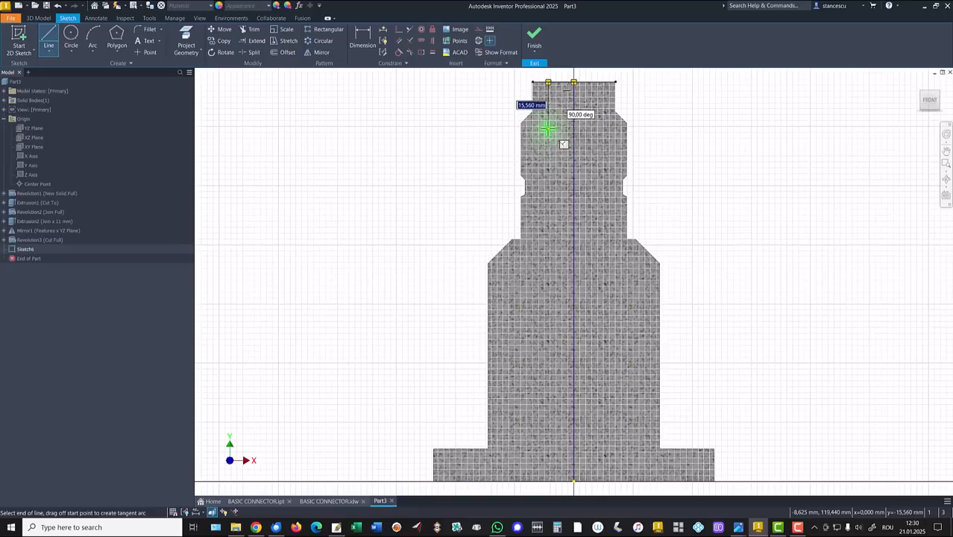
click(548, 129)
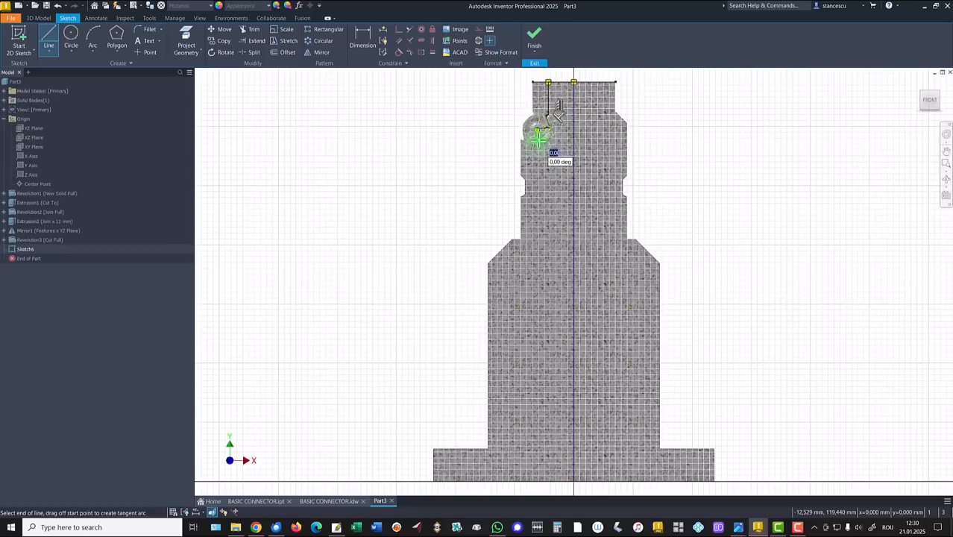
click(536, 131)
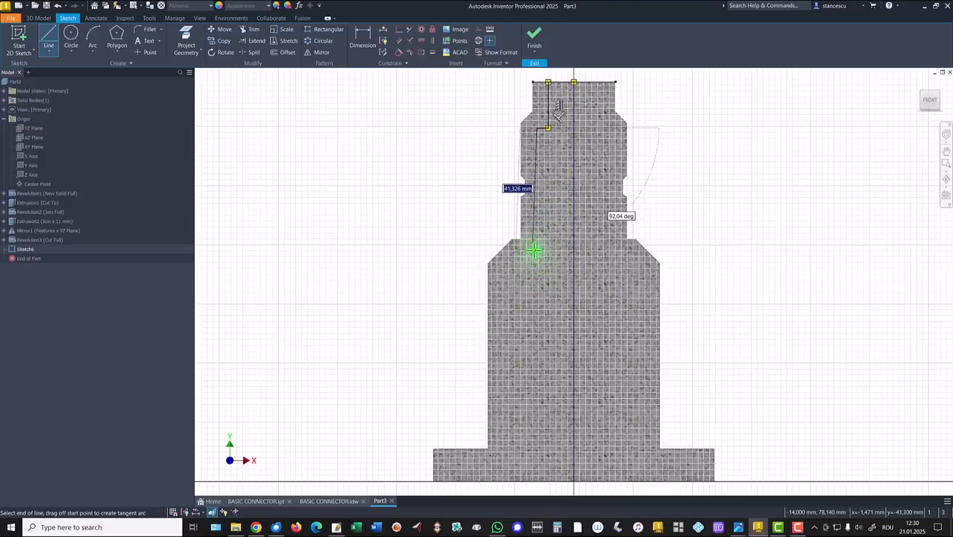
click(537, 246)
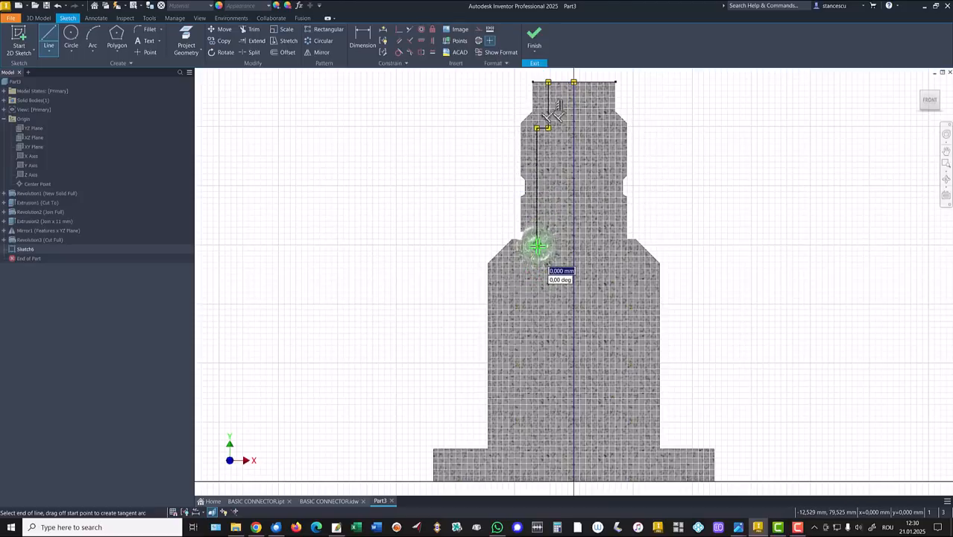
Step: Continue the bore profile with a 2.9 mm slanted line, a short vertical, an outward slope, a 4 mm horizontal and a 1.8 mm tangent arc, all about
scroll(537, 246, up, 2)
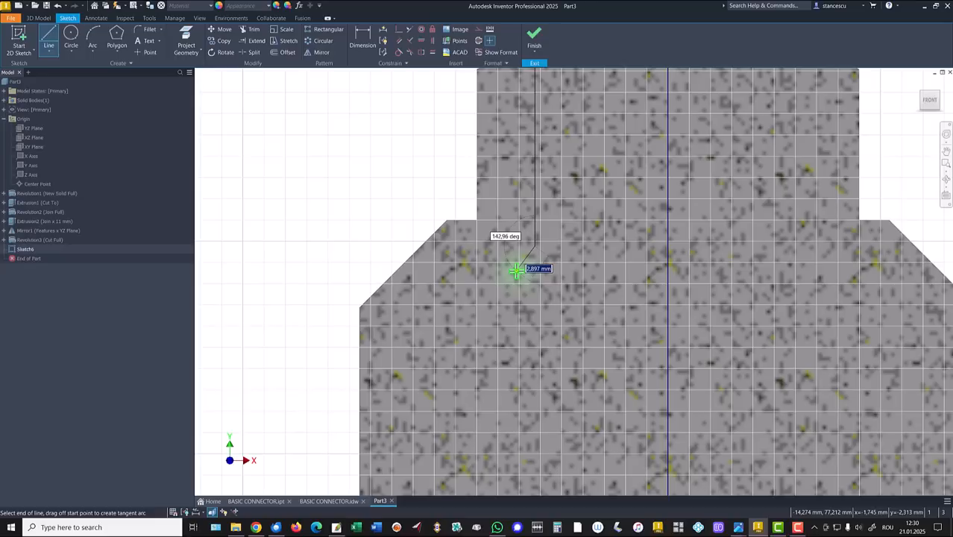
click(516, 271)
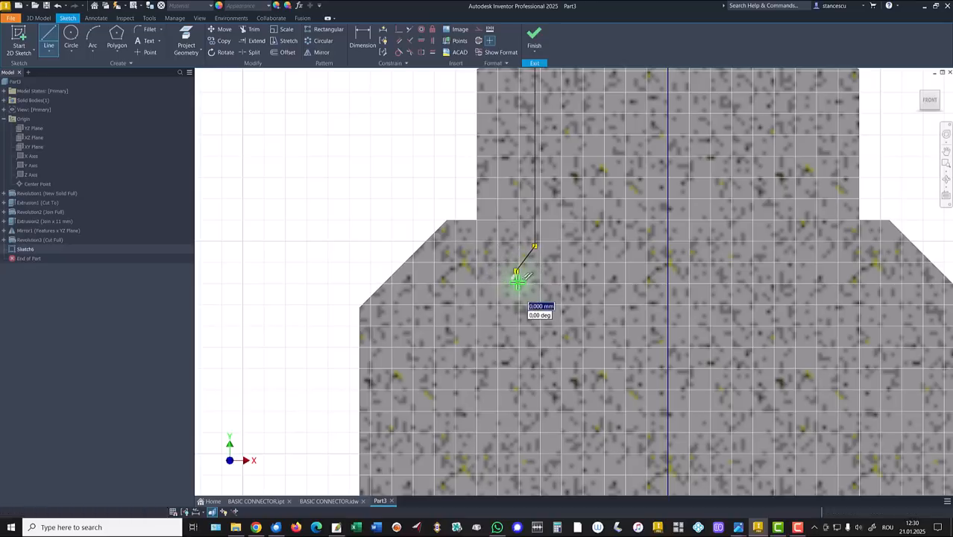
click(464, 321)
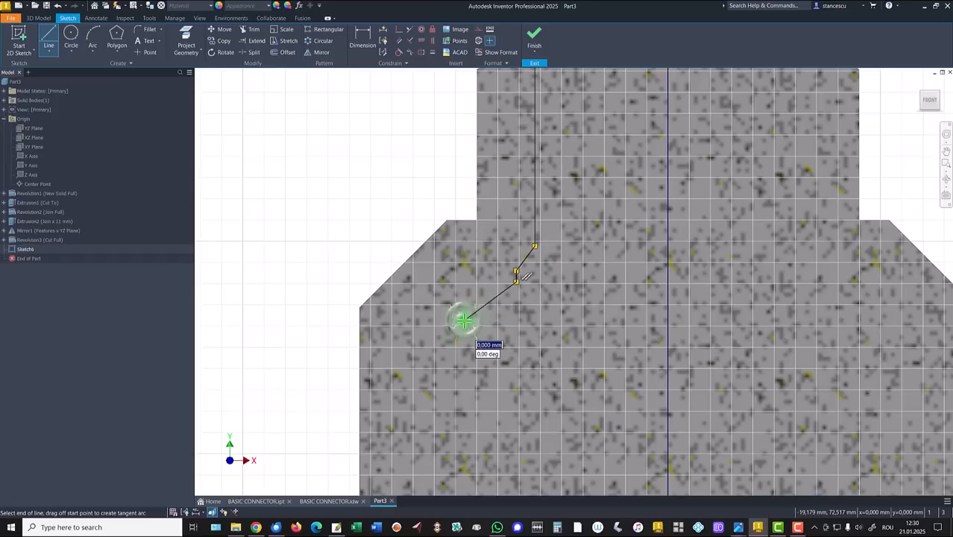
click(422, 320)
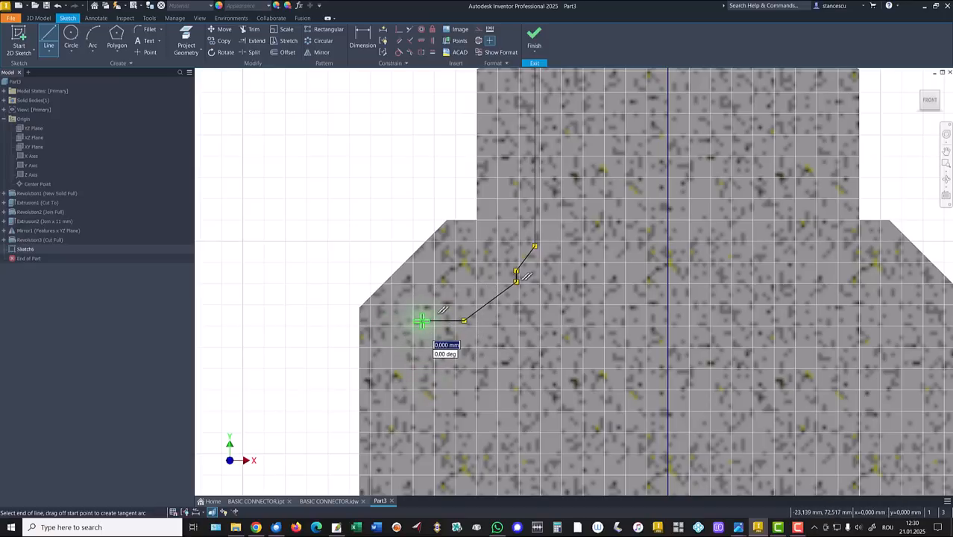
drag(423, 320, 404, 340)
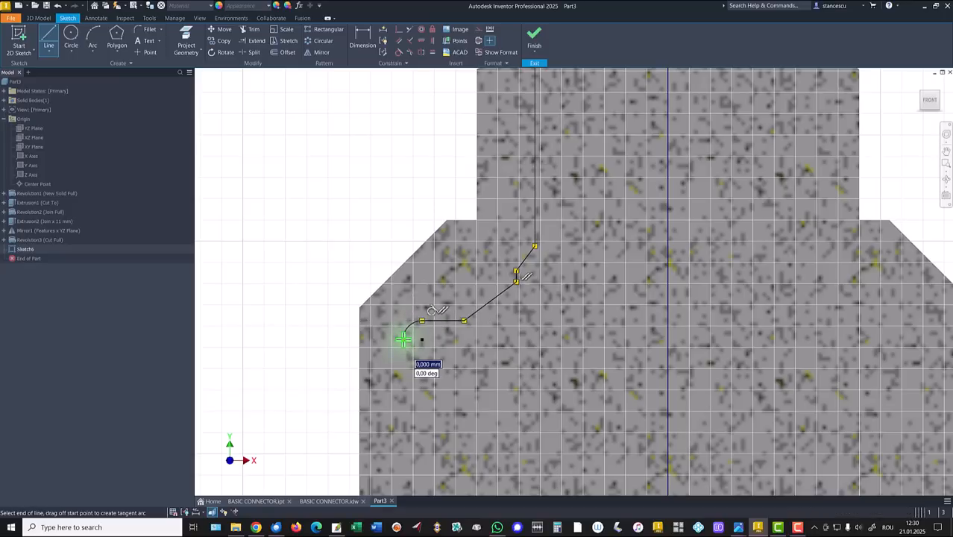
Step: Close off the cavity profile with a near-vertical line about 16.6 mm down, a small tangent arc and a line inward to the axis
middle_drag(406, 351, 413, 189)
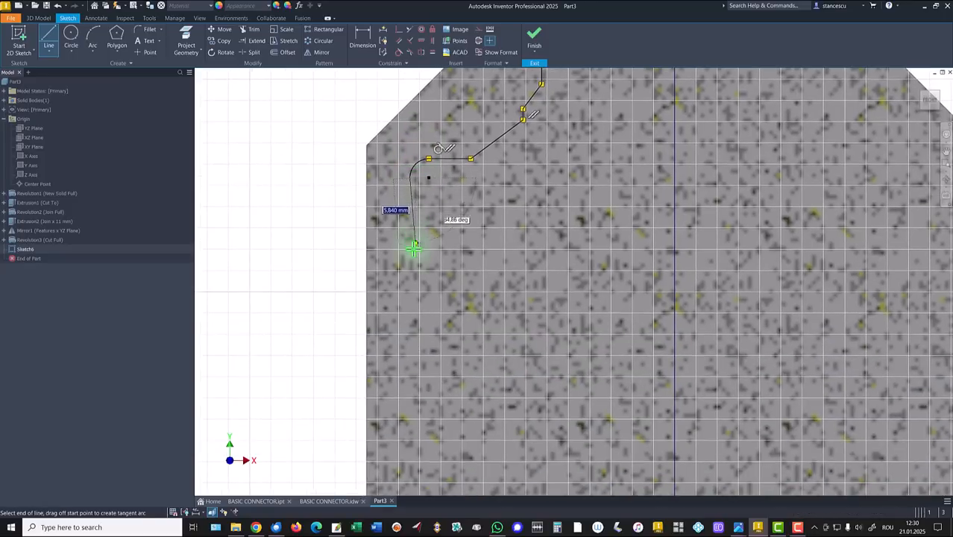
click(406, 351)
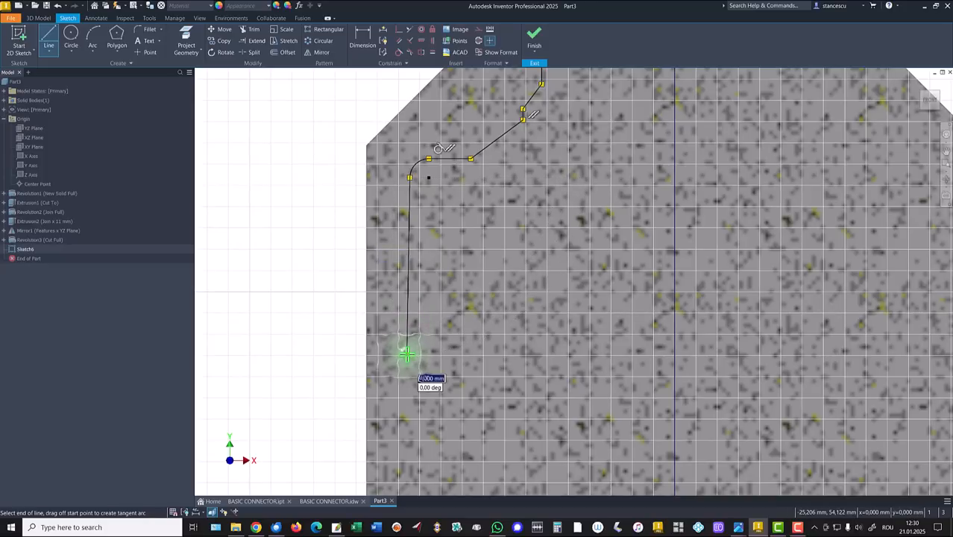
drag(408, 354, 417, 373)
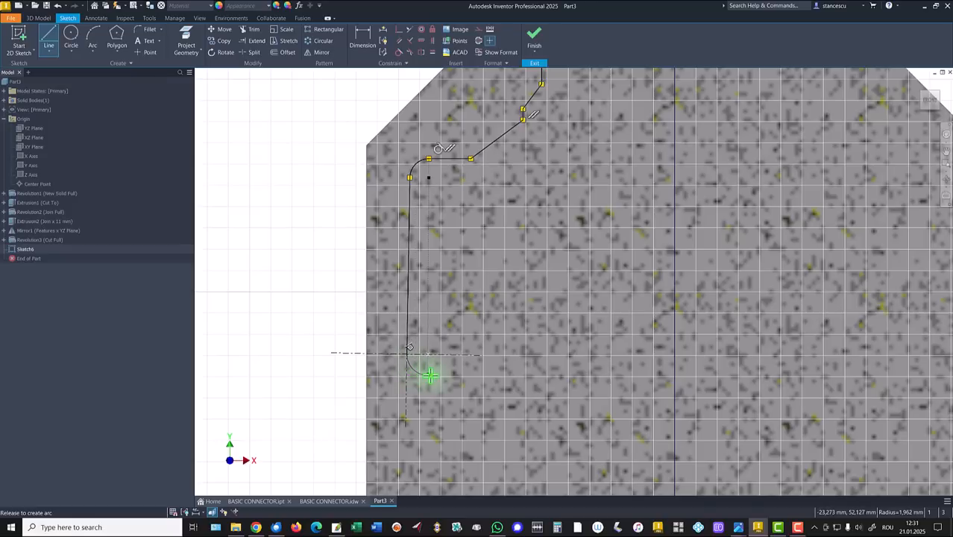
mouse_move(430, 375)
mouse_down()
mouse_move(454, 377)
mouse_move(423, 373)
mouse_up()
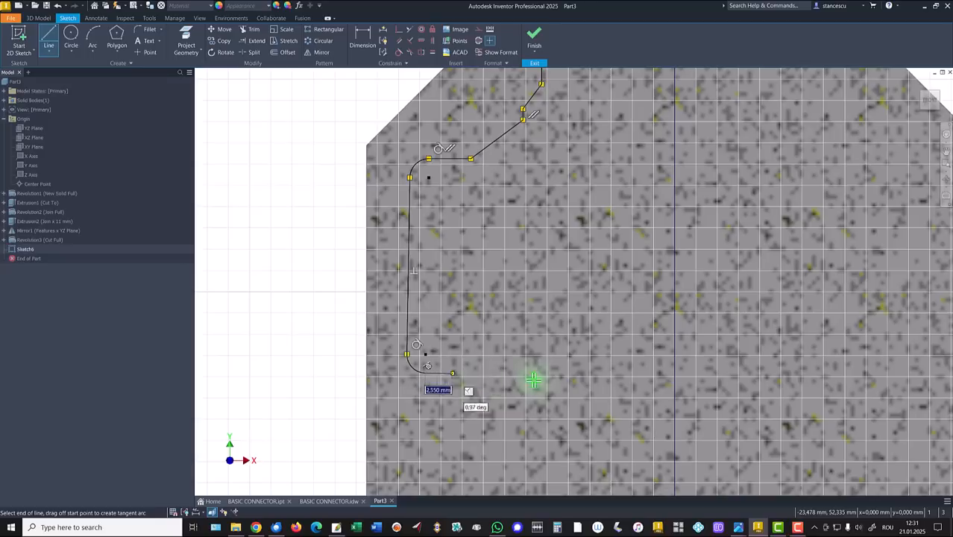
double_click(673, 372)
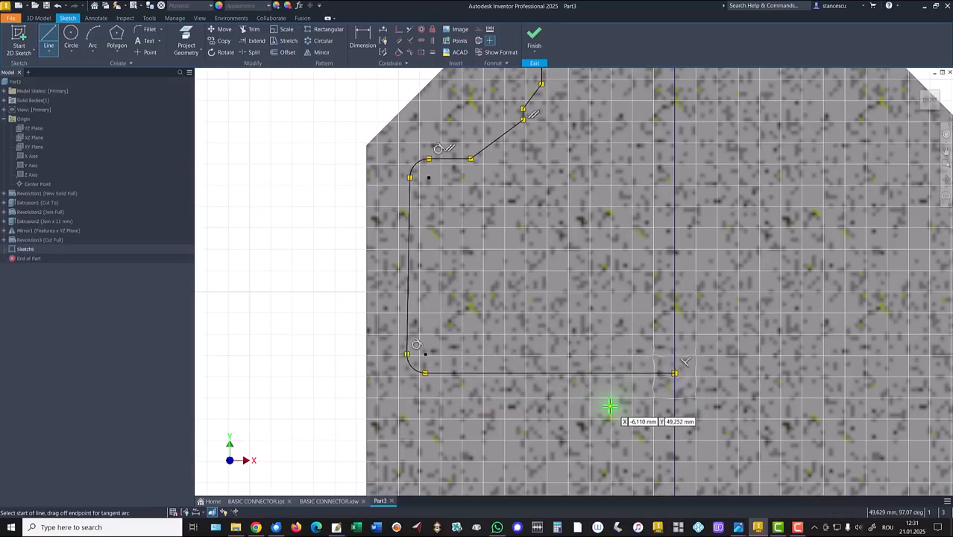
Step: Draw a two-point rectangle from the origin at the body's base, 5 mm high and about 19.2 mm outward
mouse_move(607, 404)
middle_down()
mouse_move(604, 165)
mouse_move(593, 213)
mouse_move(587, 152)
mouse_move(564, 181)
mouse_move(547, 182)
middle_up()
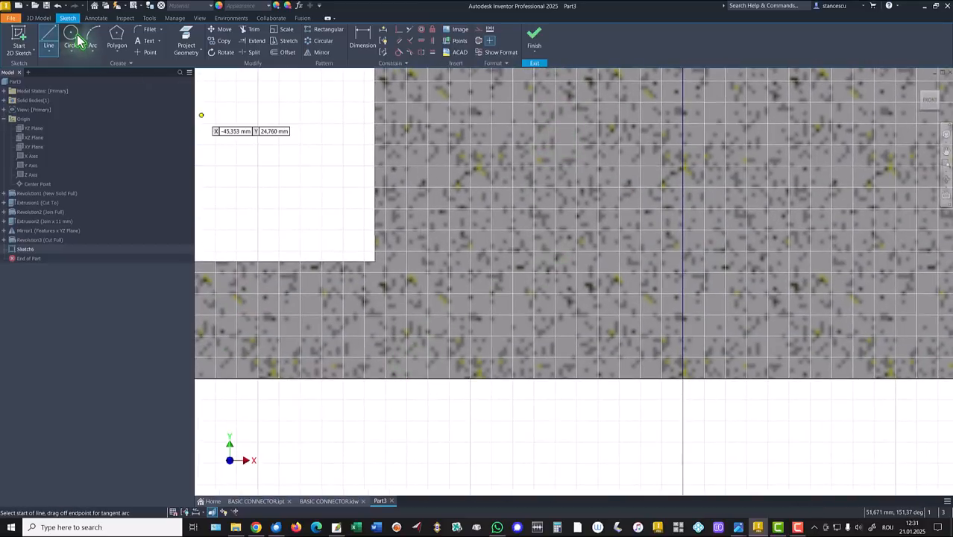
click(118, 51)
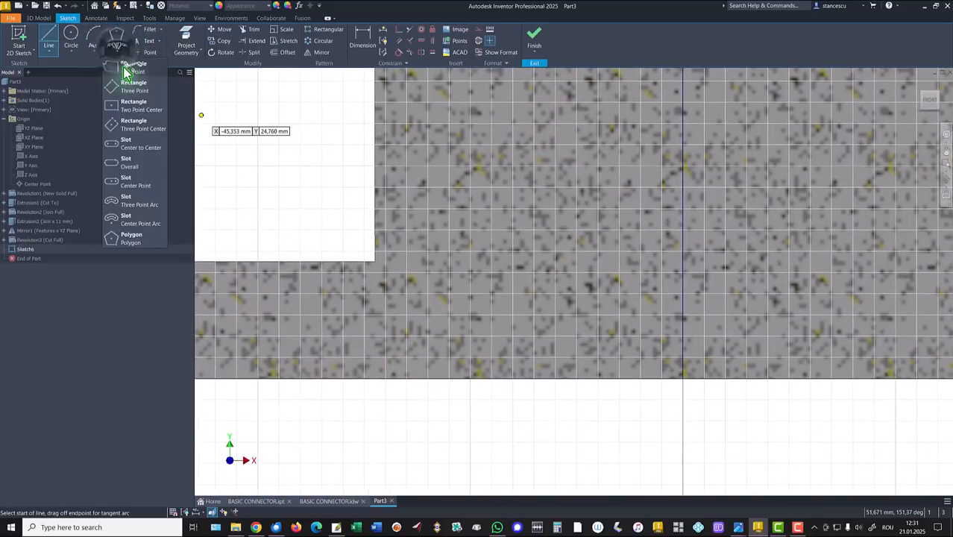
click(117, 65)
click(684, 379)
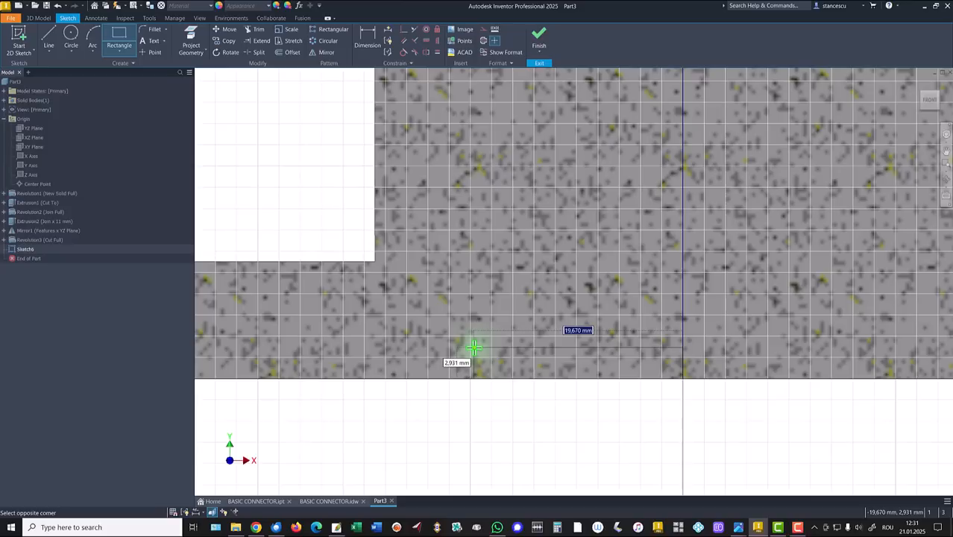
key(Tab)
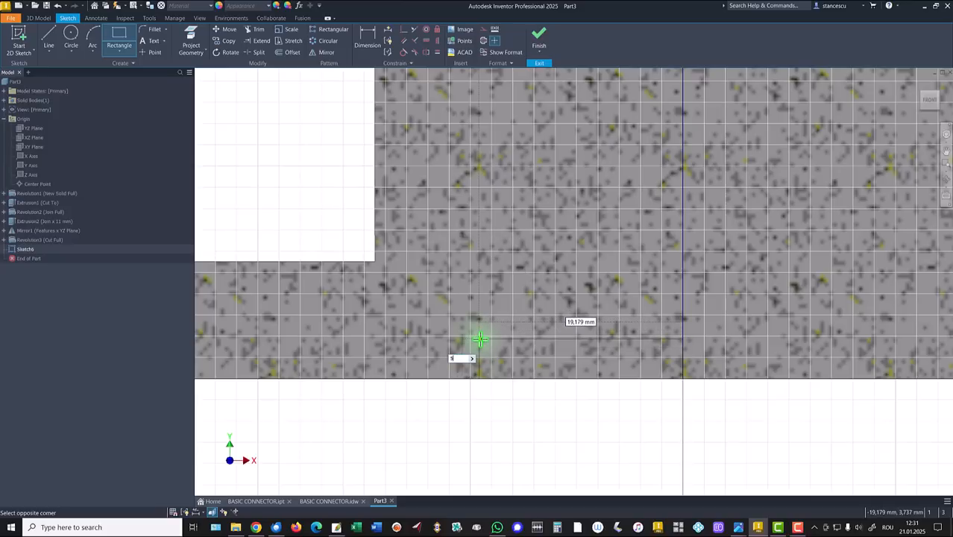
text(5)
key(Return)
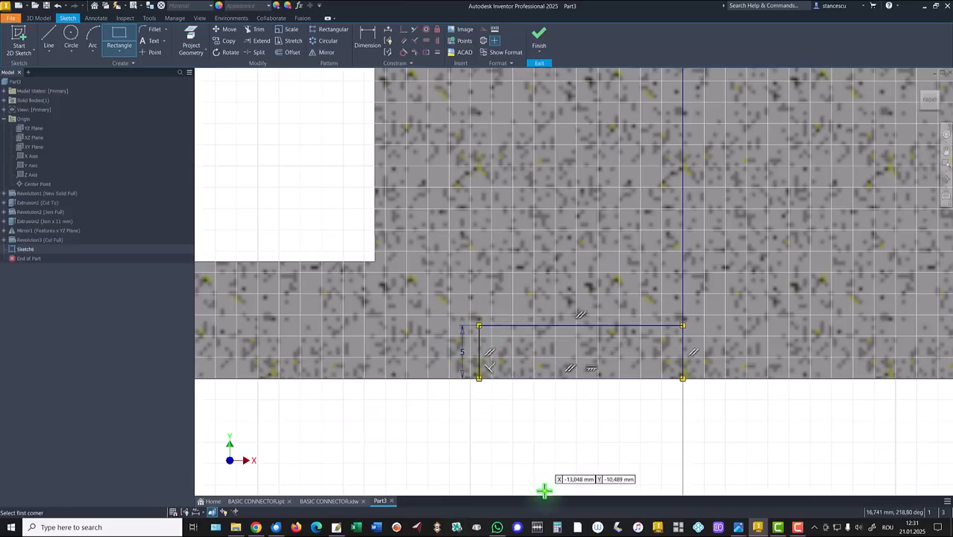
key(Escape)
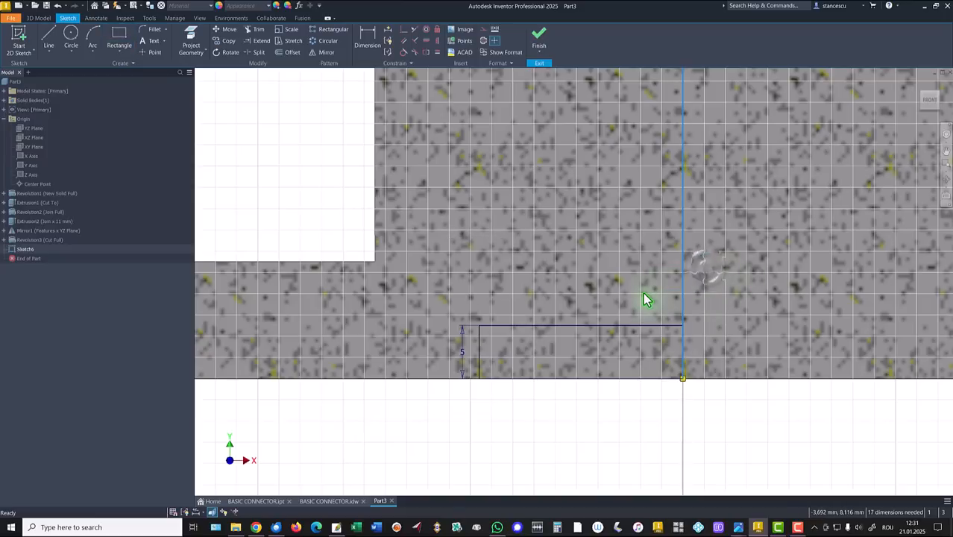
Step: Convert the vertical axis line to a centerline and finish the sketch
right_click(653, 285)
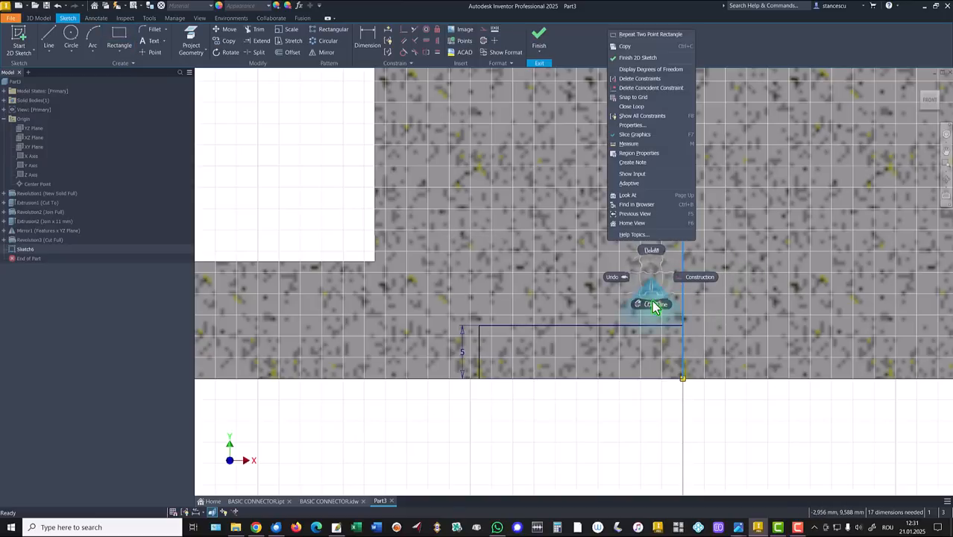
click(653, 305)
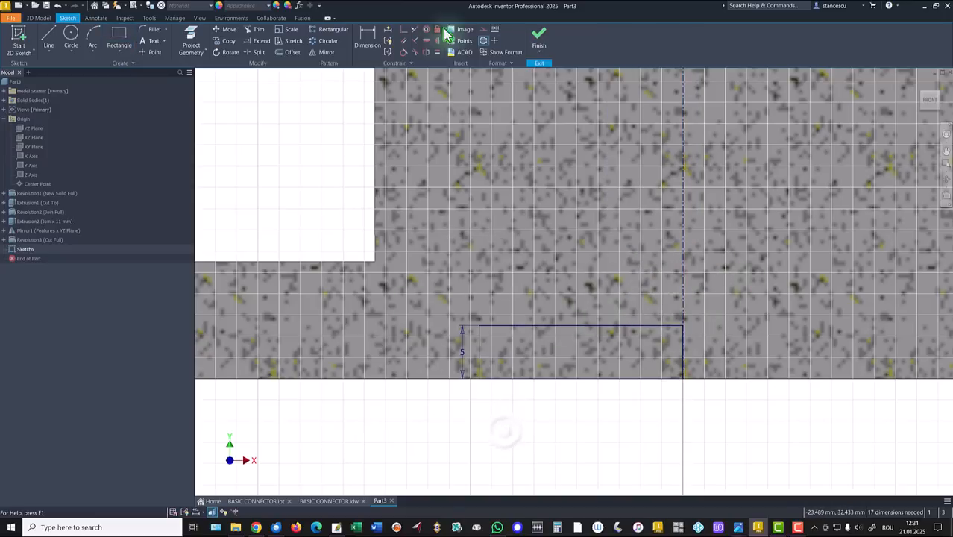
click(543, 43)
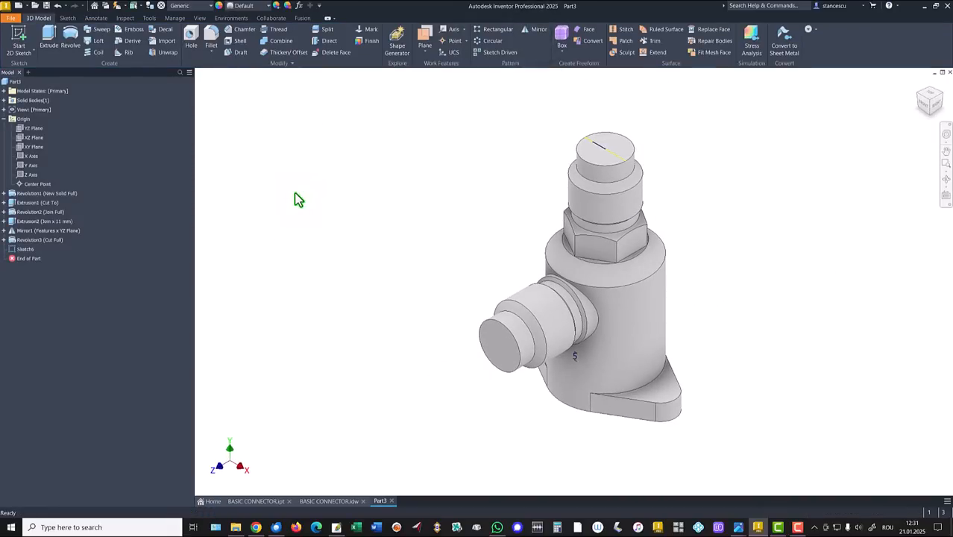
Step: Reopen the bore profile sketch with the graphics sliced and turn off the save reminder
double_click(16, 250)
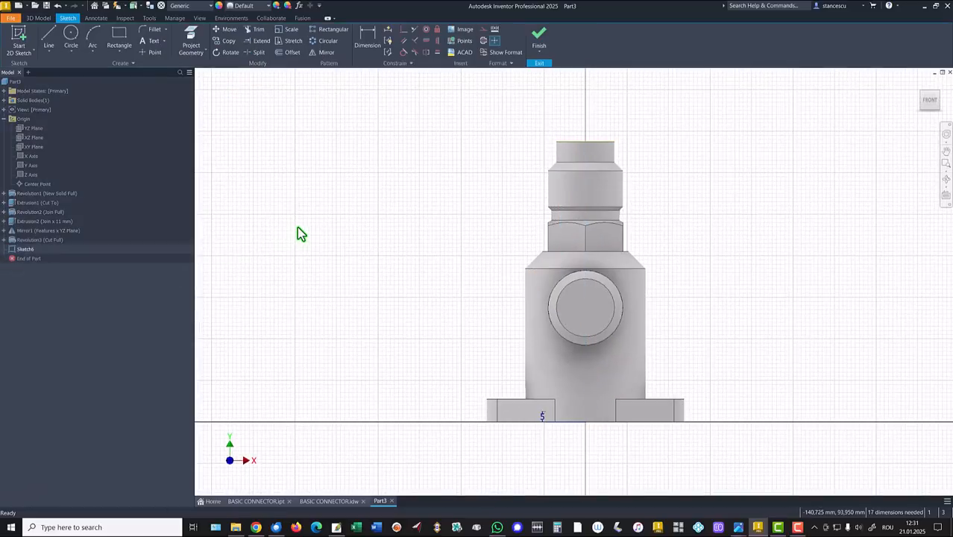
key(F7)
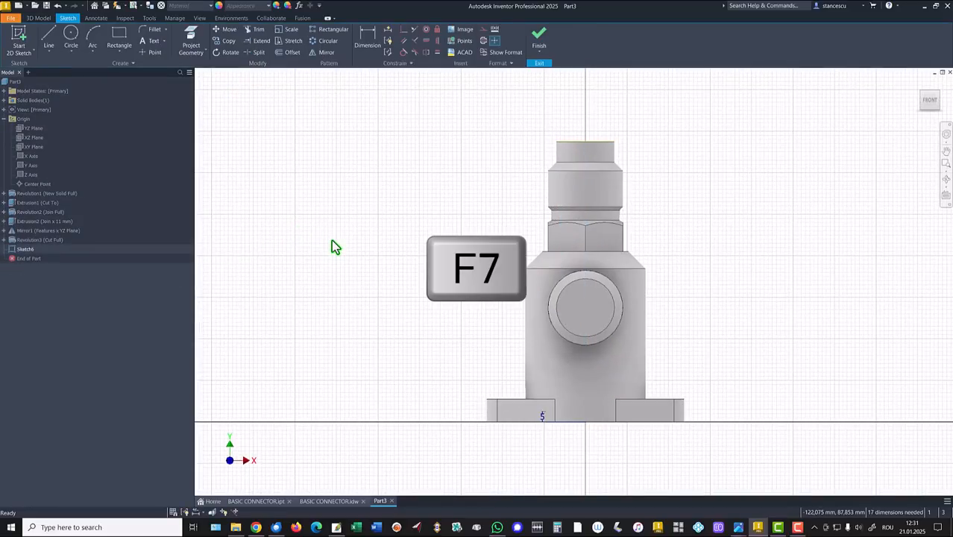
key(Home)
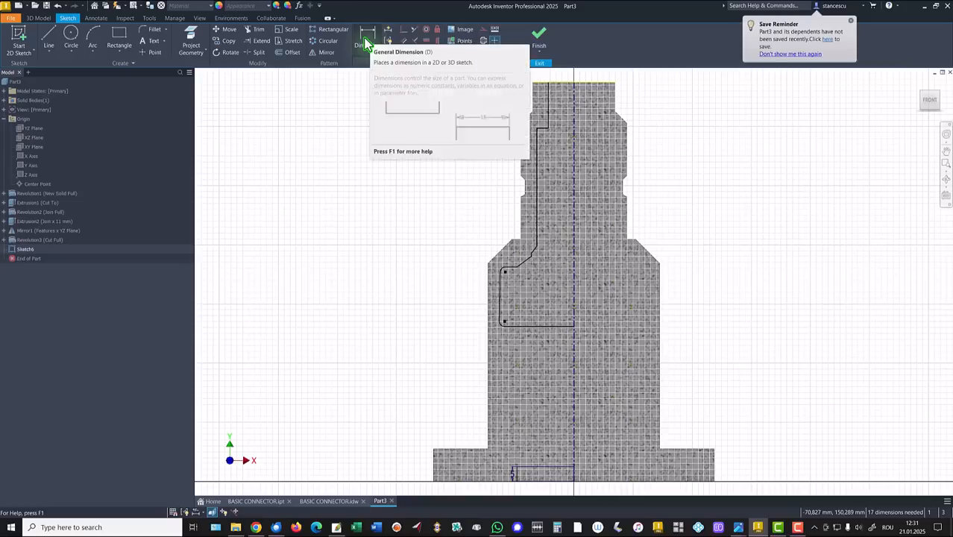
click(802, 55)
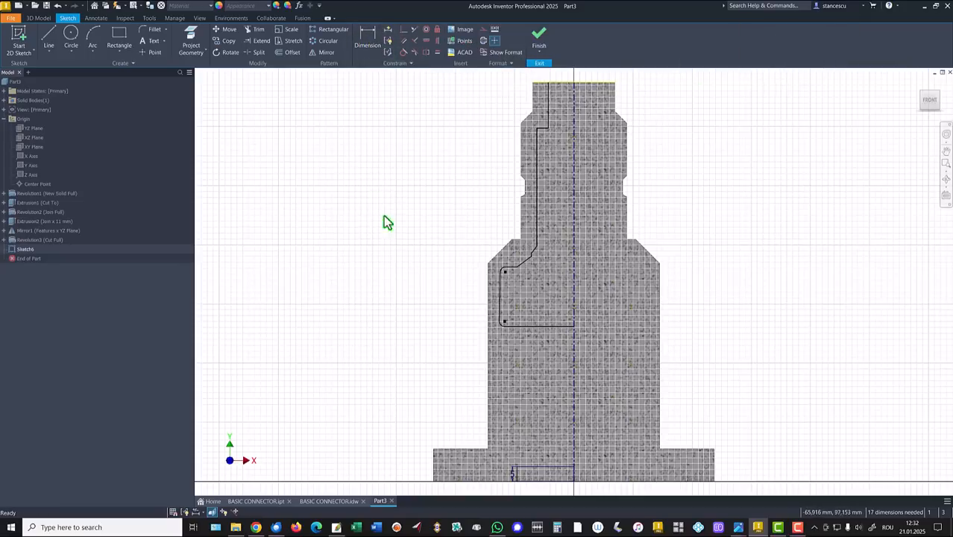
Step: Dimension the base rectangle's outer side from the centerline as a 48 mm diameter
scroll(419, 289, up, 3)
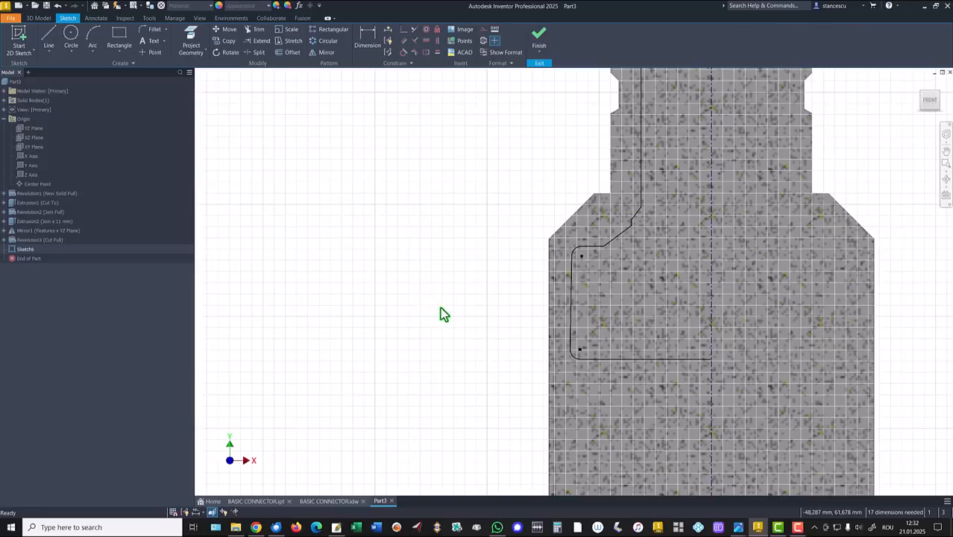
middle_drag(440, 307, 341, 168)
middle_drag(366, 251, 367, 198)
click(363, 41)
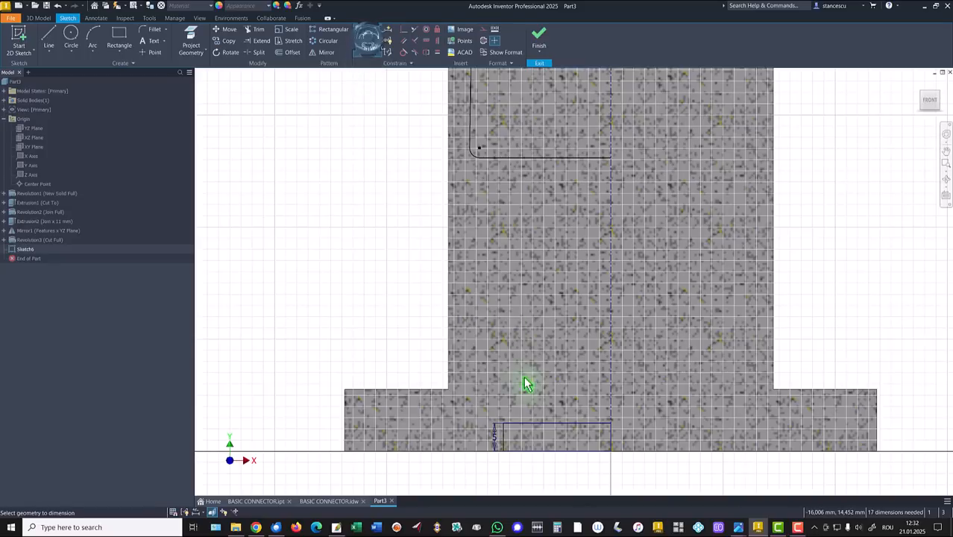
click(505, 439)
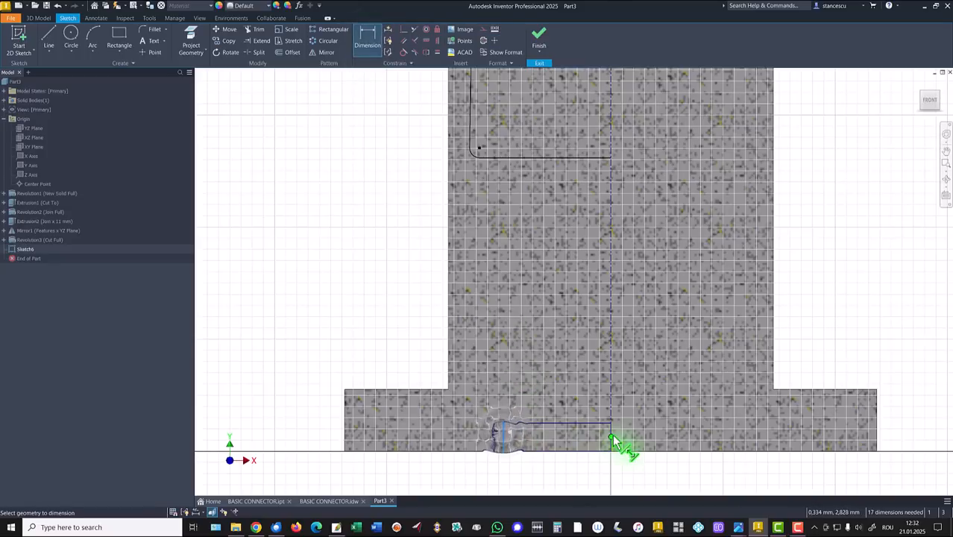
click(610, 441)
click(590, 471)
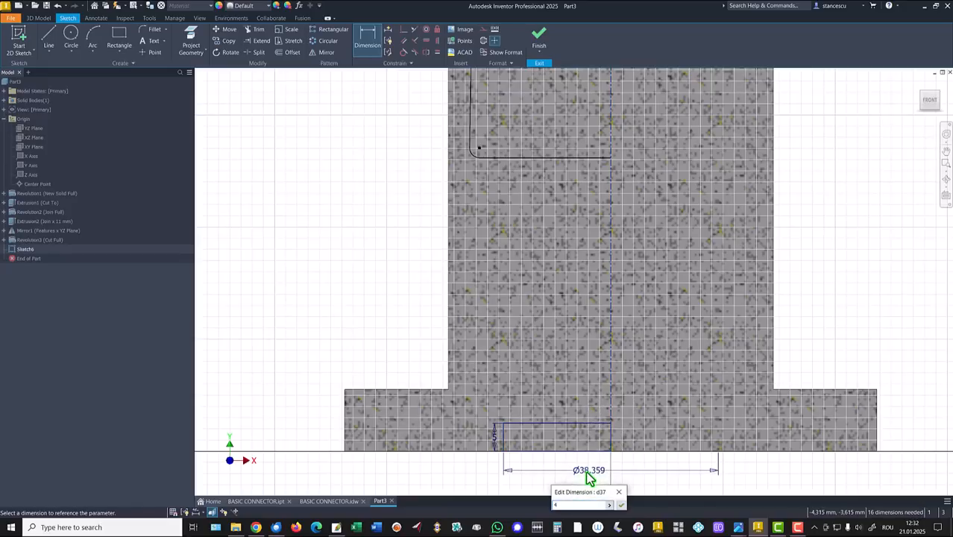
key(Return)
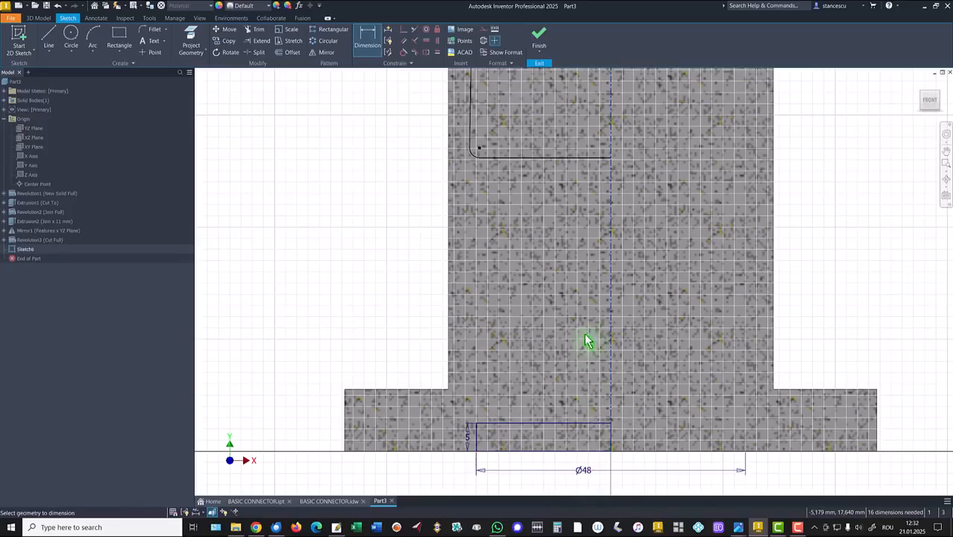
Step: Constrain the cavity profile's slightly tilted outer line to vertical
middle_drag(554, 280, 585, 406)
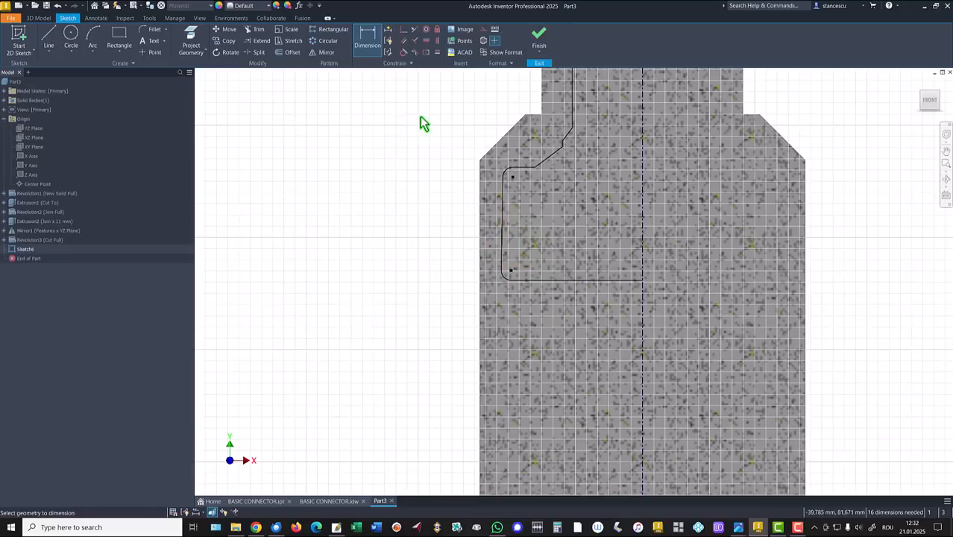
click(438, 41)
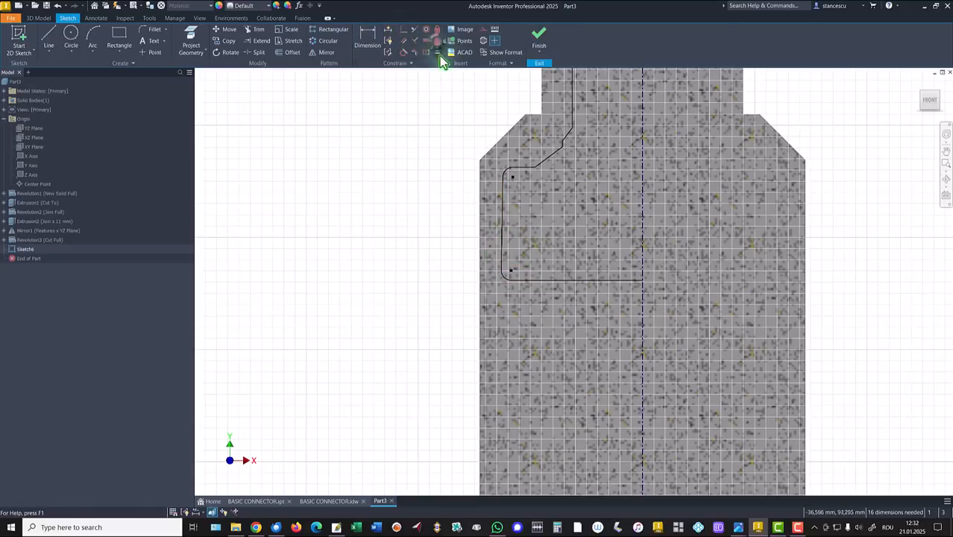
click(503, 211)
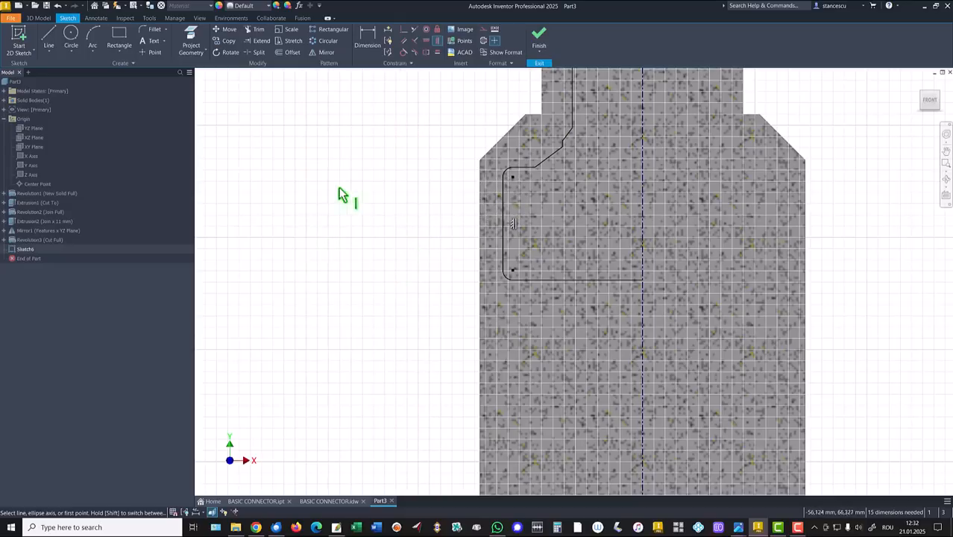
Step: Dimension the cavity profile's upper outer corner arc with a 3 mm radius
click(374, 38)
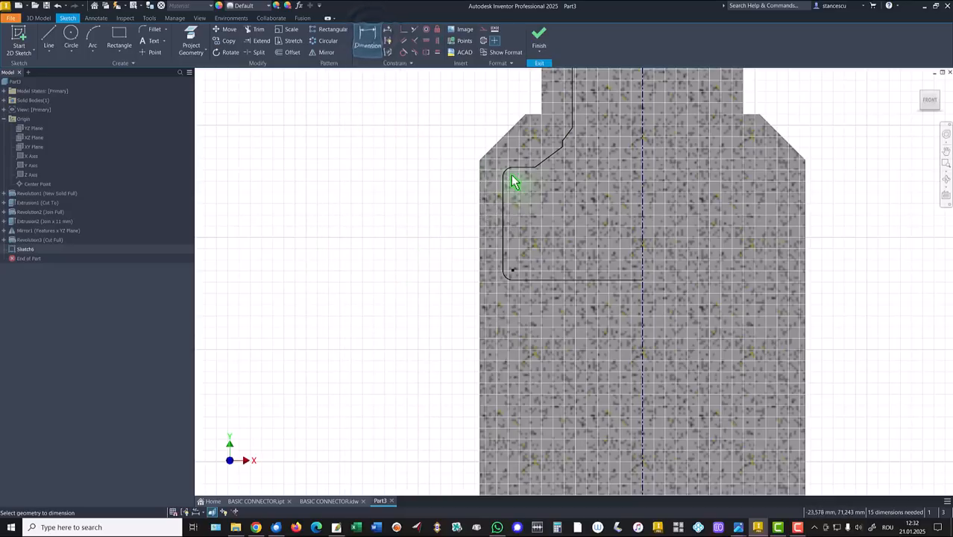
click(505, 179)
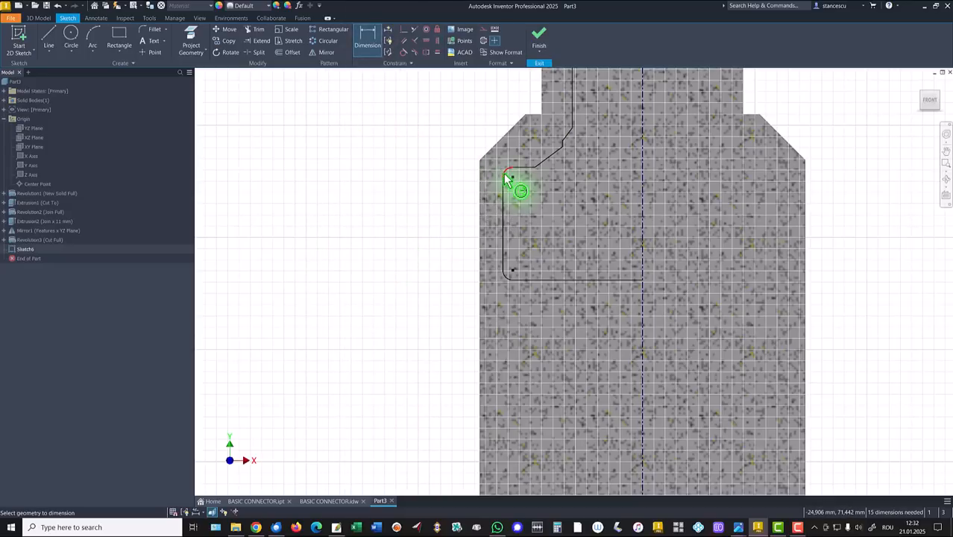
click(401, 127)
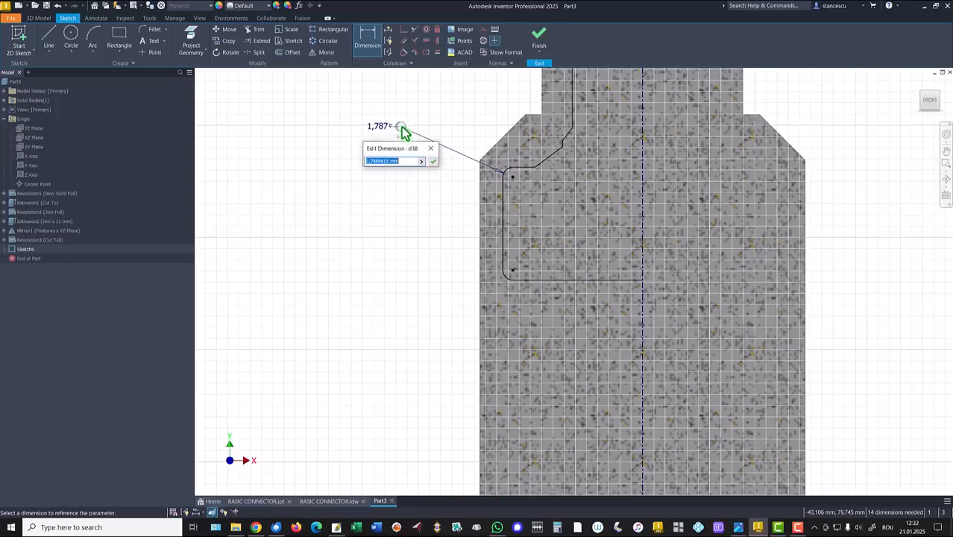
text(3)
key(Return)
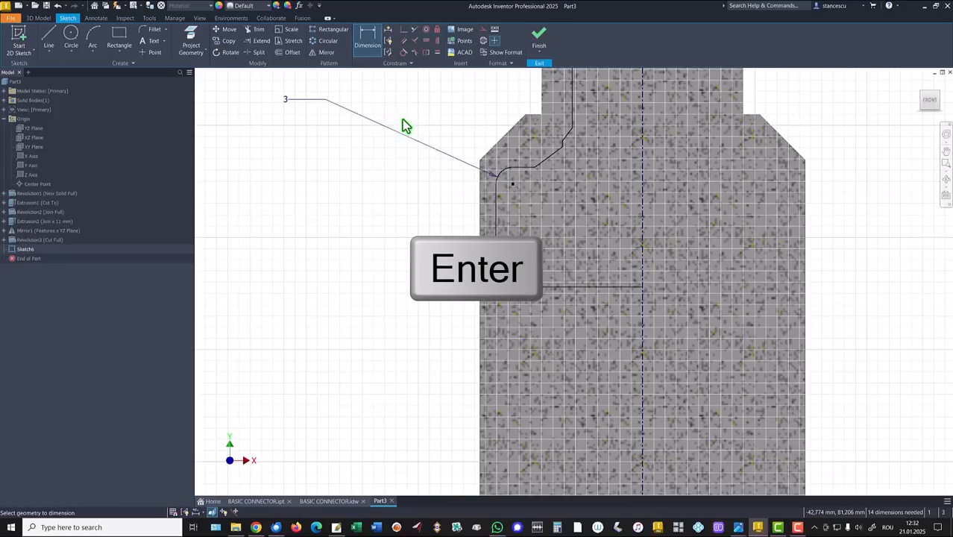
Step: Constrain the cavity profile's lower outer corner arc to be equal to the upper outer corner arc
click(437, 52)
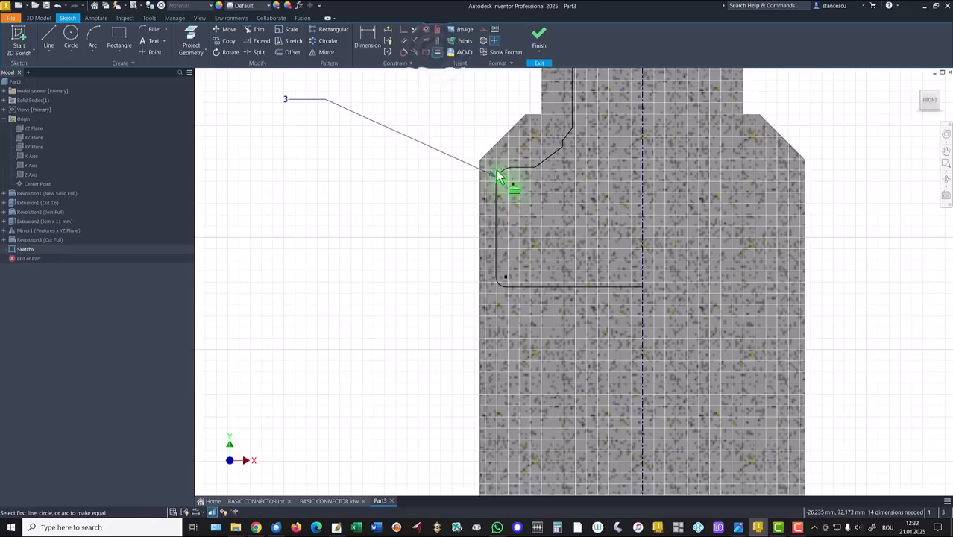
click(502, 179)
click(496, 281)
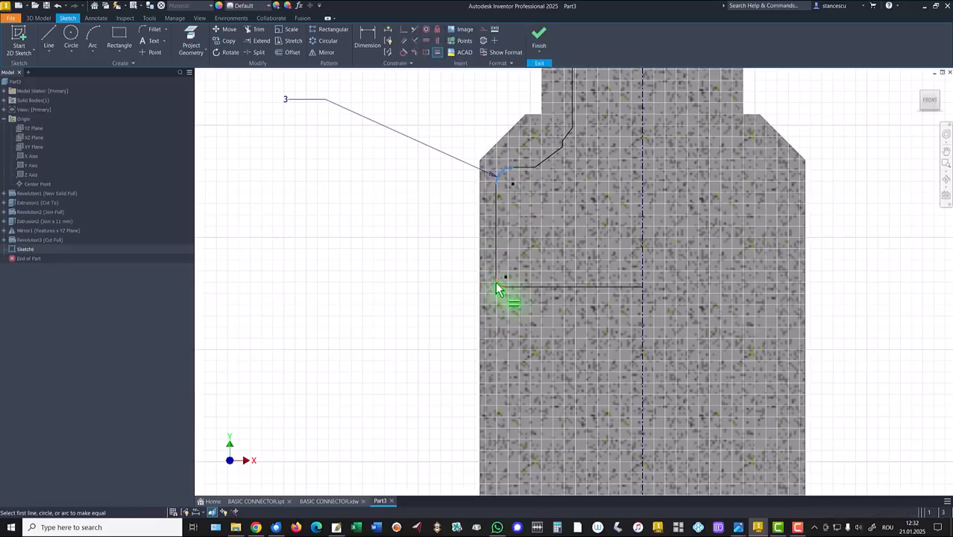
Step: Dimension the cavity profile's outer vertical line from the centerline as a 50 mm diameter
click(368, 41)
click(499, 227)
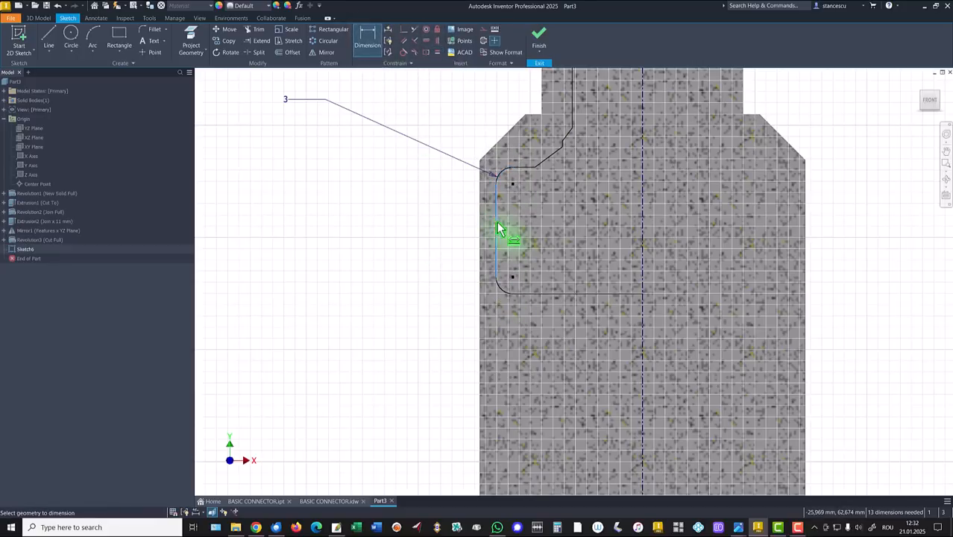
click(642, 249)
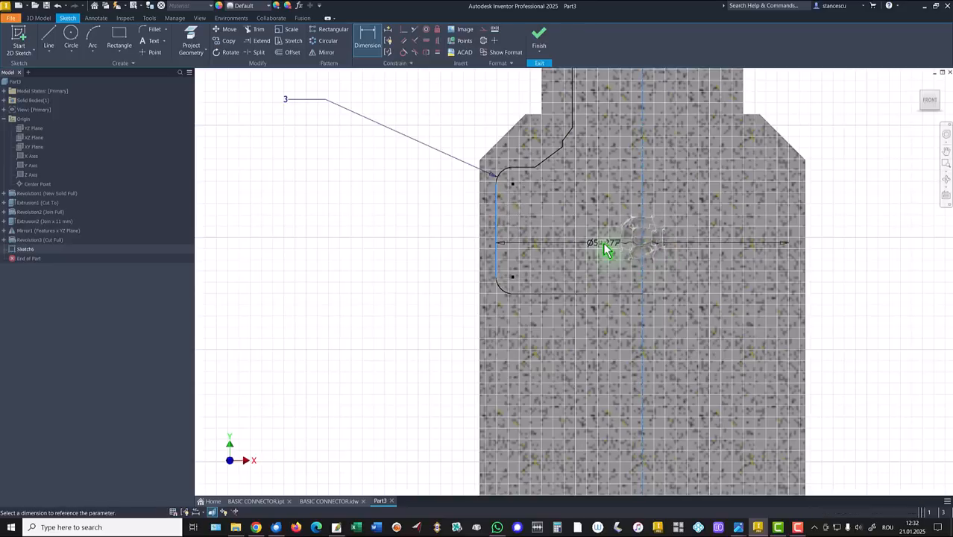
click(606, 250)
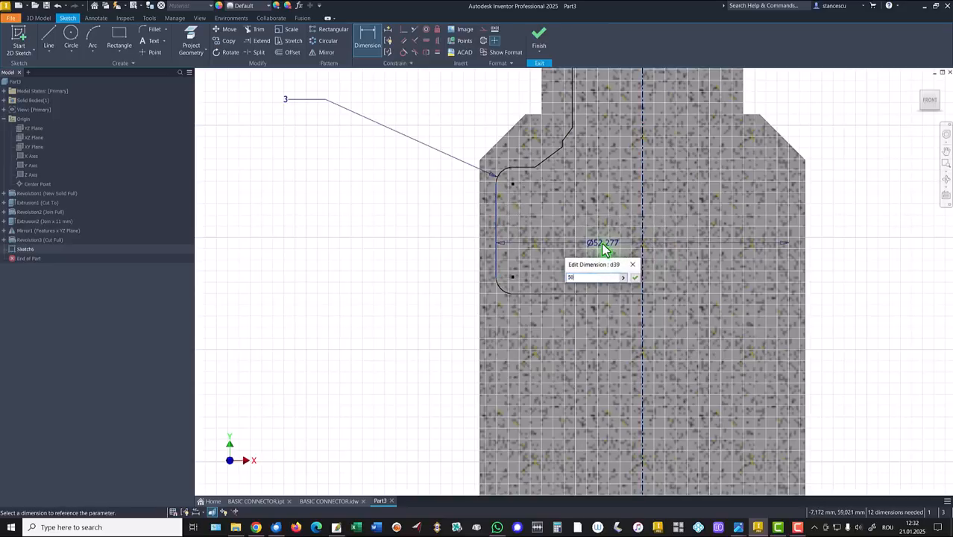
text(50)
key(Return)
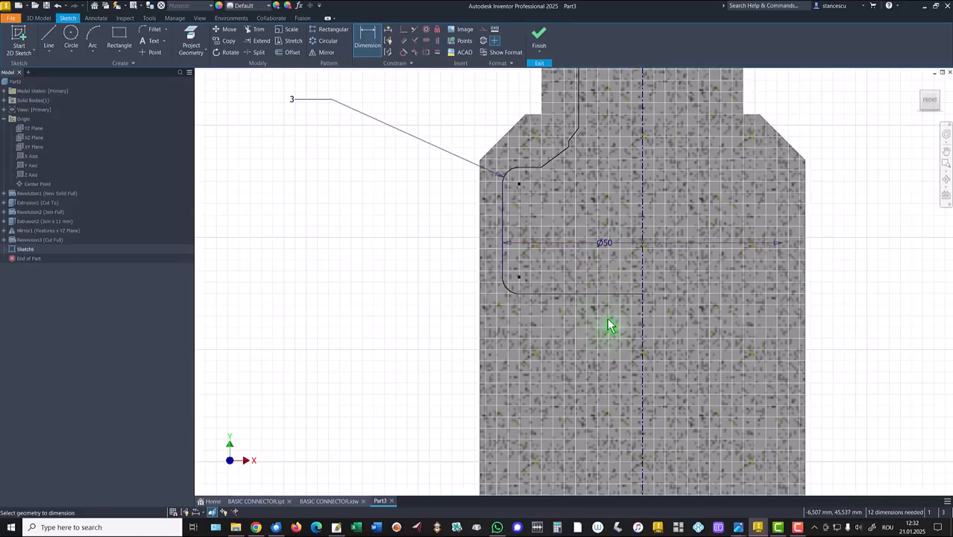
Step: Dimension the cavity's bottom line 34 mm above the part's base line
click(559, 297)
middle_drag(549, 347, 557, 240)
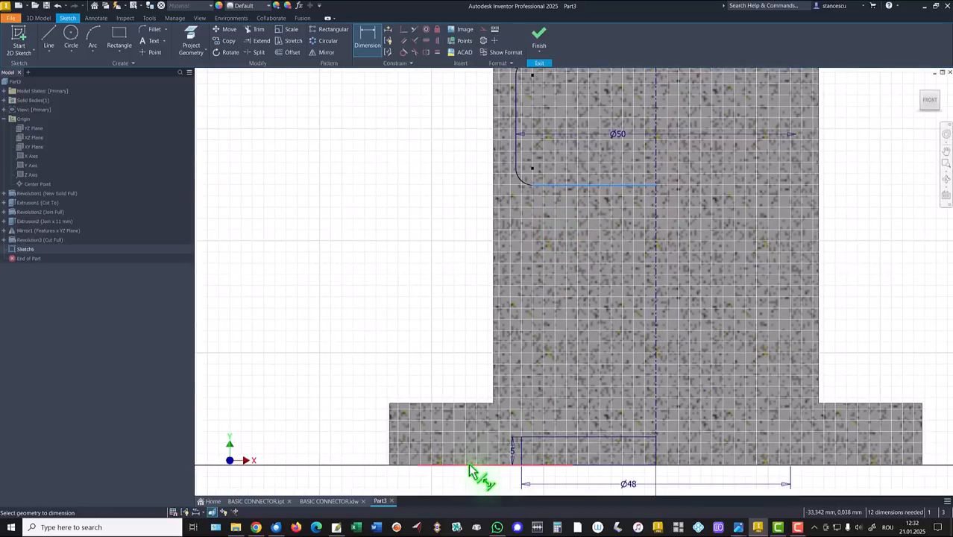
click(628, 464)
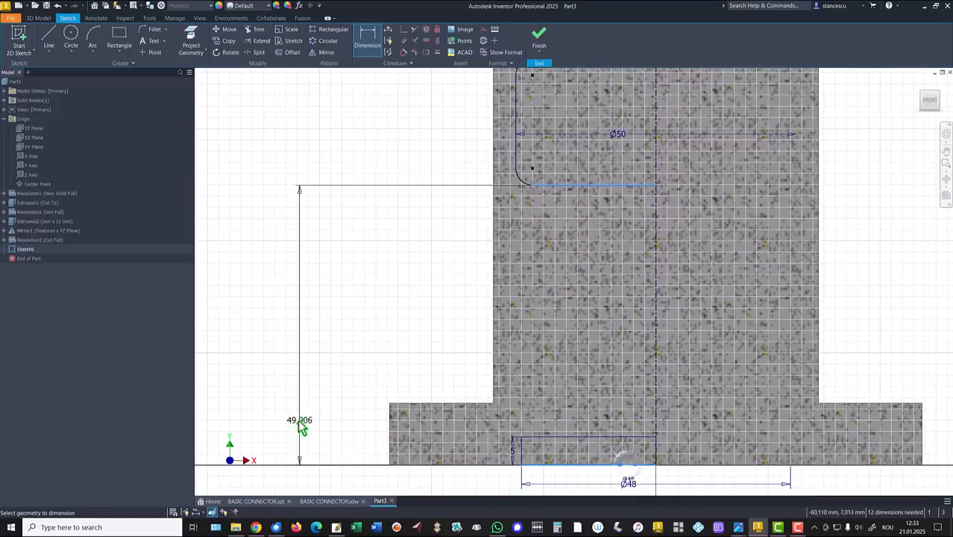
click(321, 360)
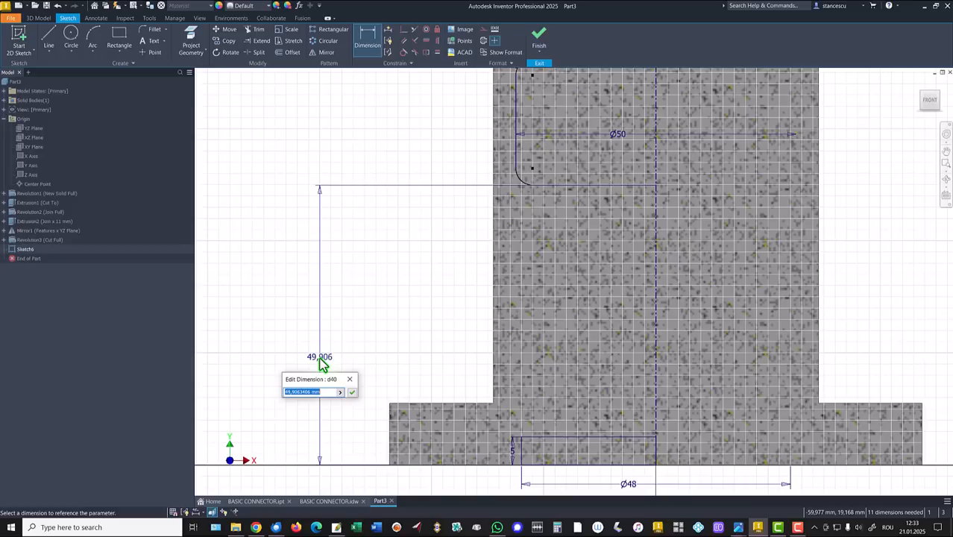
key(Return)
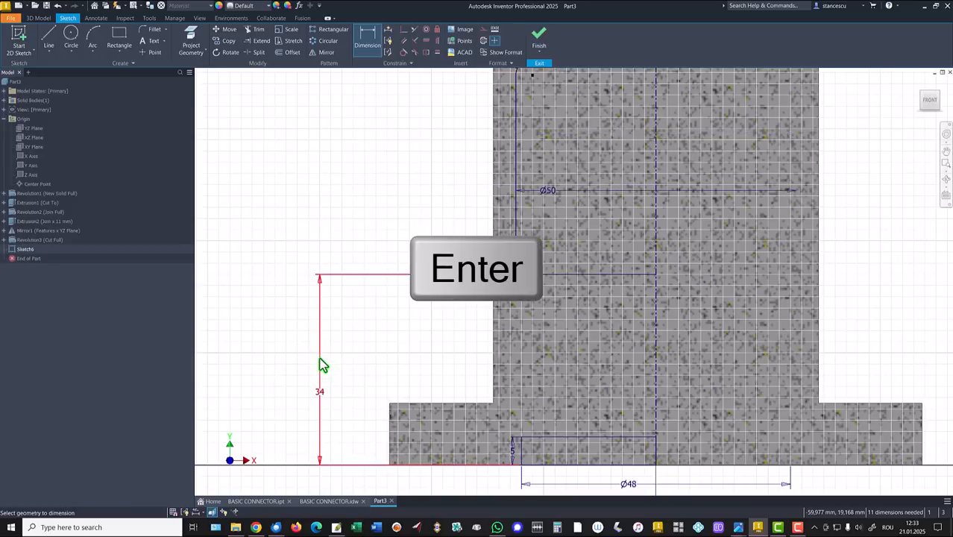
Step: Dimension the cavity profile's height between its upper and lower horizontal lines as 38 mm
middle_drag(385, 221, 360, 299)
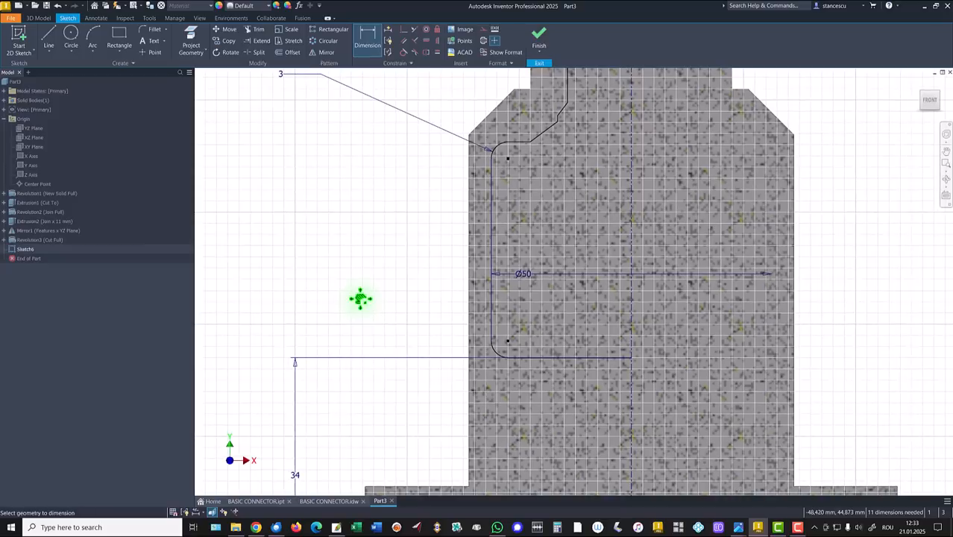
click(521, 146)
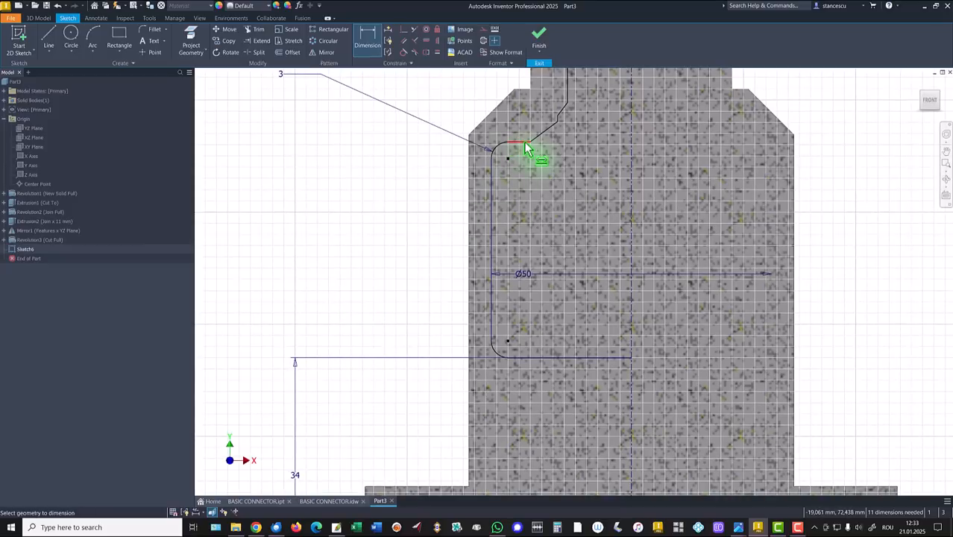
click(525, 365)
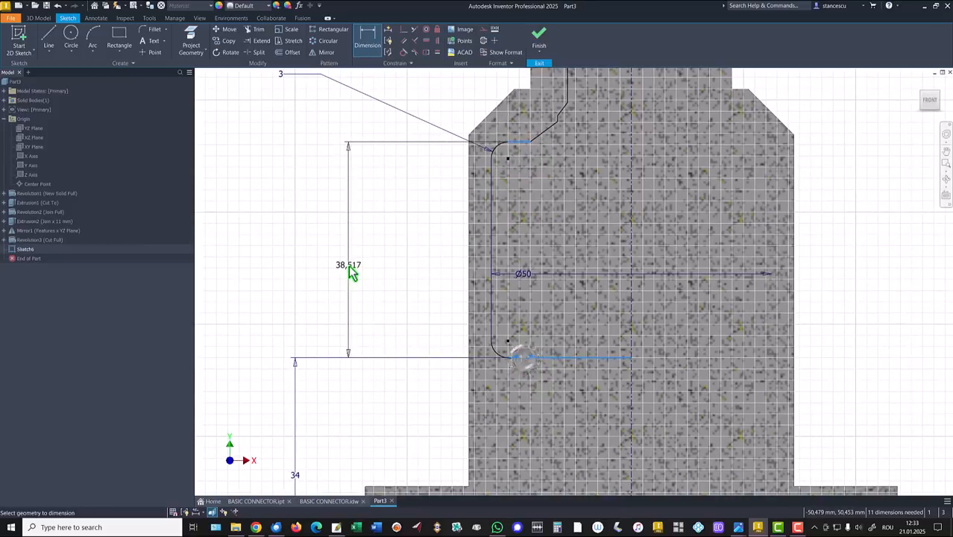
click(351, 270)
text(38)
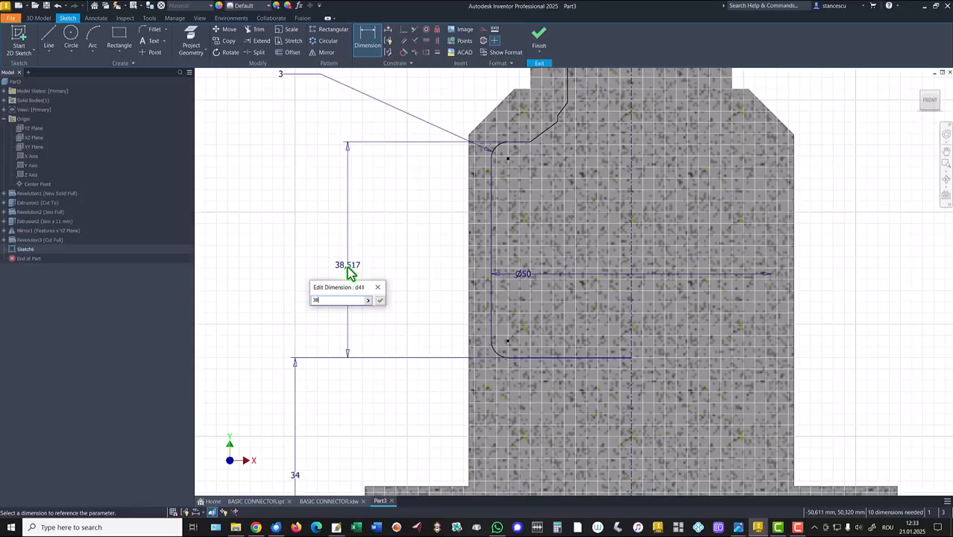
key(Return)
Step: Dimension the short vertical line between the two sloped lines from the centerline as a 28 mm diameter
middle_drag(489, 205, 482, 363)
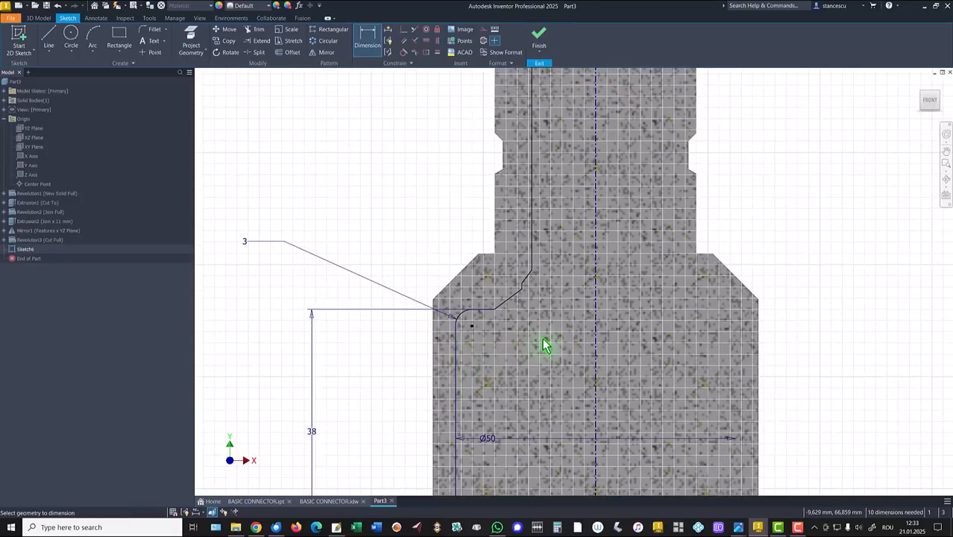
scroll(566, 315, up, 4)
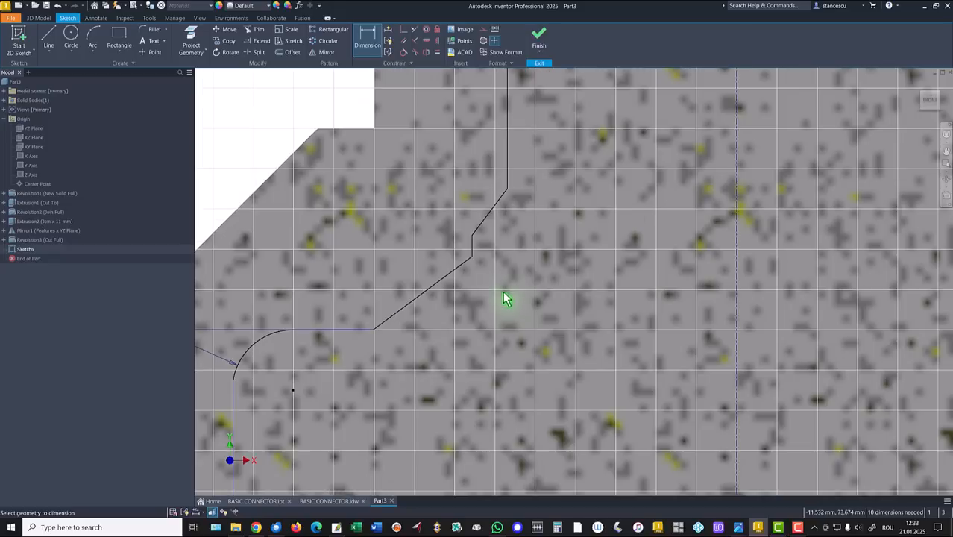
click(473, 246)
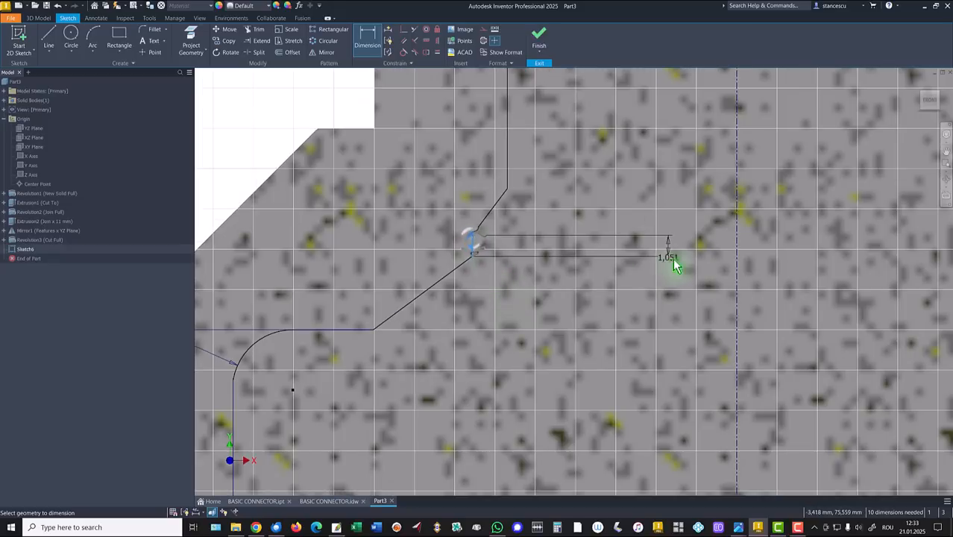
click(738, 265)
click(647, 359)
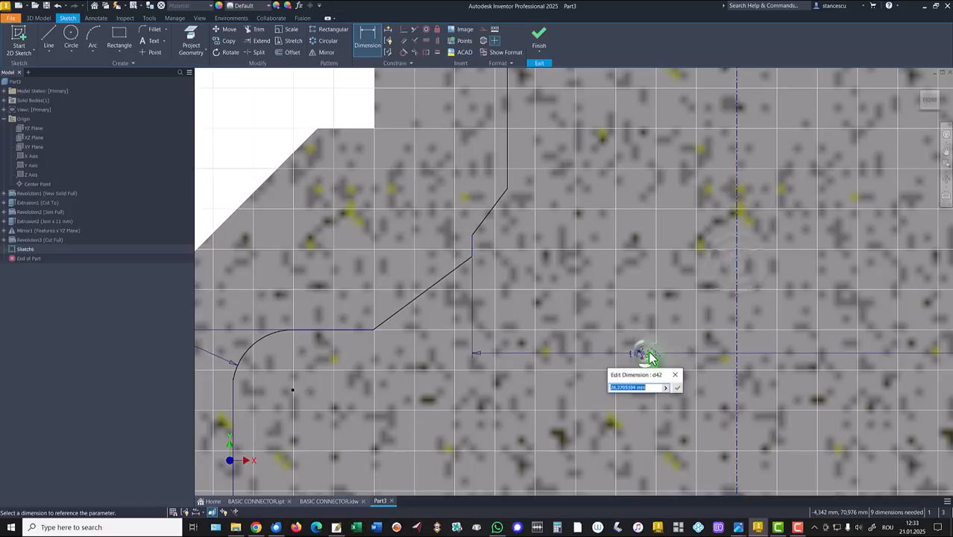
text(28)
key(Return)
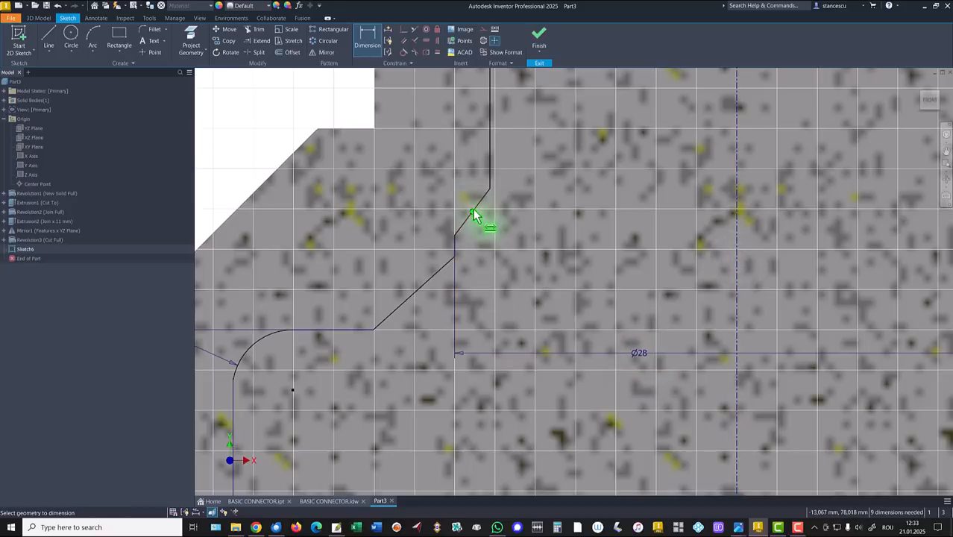
Step: Dimension the angle between the upper sloped line and the vertical bore line as 45°
click(466, 221)
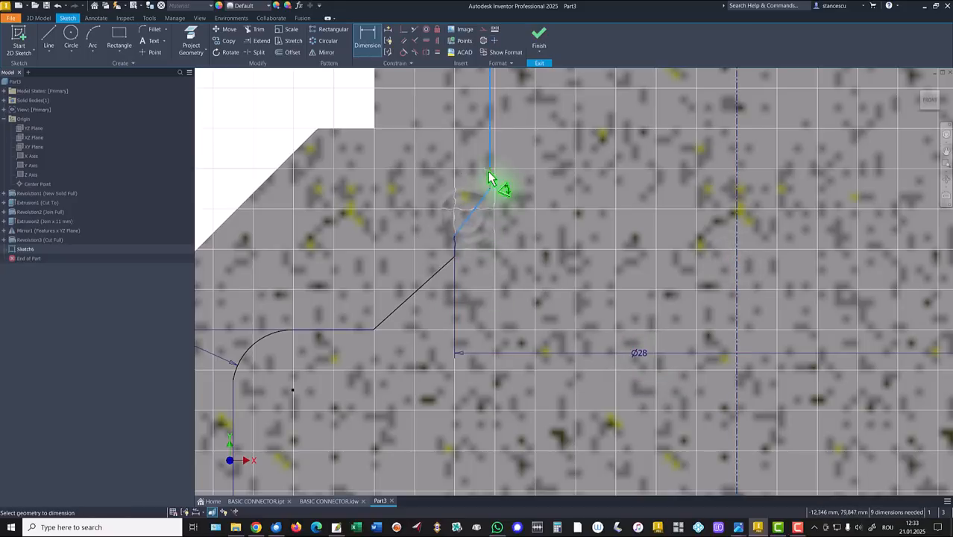
click(490, 170)
click(479, 241)
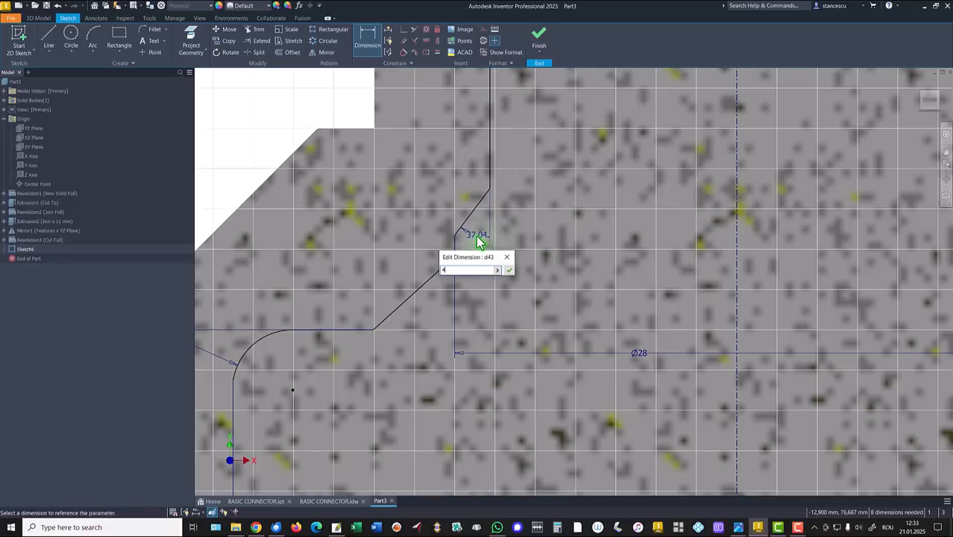
key(Return)
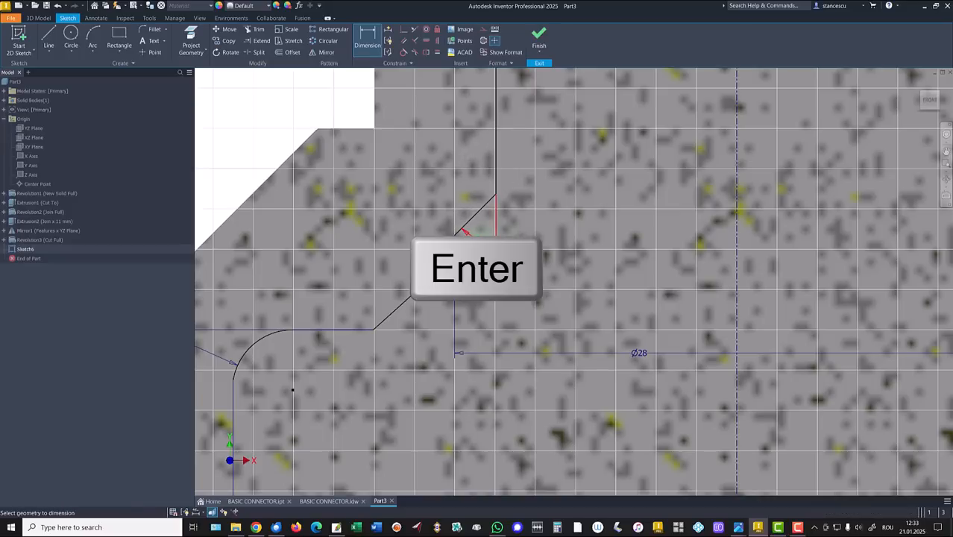
Step: Dimension the angle between the lower, longer sloped line and the vertical bore line as 45°
click(420, 299)
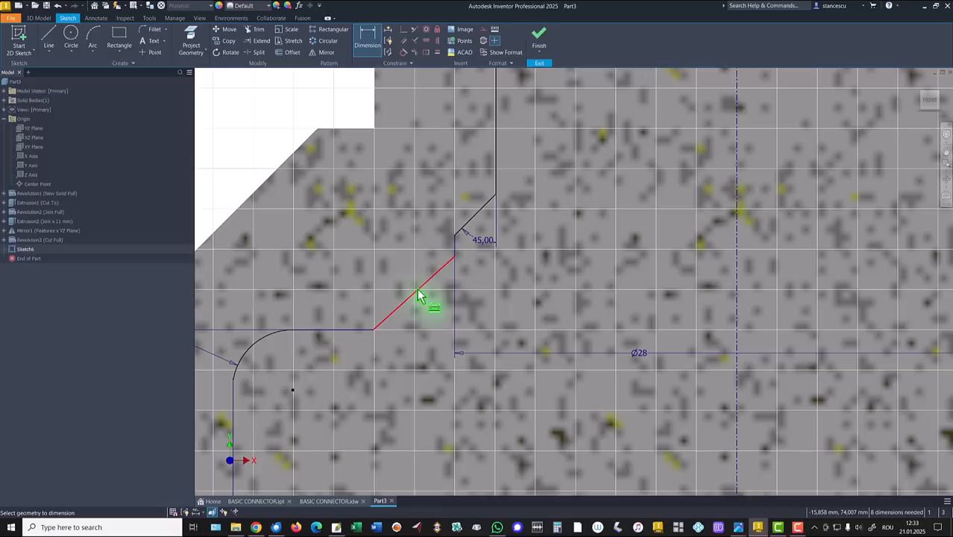
click(497, 174)
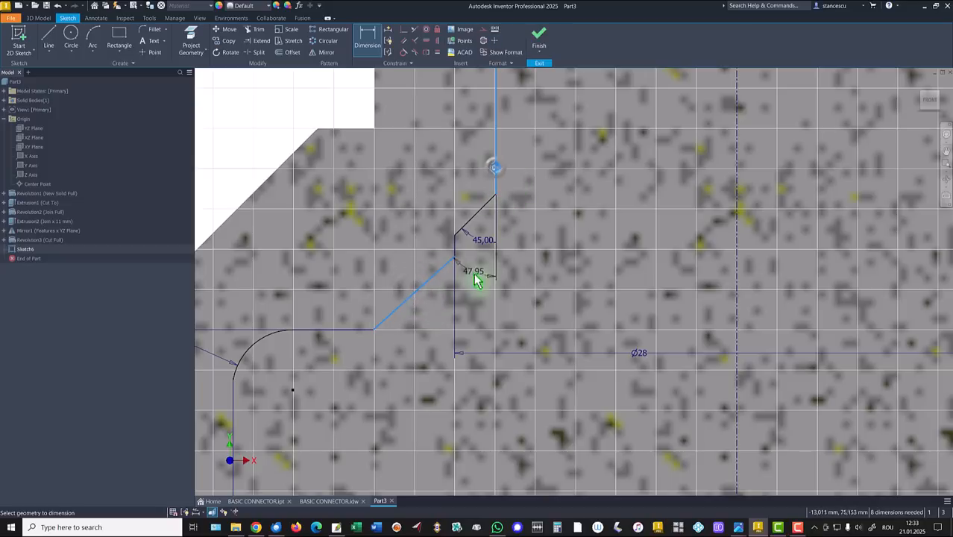
click(459, 322)
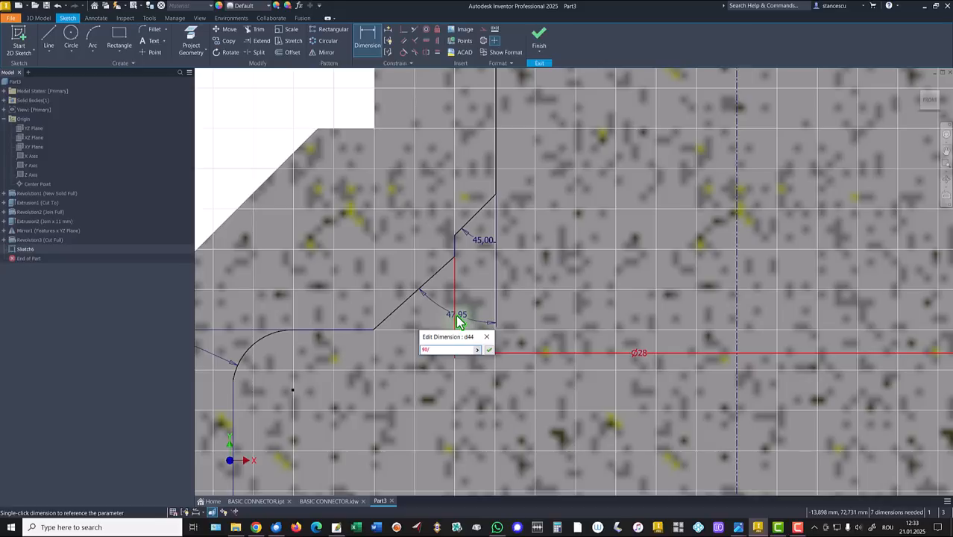
key(Return)
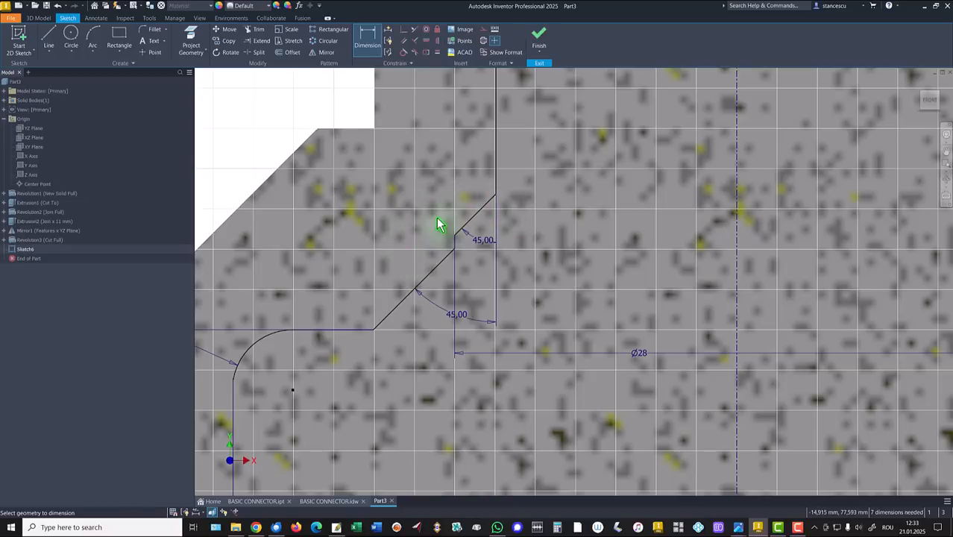
Step: Dimension the vertical distance from the cavity's upper horizontal line to the bore line's lower endpoint as 7 mm
mouse_move(439, 225)
middle_down()
mouse_move(596, 219)
mouse_move(632, 202)
middle_up()
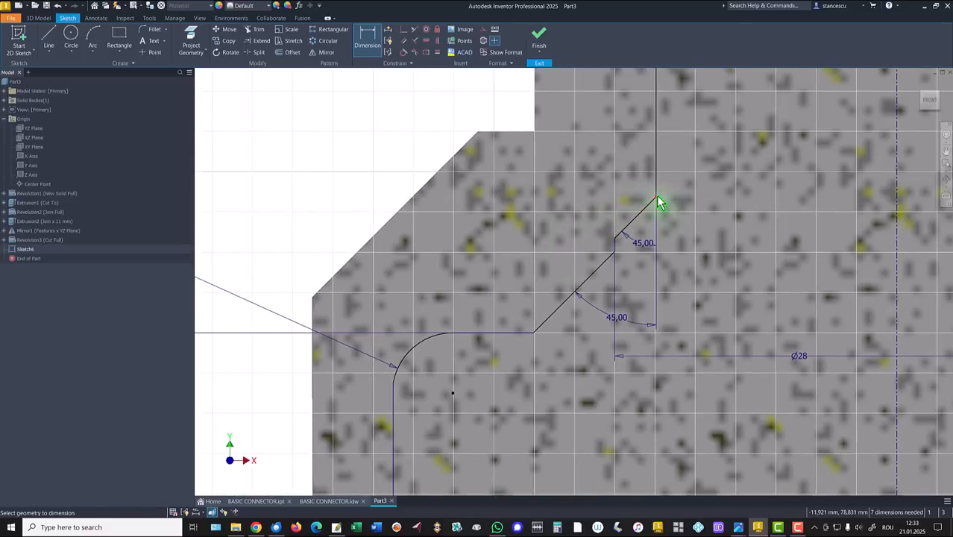
click(656, 198)
click(503, 331)
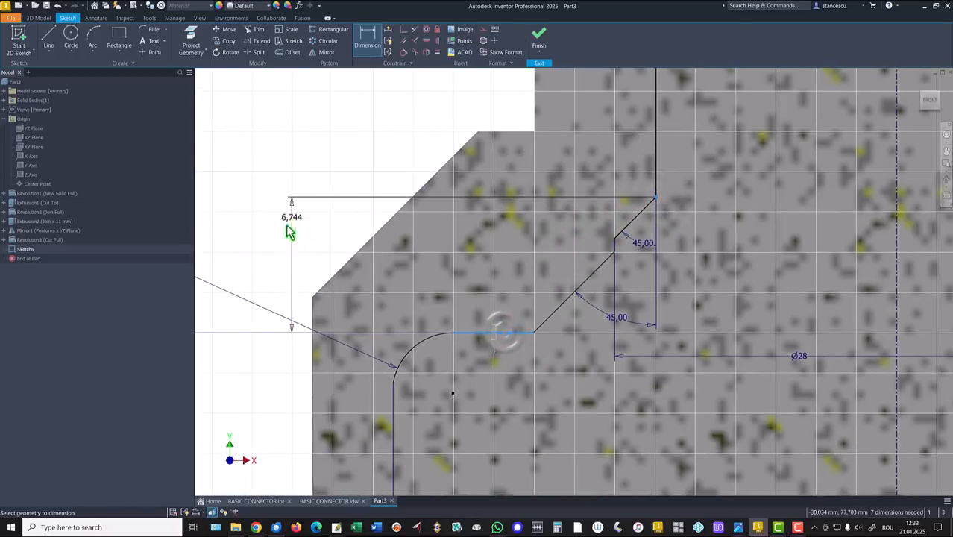
click(279, 243)
text(7)
key(Return)
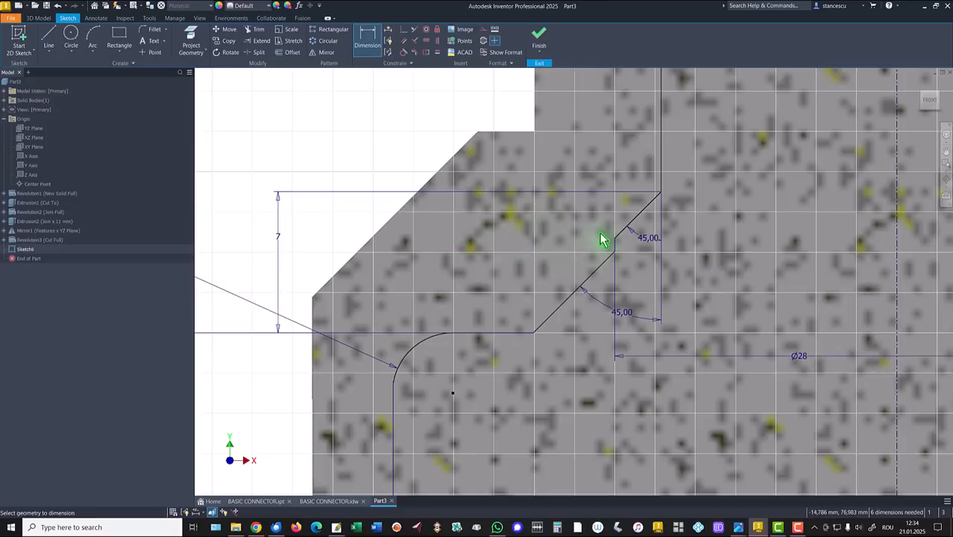
Step: Dimension the length of the short vertical line between the two sloped lines as 0.8 mm
scroll(596, 239, up, 3)
click(629, 252)
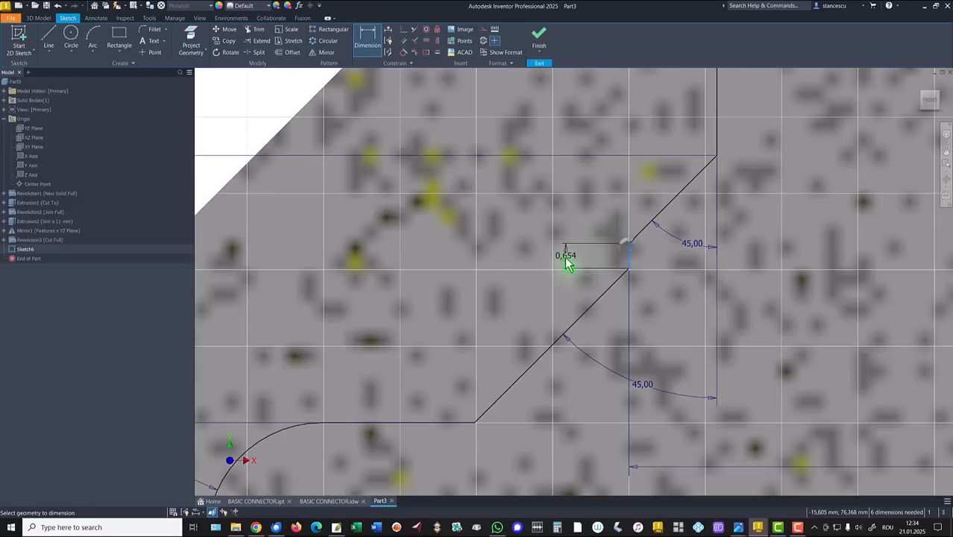
scroll(568, 262, down, 2)
click(293, 266)
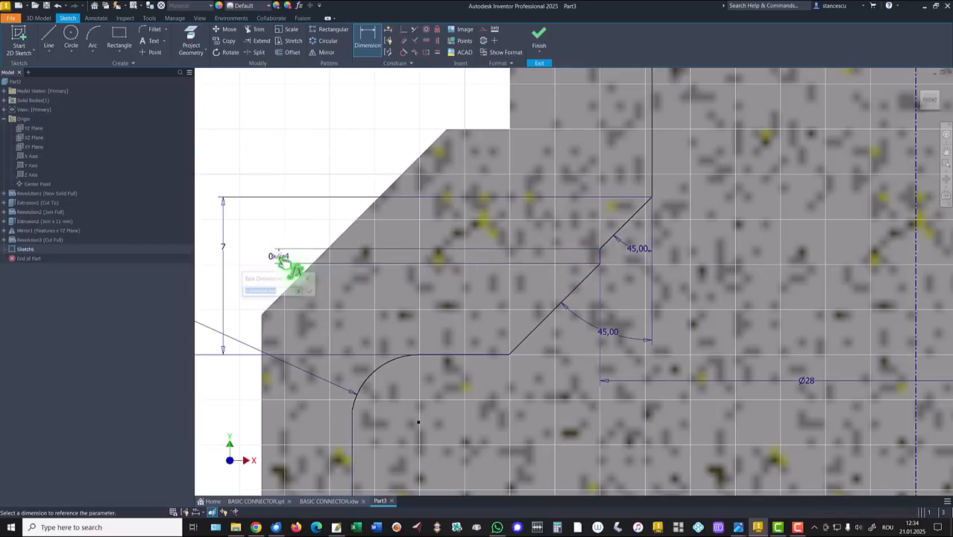
text(0)
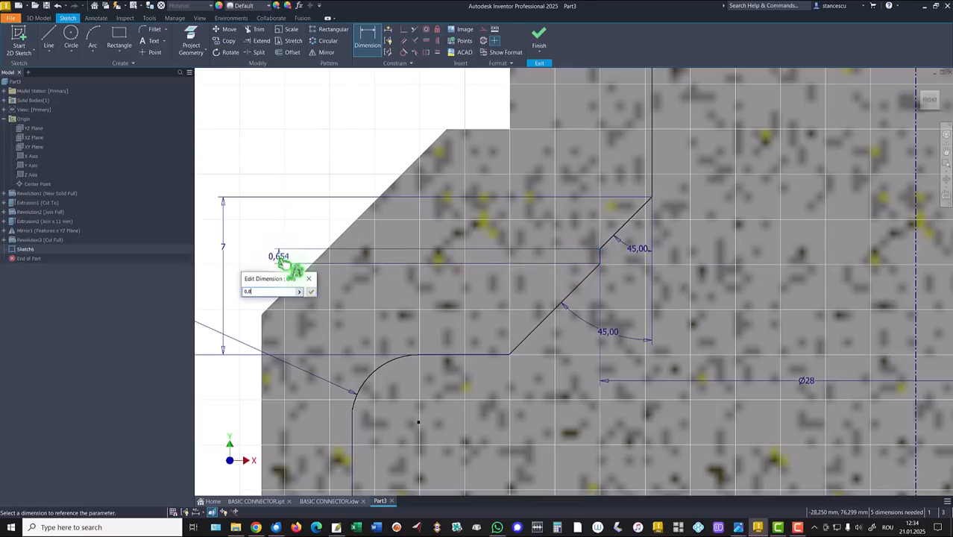
text(,8)
key(Return)
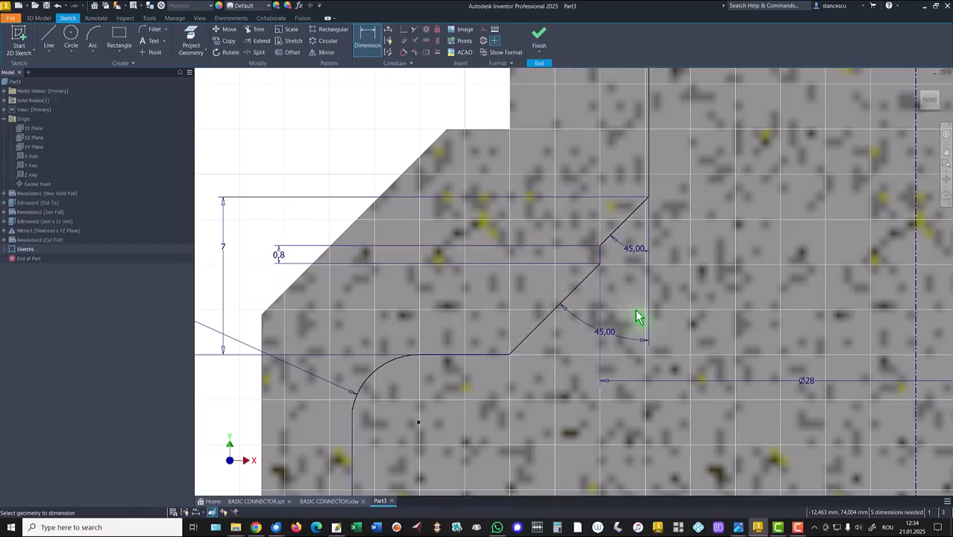
scroll(634, 317, down, 4)
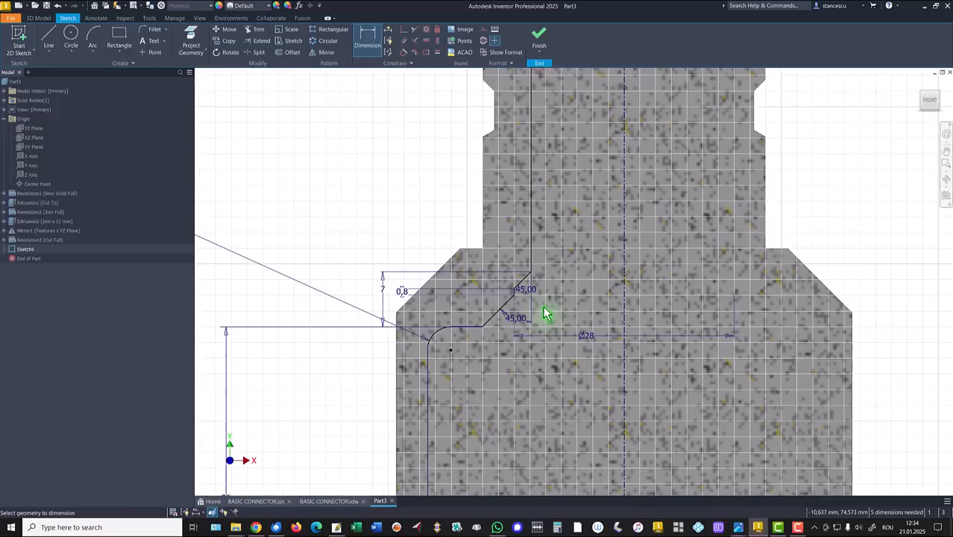
middle_drag(573, 258, 519, 347)
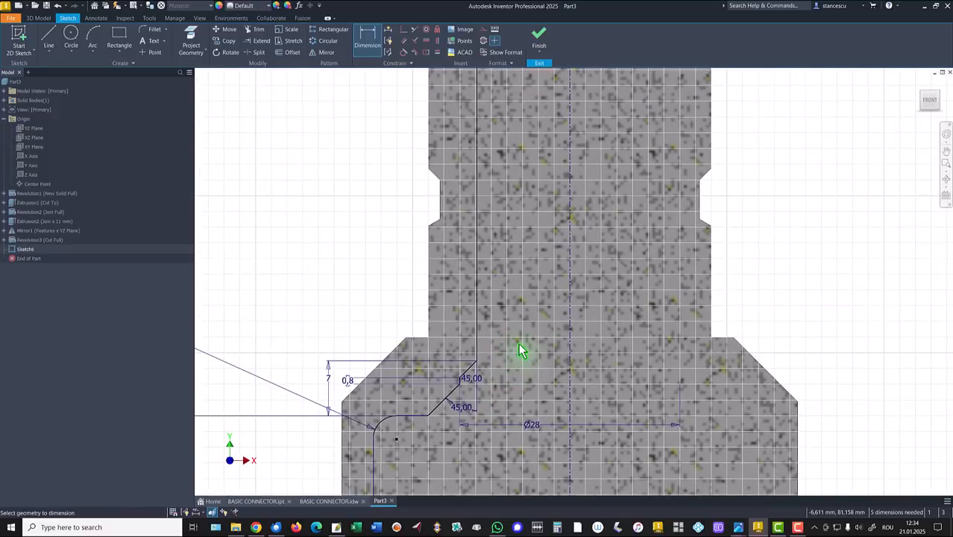
Step: Dimension the long vertical bore line from the centerline as a 24 mm diameter
mouse_move(527, 266)
middle_down()
mouse_move(526, 325)
mouse_move(485, 366)
middle_up()
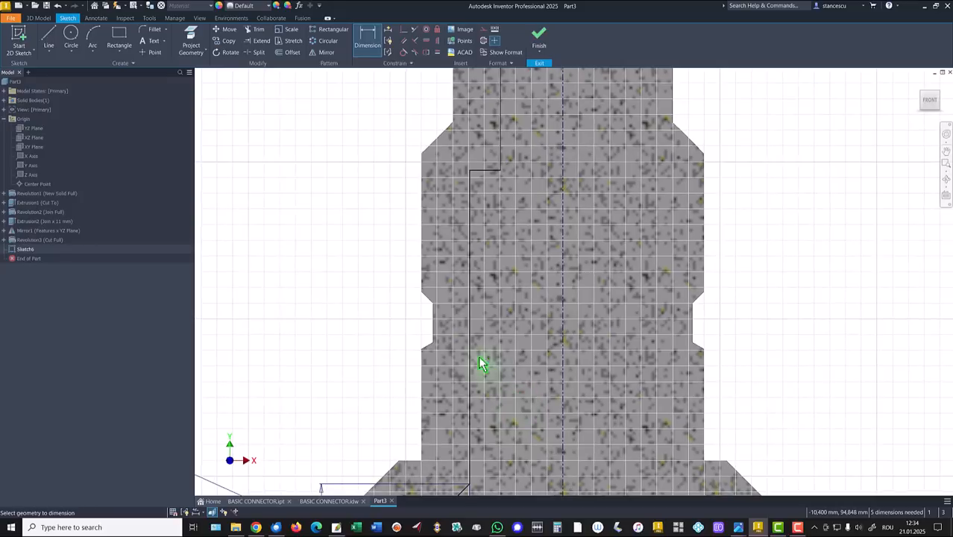
click(470, 357)
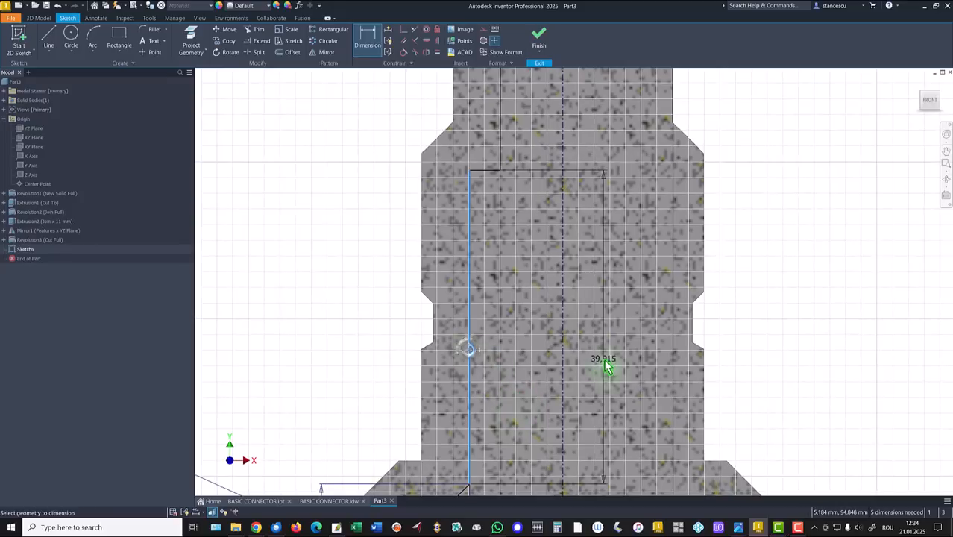
click(563, 368)
click(540, 363)
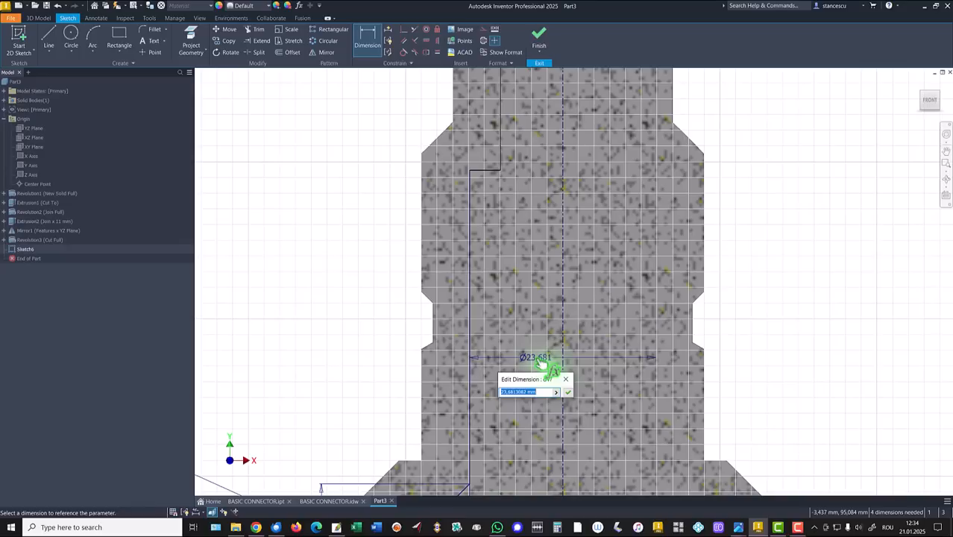
key(Return)
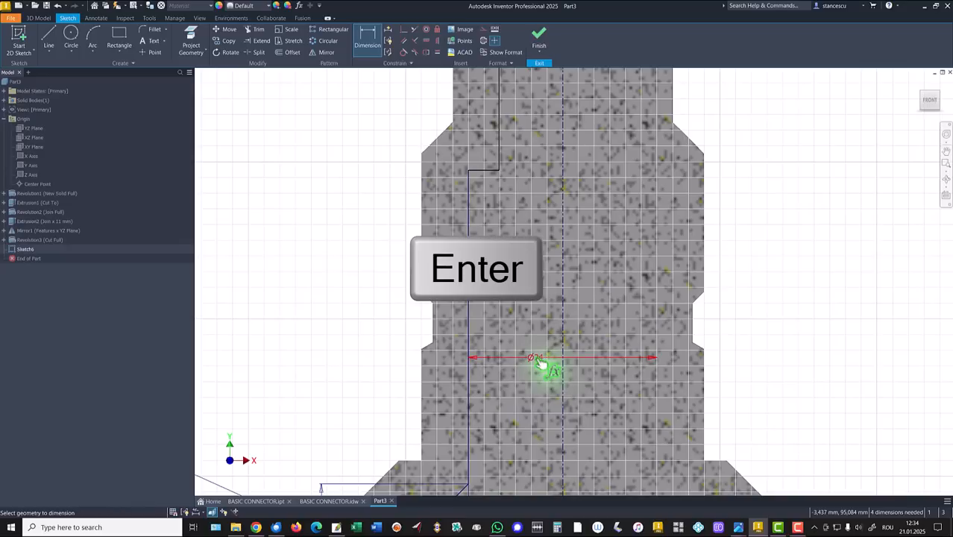
Step: Dimension the uppermost vertical bore line from the centerline as an 18 mm diameter
middle_drag(525, 253, 519, 340)
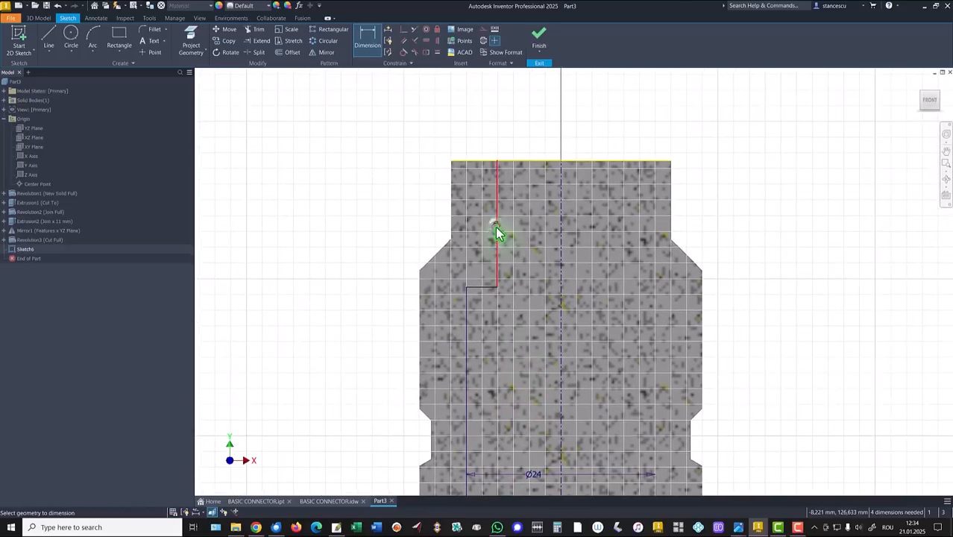
key(Escape)
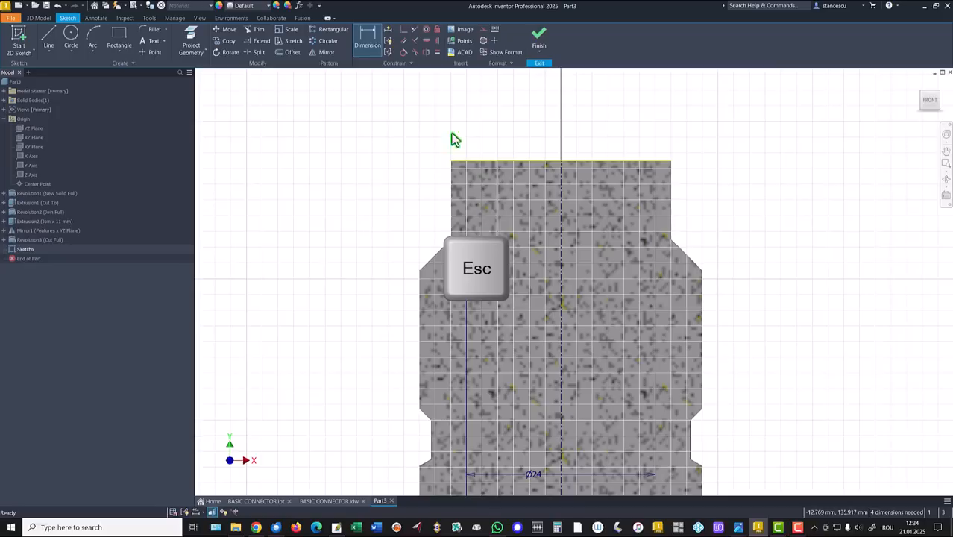
click(367, 37)
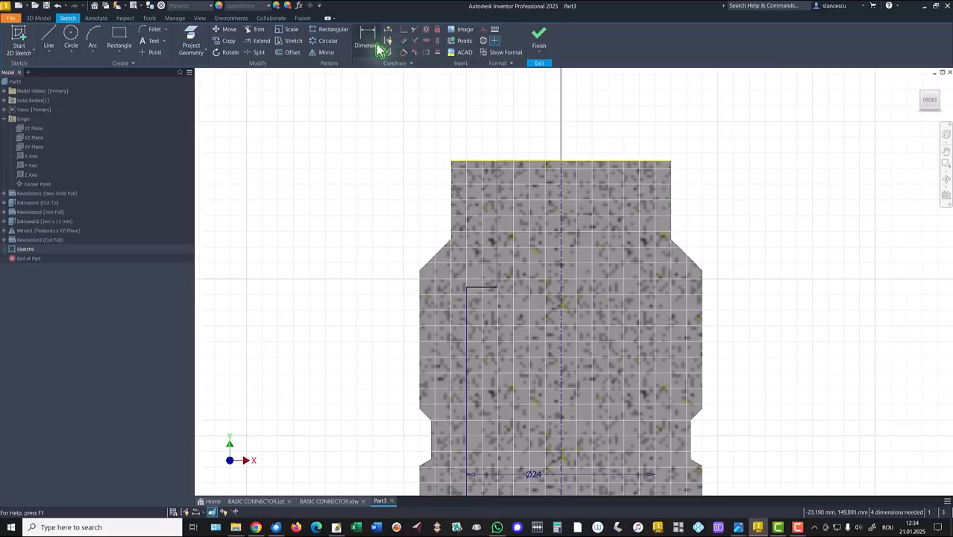
click(497, 205)
click(561, 211)
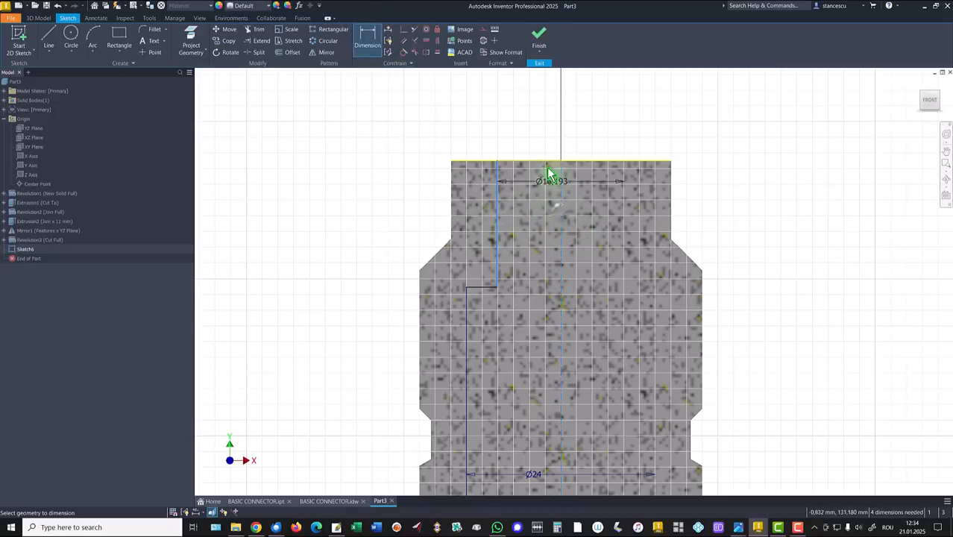
click(546, 140)
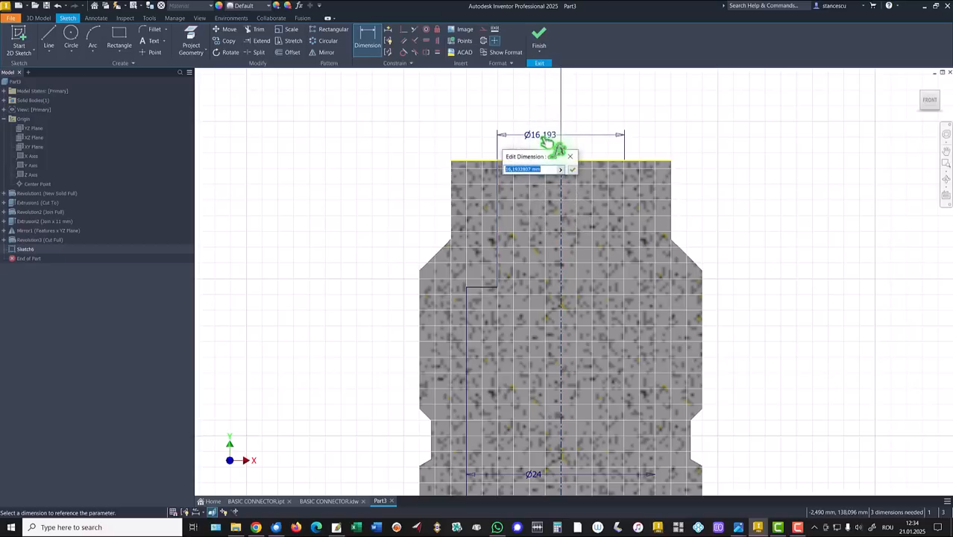
key(Return)
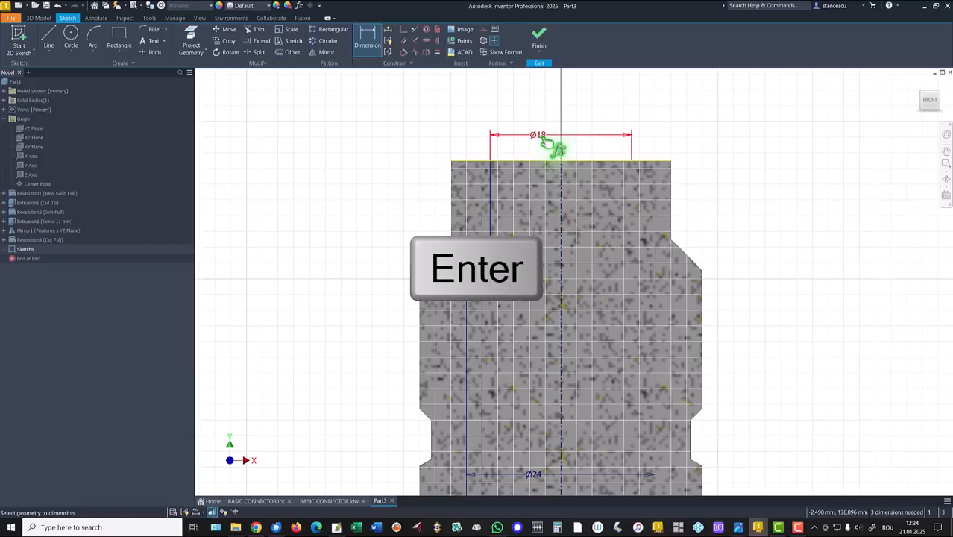
Step: Dimension the length of the uppermost vertical bore line as 16 mm
click(491, 217)
click(382, 216)
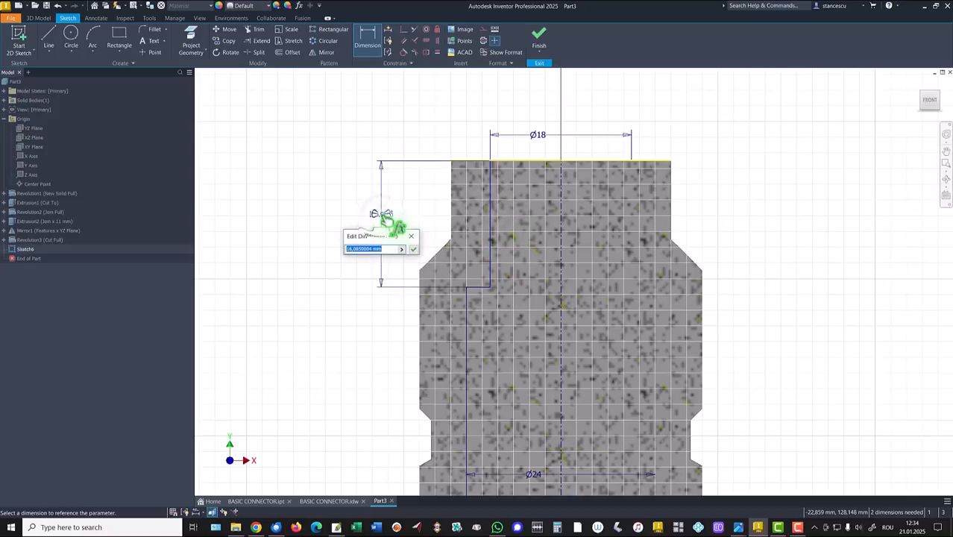
key(Return)
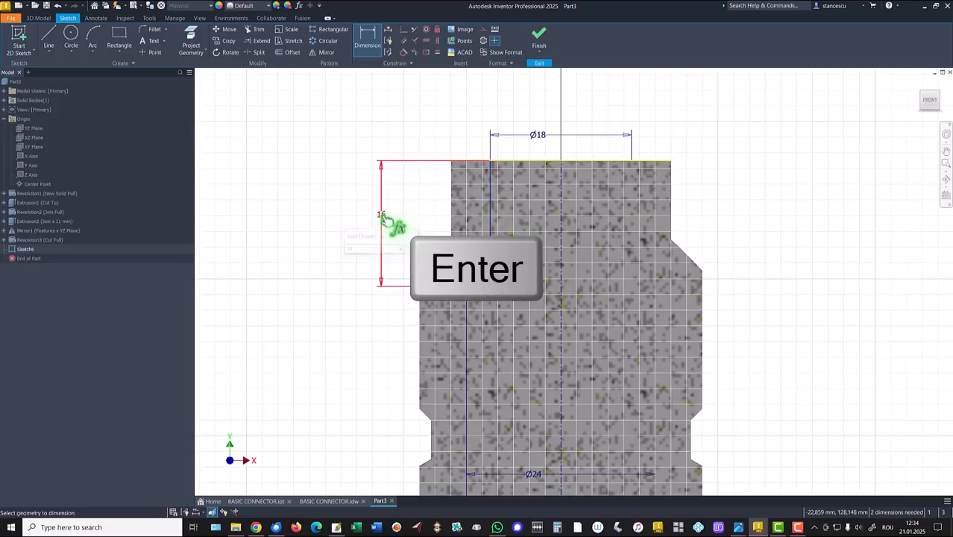
Step: Apply Auto Dimension to the whole sketch with dimensions and constraints enabled, and remove the automatically added dimensions again
scroll(378, 251, down, 3)
mouse_move(403, 302)
middle_down()
mouse_move(445, 247)
mouse_move(484, 132)
middle_up()
middle_drag(437, 211, 409, 178)
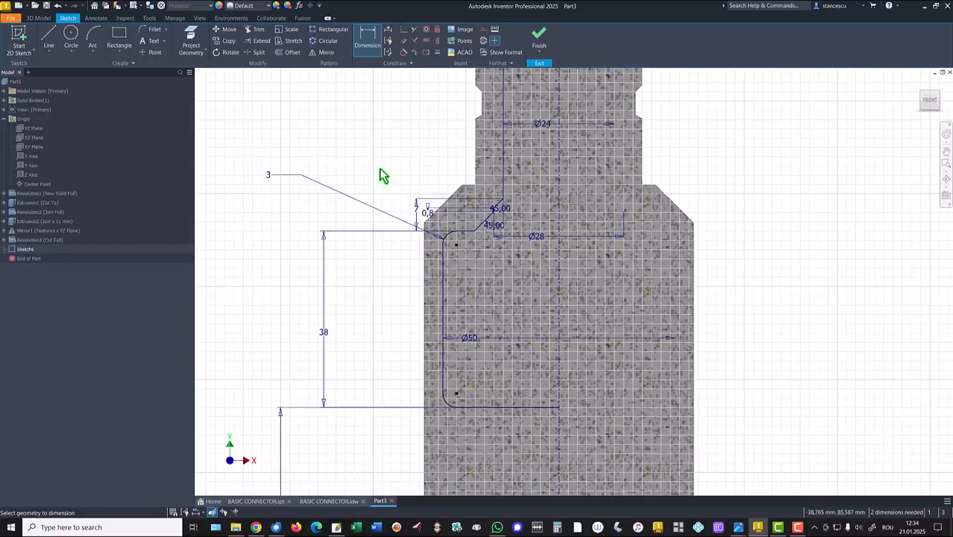
key(Home)
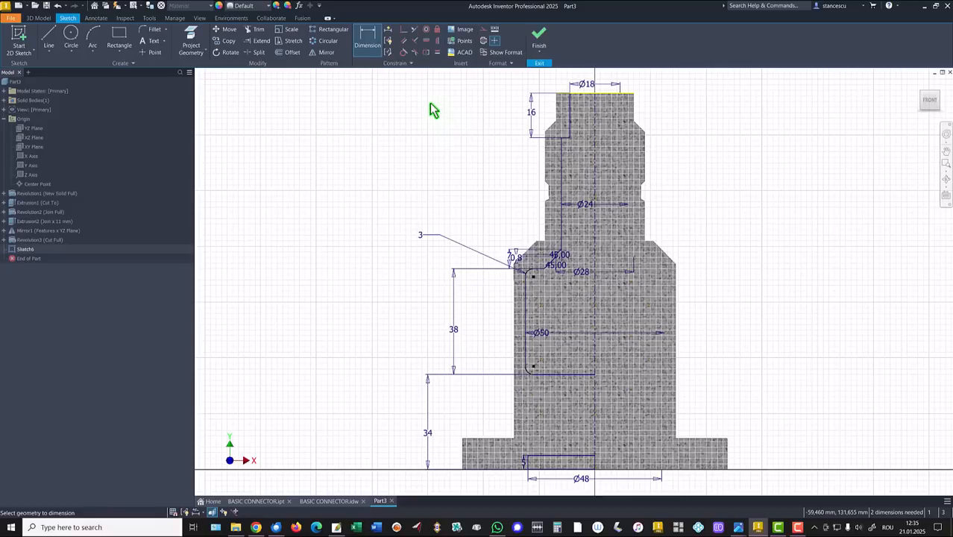
click(389, 36)
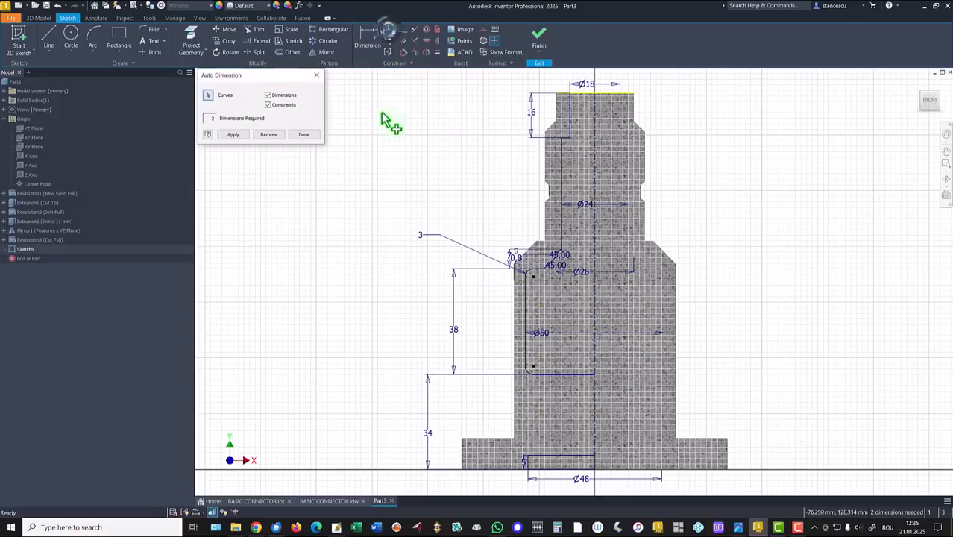
click(239, 137)
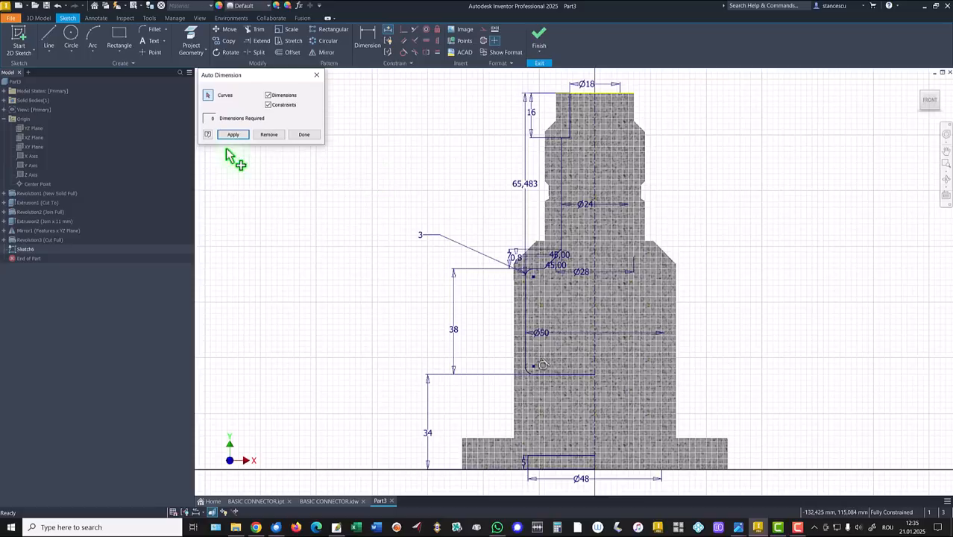
click(275, 137)
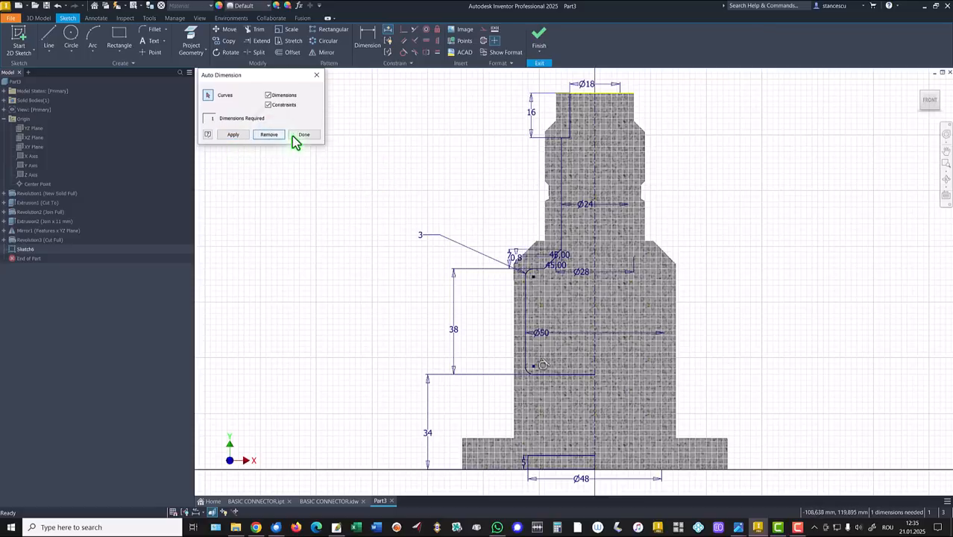
click(301, 137)
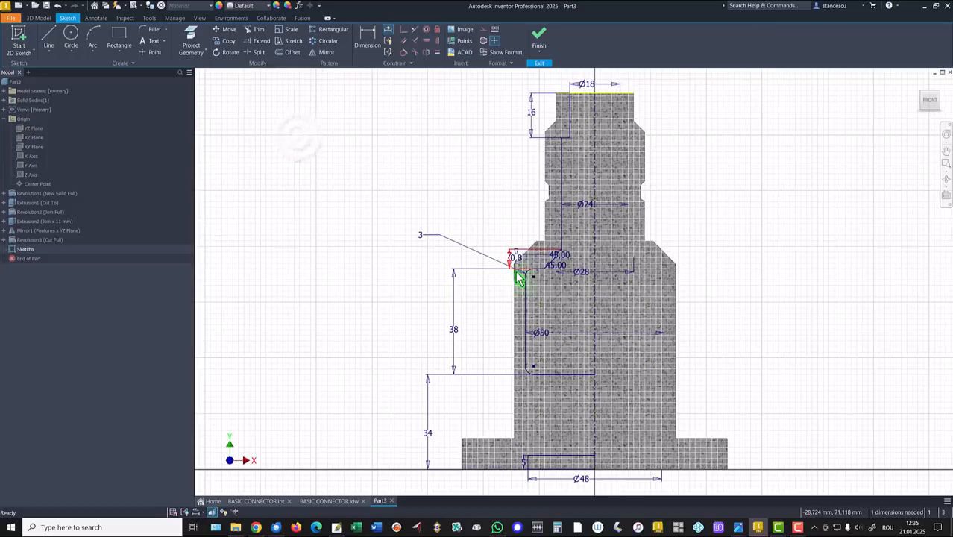
Step: Check the constraints around the cavity's upper corner and make its arc tangent to the cavity's vertical line
scroll(517, 272, up, 2)
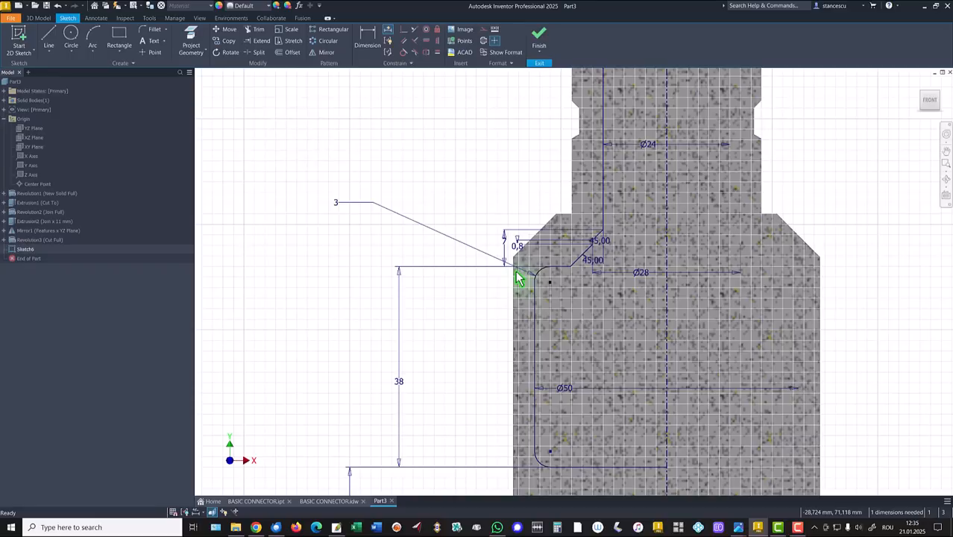
click(562, 270)
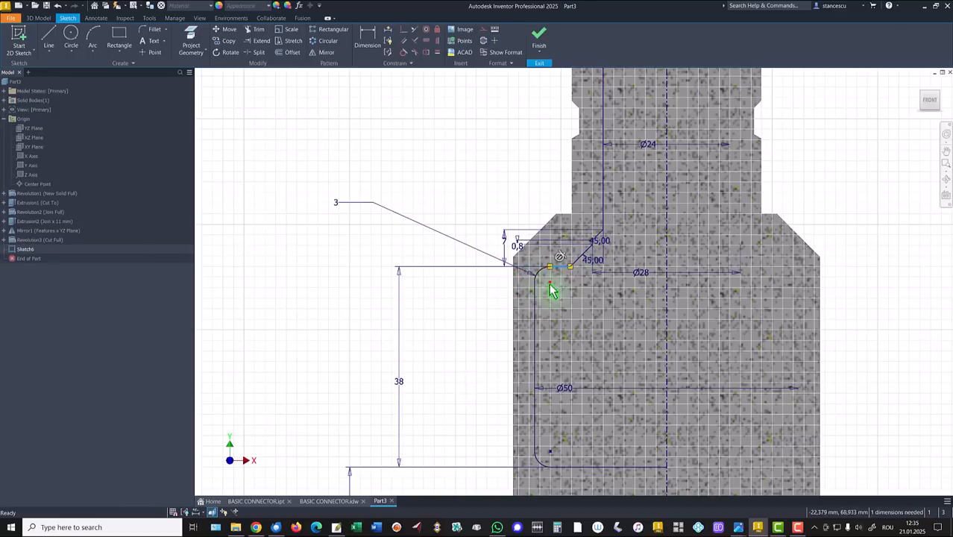
click(460, 309)
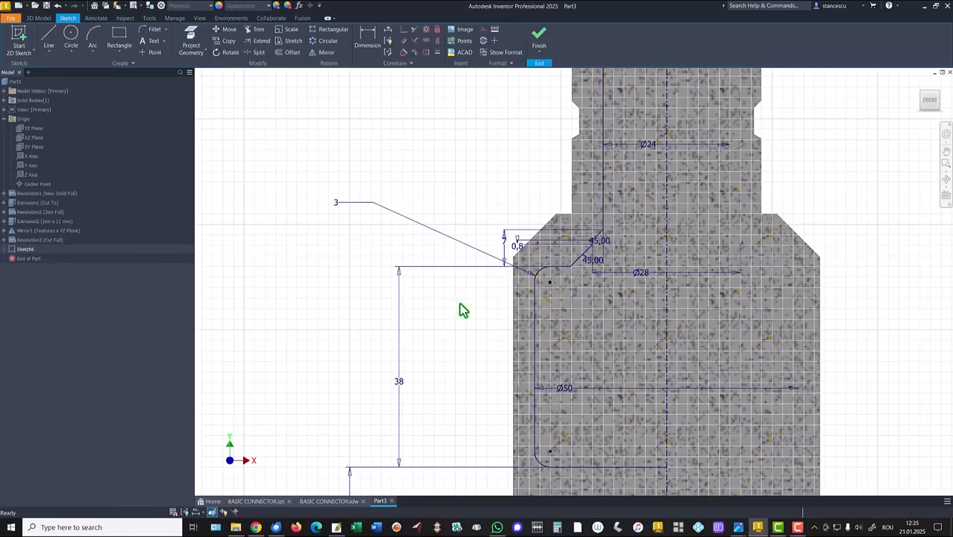
click(544, 278)
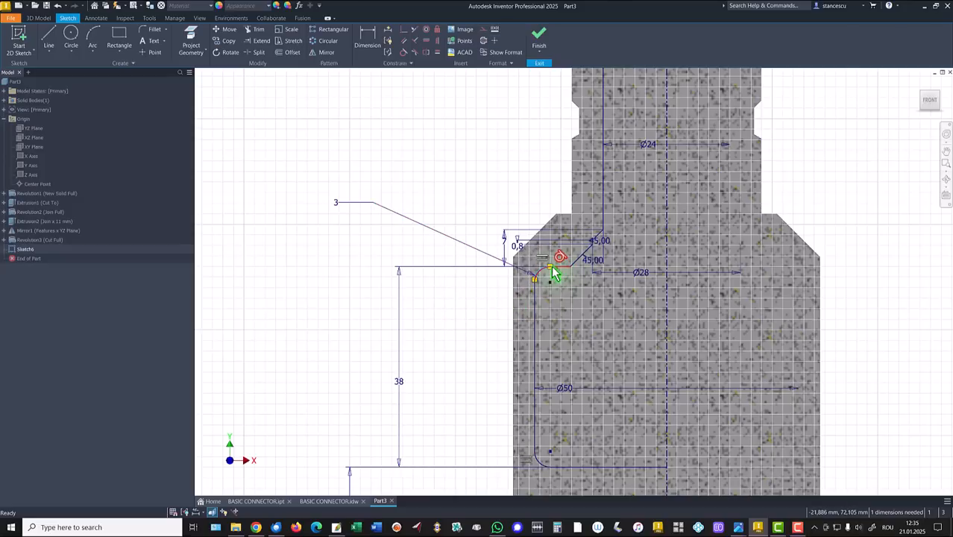
click(393, 140)
click(405, 54)
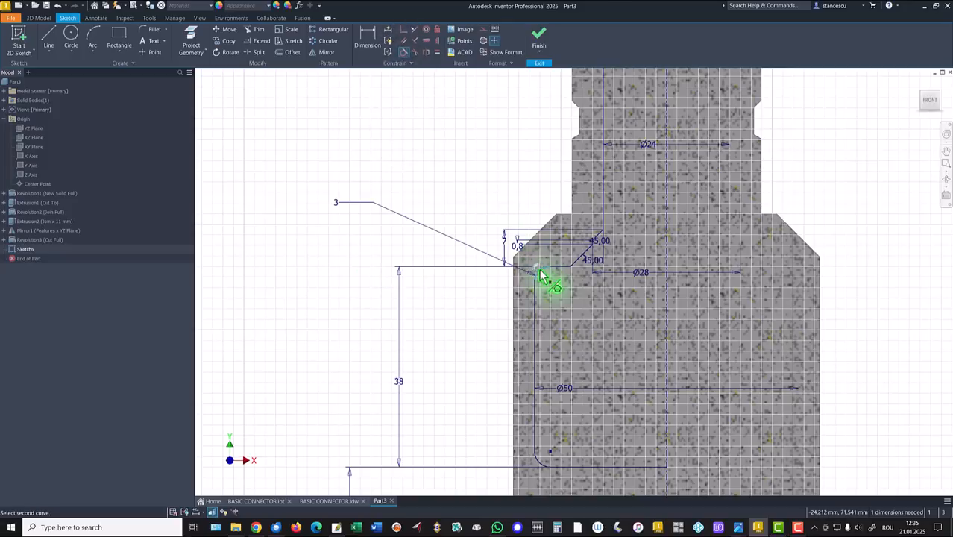
click(536, 298)
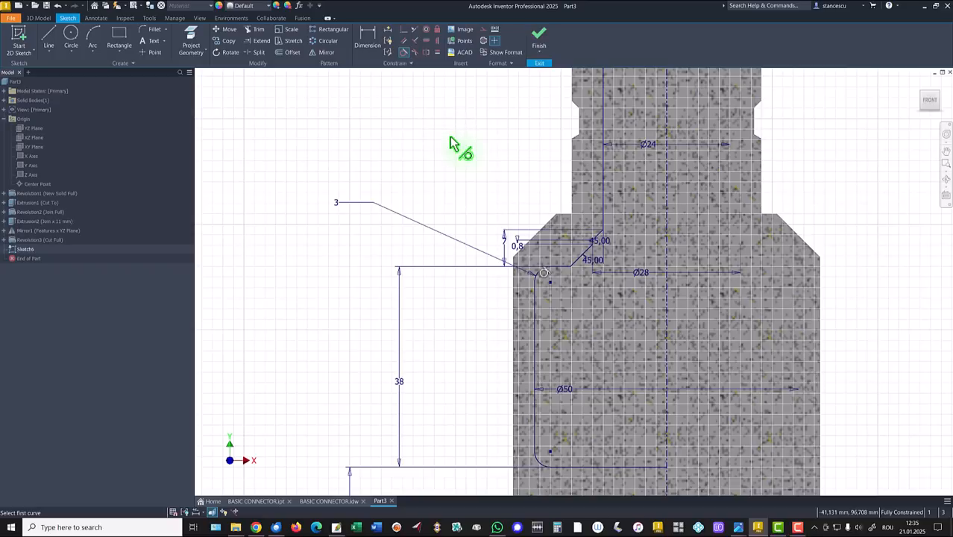
Step: Finish the sketch and revolve the bore-cavity profile and the base recess profile a full 360° about the vertical centerline as a cut
key(Home)
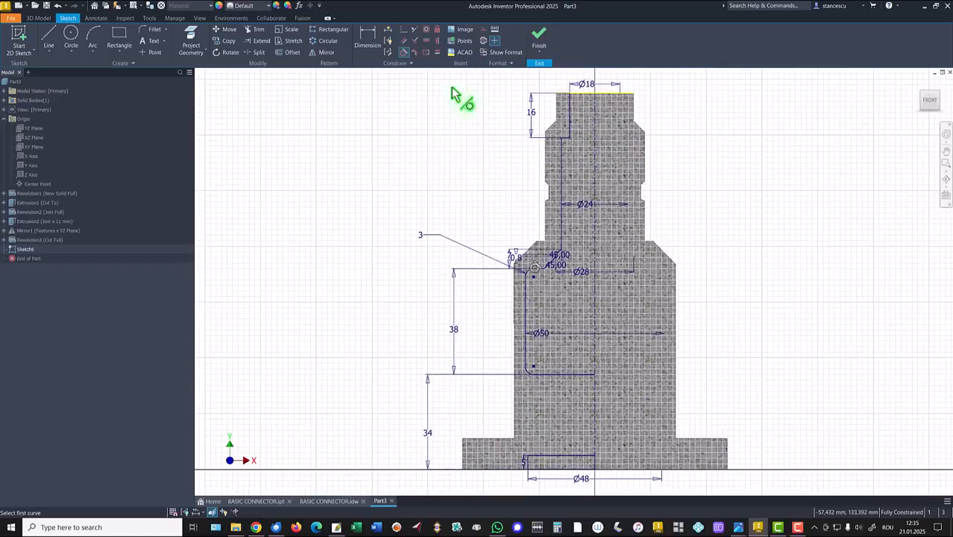
click(539, 37)
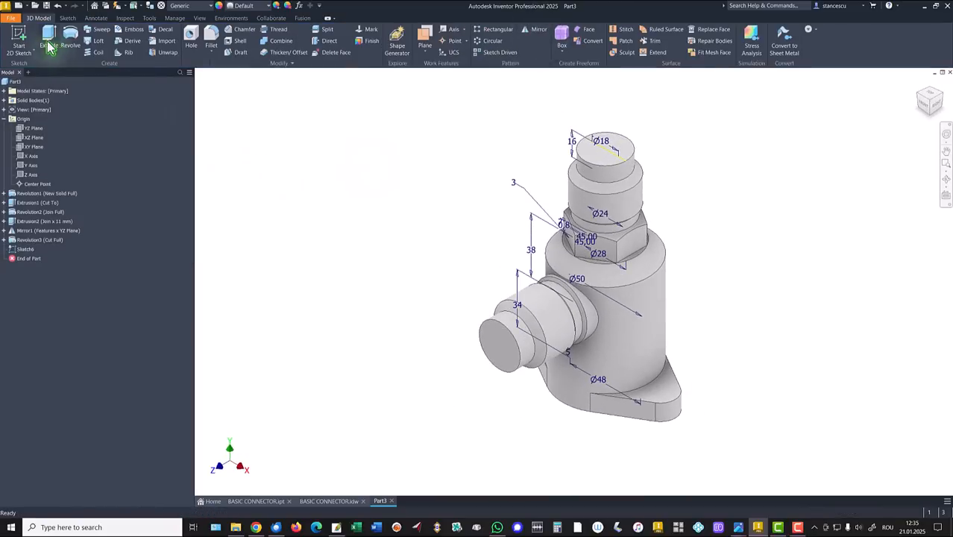
click(70, 34)
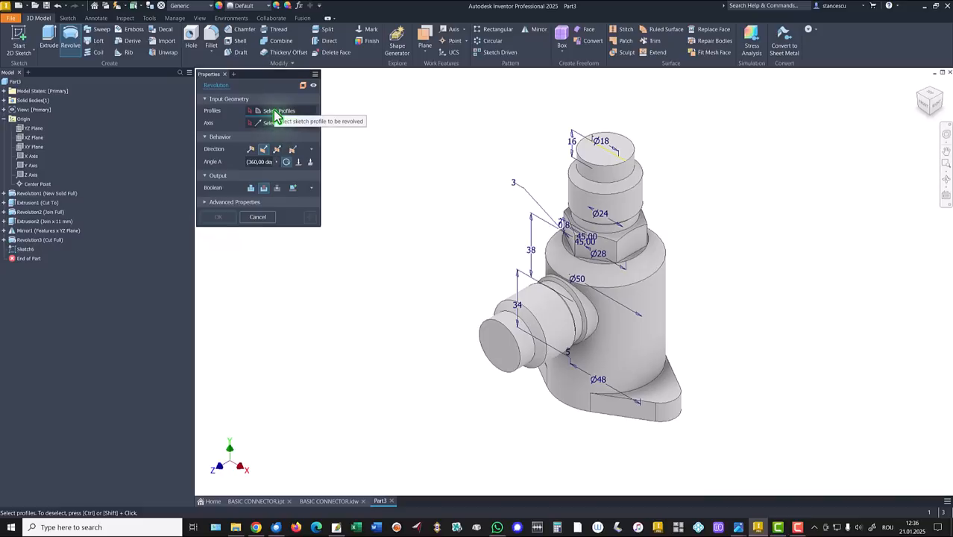
click(604, 279)
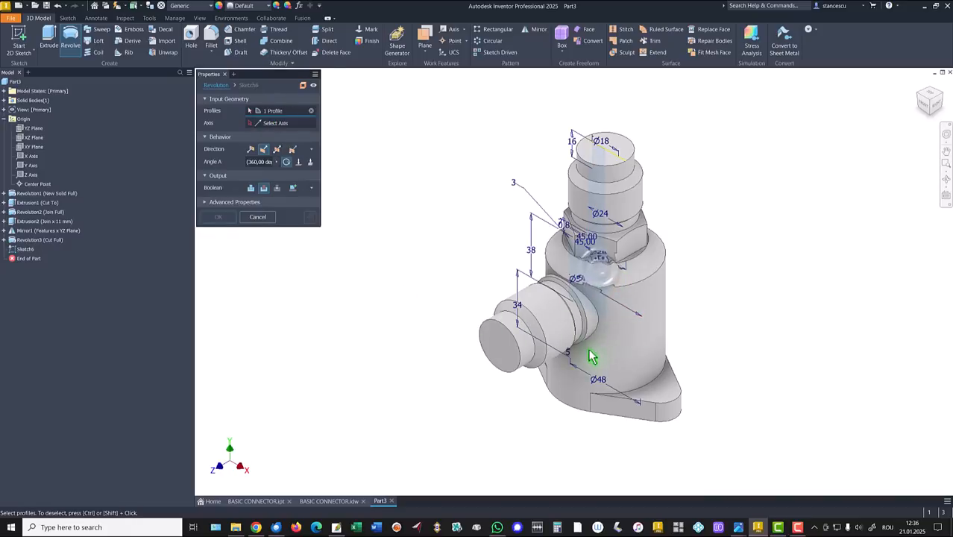
click(595, 384)
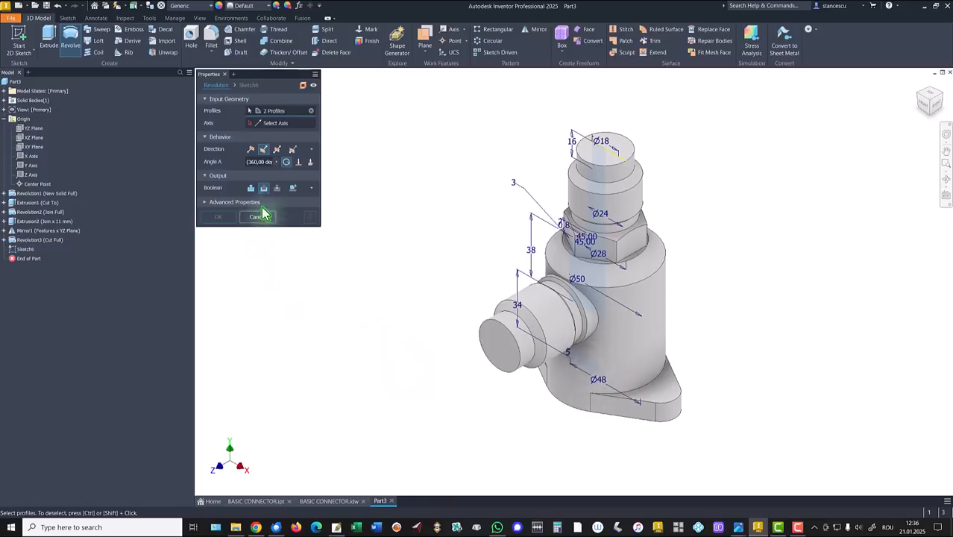
click(285, 123)
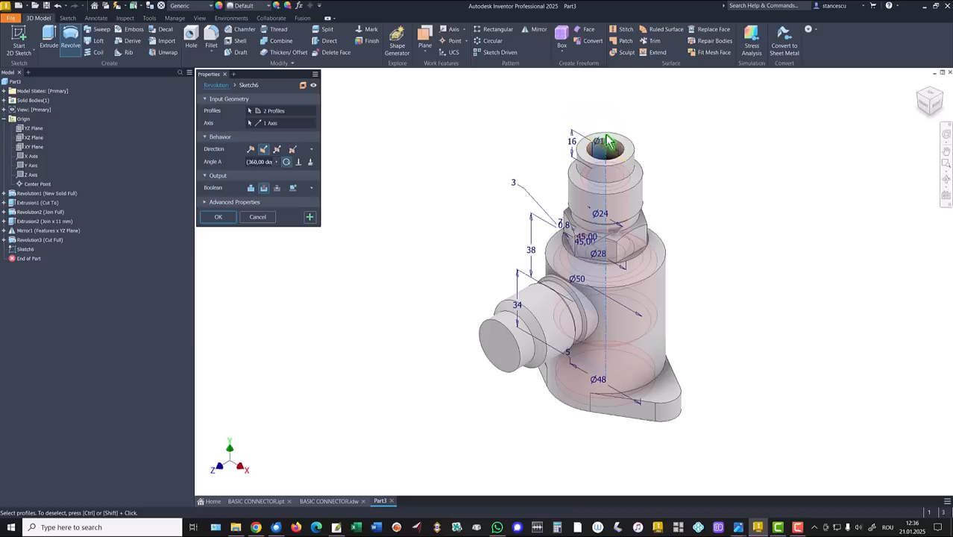
click(218, 217)
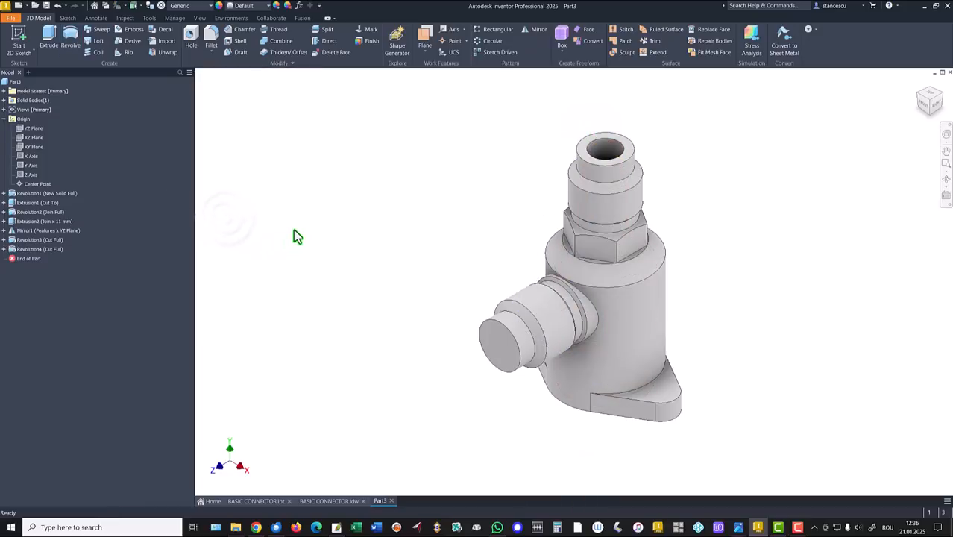
Step: Examine the base recess from below and the bore from above, and switch to the BASIC CONNECTOR.idw drawing
shift+middle_drag(302, 236, 419, 357)
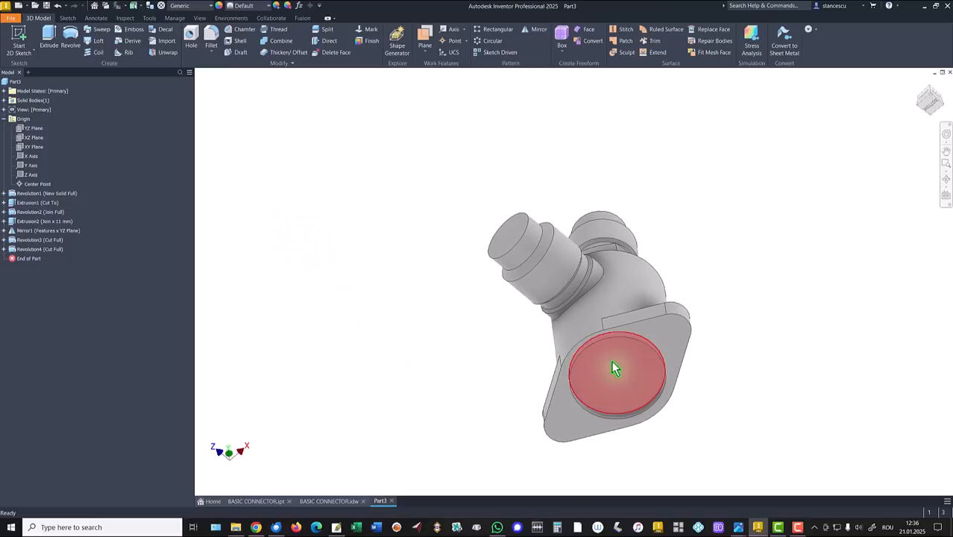
shift+middle_drag(614, 368, 638, 302)
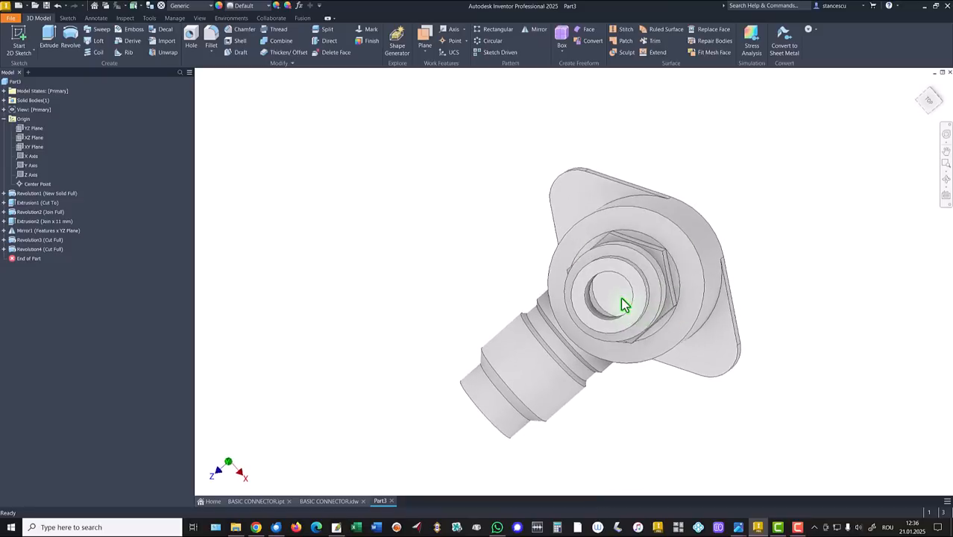
shift+middle_drag(568, 298, 451, 235)
key(F6)
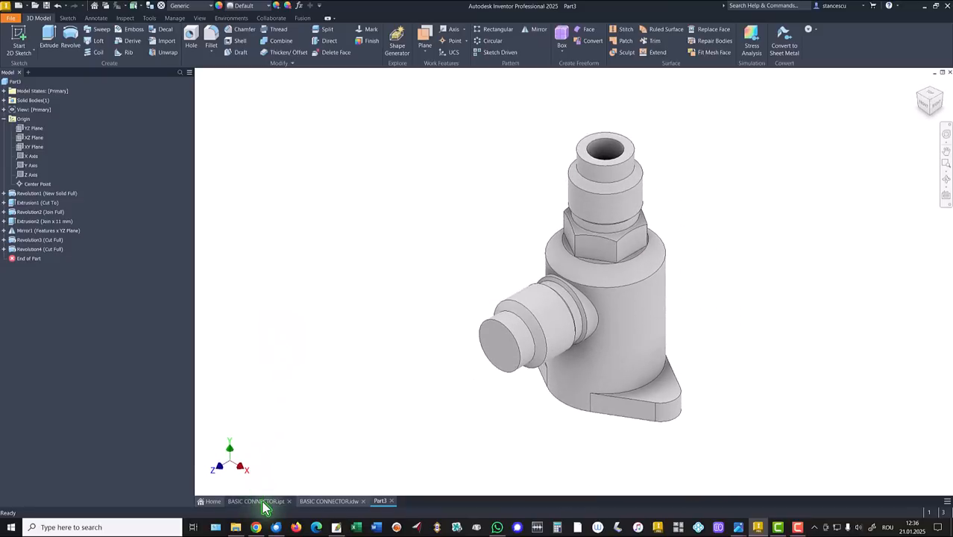
click(328, 501)
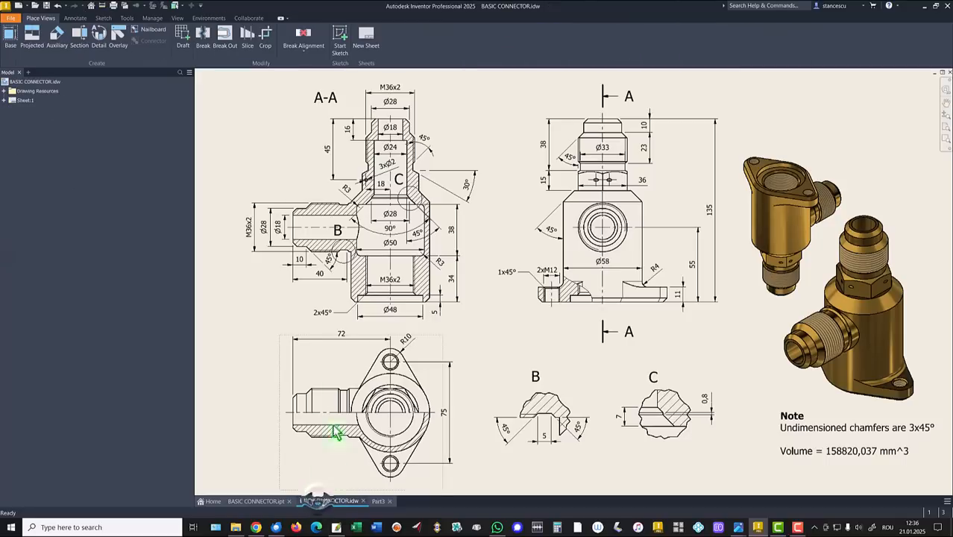
Step: Back in the Part3 model, set up a tapped hole with ISO Metric profile thread, size 36 and designation M36x2
drag(388, 282, 397, 282)
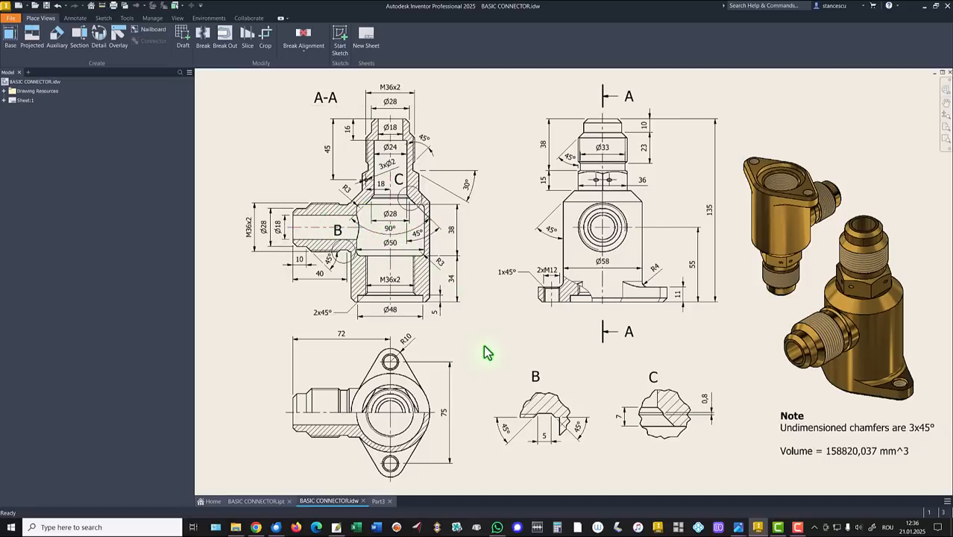
click(378, 502)
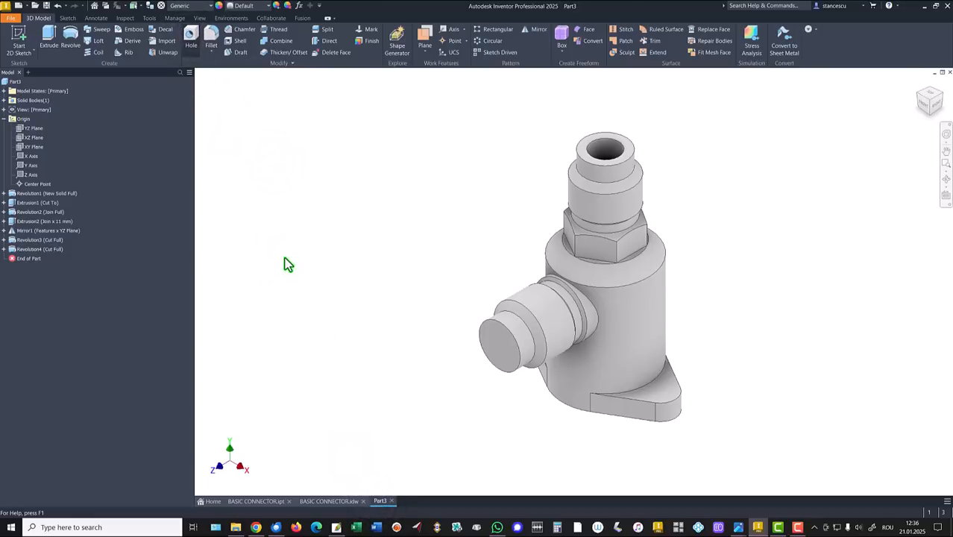
key(h)
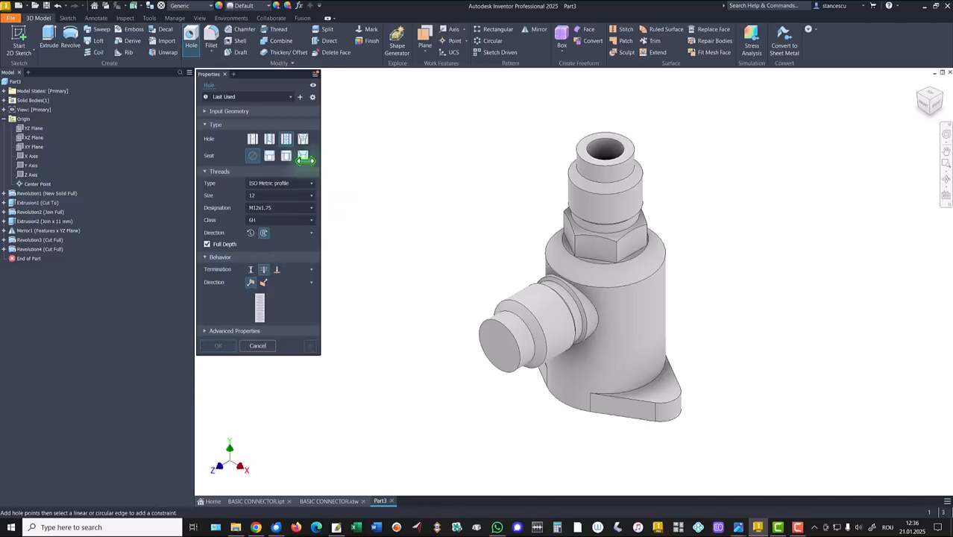
click(270, 194)
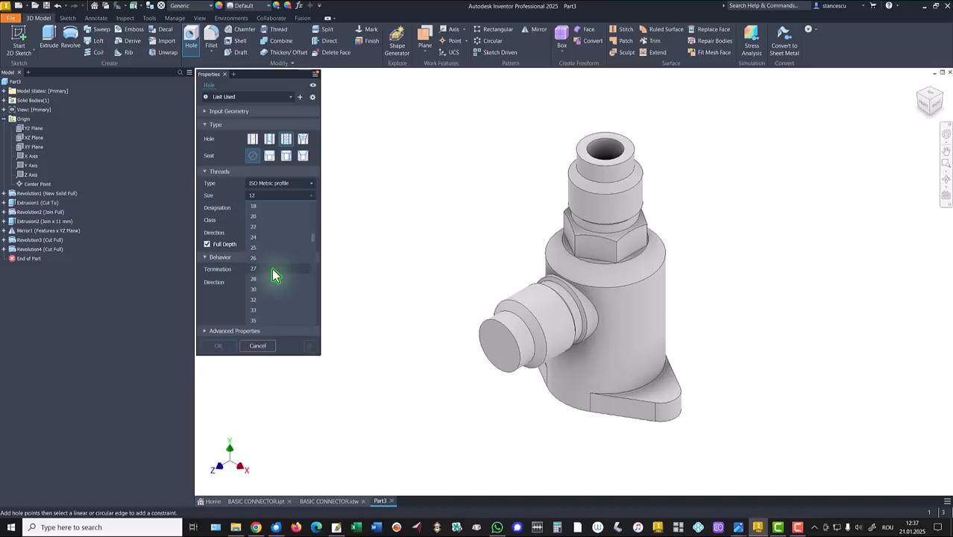
scroll(273, 275, down, 1)
click(258, 320)
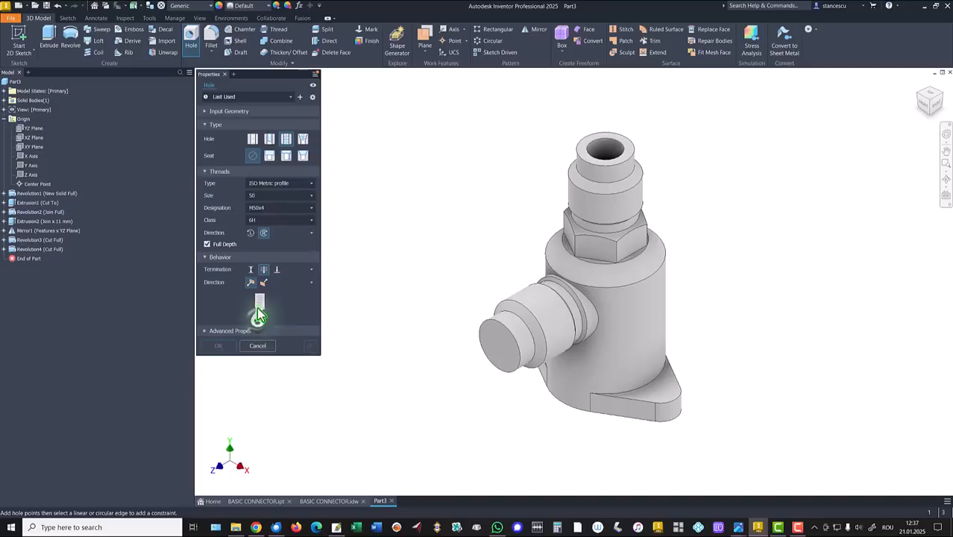
click(271, 211)
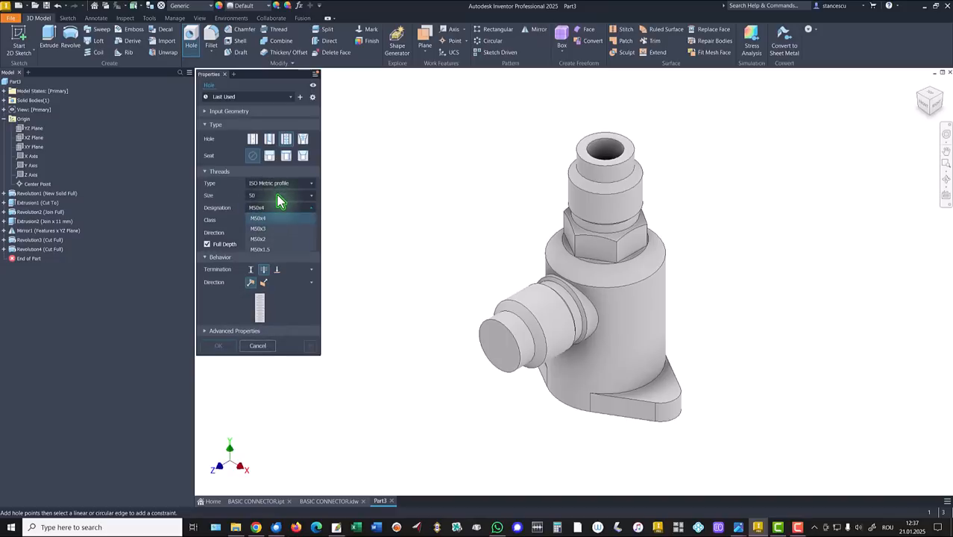
click(278, 200)
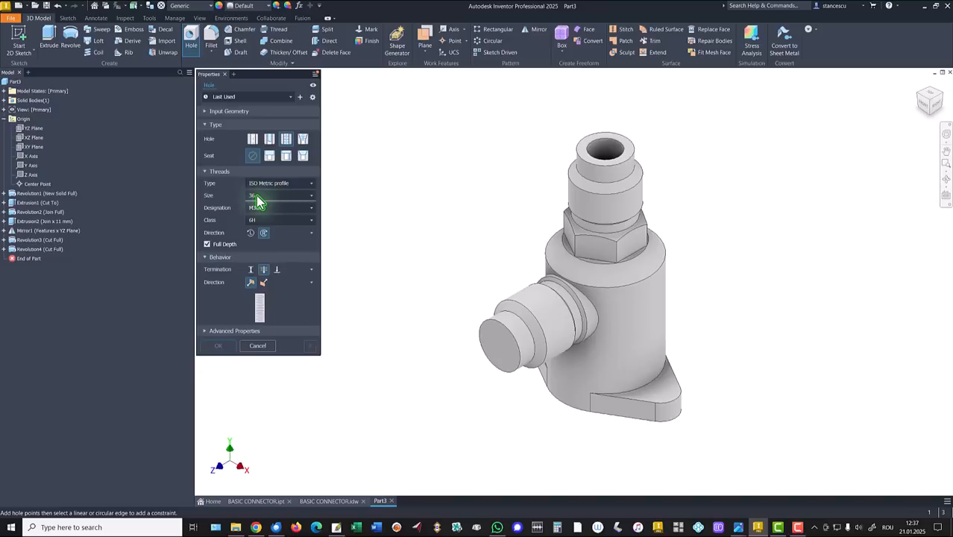
click(275, 208)
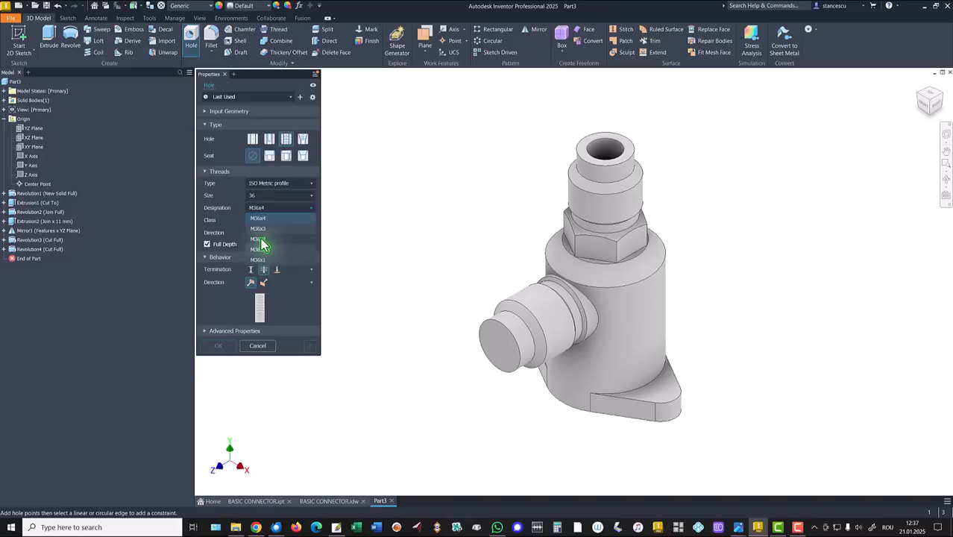
click(260, 240)
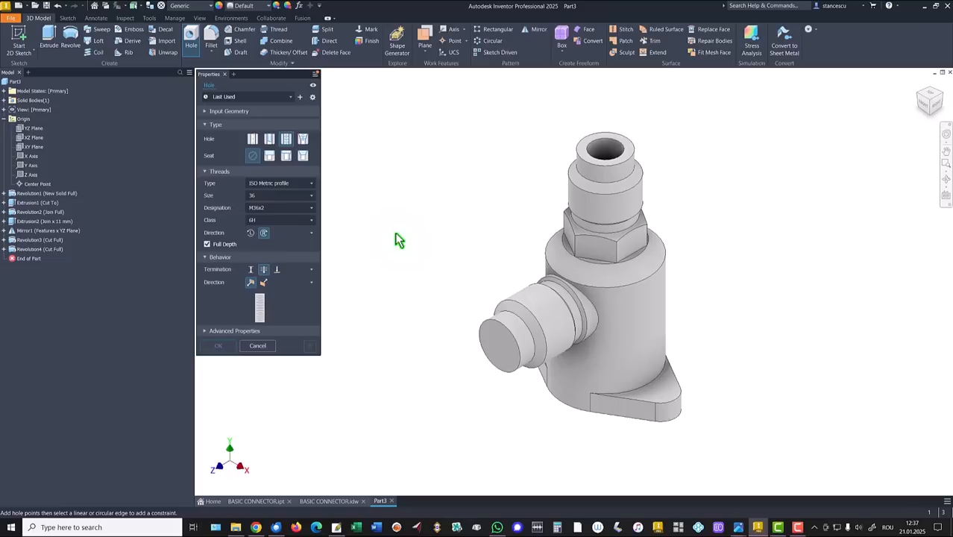
Step: Place the tapped hole on the base recess floor, concentric with its circular edge, and create it with a 55 mm depth
shift+middle_drag(397, 236, 603, 383)
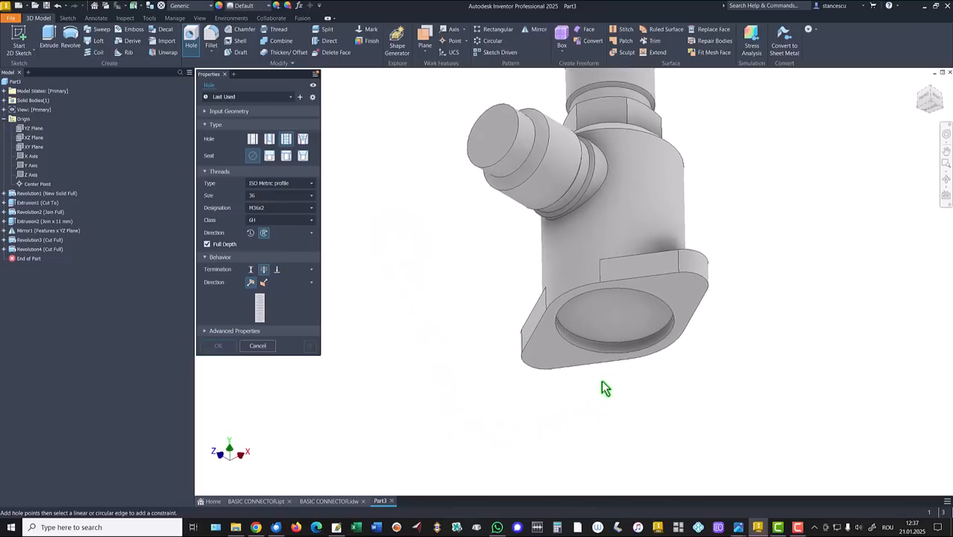
click(613, 323)
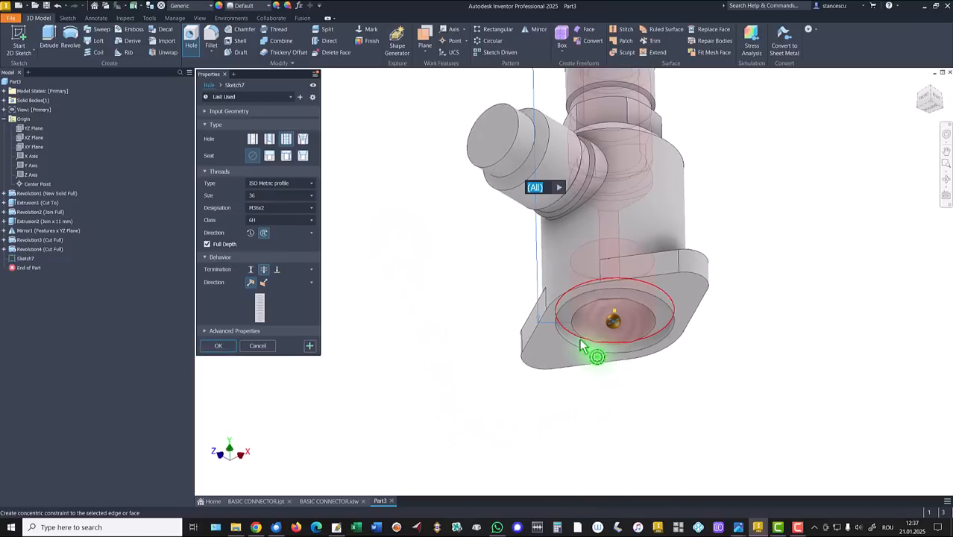
click(583, 346)
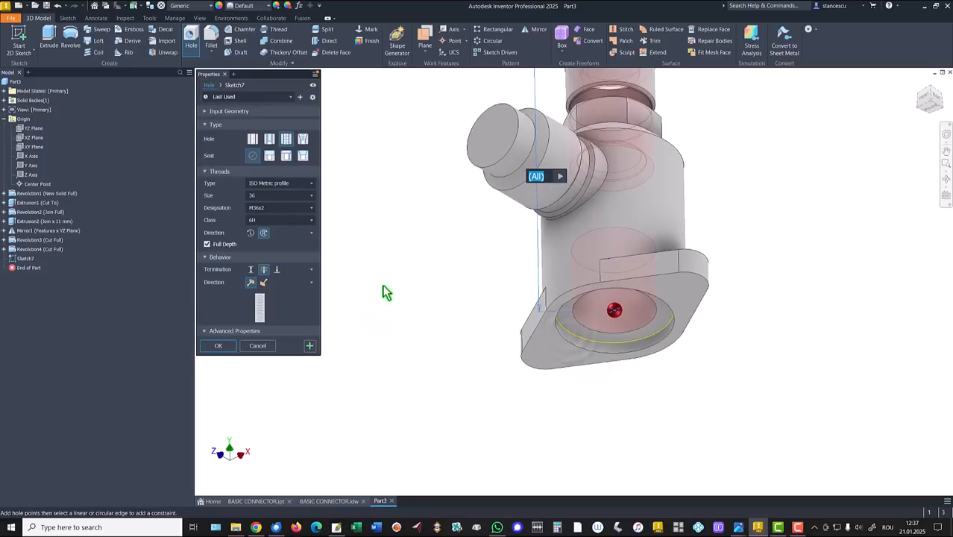
click(252, 270)
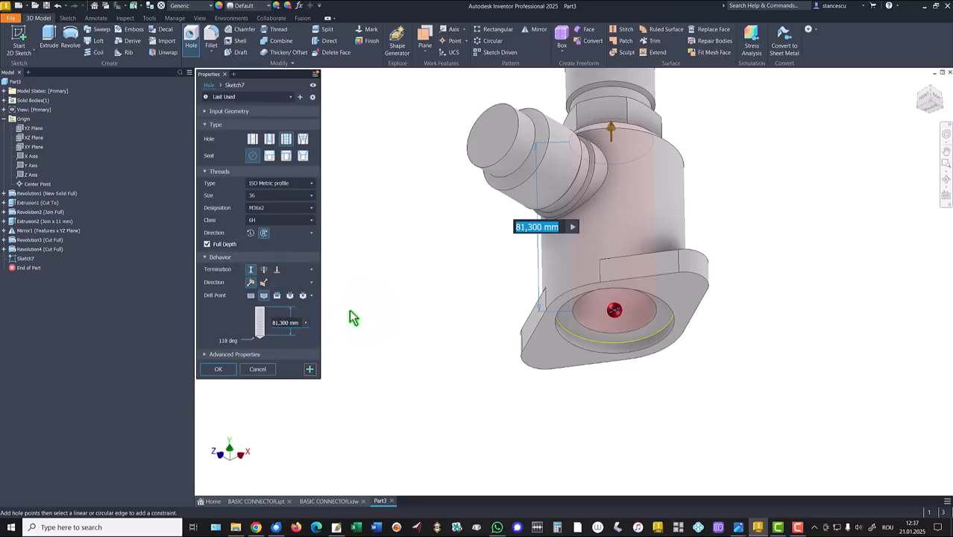
text(55)
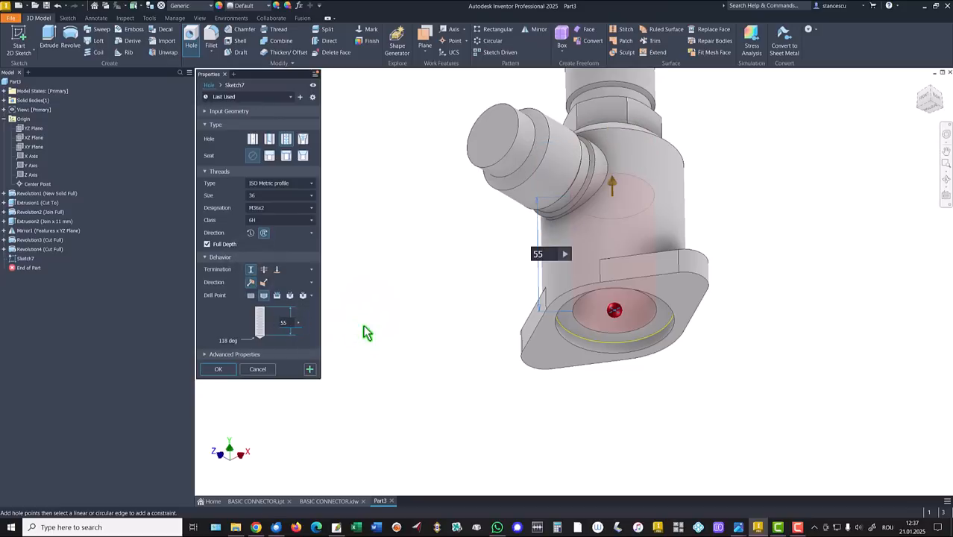
click(218, 370)
shift+middle_drag(377, 409, 514, 306)
key(F6)
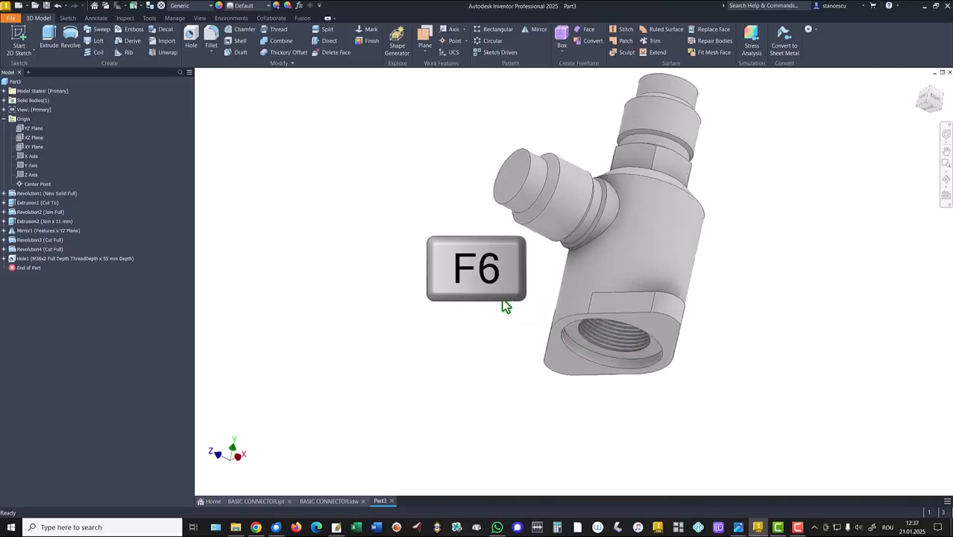
Step: Check the drawing, and add a full-length ISO Metric profile M36x2 thread to the large cylindrical face of the top neck
click(329, 501)
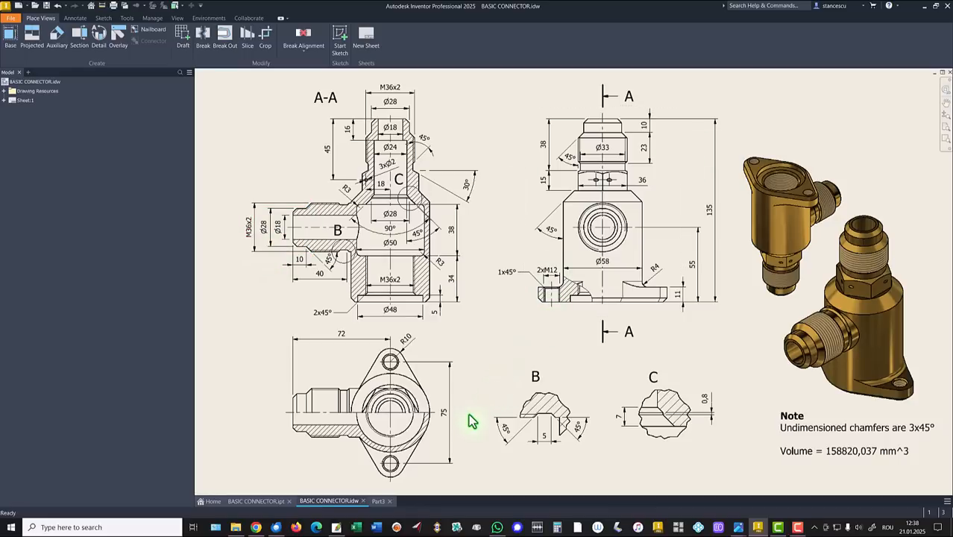
click(378, 501)
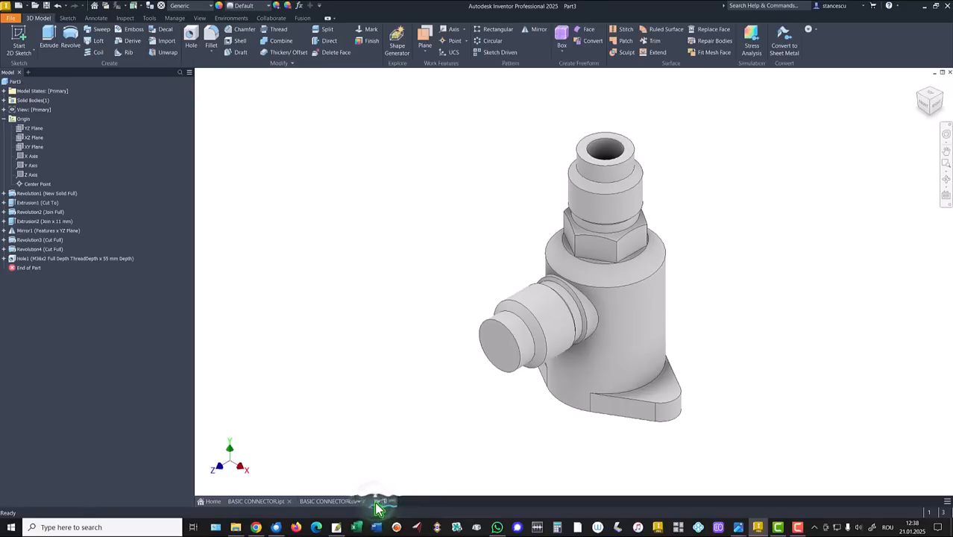
click(278, 29)
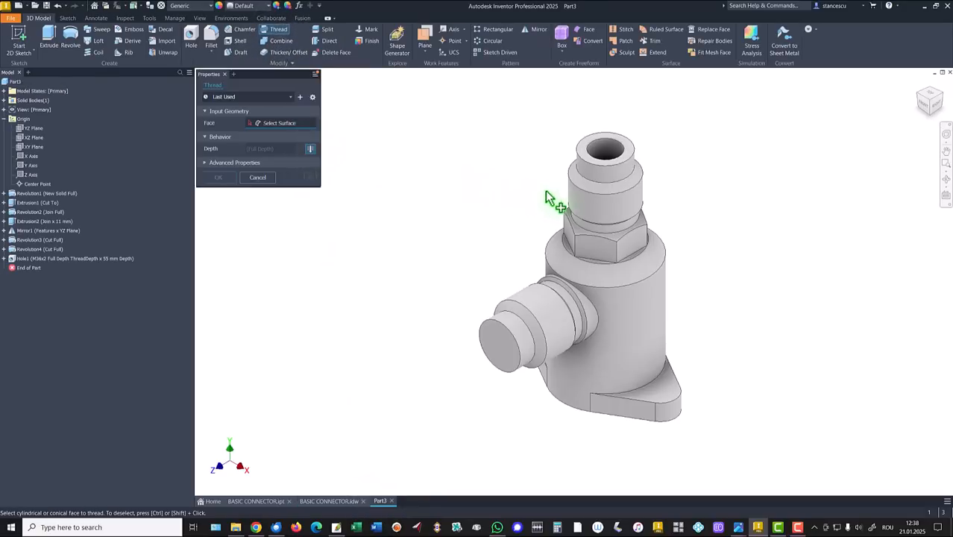
click(575, 210)
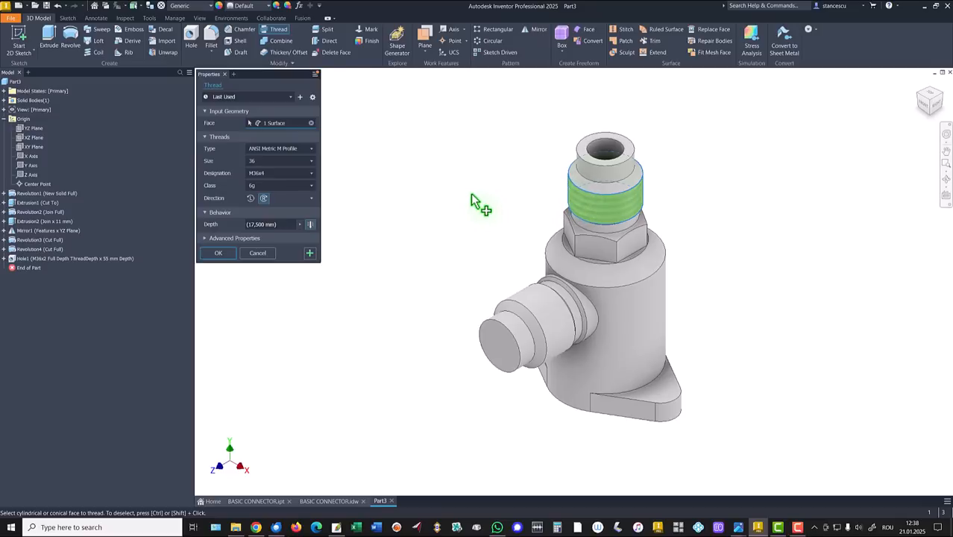
click(283, 151)
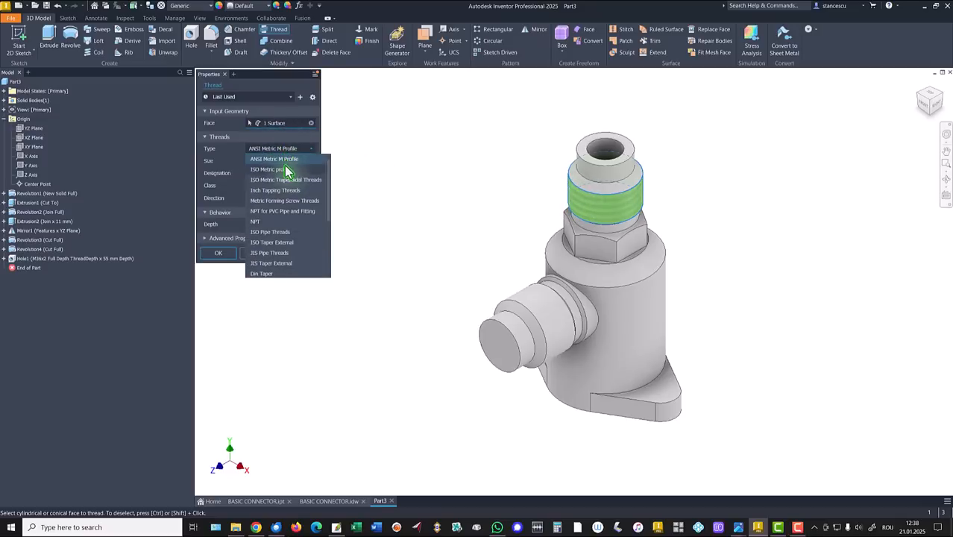
click(273, 170)
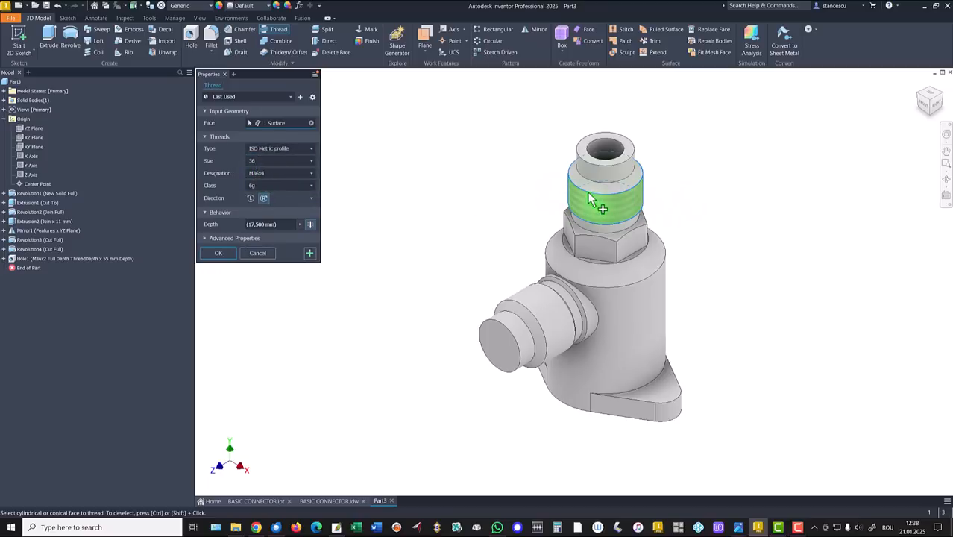
click(290, 175)
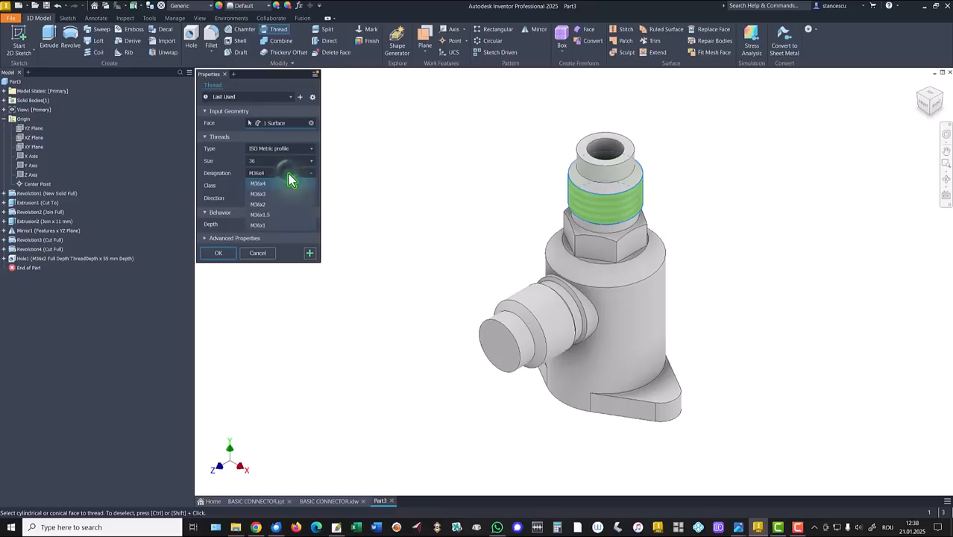
click(259, 204)
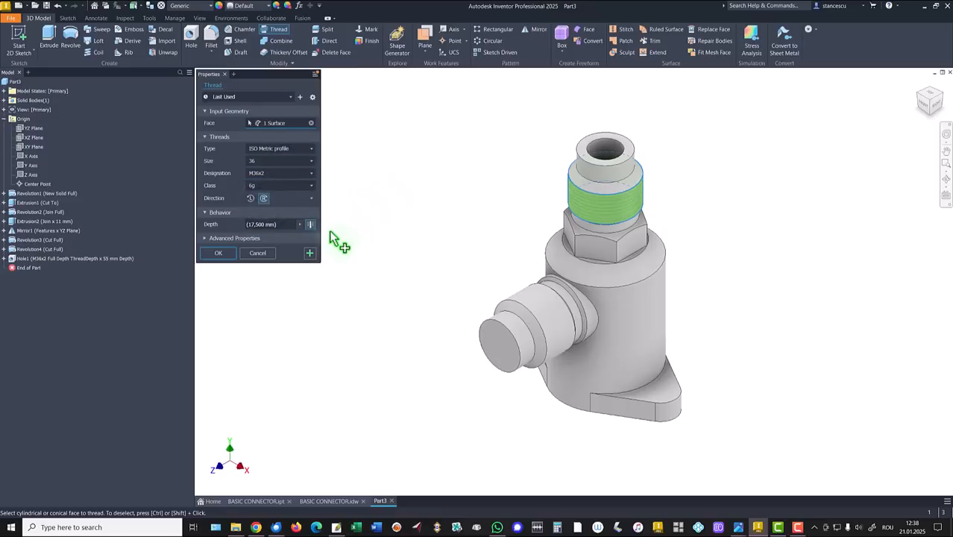
click(310, 254)
Step: Add a full-length M36x2 thread to the large cylindrical face of the side branch and return to the home view
click(536, 300)
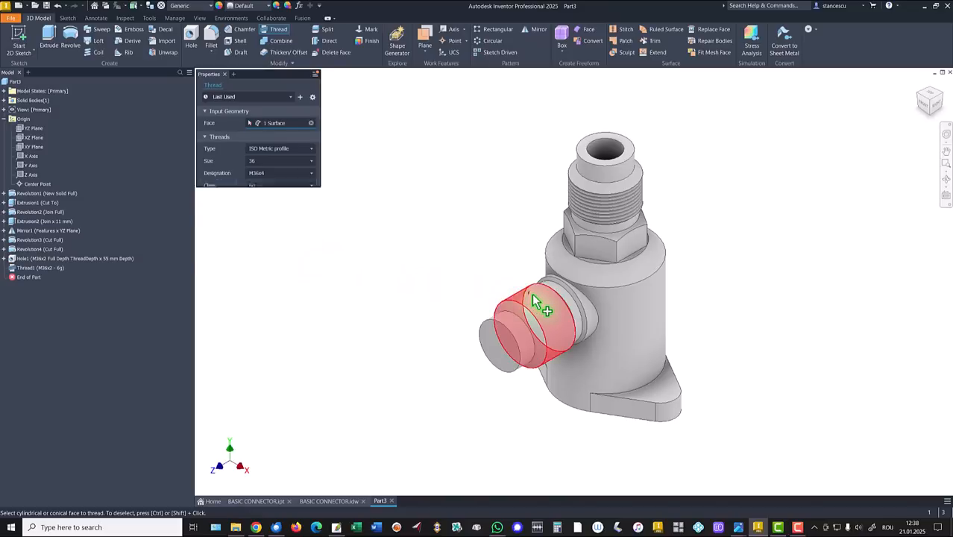
click(277, 181)
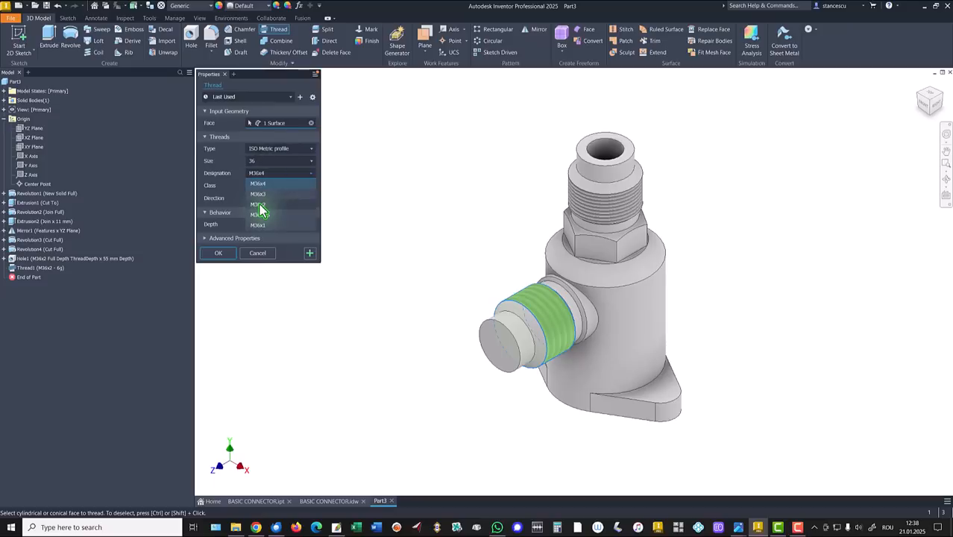
click(280, 196)
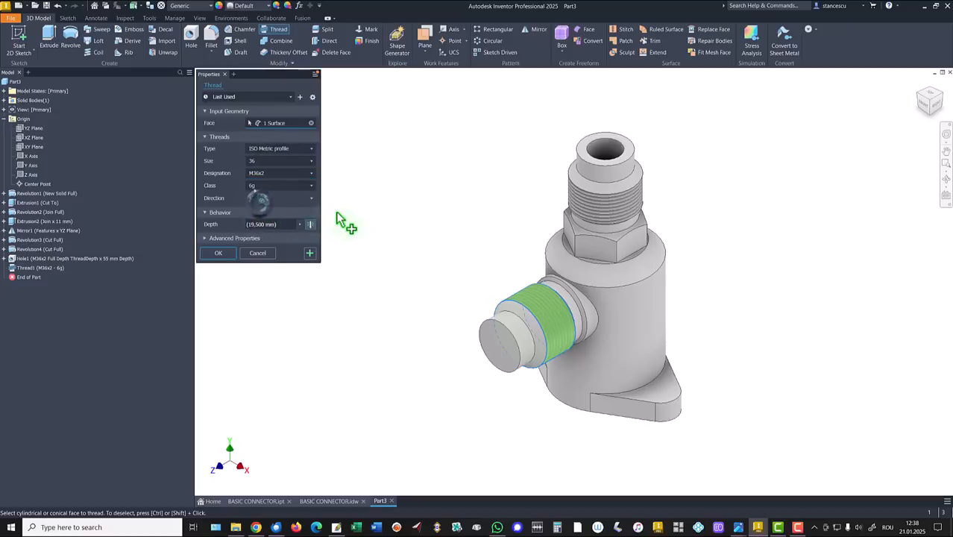
click(218, 254)
key(F6)
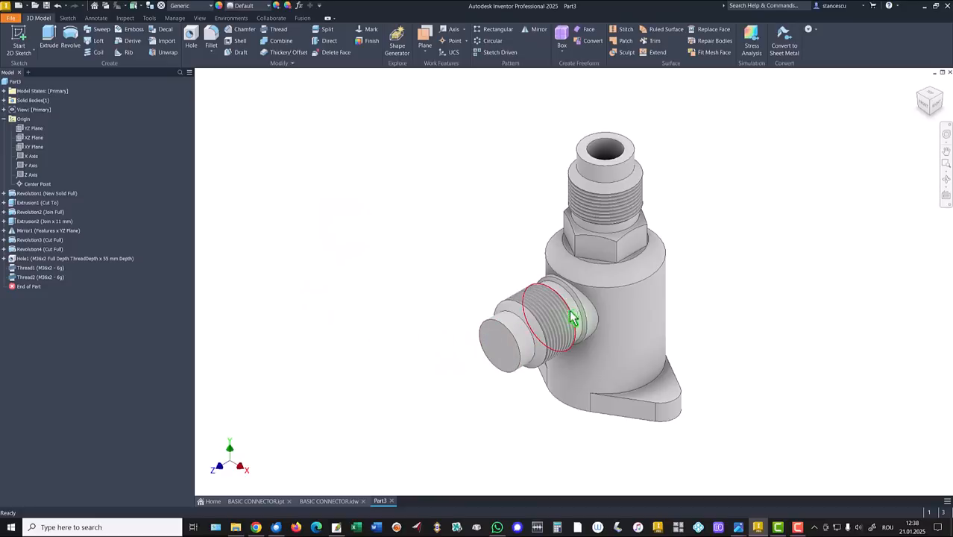
Step: Check the drawing, and place a simple 18 mm hole on the side branch's end face in Part3, concentric with its circular edge
click(329, 501)
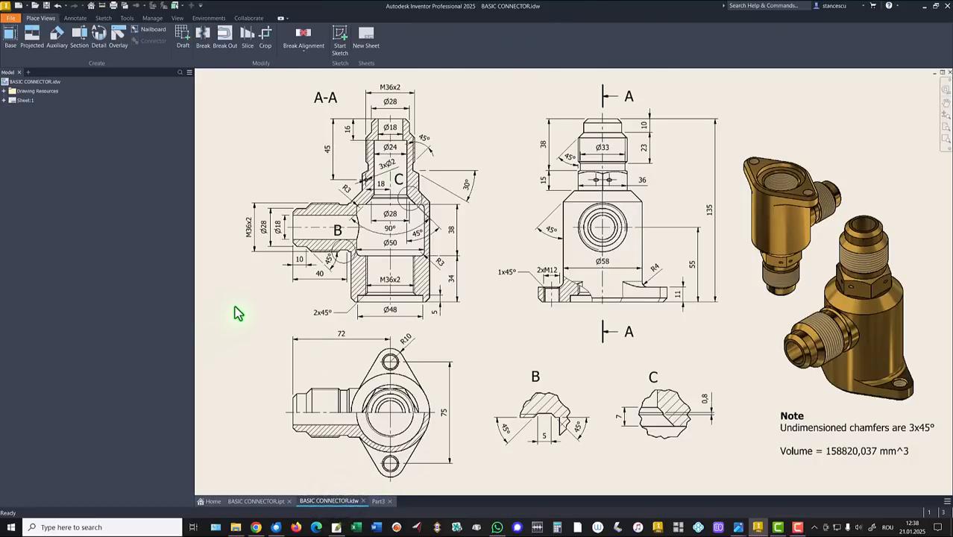
click(287, 232)
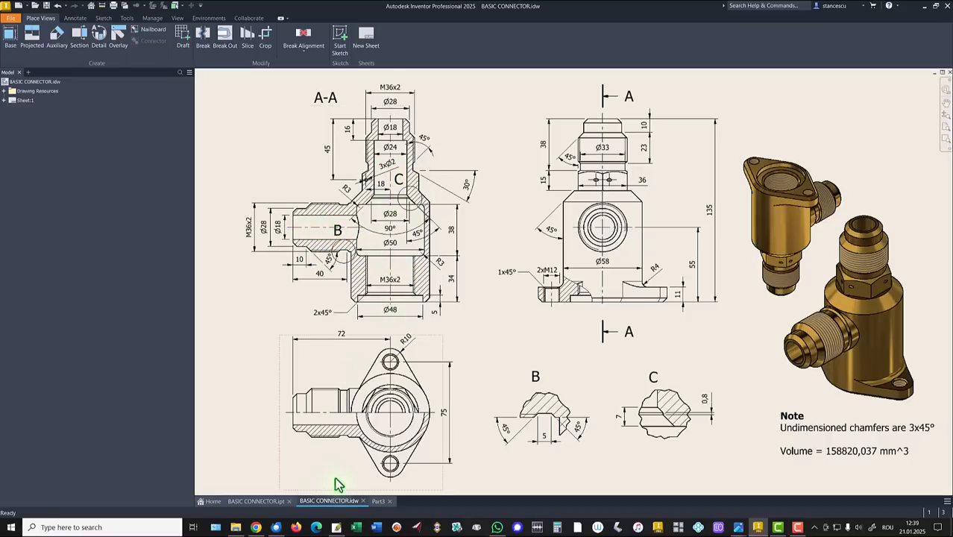
click(379, 502)
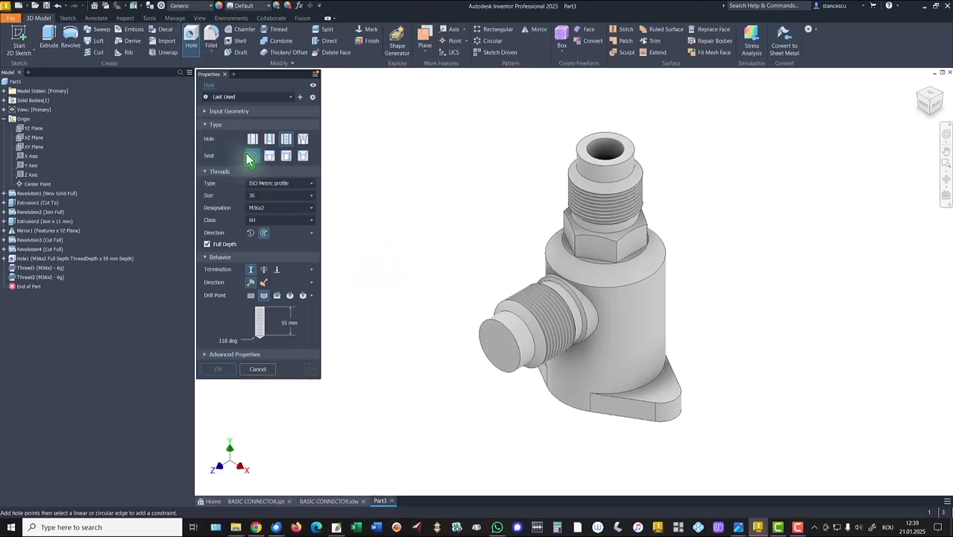
click(252, 140)
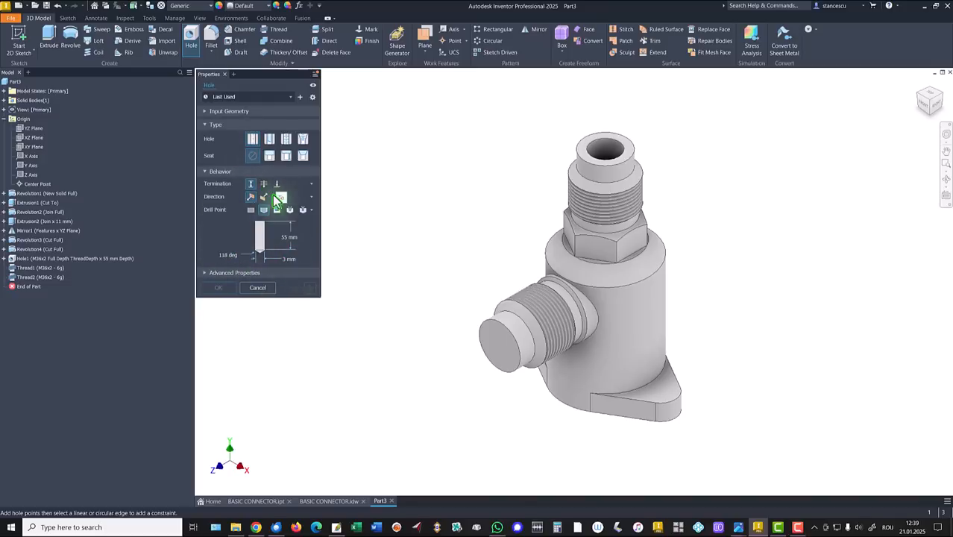
click(481, 339)
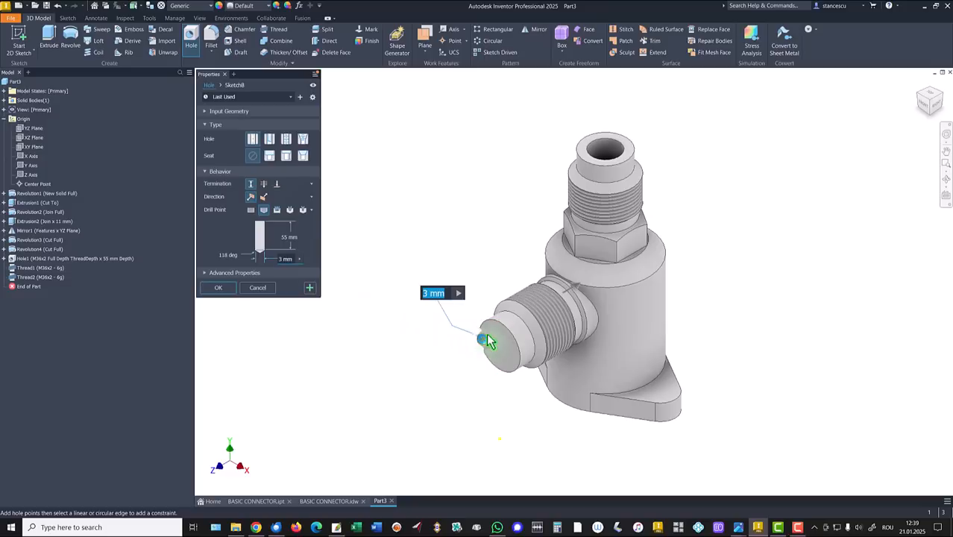
click(504, 331)
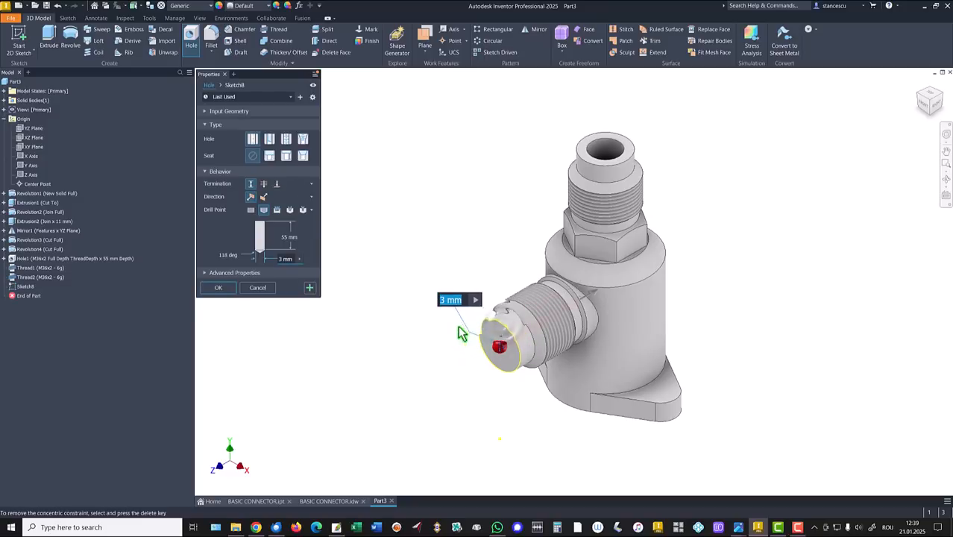
text(18)
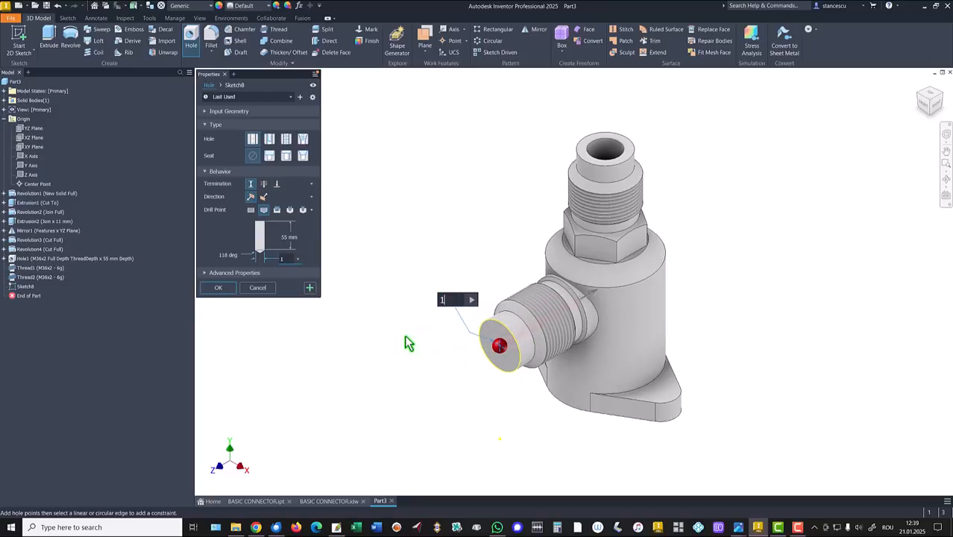
Step: Terminate the side branch hole at the XY Plane and create it
click(277, 184)
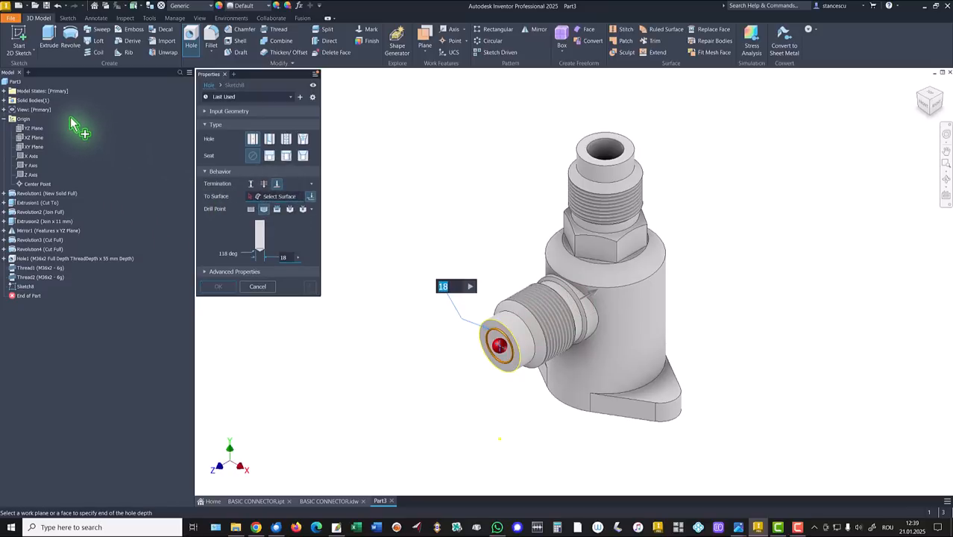
click(36, 147)
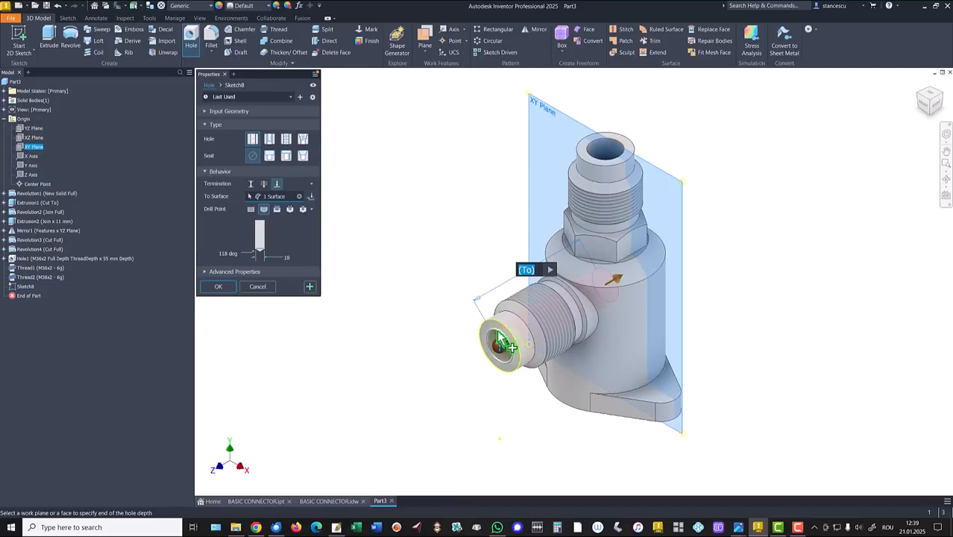
click(220, 288)
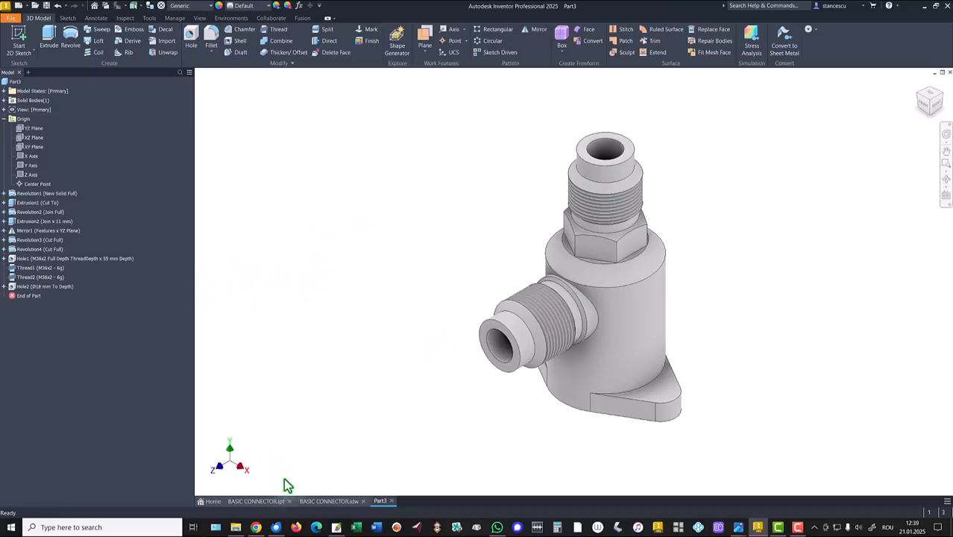
Step: Check the drawing, and set up a through-all tapped hole in Part3 with ISO Metric profile thread, size 12
click(332, 502)
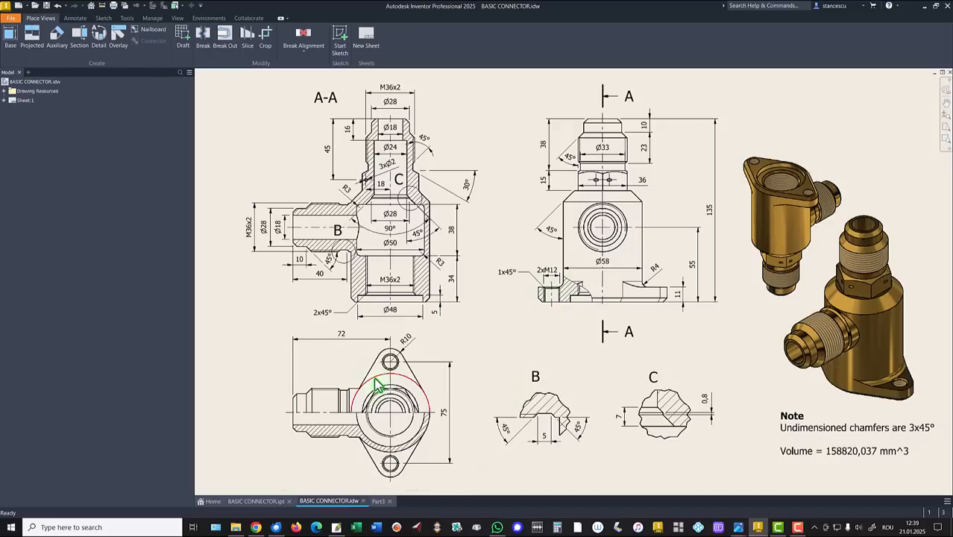
click(378, 502)
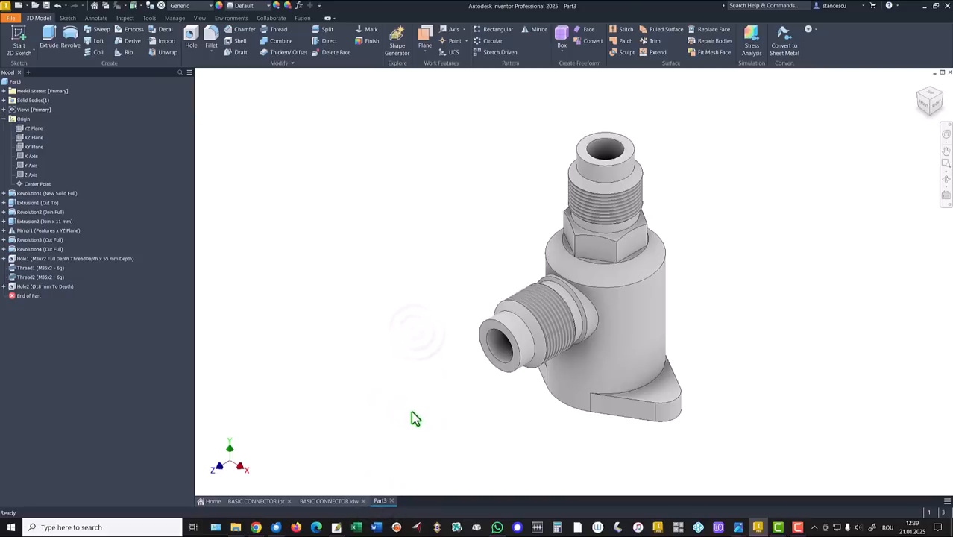
click(668, 399)
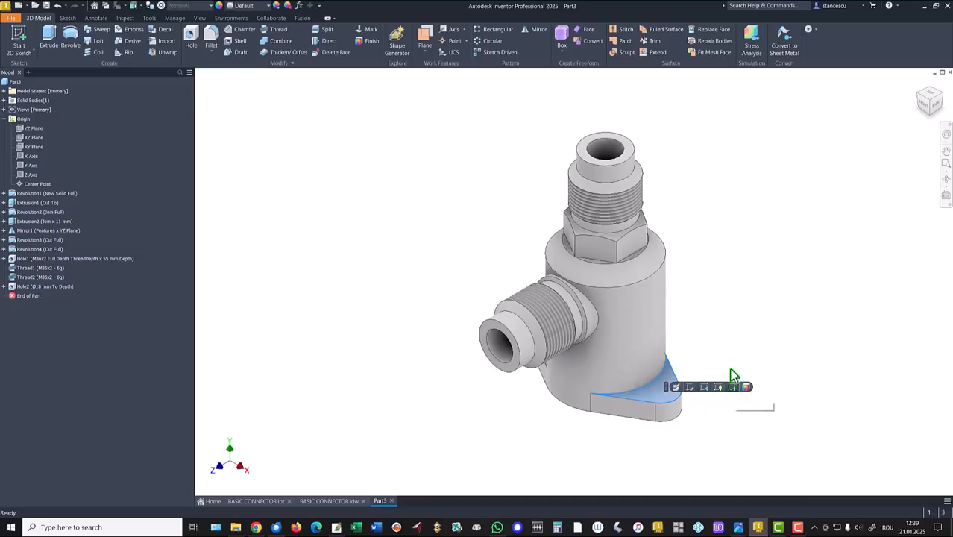
click(726, 333)
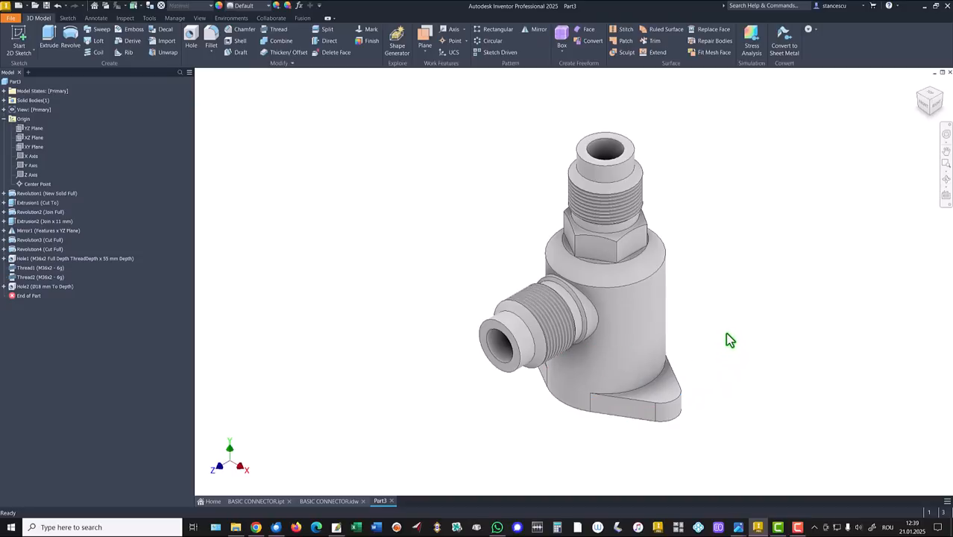
click(191, 37)
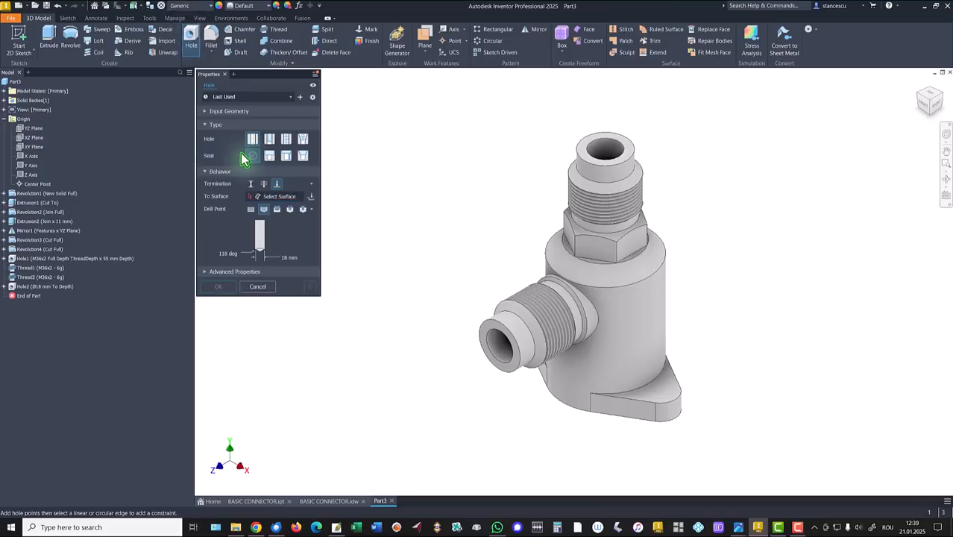
click(287, 140)
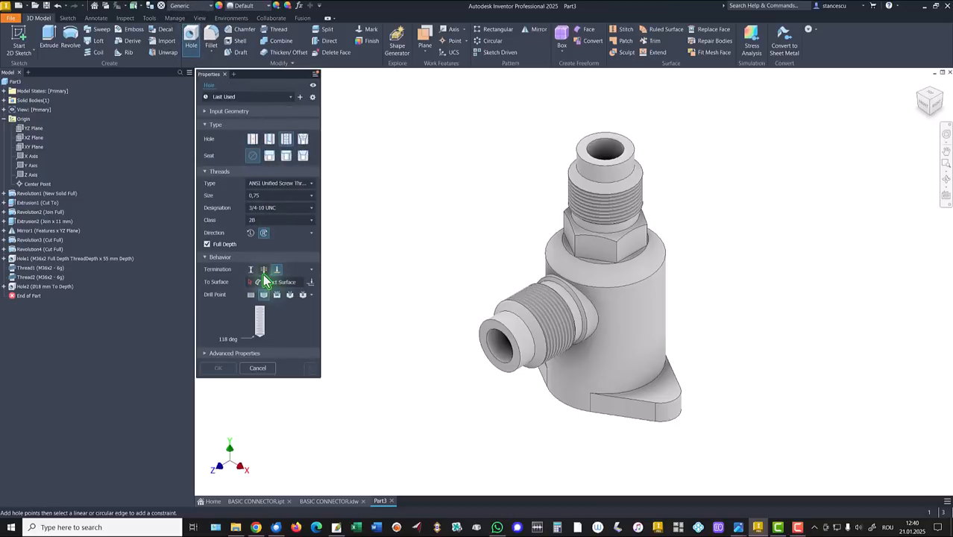
click(263, 269)
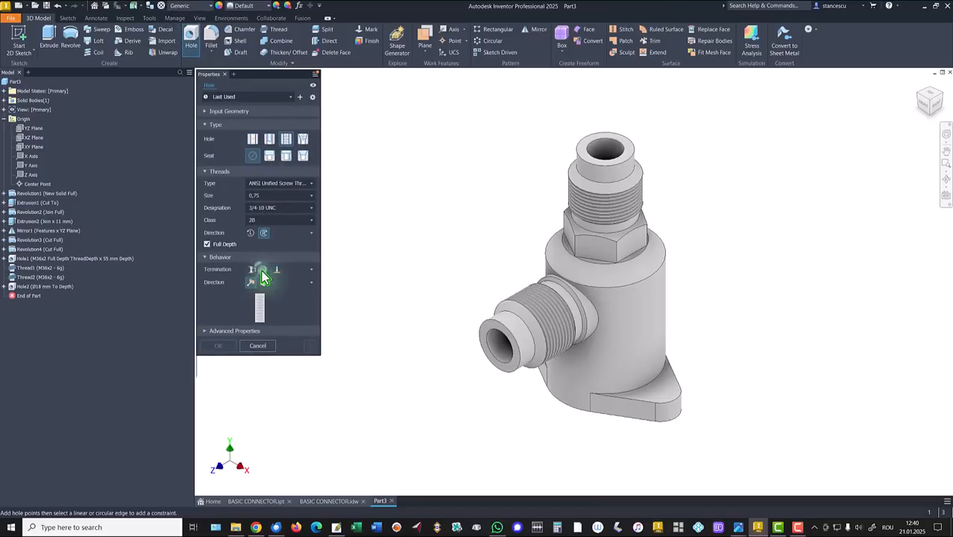
click(282, 183)
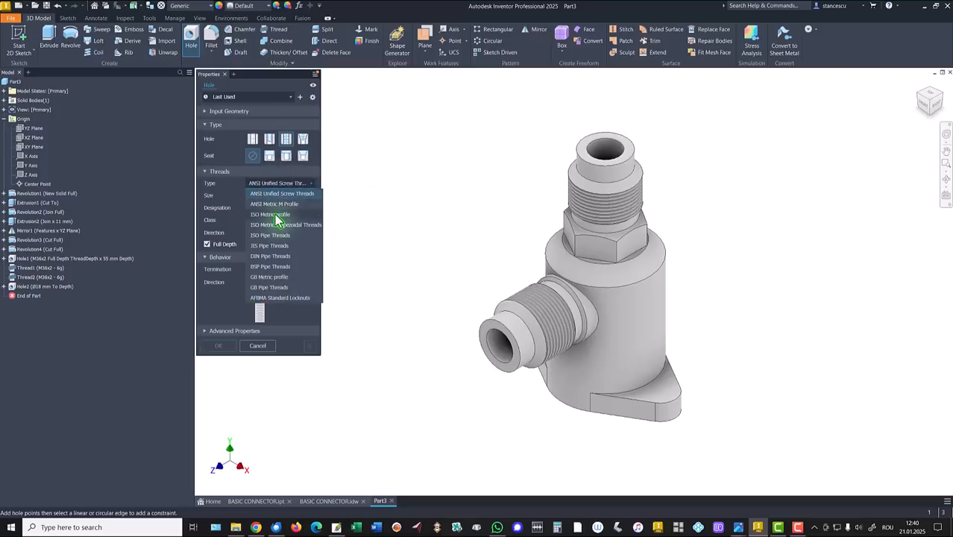
click(274, 215)
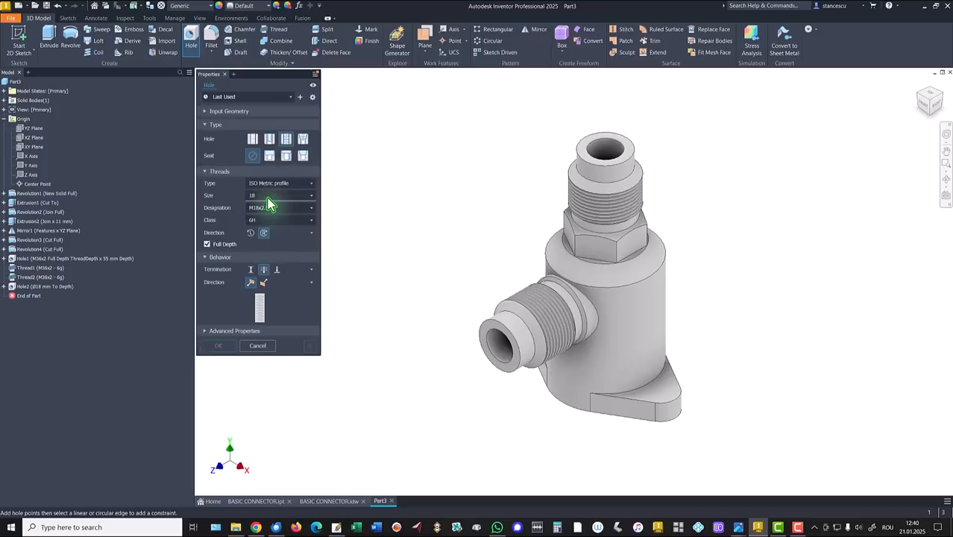
click(268, 196)
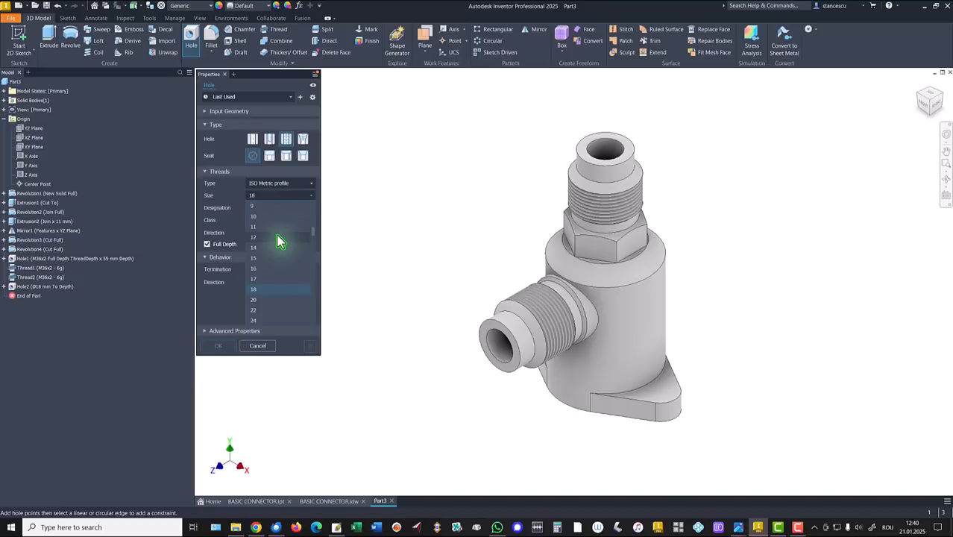
click(279, 237)
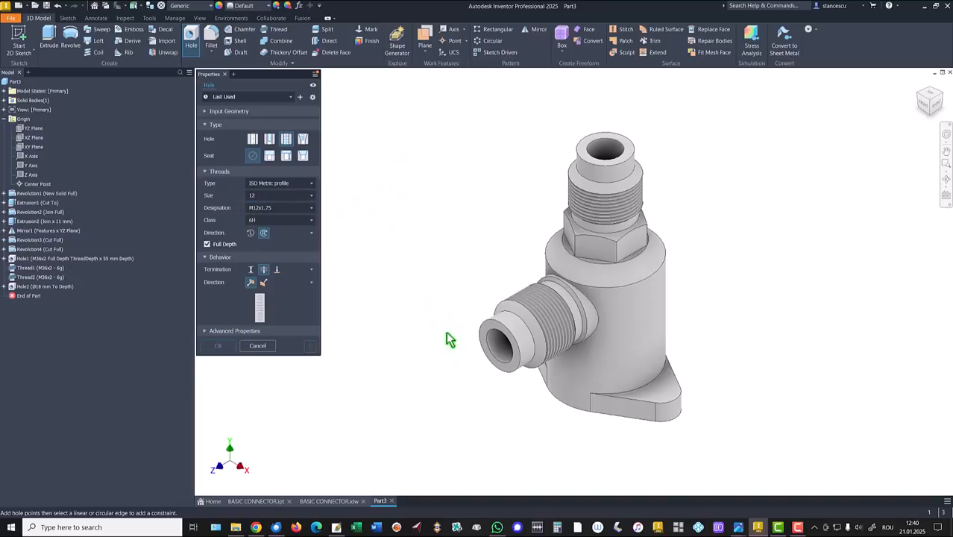
Step: Create the M12x1.75 tapped hole on the front base ear's upper face, concentric with its rounded end, and keep the Hole command active
click(662, 398)
click(678, 395)
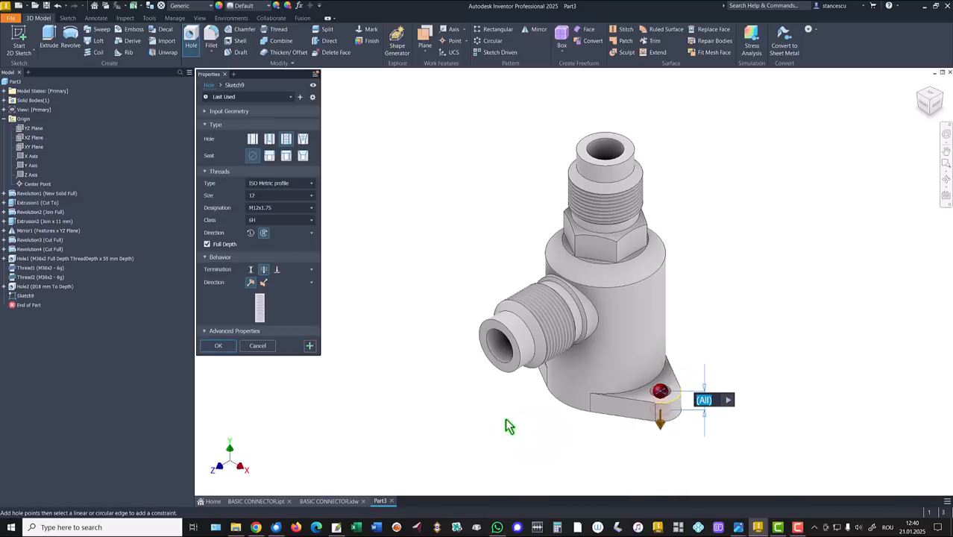
click(310, 347)
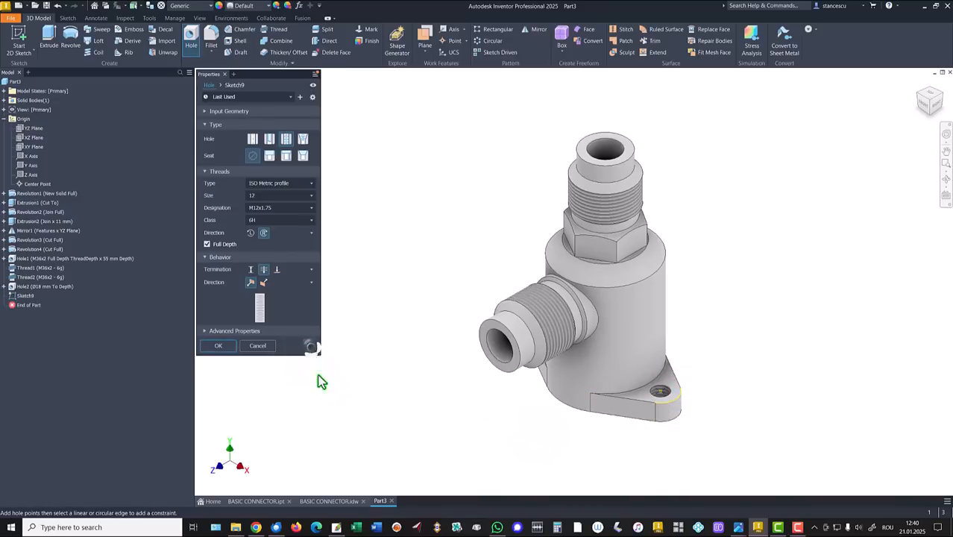
Step: Add a matching through-all M12x1.75 hole to the opposite base ear, concentric with its rounded end, and return to the home view
shift+middle_drag(340, 391, 404, 426)
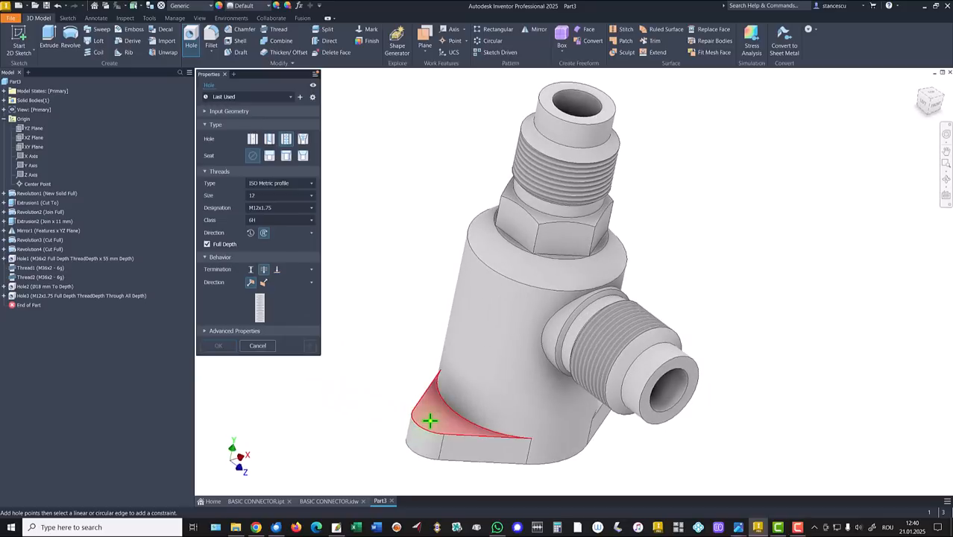
click(423, 416)
click(414, 420)
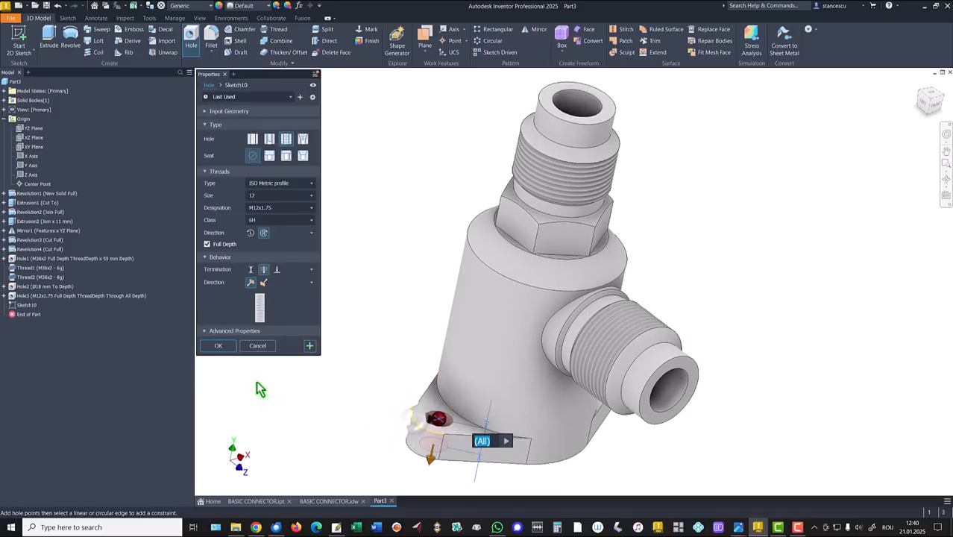
click(224, 346)
key(F6)
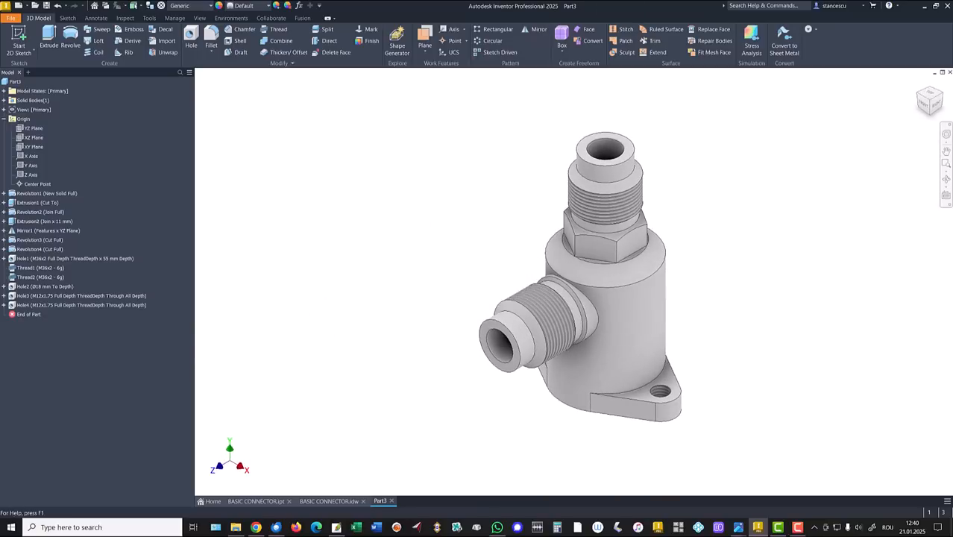
Step: Check the drawing, and fillet the edges where both base ears' upper faces meet the cylindrical body with a 4 mm radius
click(331, 502)
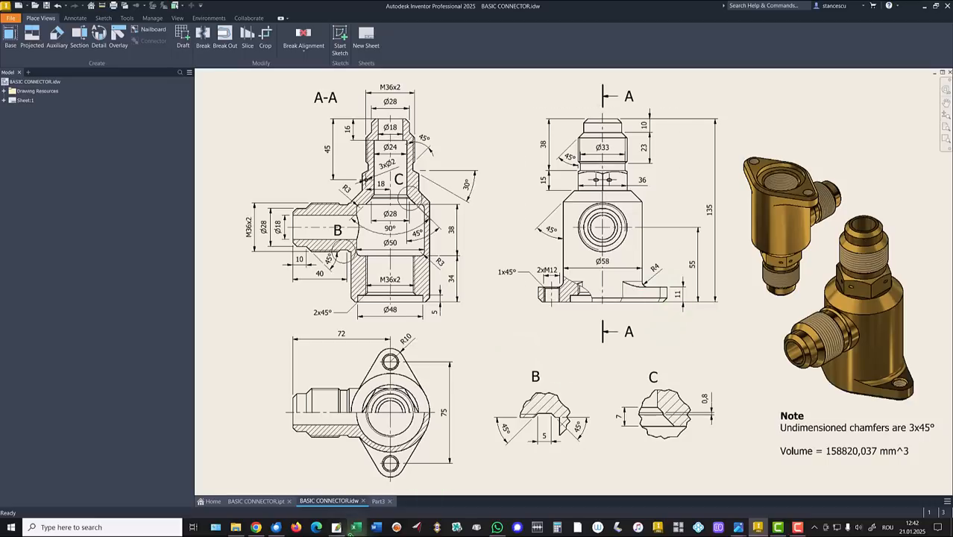
click(378, 502)
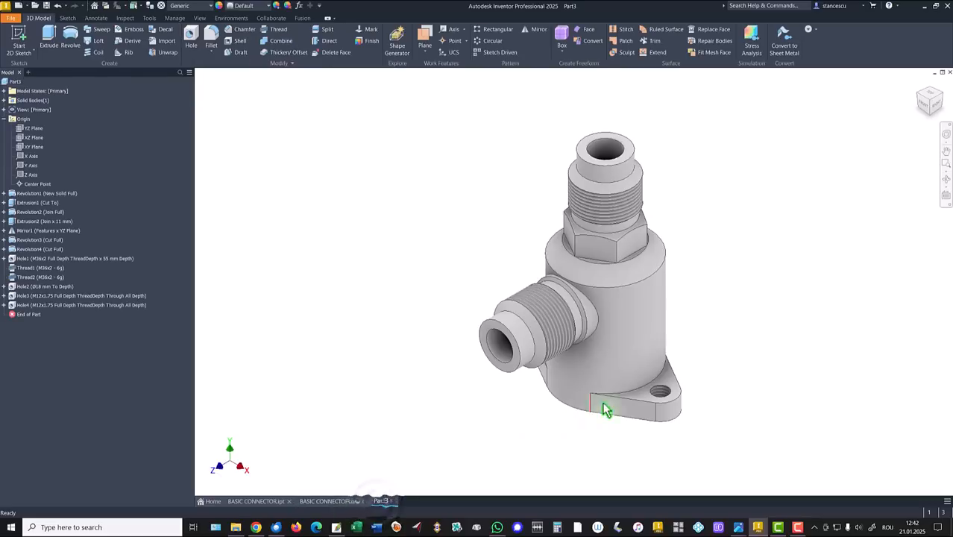
click(634, 389)
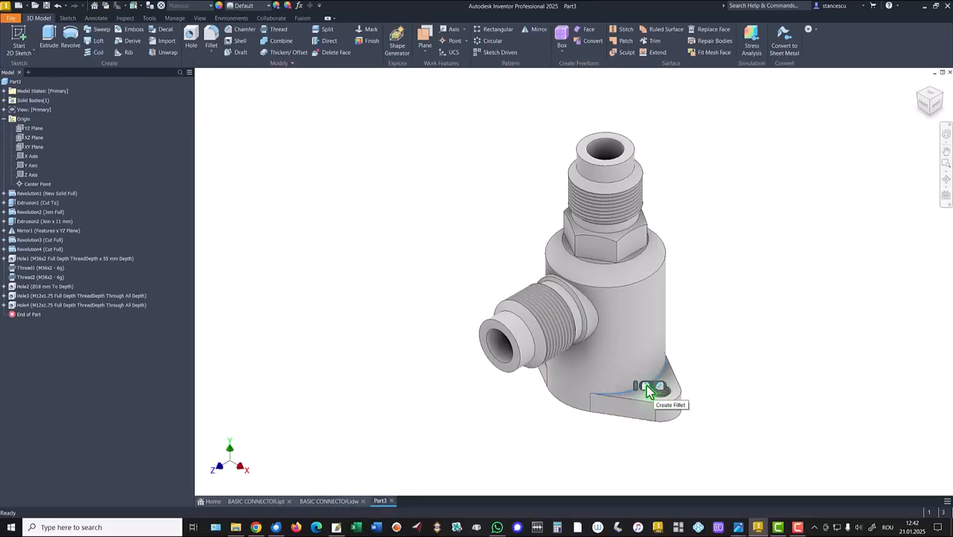
click(648, 390)
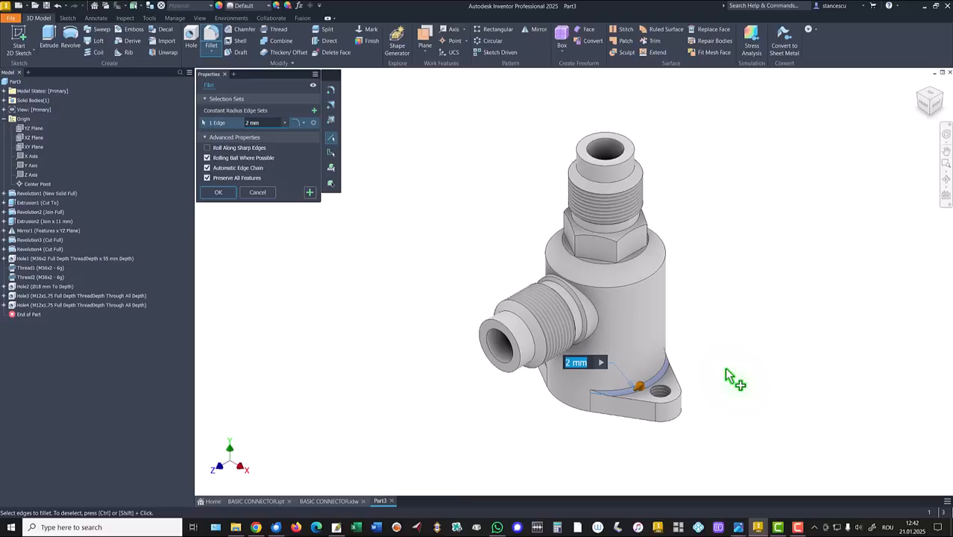
text(4)
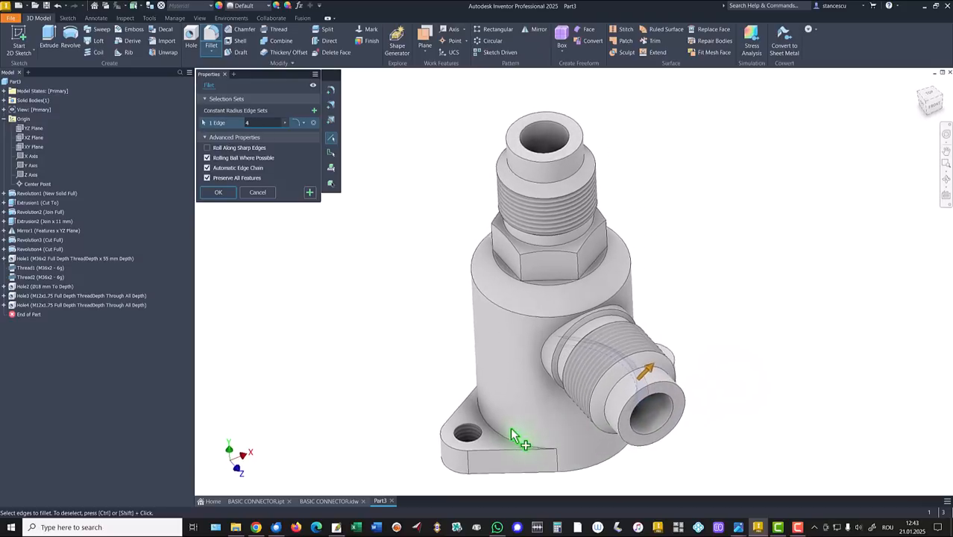
click(504, 444)
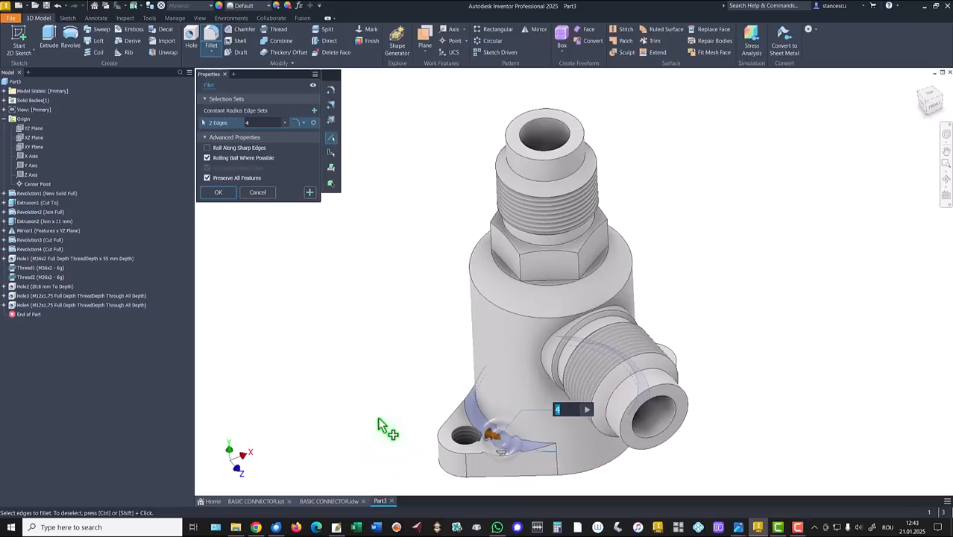
click(221, 194)
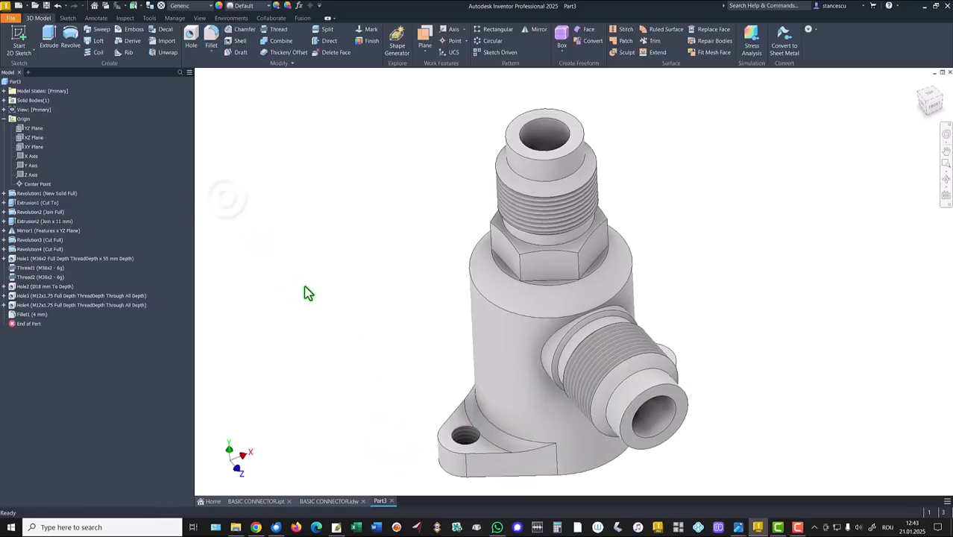
key(F6)
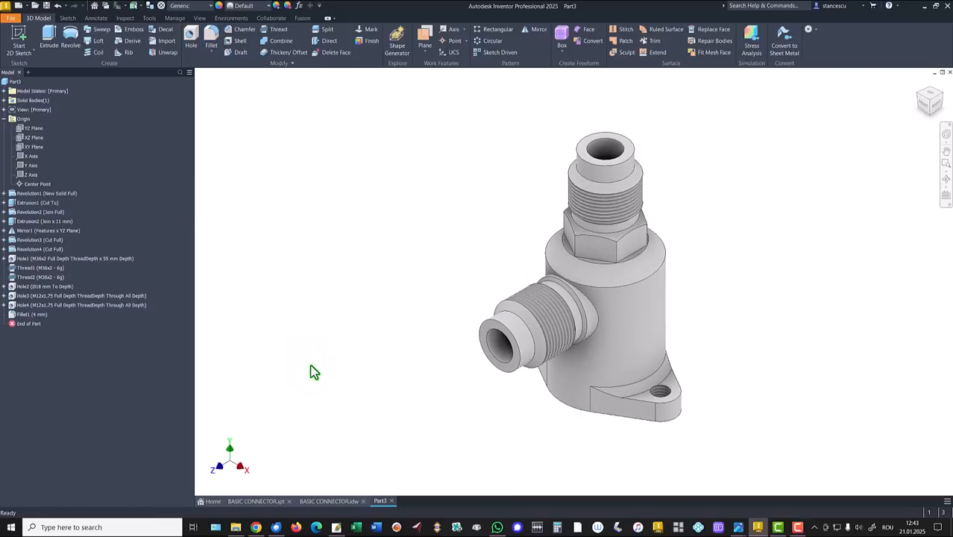
Step: Check the drawing's chamfer dimensions, and chamfer the upper rims of both M12 ear holes in Part3 by 1 mm
click(332, 500)
click(830, 429)
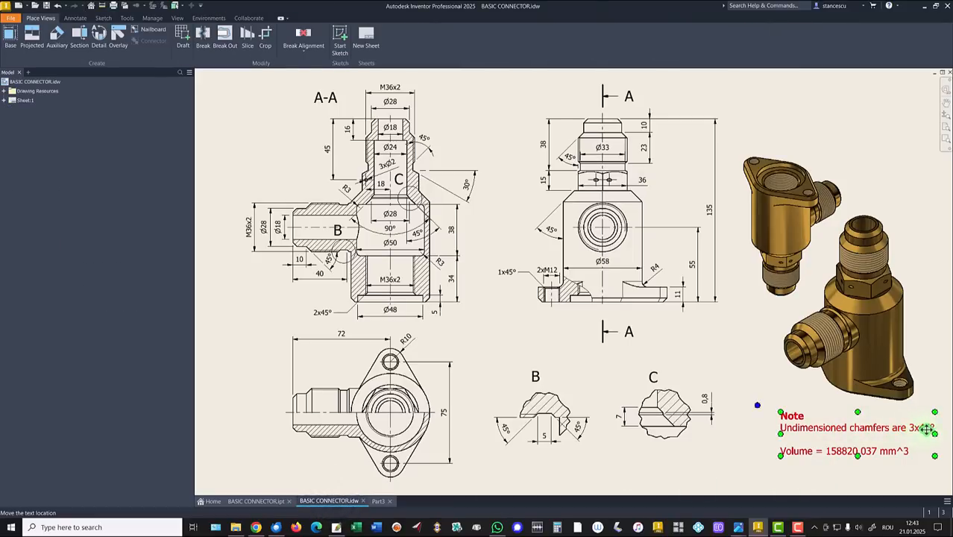
key(Escape)
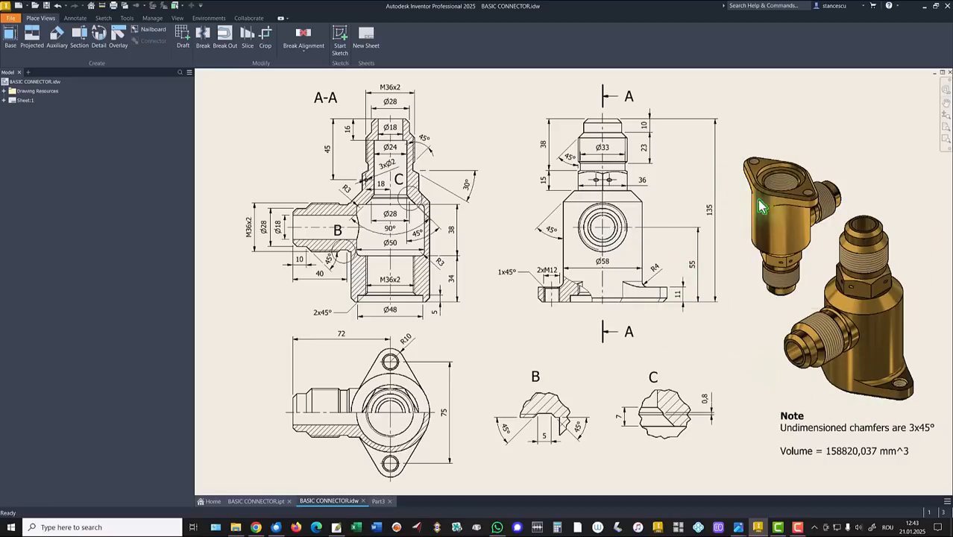
click(377, 503)
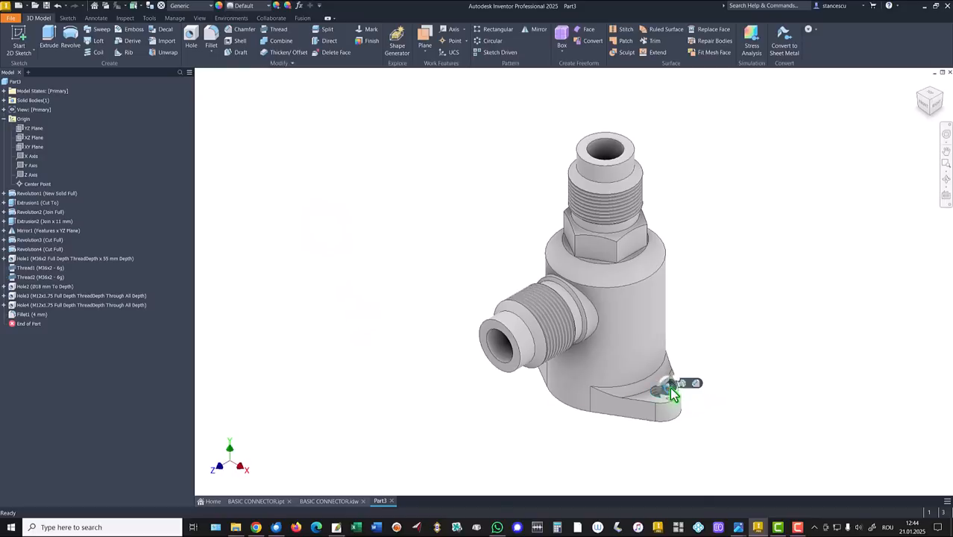
key(ctrl+shift+k)
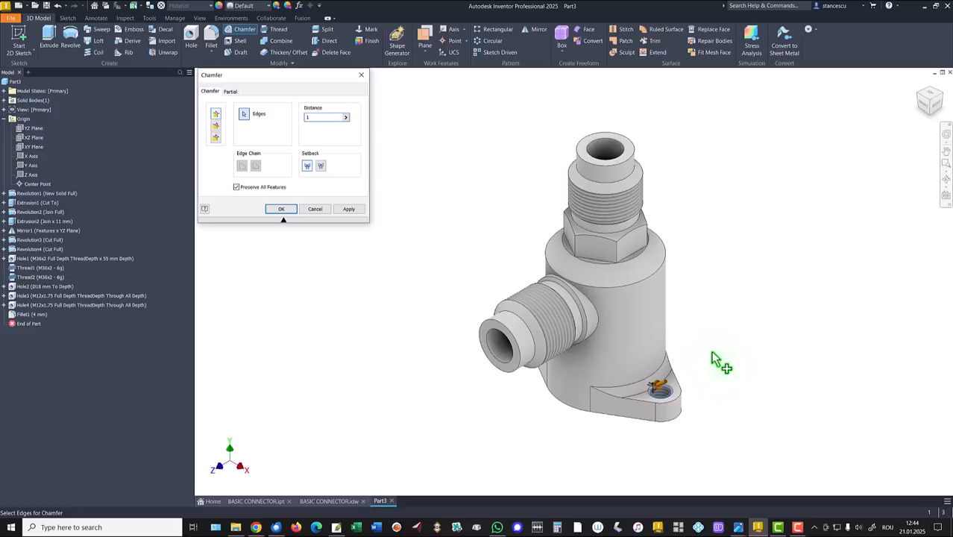
shift+middle_drag(719, 362, 479, 399)
click(478, 399)
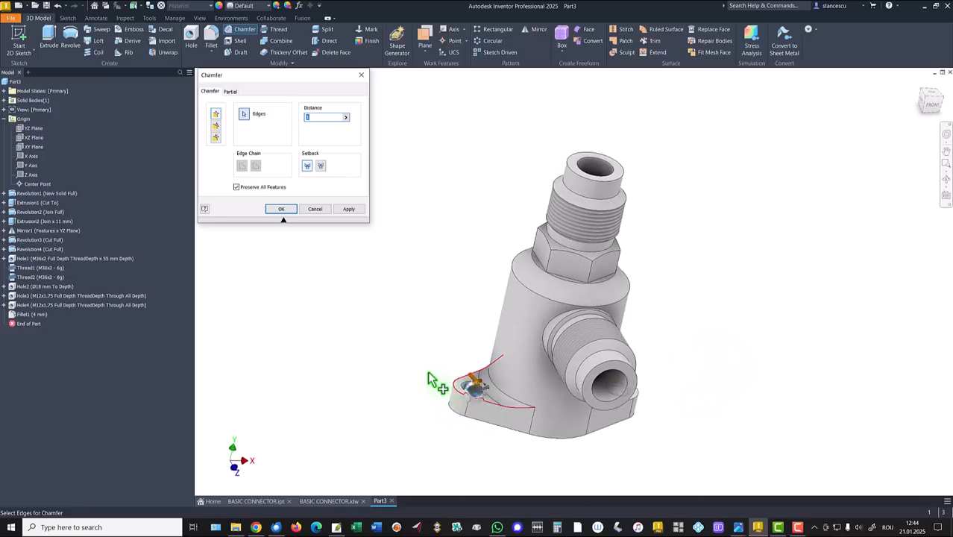
click(347, 210)
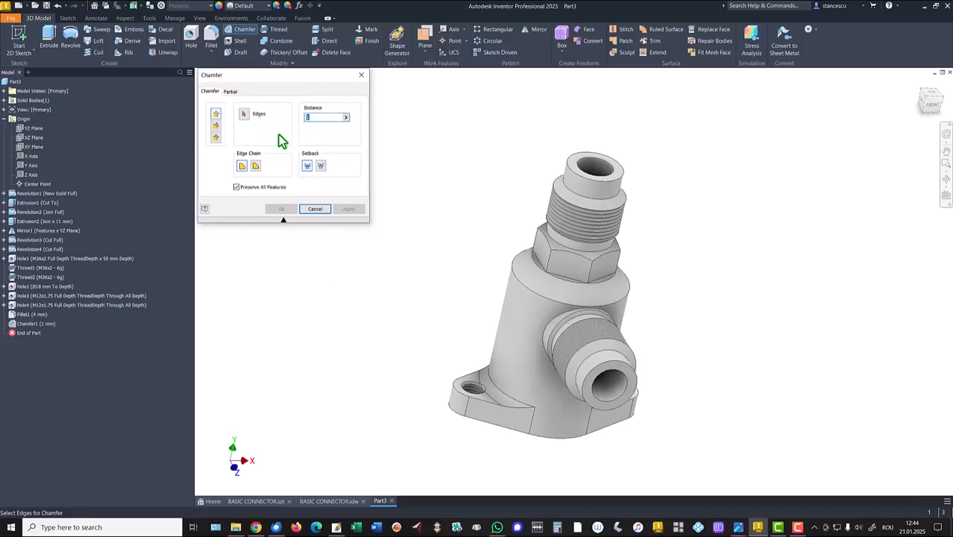
Step: Chamfer the entry edge of the threaded M36 bore on the part's underside by 2 mm
shift+middle_drag(330, 319, 522, 443)
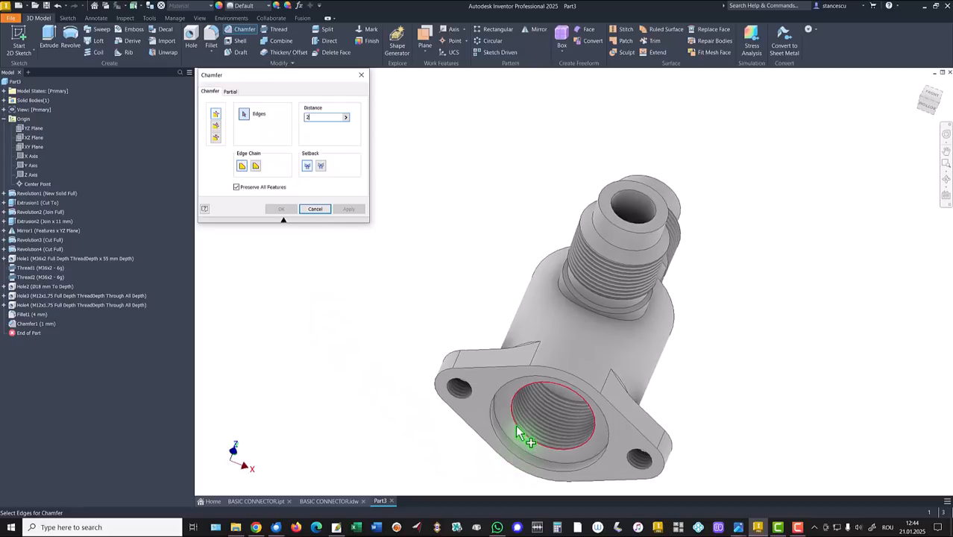
click(517, 428)
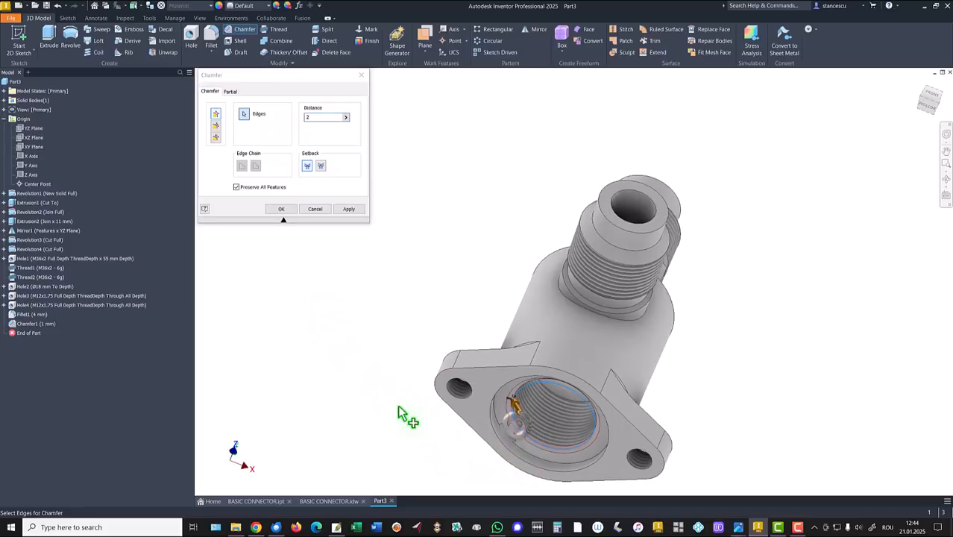
click(352, 212)
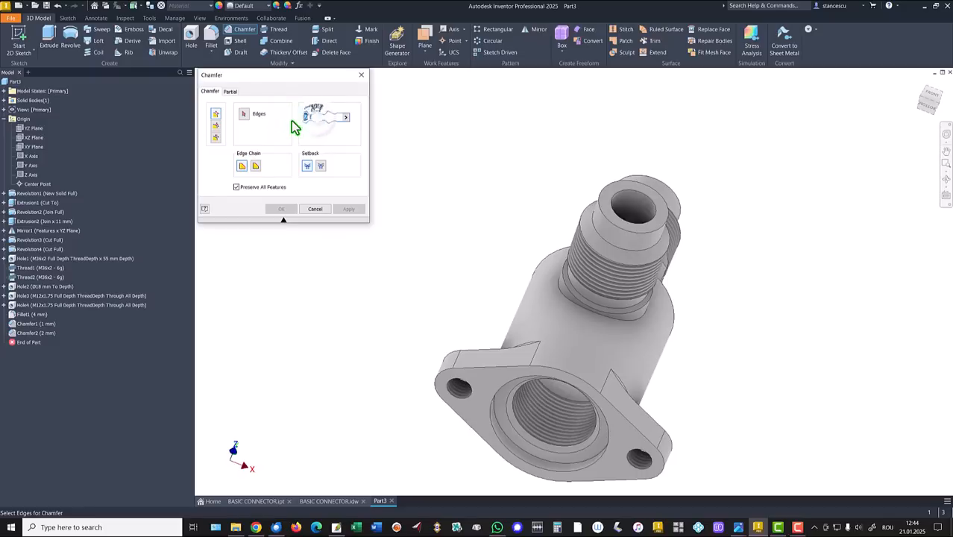
Step: Chamfer the base's bottom outer edge and the outer end edges of the upper and side branches by 3 mm, and return to the home view
click(493, 373)
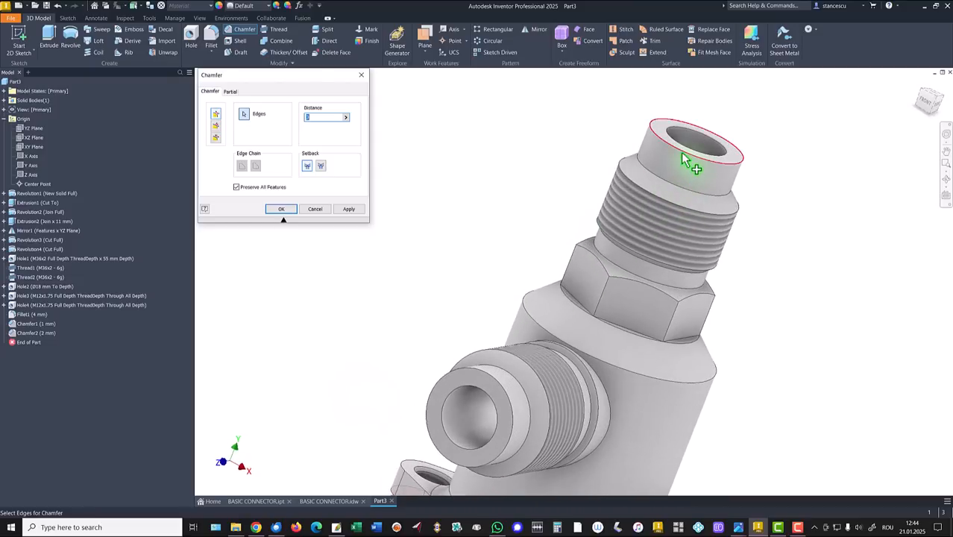
click(684, 157)
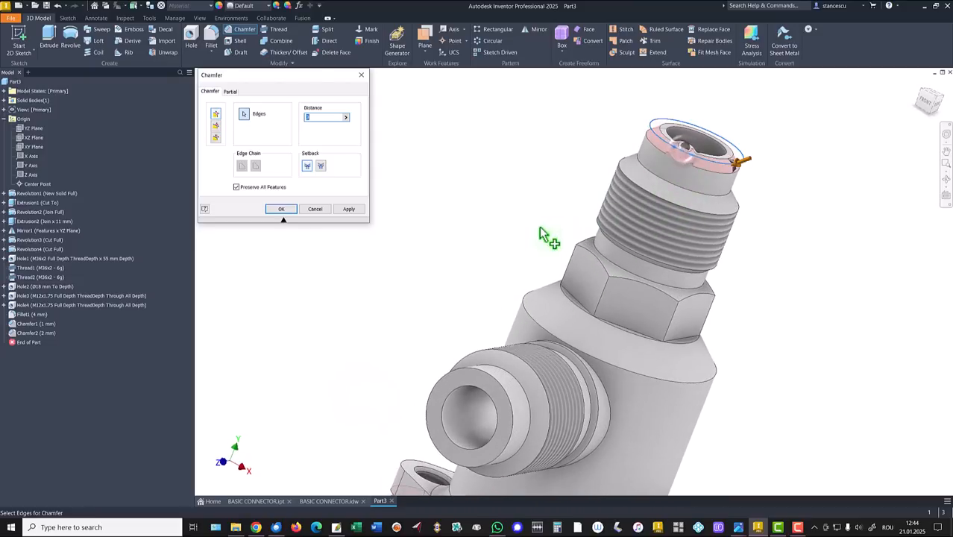
click(460, 380)
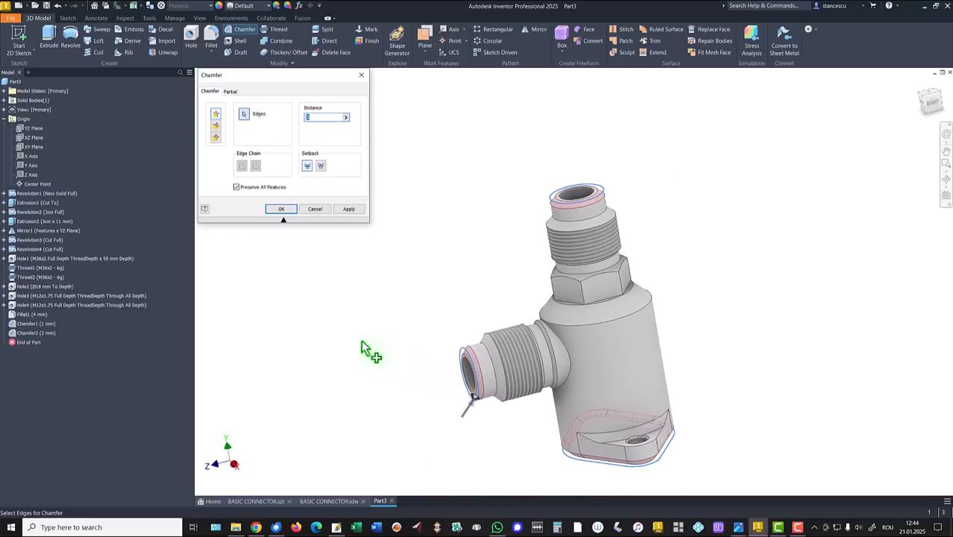
click(284, 210)
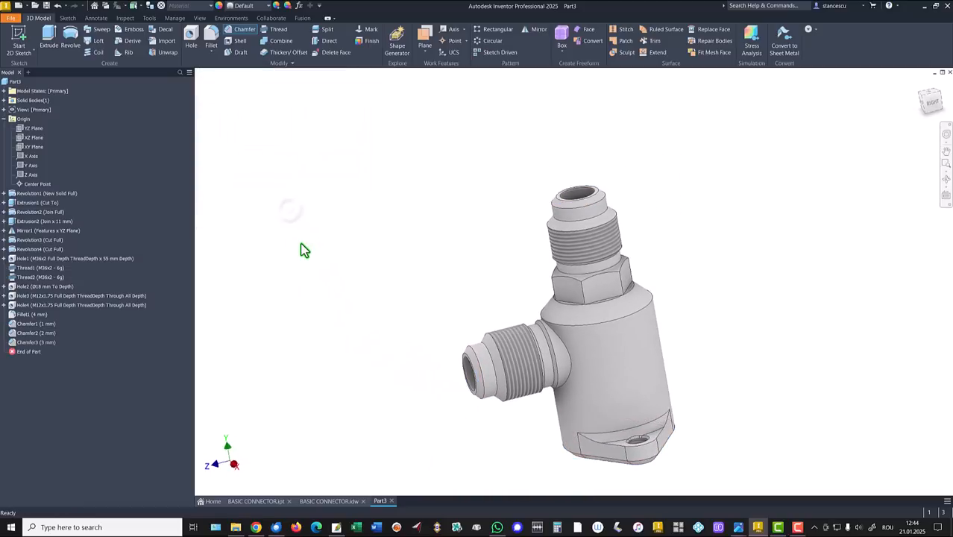
key(F6)
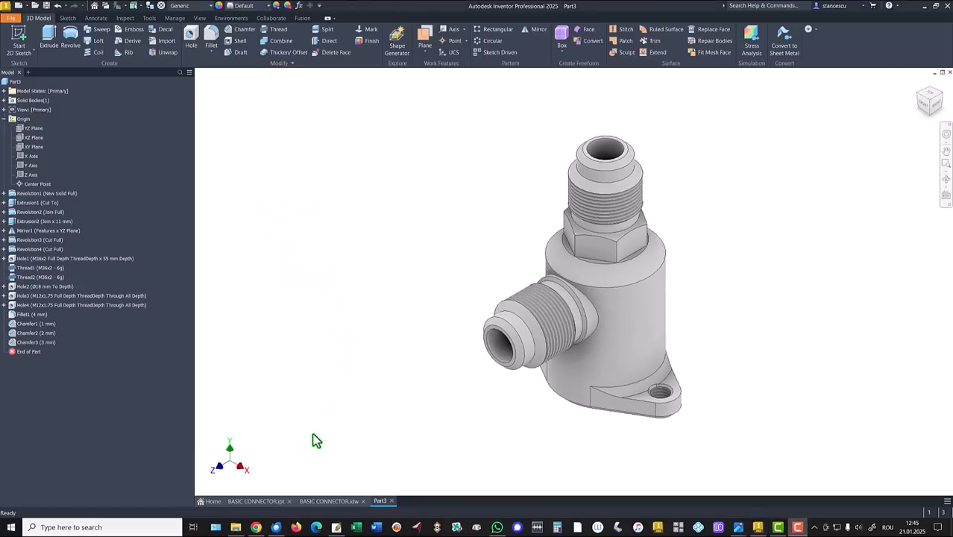
Step: Examine the small cross holes in the hexagon on the finished BASIC CONNECTOR model and in drawing section A-A, and return to Part3
click(252, 502)
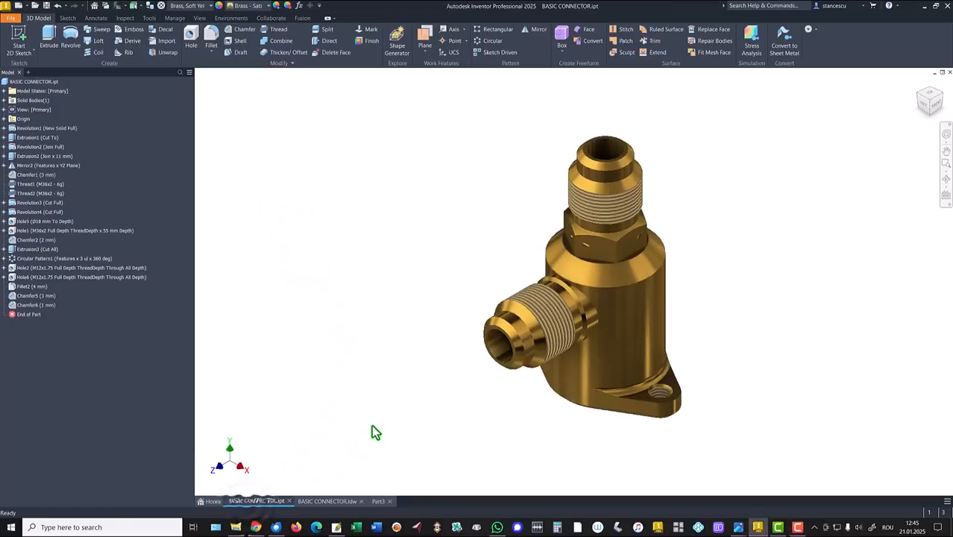
scroll(614, 270, up, 4)
shift+middle_drag(561, 326, 631, 249)
key(F6)
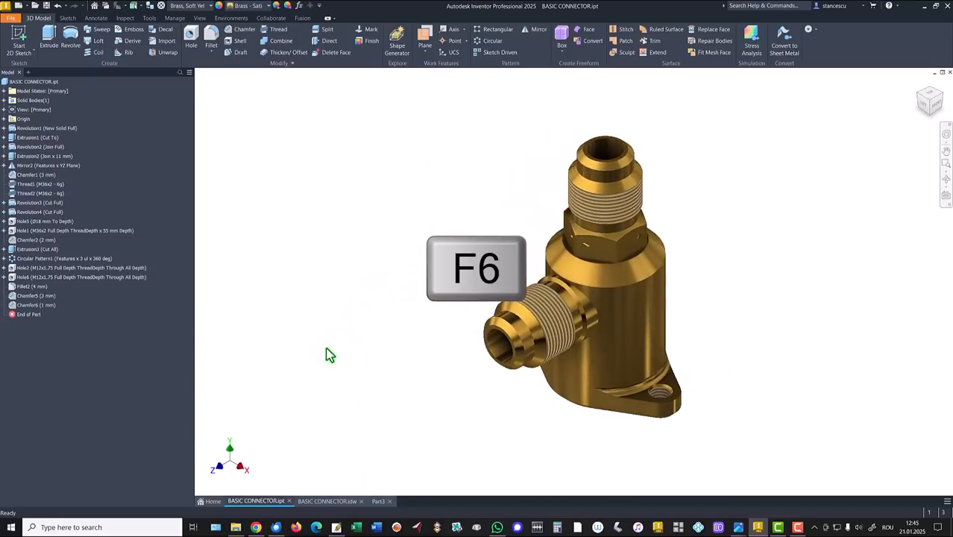
click(329, 501)
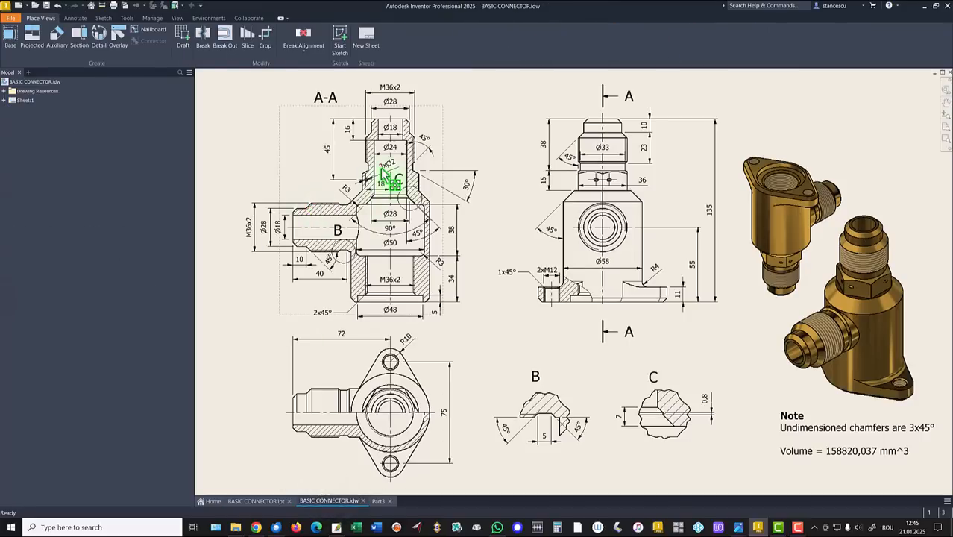
scroll(382, 173, down, 10)
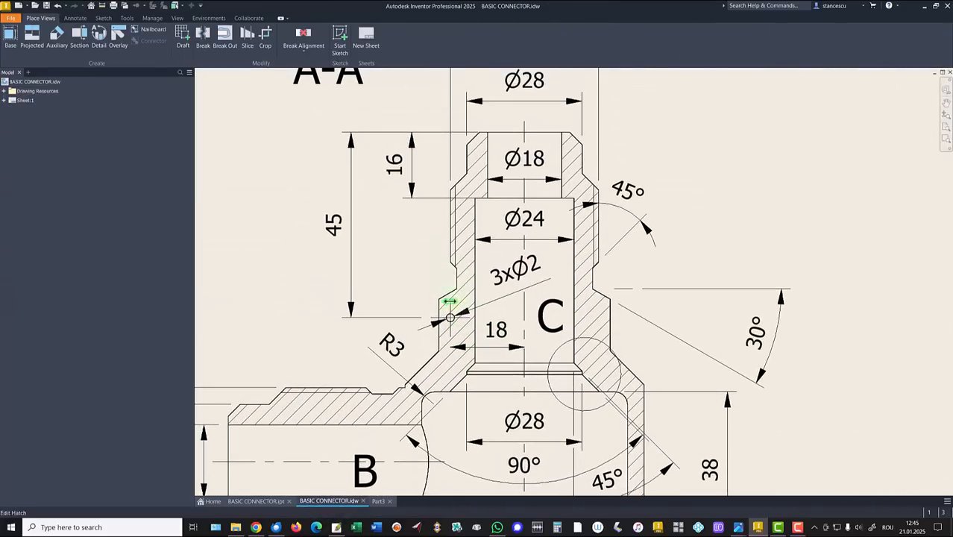
mouse_move(450, 301)
mouse_down()
mouse_move(526, 294)
mouse_move(541, 276)
mouse_move(518, 290)
mouse_up()
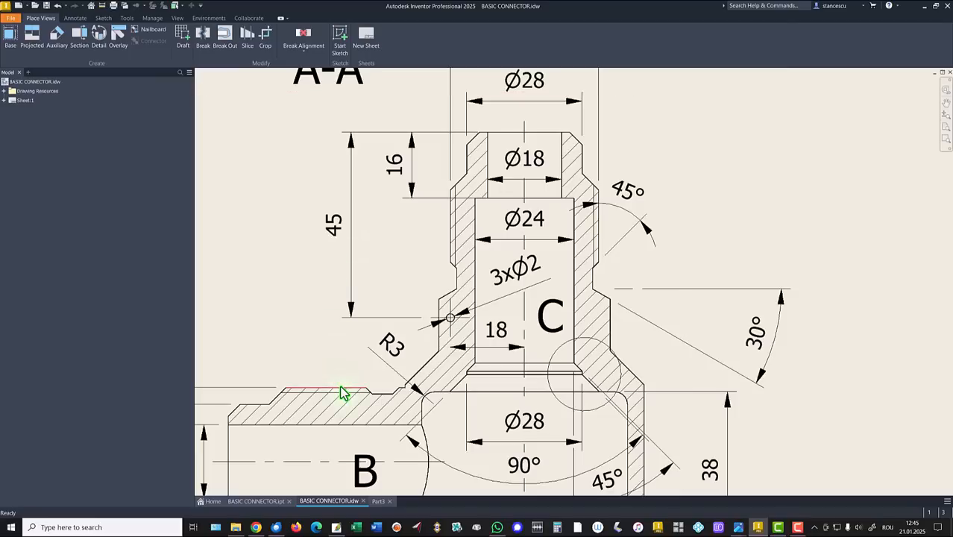
key(Home)
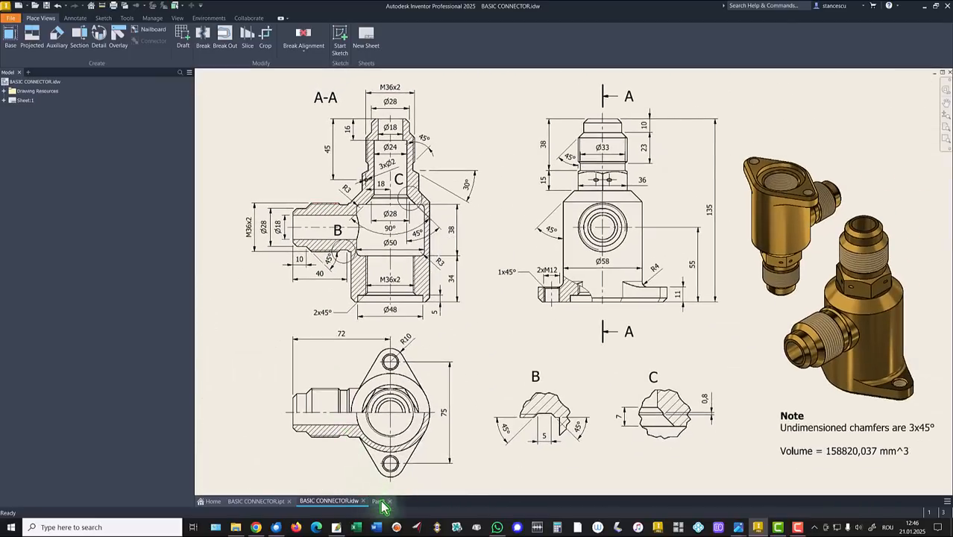
click(381, 502)
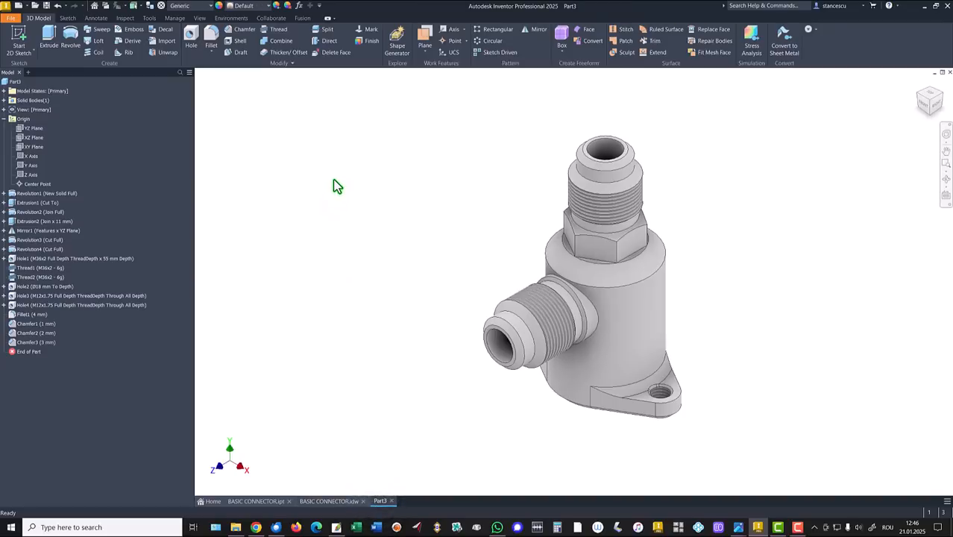
Step: Start a sketch on the YZ plane with sliced graphics, and draw a 2 mm diameter circle inside the hexagon's wall on the side-branch side
click(33, 131)
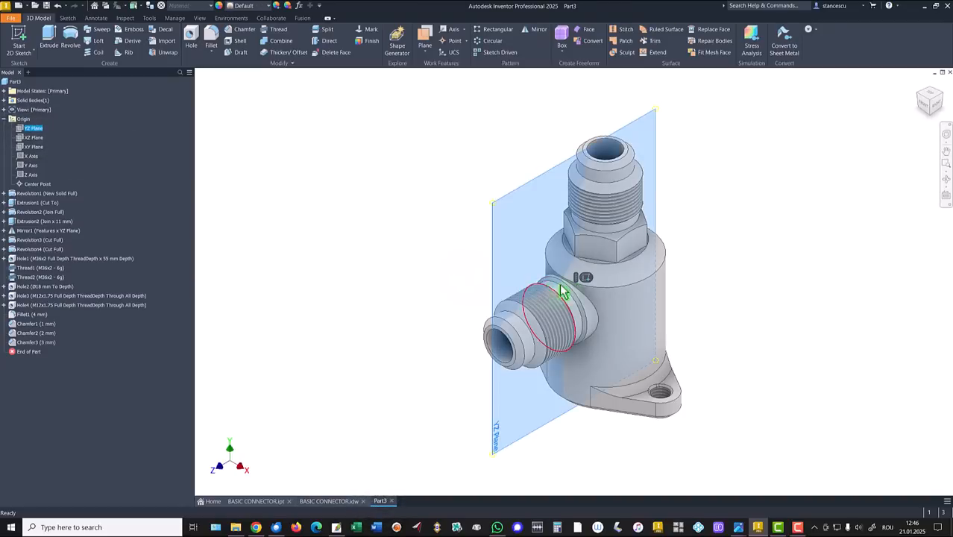
click(585, 277)
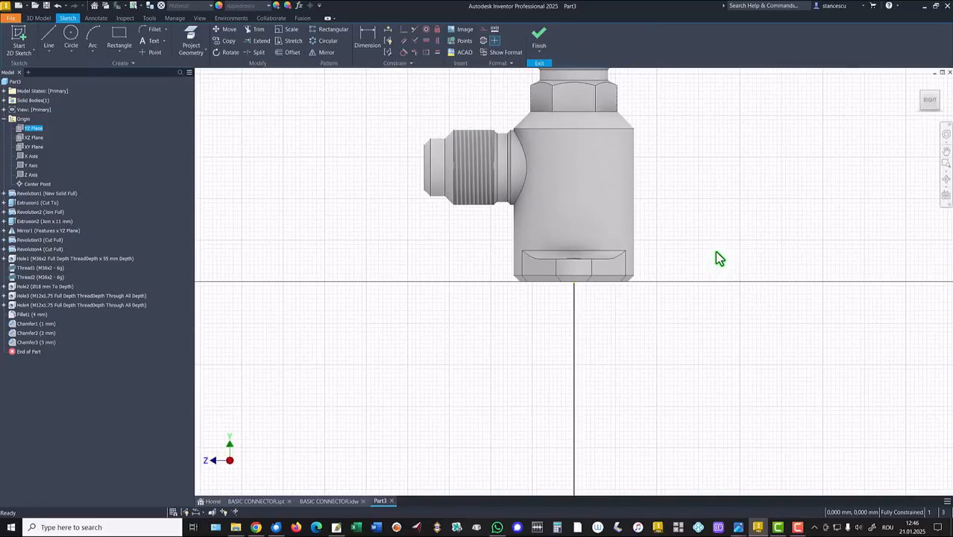
key(F7)
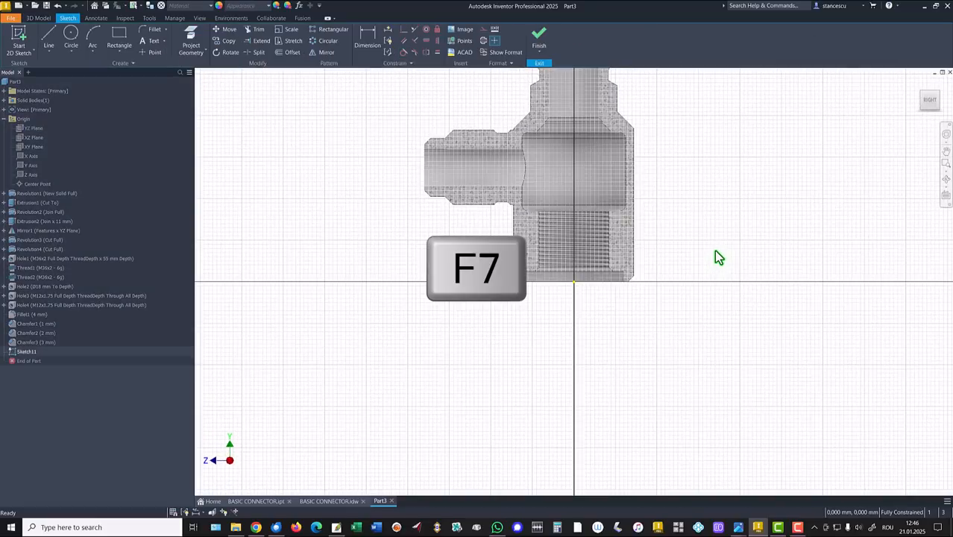
key(Home)
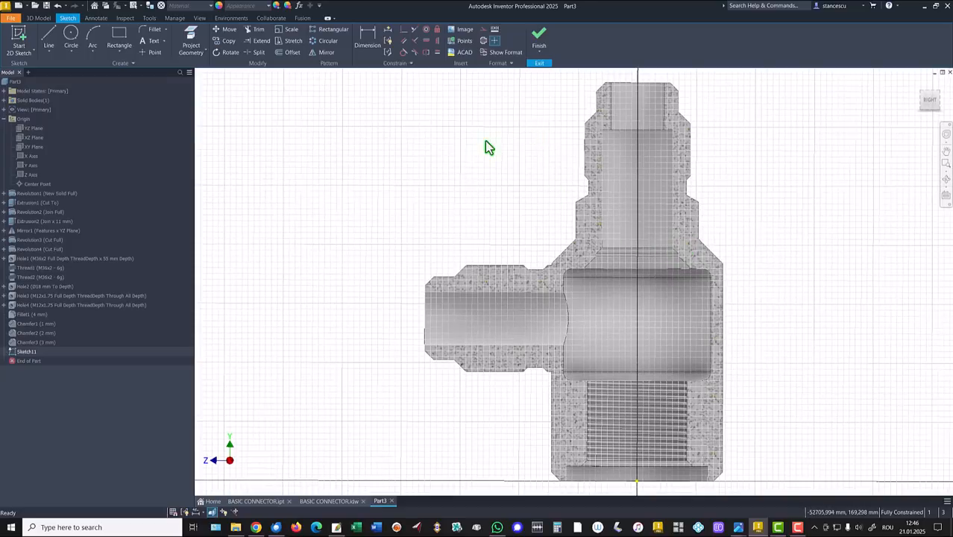
click(71, 35)
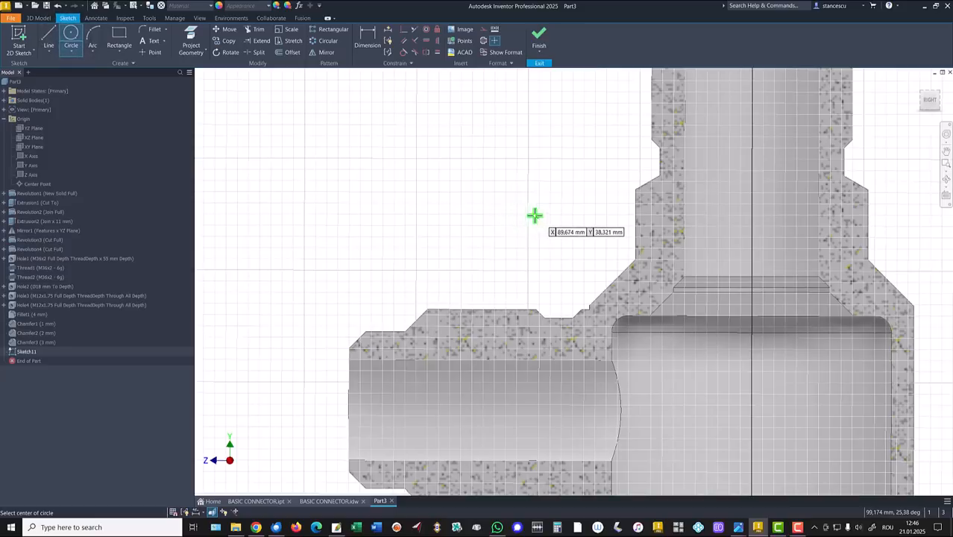
middle_drag(534, 215, 406, 234)
click(524, 241)
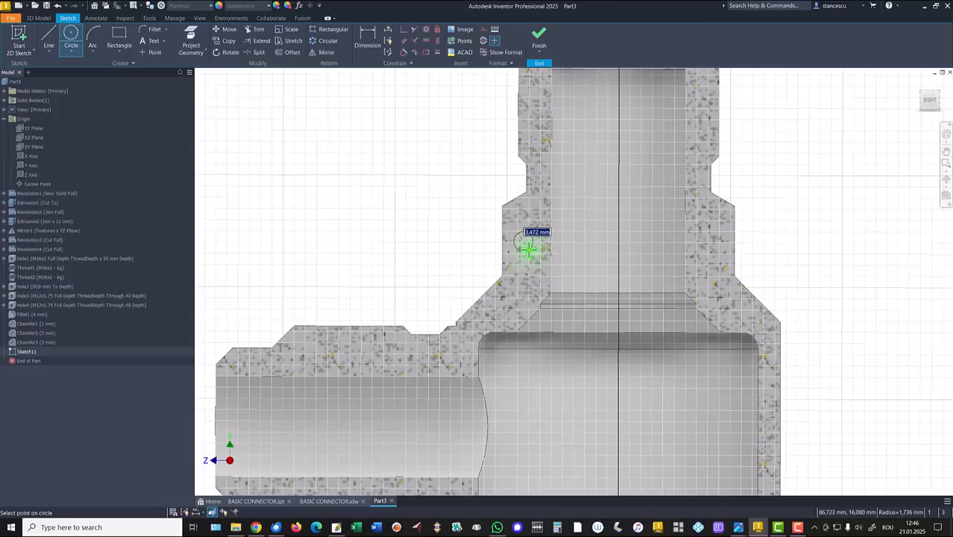
text(2)
key(Return)
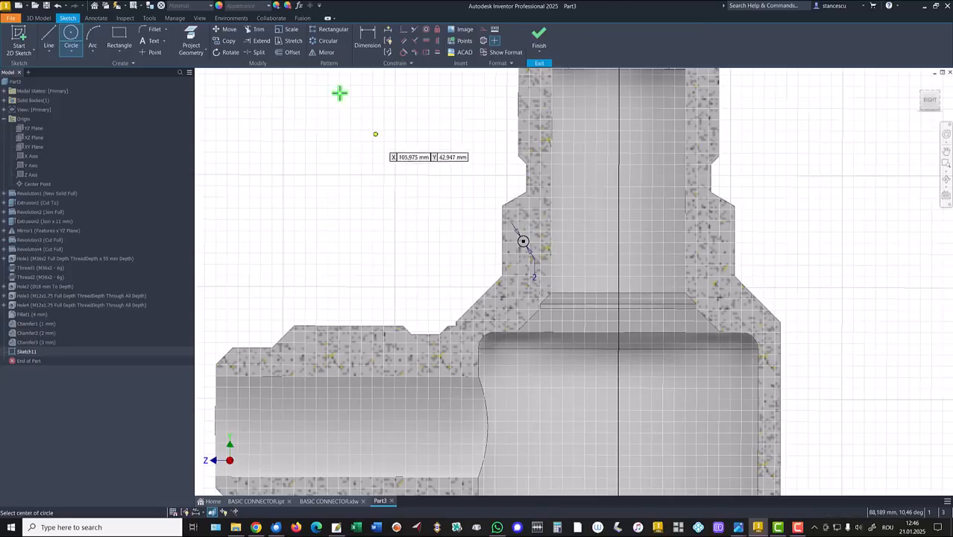
Step: Dimension the small circle's centre 18 mm horizontally from the origin
key(d)
scroll(382, 123, down, 2)
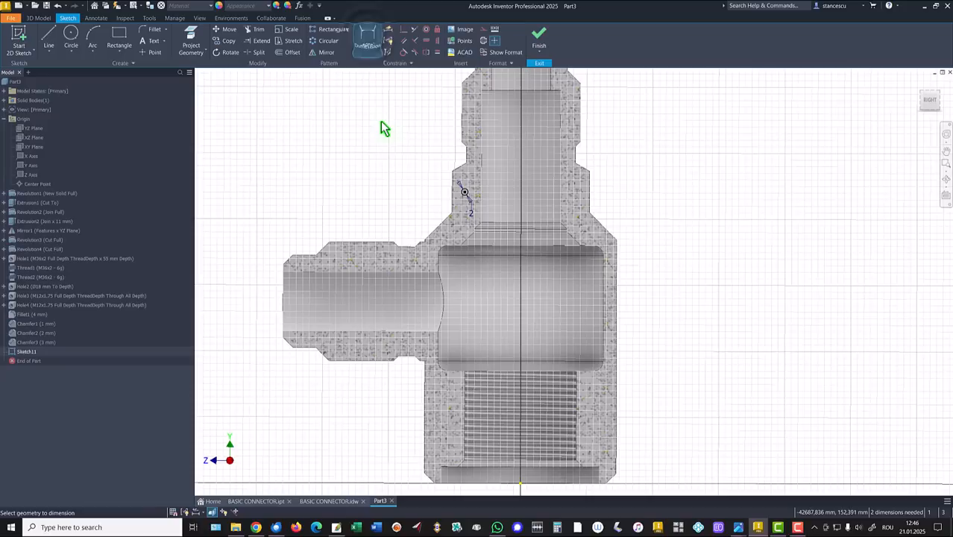
click(464, 194)
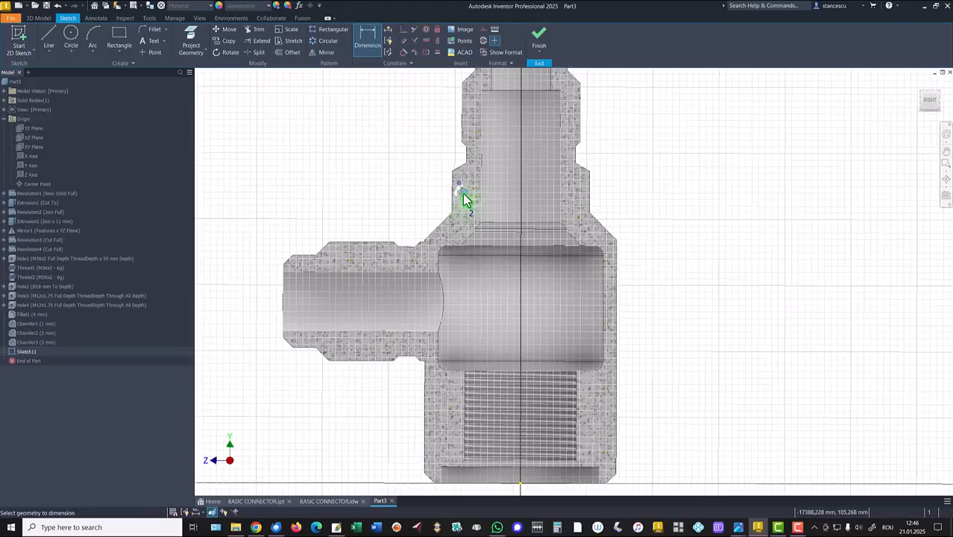
click(520, 486)
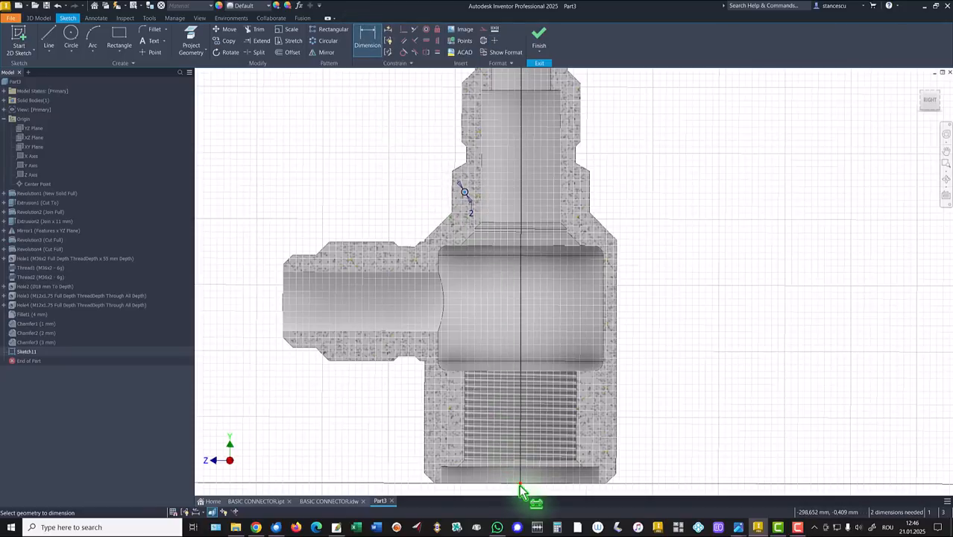
click(502, 173)
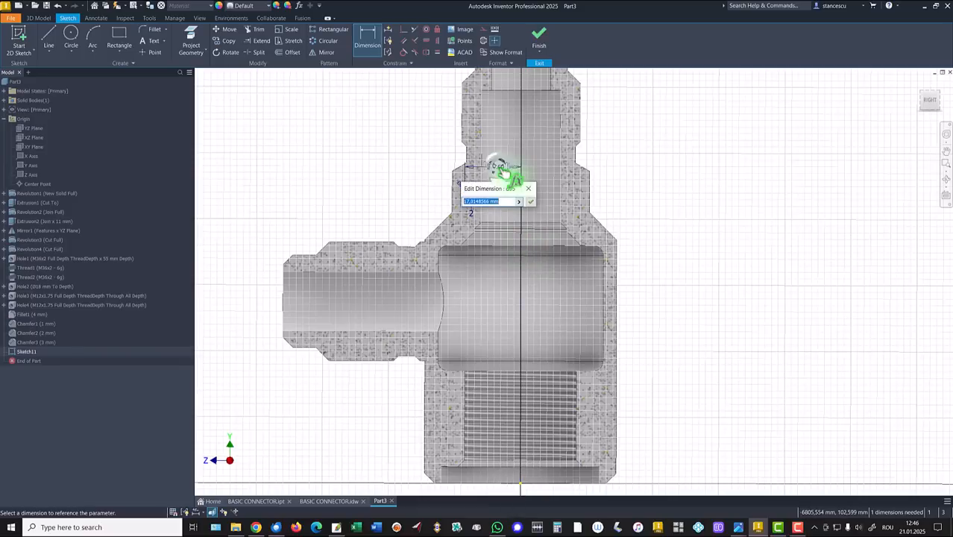
text(18)
key(Return)
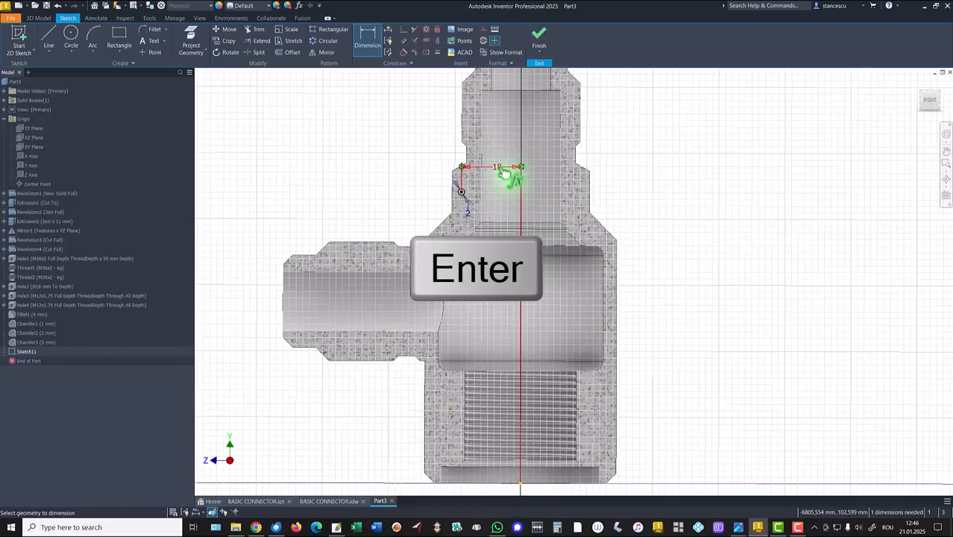
Step: Dimension the small circle's centre 45 mm below the upper branch's top end face and finish the sketch
click(461, 192)
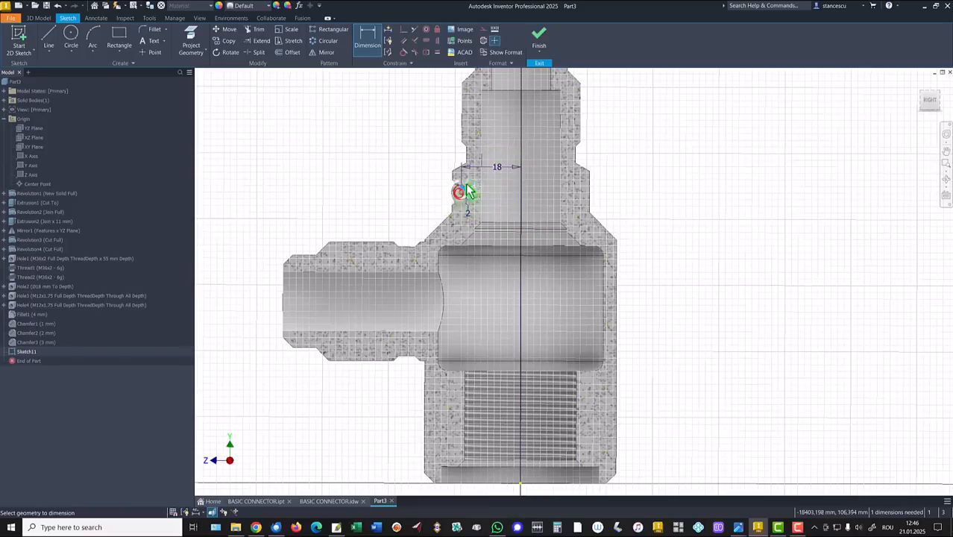
middle_drag(476, 177, 474, 255)
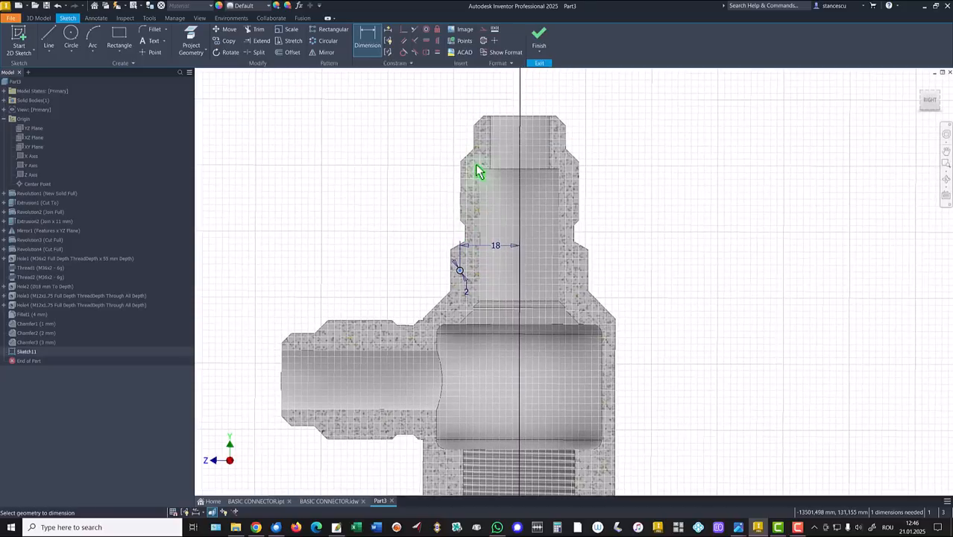
click(490, 119)
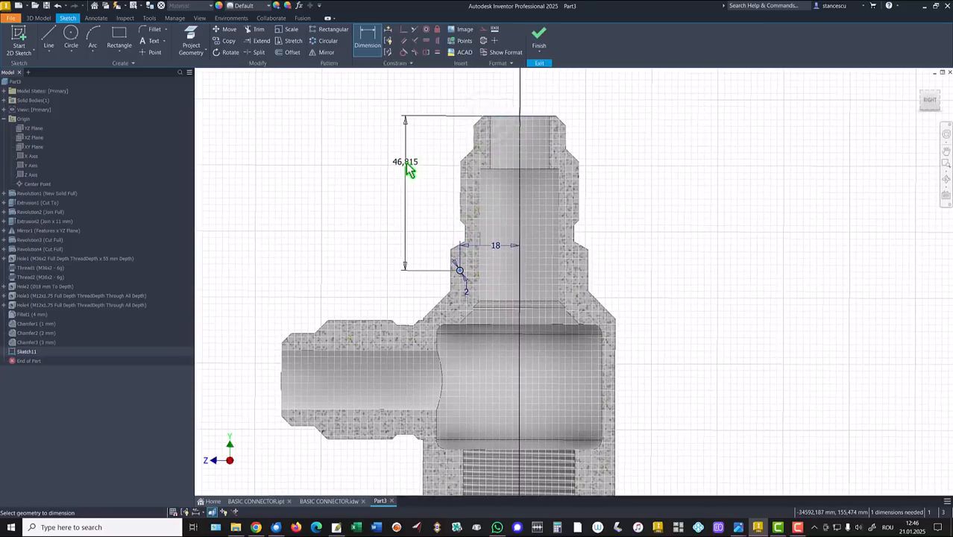
click(406, 165)
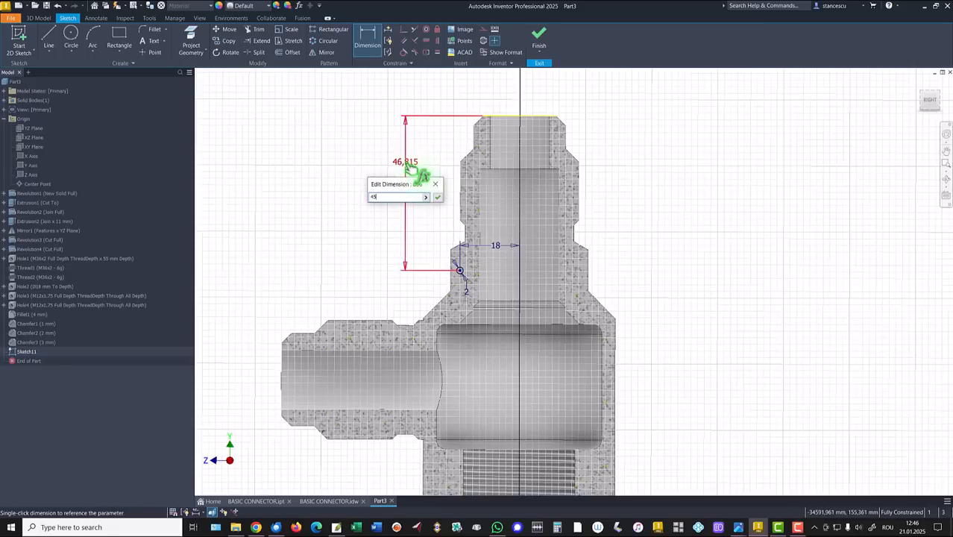
key(Return)
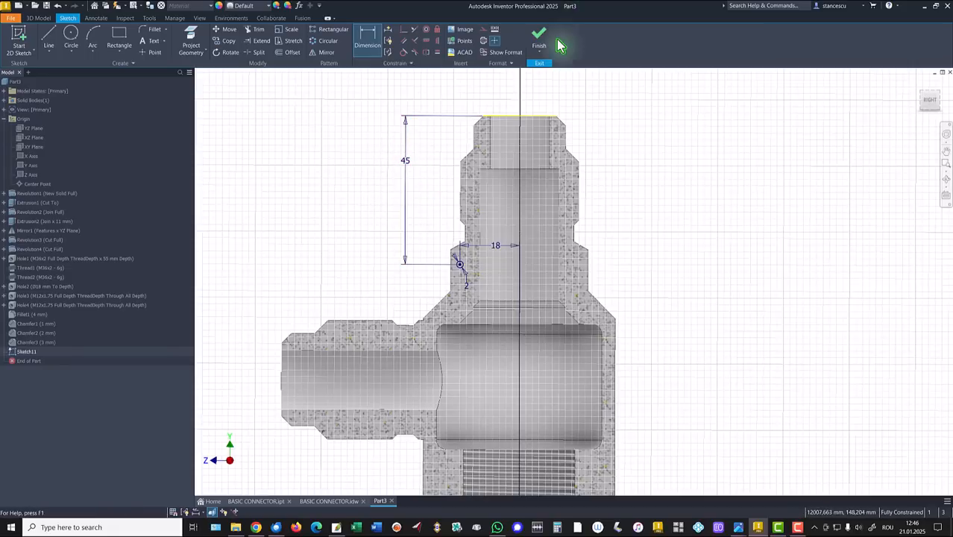
click(540, 39)
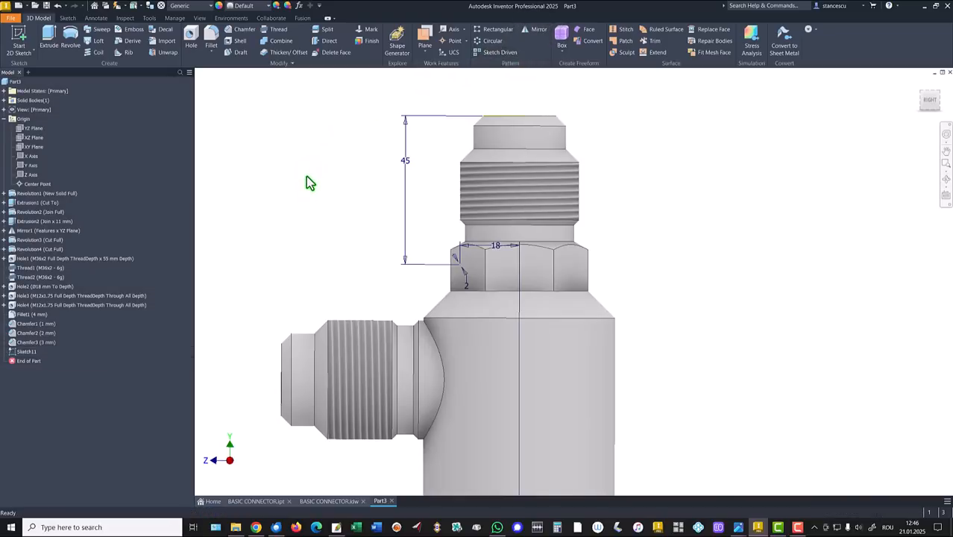
Step: Extrude the 2 mm circle as a symmetric cut through all to make the first cross hole in the hexagon
key(F6)
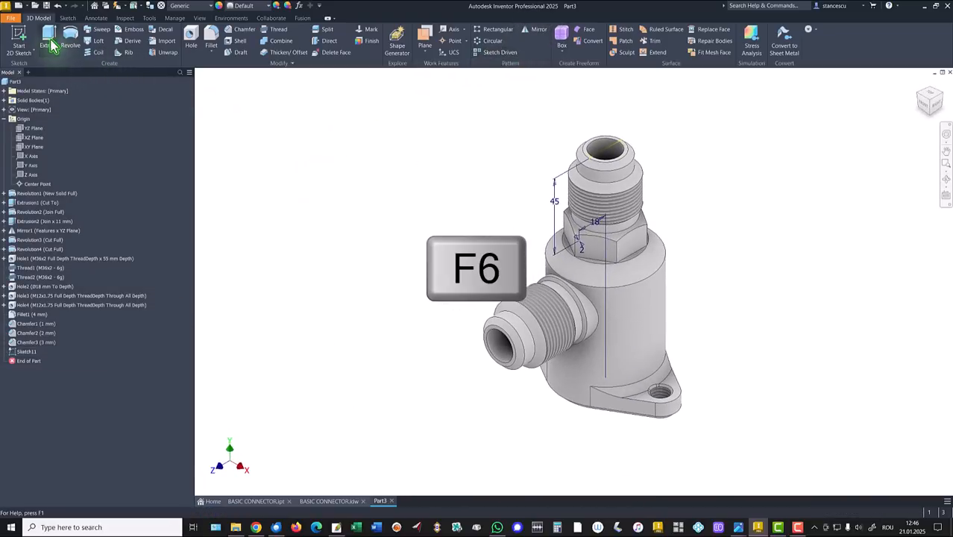
click(48, 36)
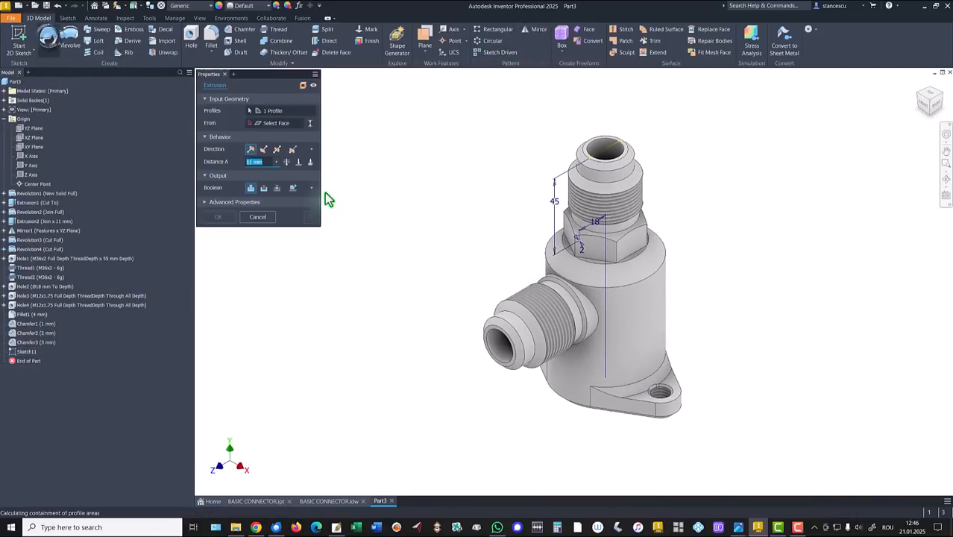
click(264, 150)
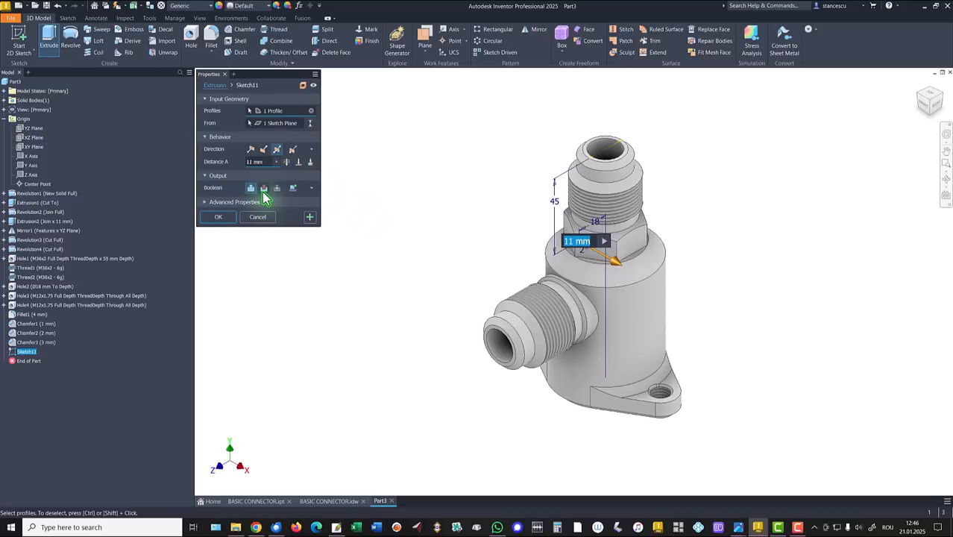
click(264, 188)
click(286, 162)
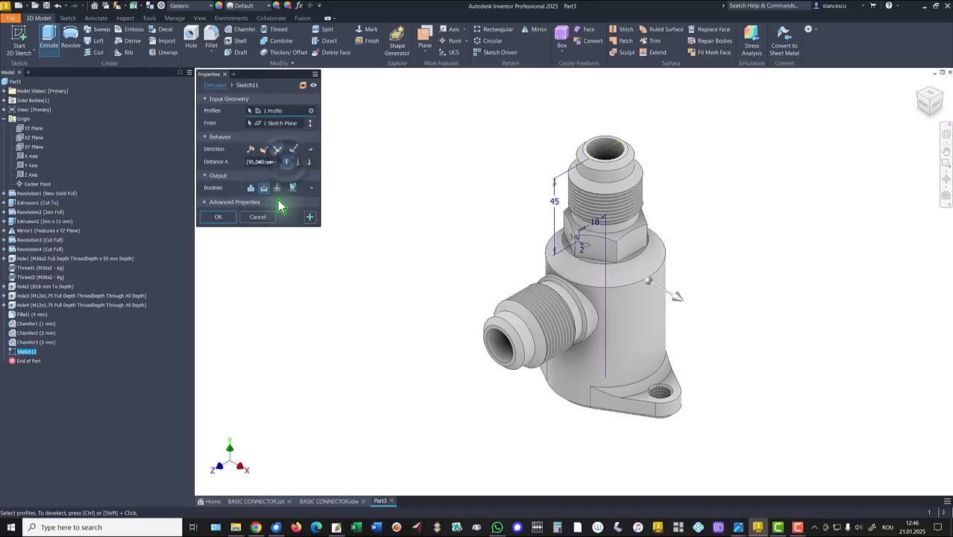
click(220, 217)
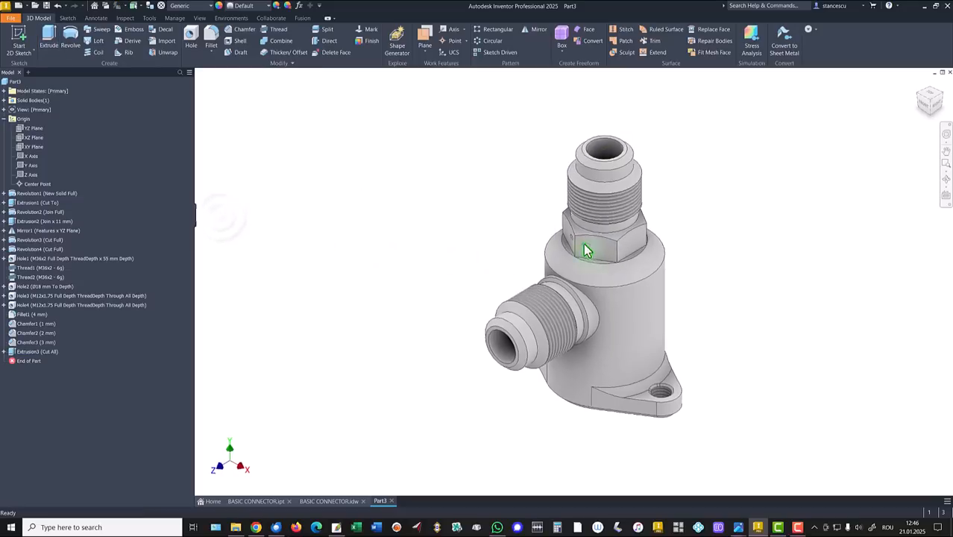
Step: Circular-pattern the cross-hole cut around the main cylinder's axis with 3 occurrences over 360 deg, and collapse the Origin folder
shift+middle_drag(585, 245, 628, 252)
scroll(628, 252, up, 5)
shift+middle_drag(666, 228, 716, 322)
scroll(716, 322, down, 2)
key(F6)
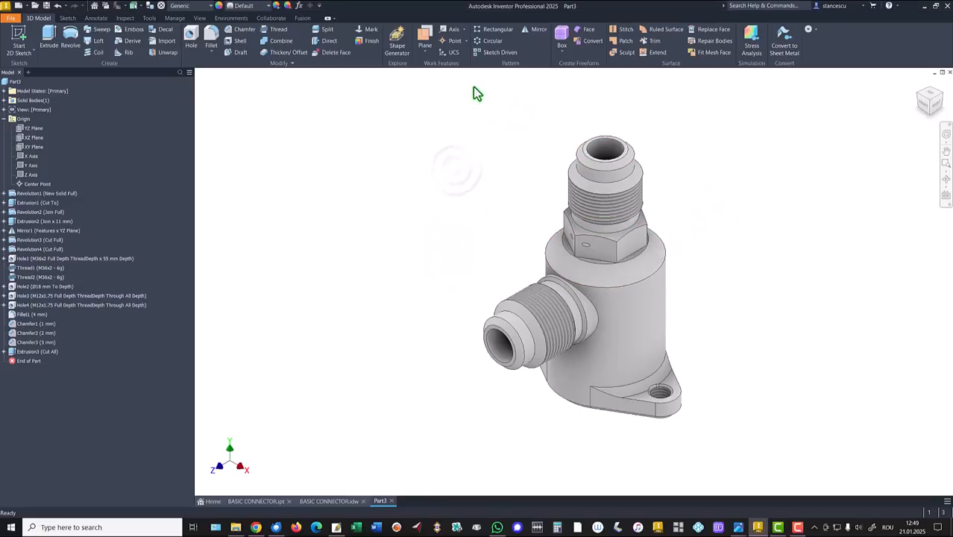
click(490, 40)
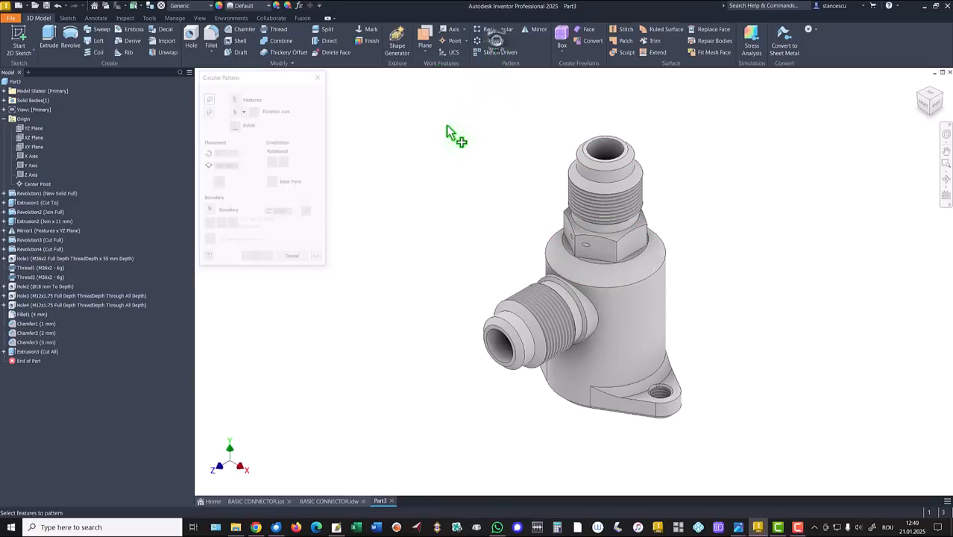
click(24, 353)
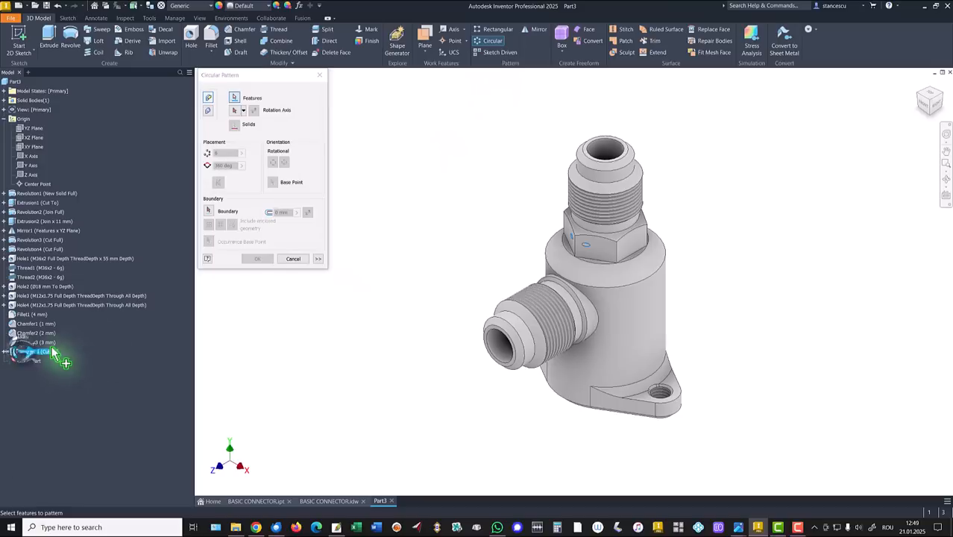
click(234, 111)
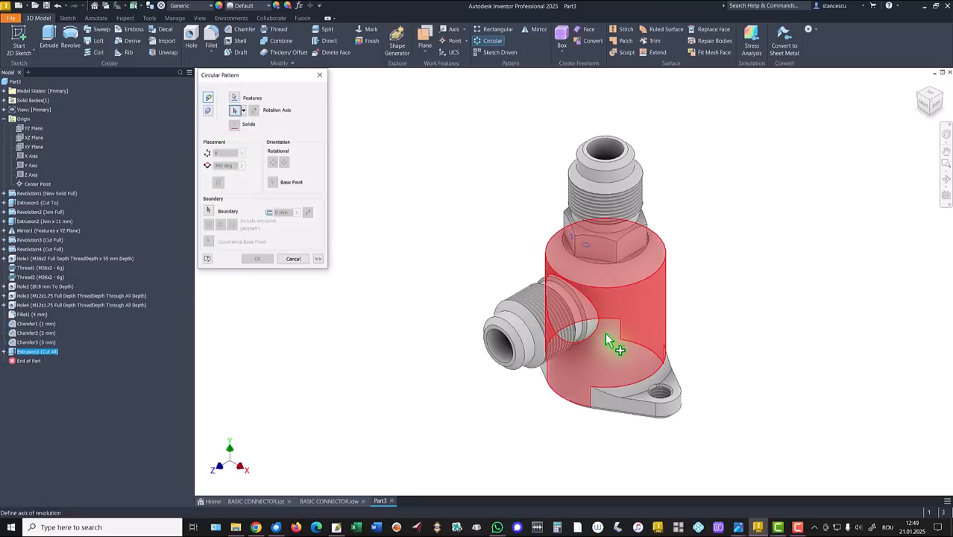
click(630, 313)
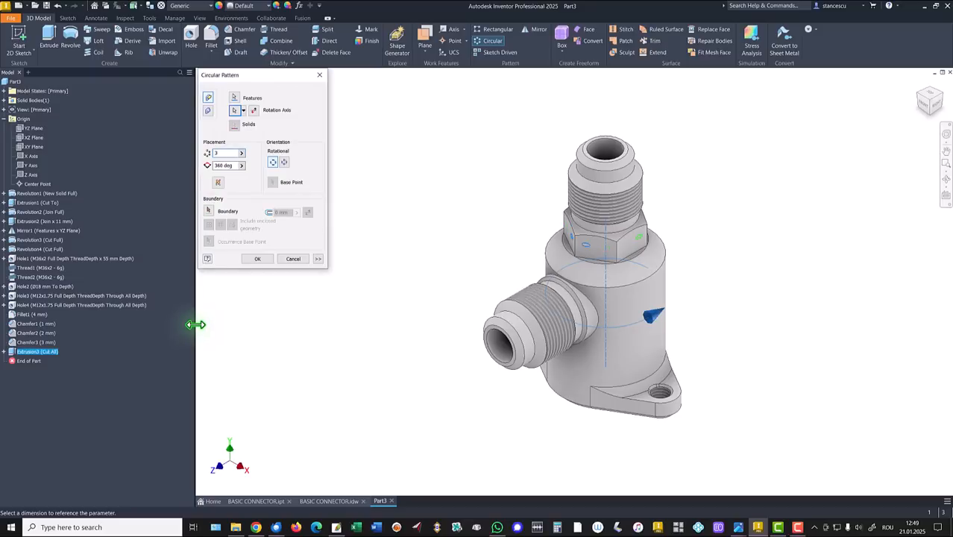
click(258, 259)
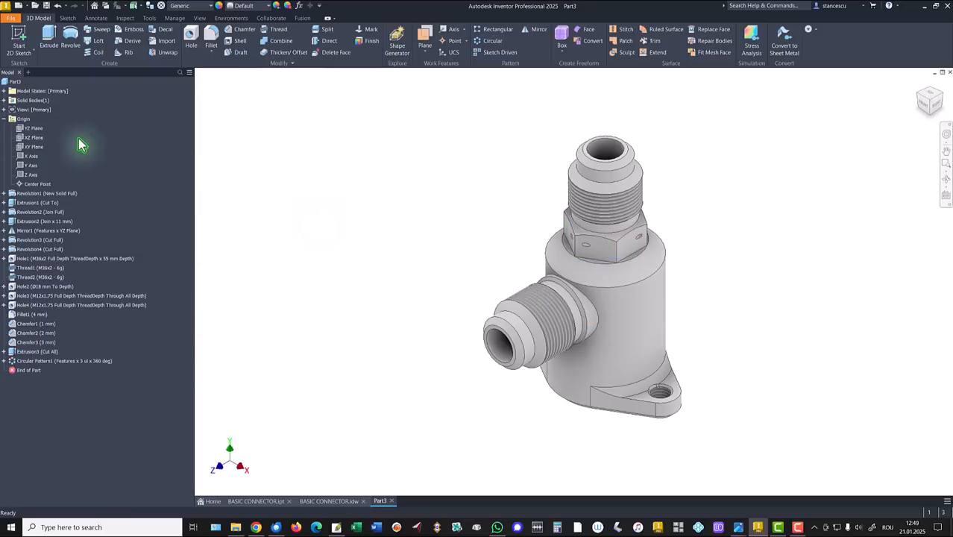
click(4, 120)
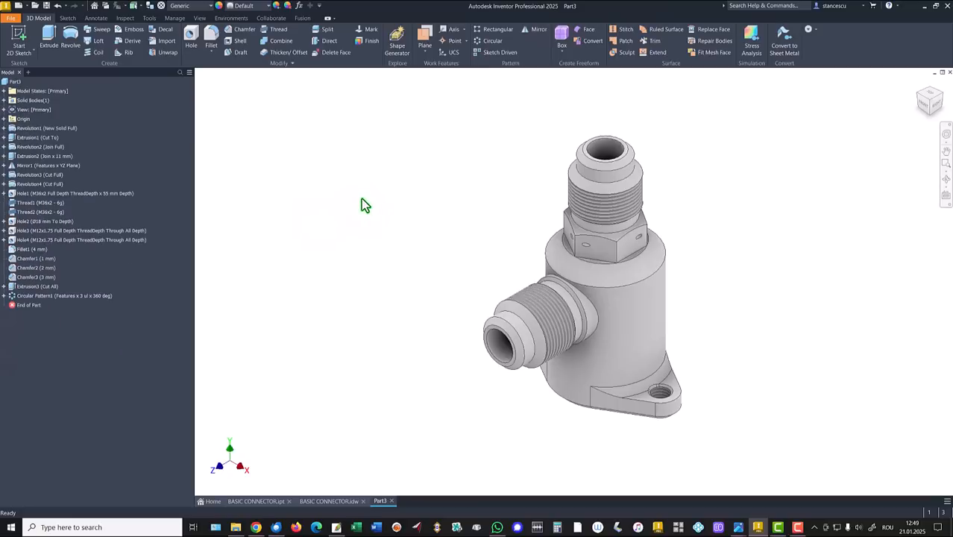
Step: Update the physical properties in Part3's iProperties, copy the volume value, and close the properties
right_click(12, 82)
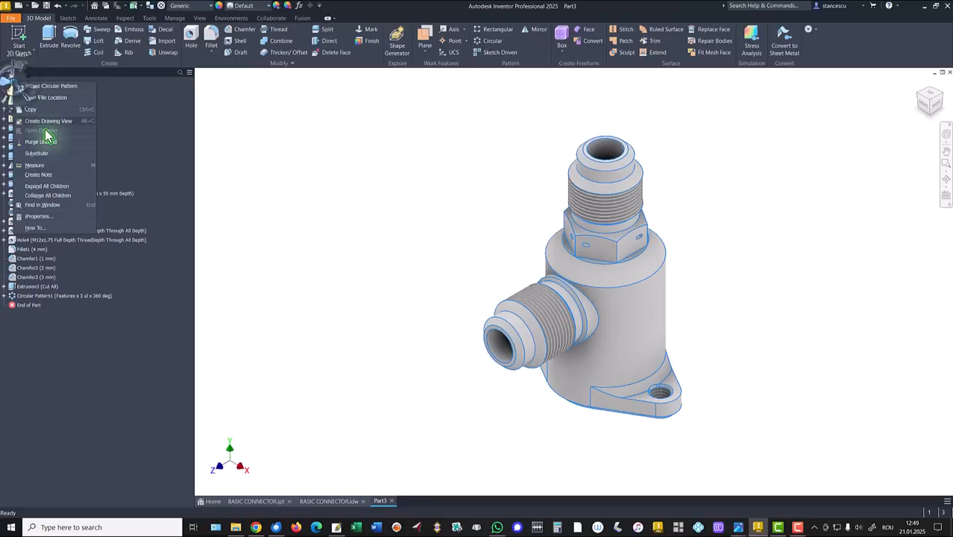
click(36, 216)
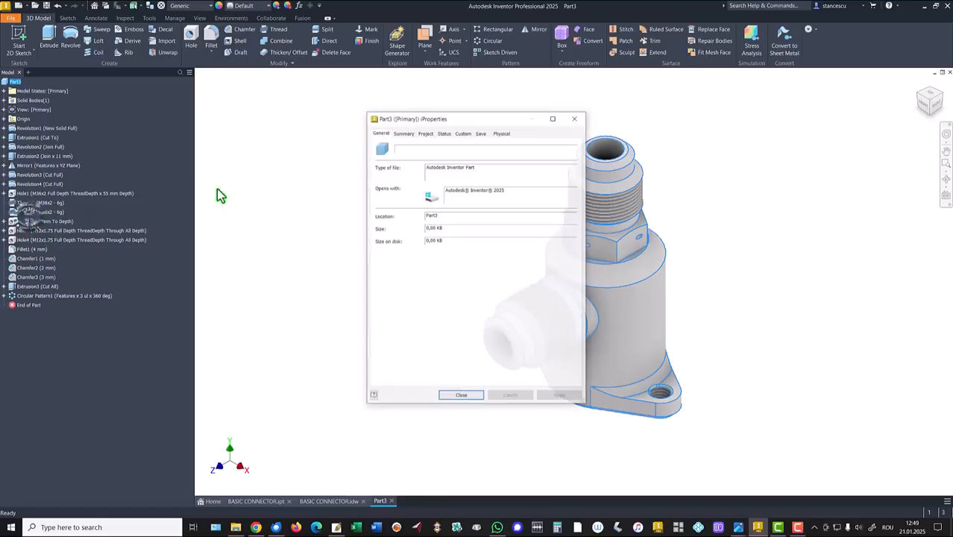
click(500, 133)
click(560, 153)
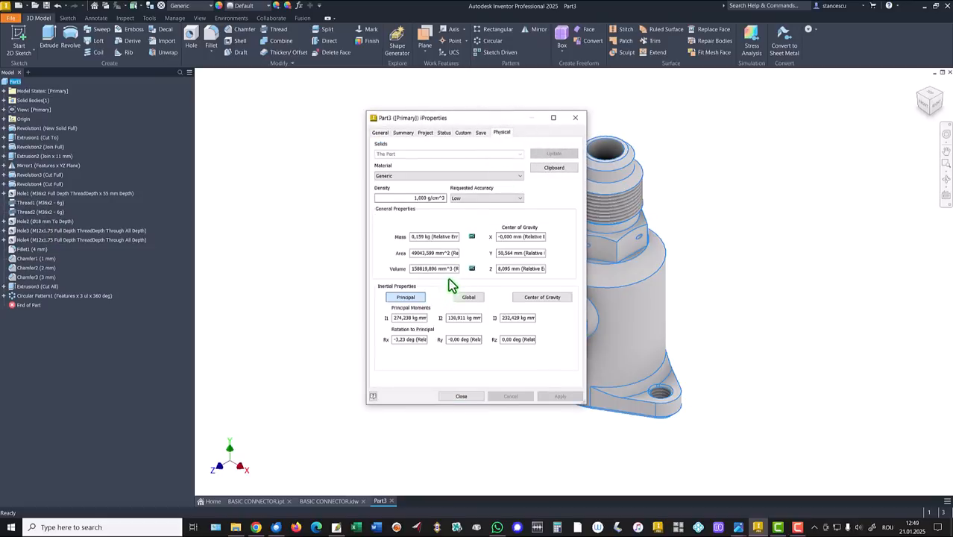
drag(452, 272, 326, 260)
key(ctrl+c)
click(461, 396)
Step: In the BASIC CONNECTOR.idw drawing, edit the Note text and paste the copied volume on a new line below the Volume line
click(333, 501)
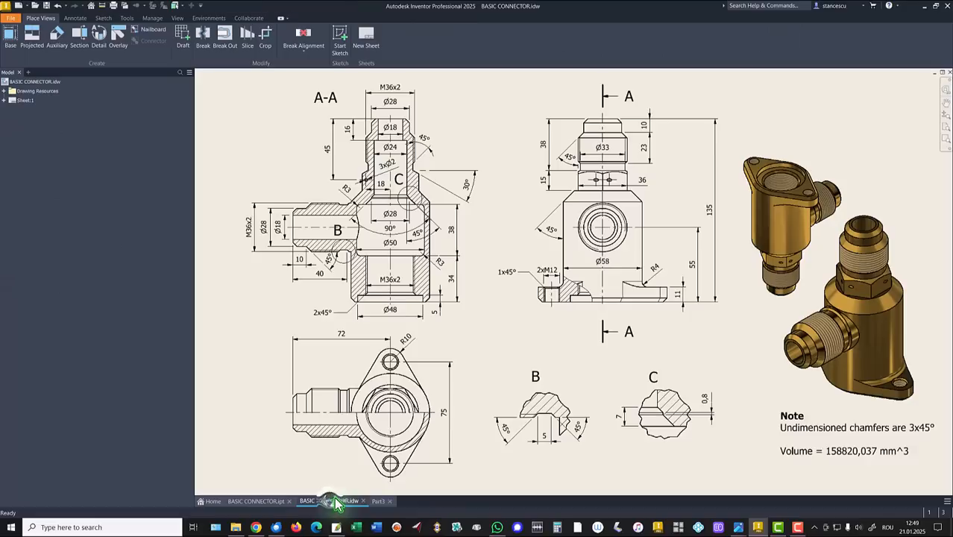
click(827, 431)
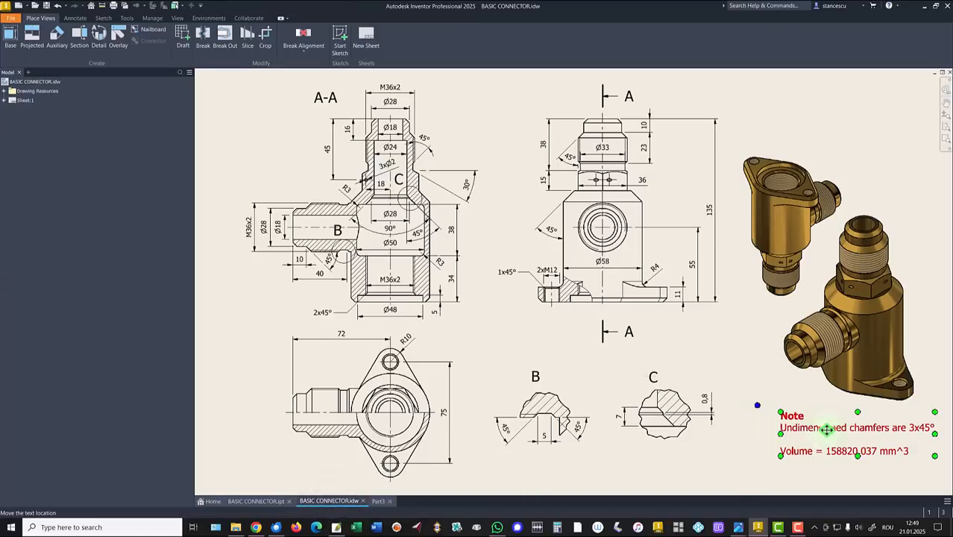
double_click(827, 430)
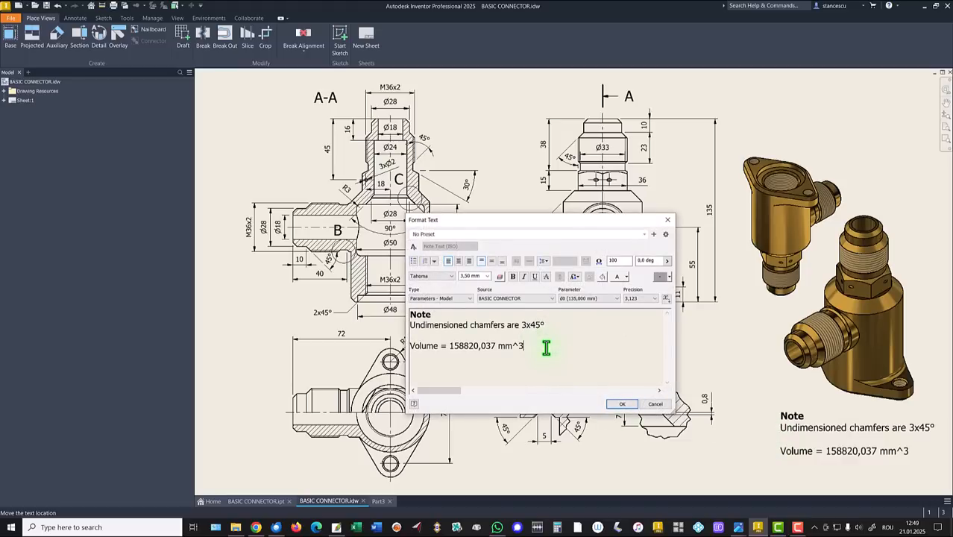
key(Return)
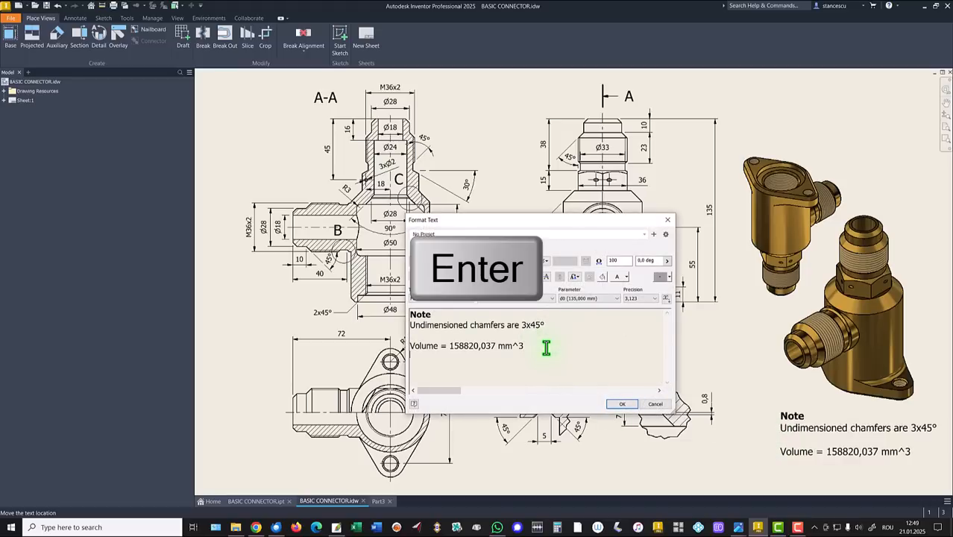
key(ctrl+v)
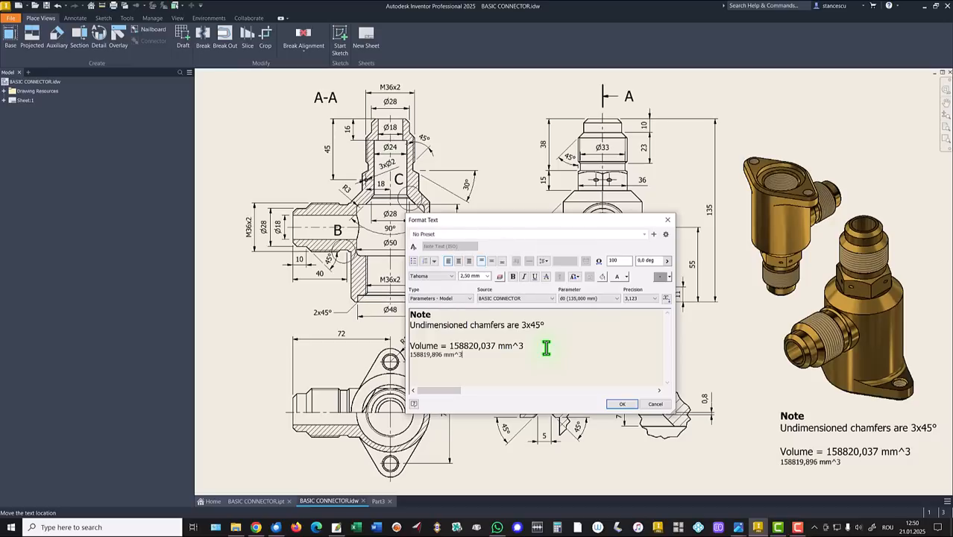
Step: Set the pasted volume line's text height to 3,50 mm
key(shift+Home)
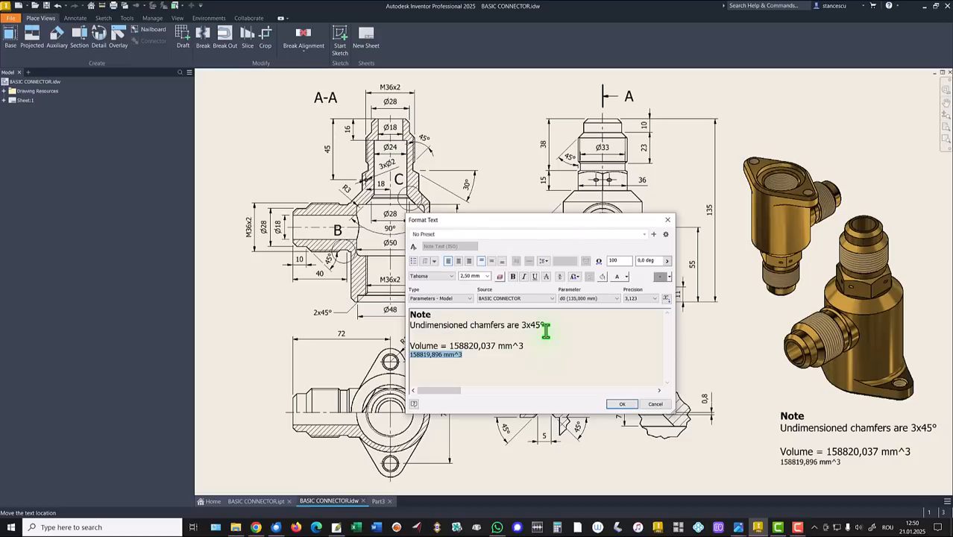
click(487, 276)
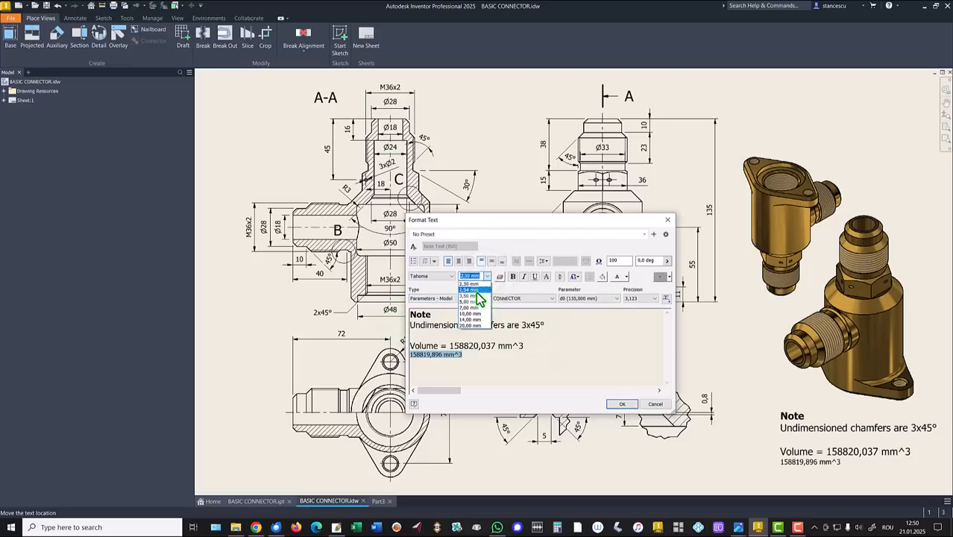
click(473, 296)
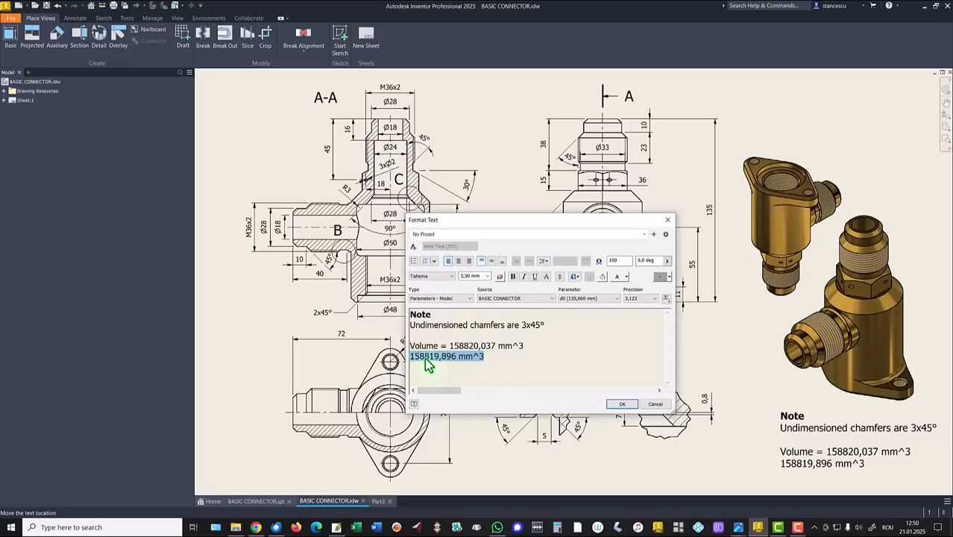
Step: Remove the old volume value and line break so the note reads "Volume = 158819,896 mm^3", and accept the text
click(426, 358)
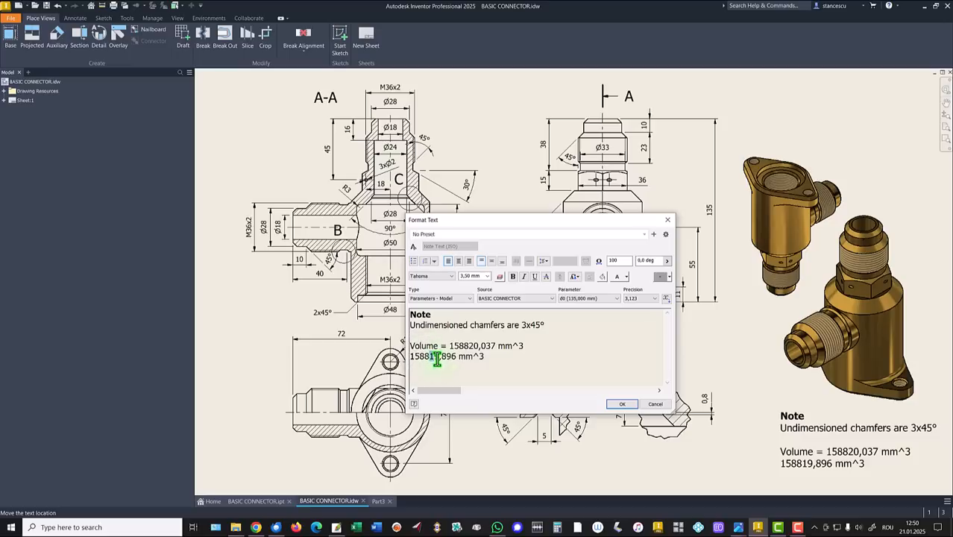
drag(430, 358, 479, 348)
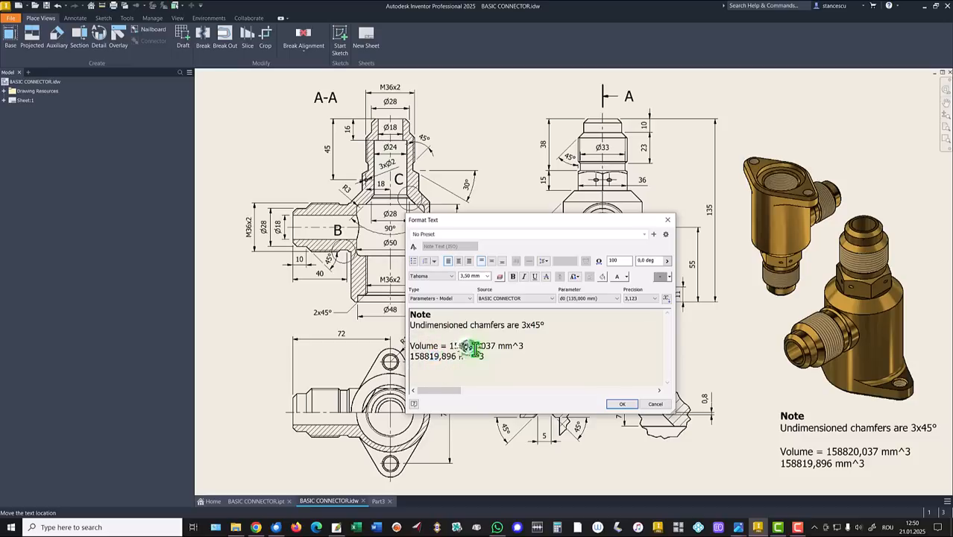
click(516, 372)
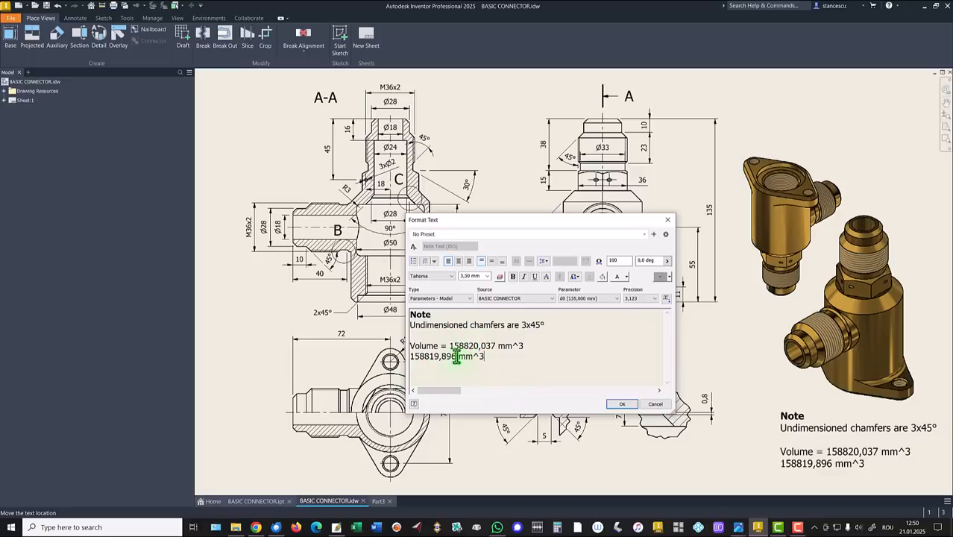
drag(450, 348, 542, 345)
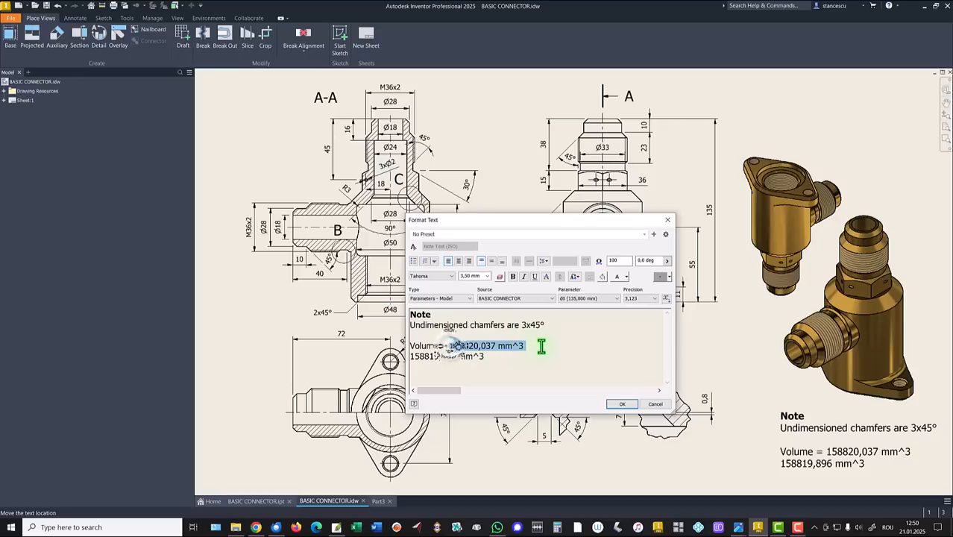
key(Delete)
key(Delete)
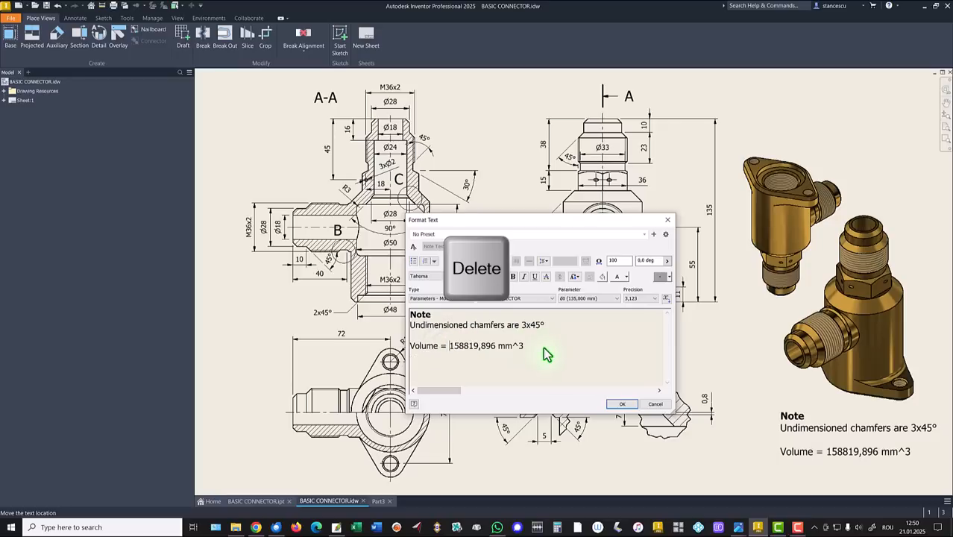
click(622, 405)
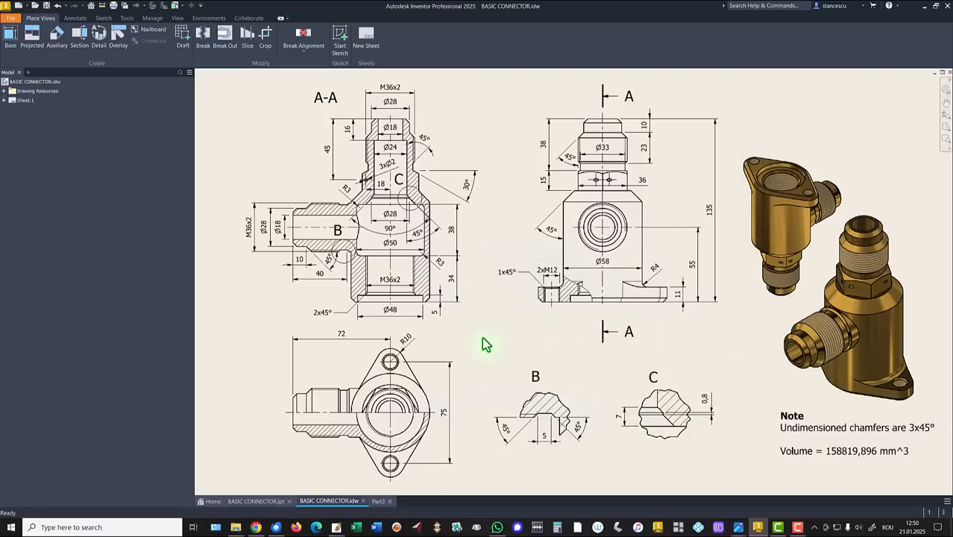
Step: Switch to the Part3 model and assign the Brass, Soft Yellow material to the part
click(471, 480)
click(378, 501)
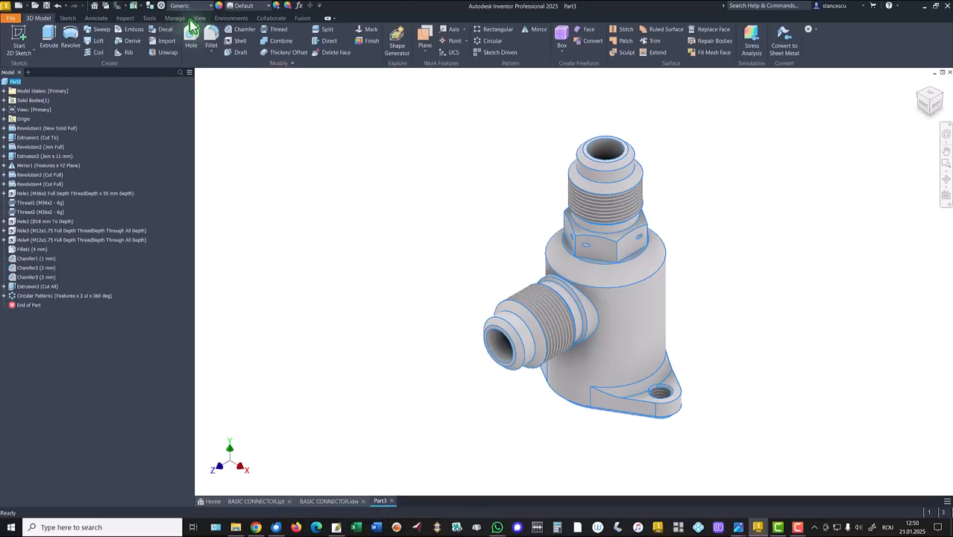
click(190, 5)
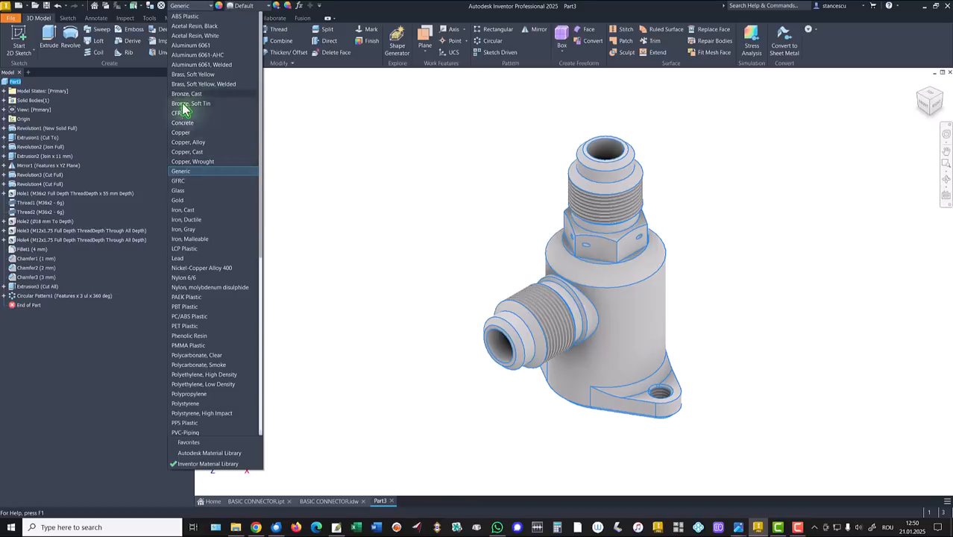
click(187, 76)
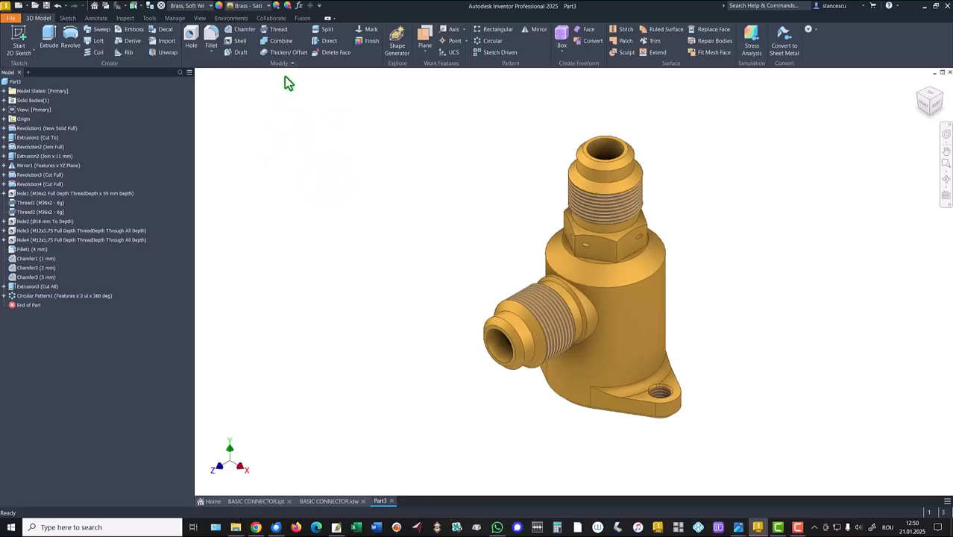
Step: Display the model in the Shaded visual style and set the lighting style to Default Lights
click(201, 19)
click(173, 43)
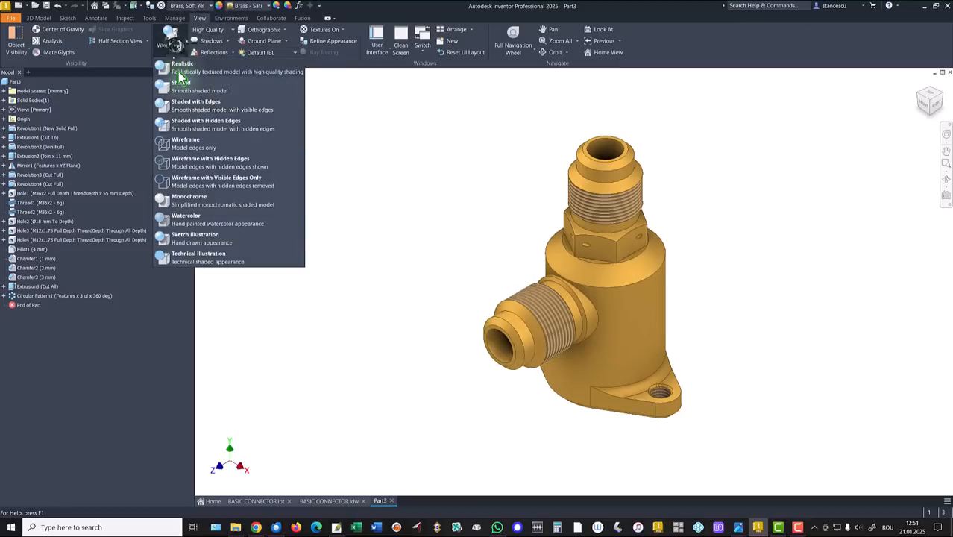
click(185, 87)
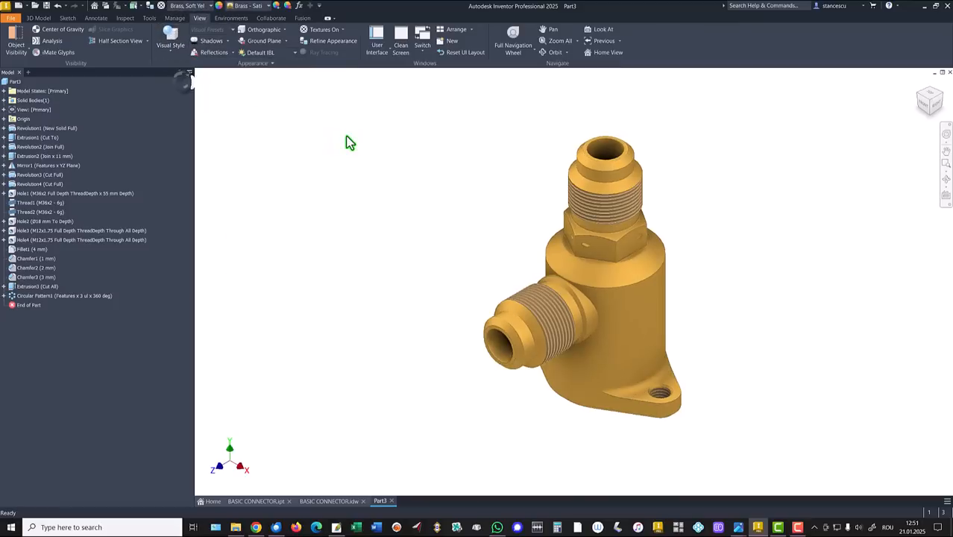
click(266, 53)
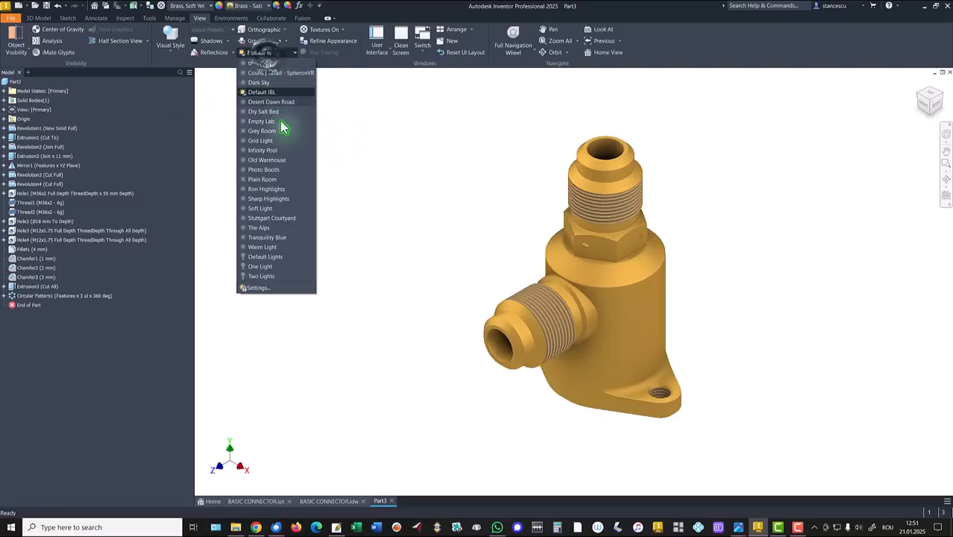
click(277, 258)
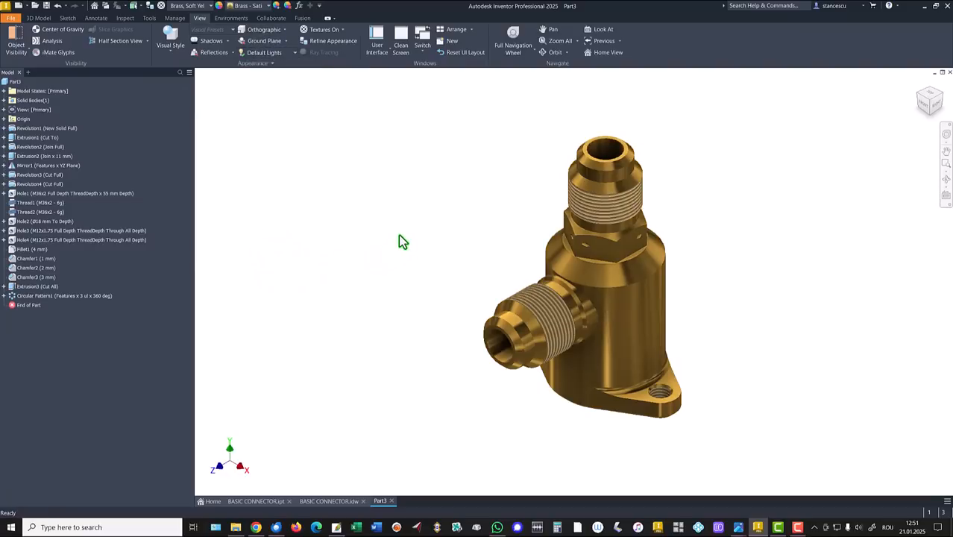